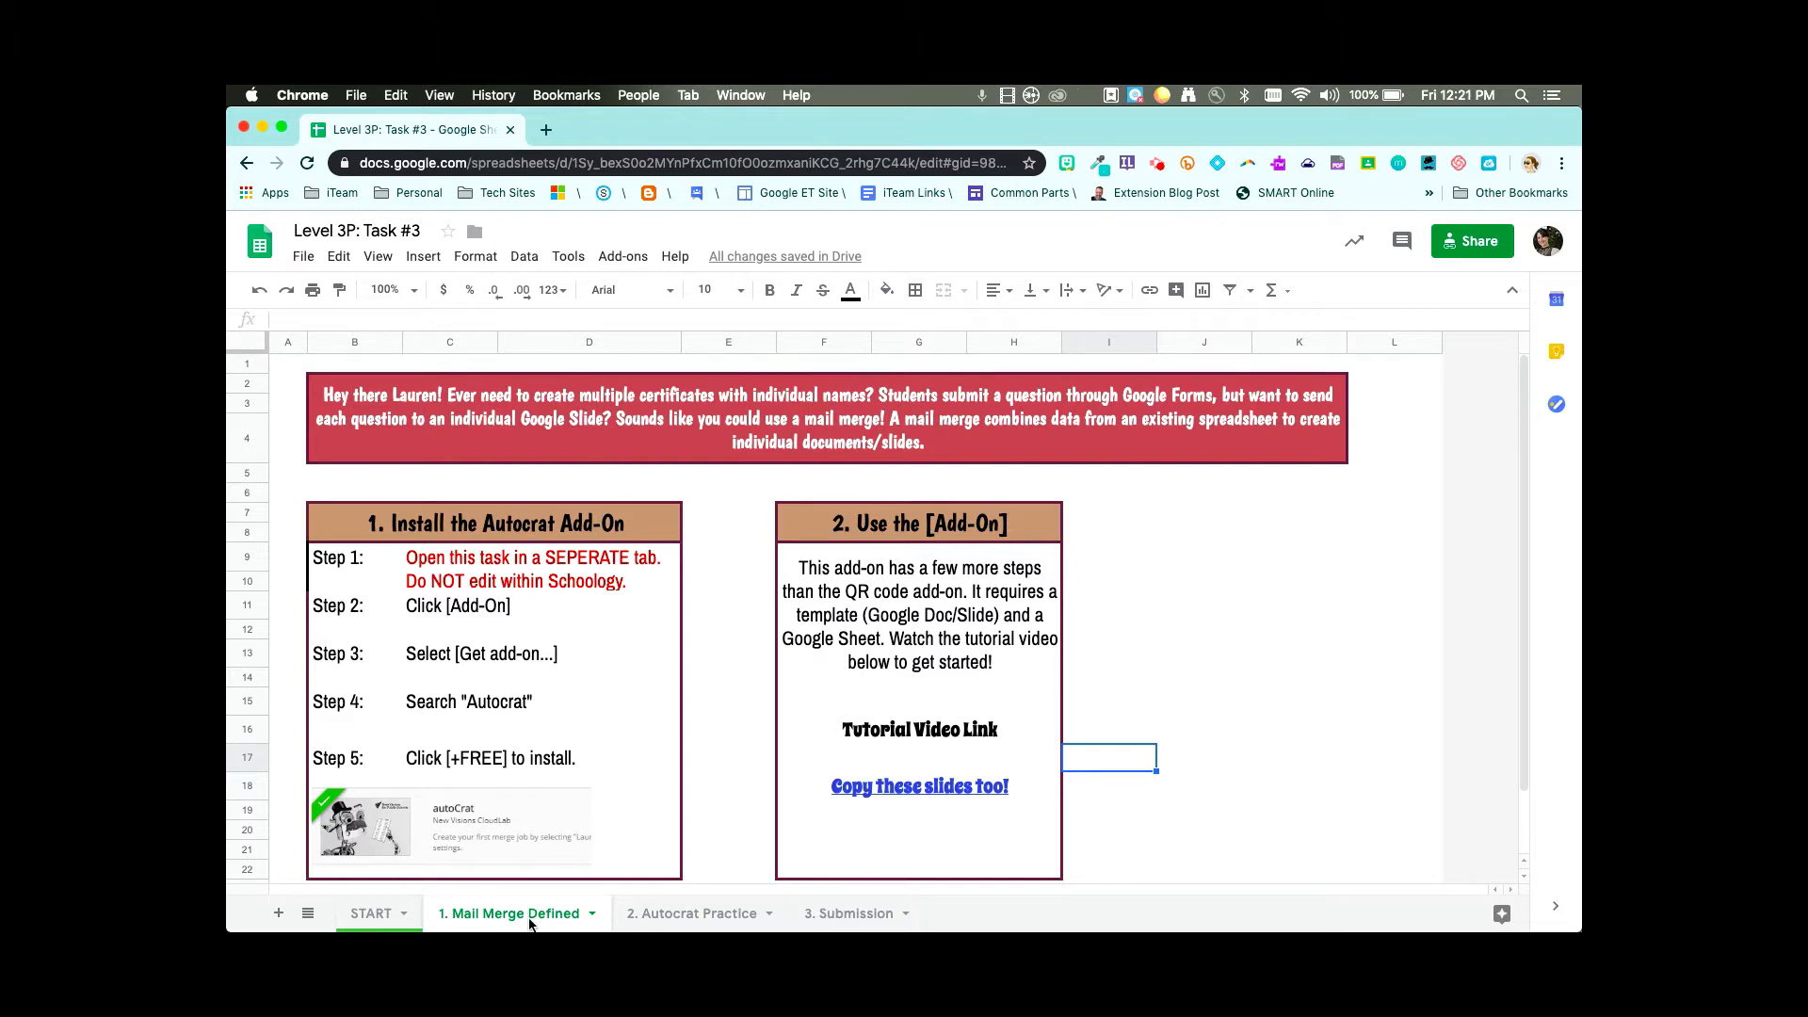
- Open the add-on marketplace from the Add-ons menu
left_click(496, 577)
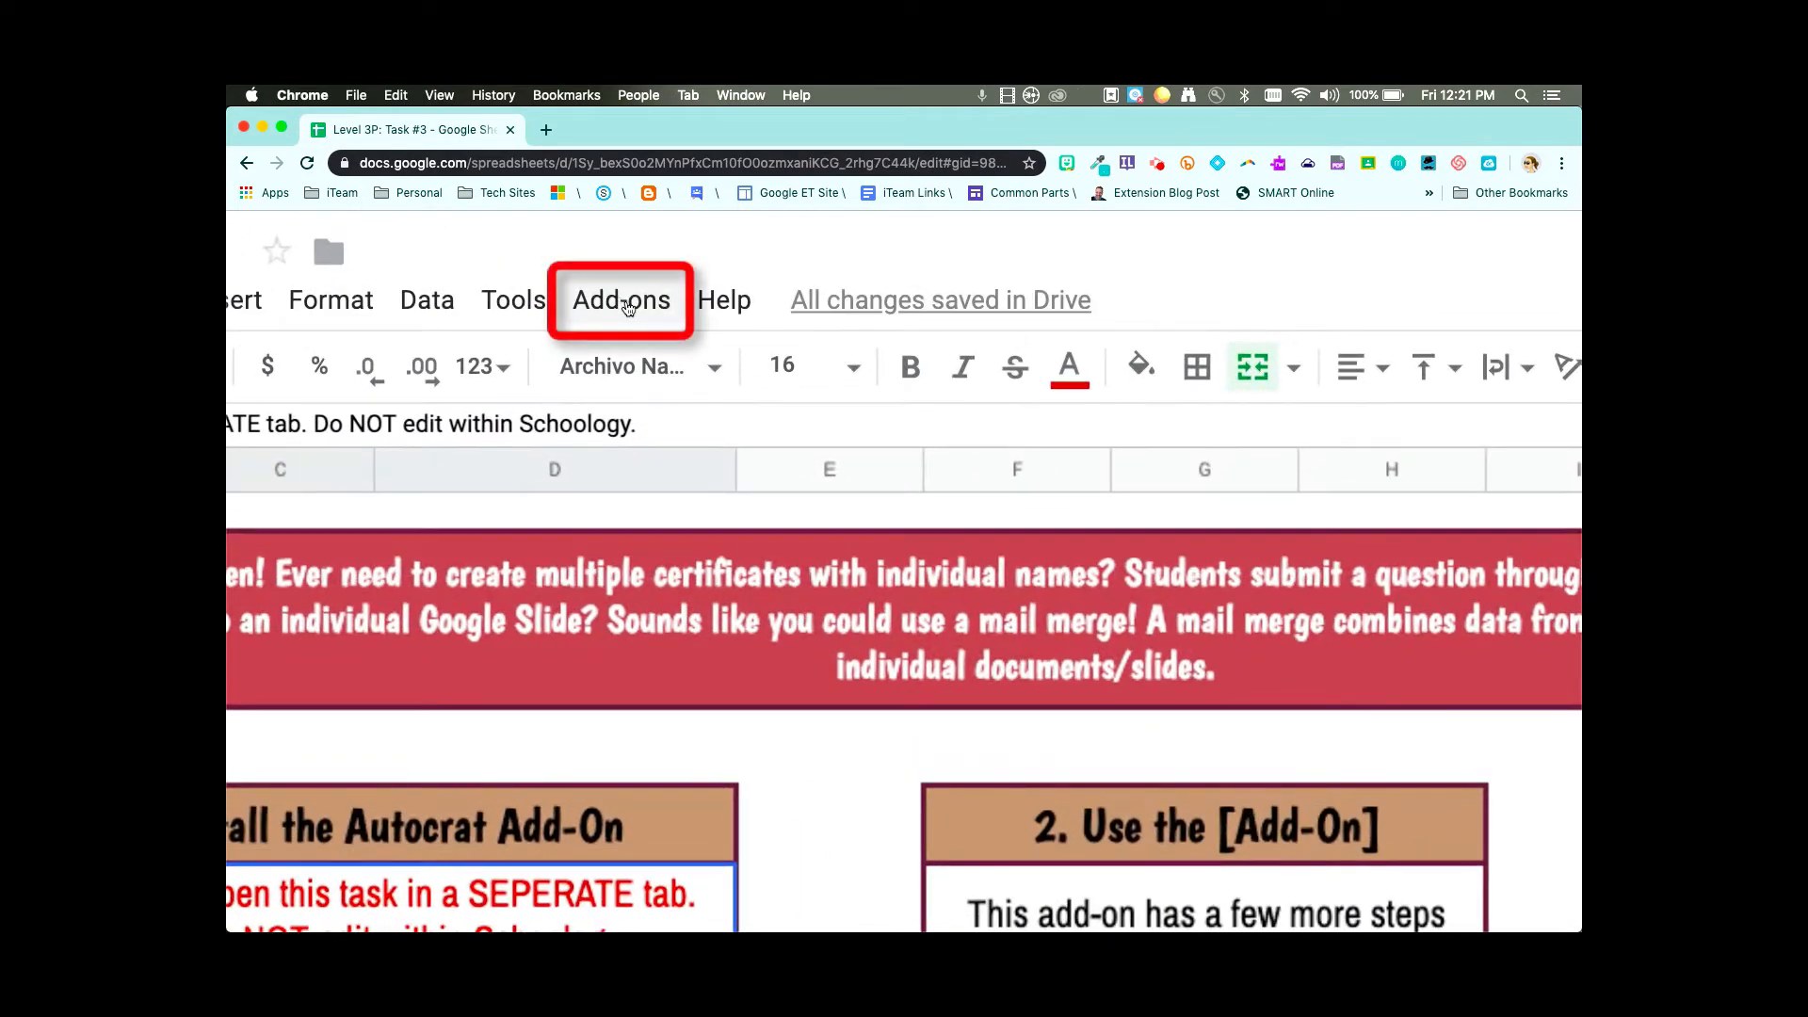
left_click(624, 257)
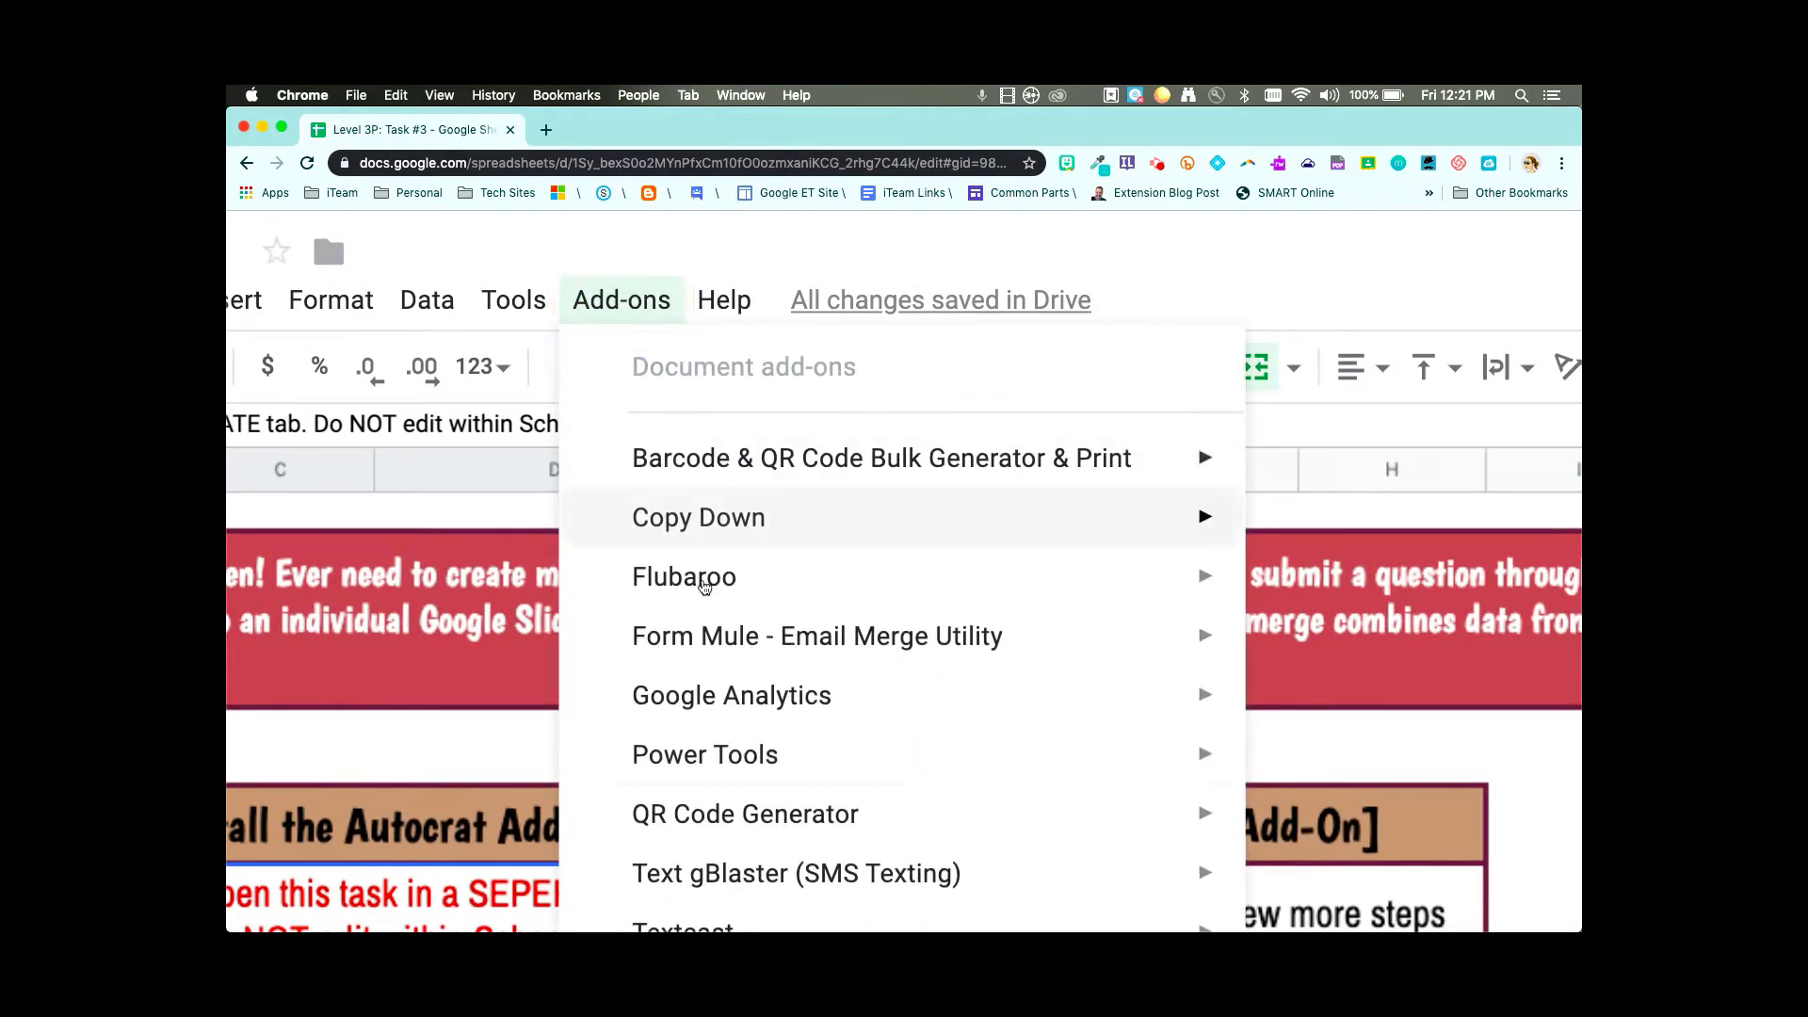
mouse_move(715, 757)
scroll(715, 757, "down", 5)
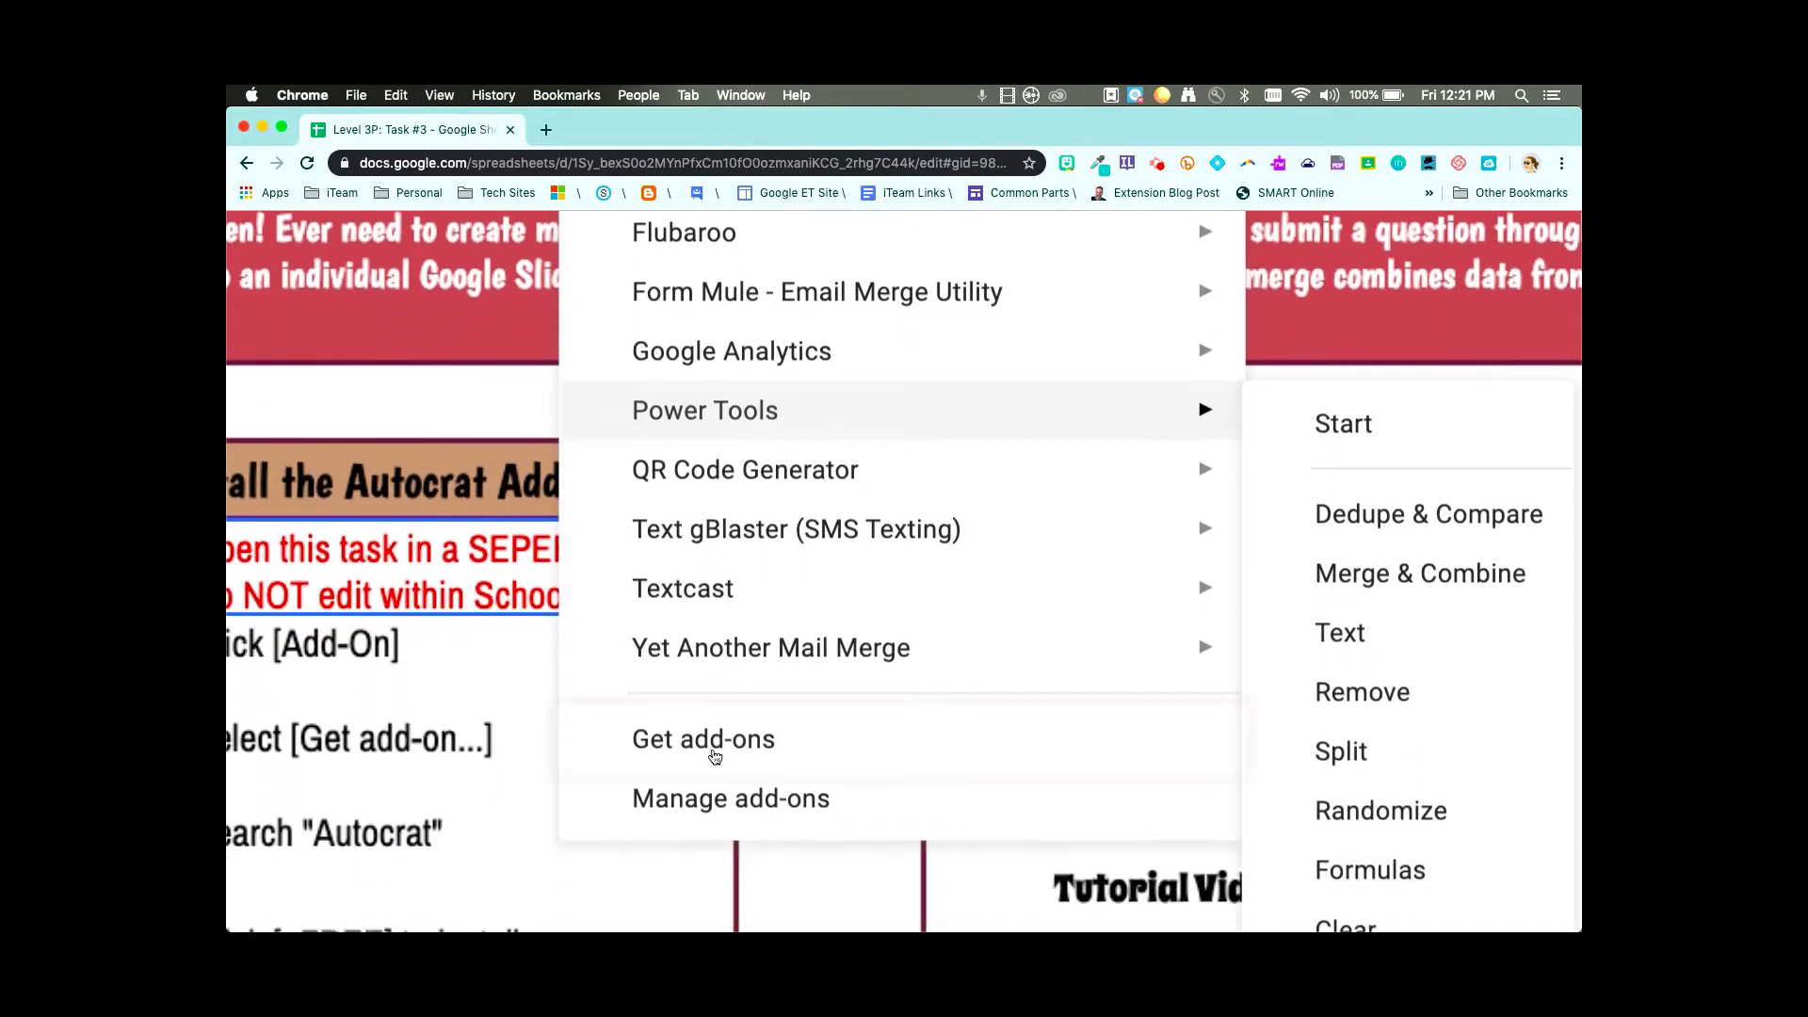
left_click(705, 747)
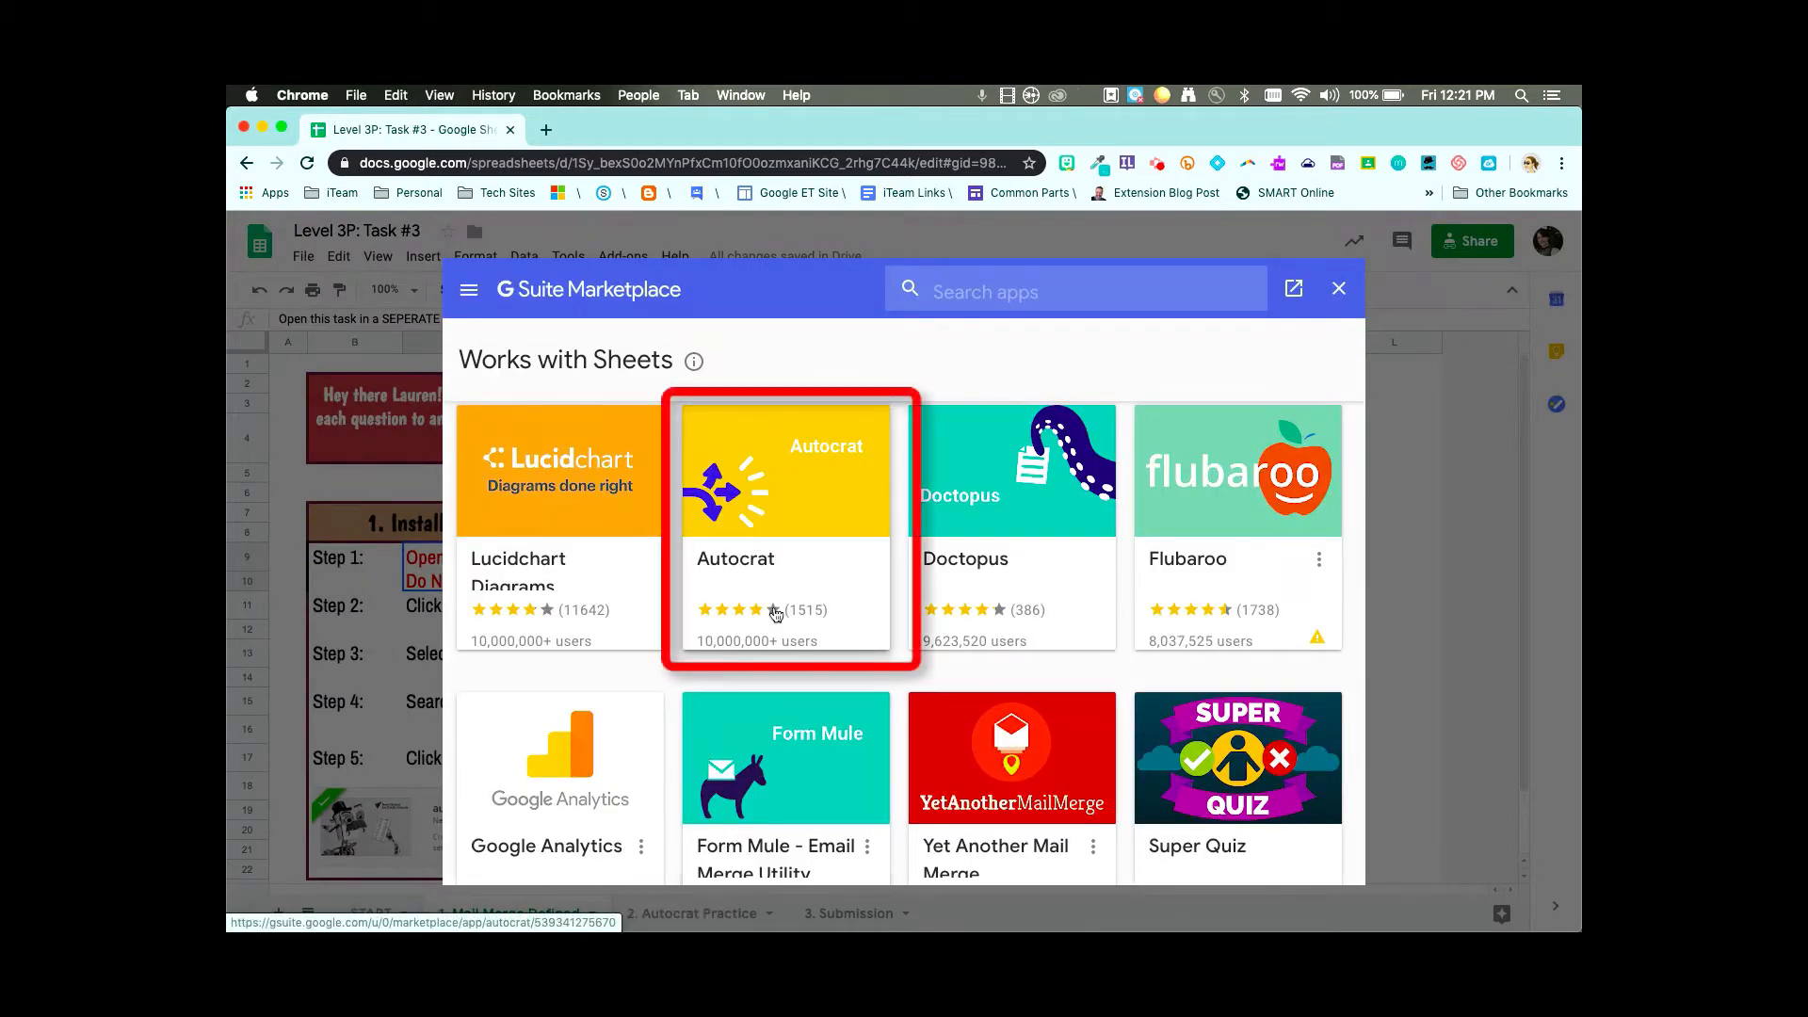
- Search the marketplace for 'autocrat' and open the Autocrat add-on listing
left_click(977, 288)
type("au")
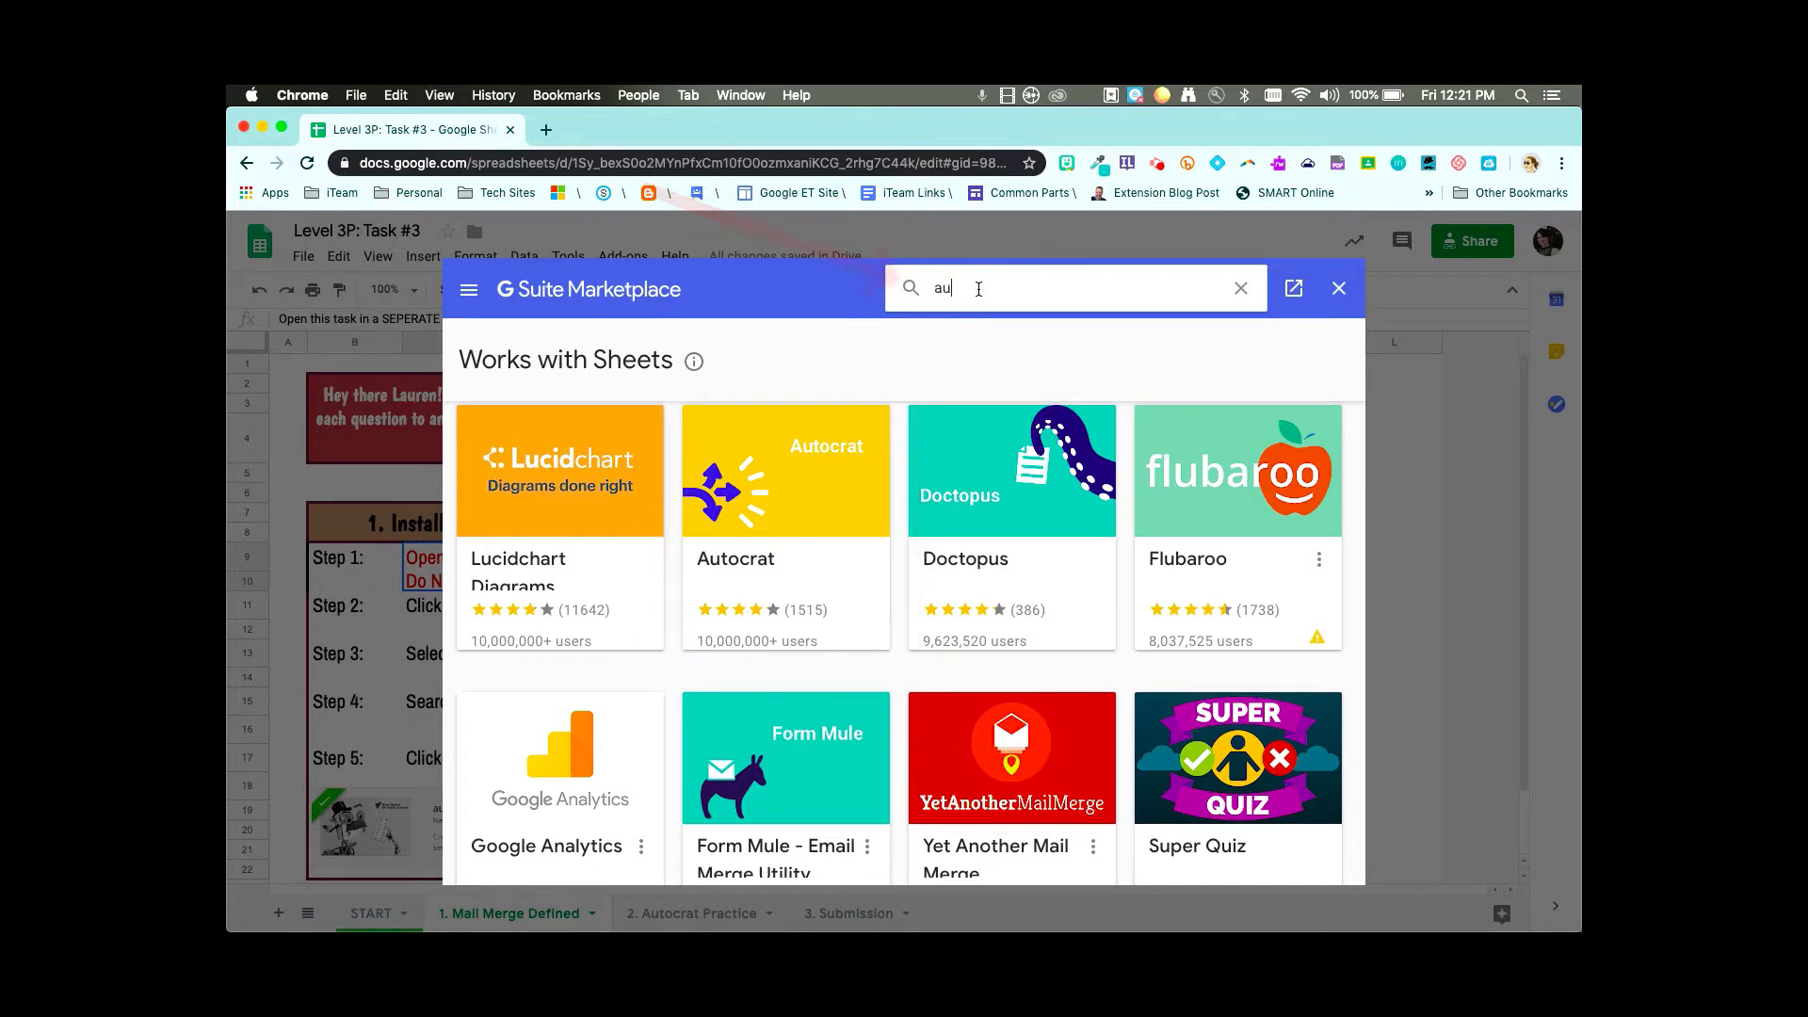
type("tocrat")
left_click(957, 312)
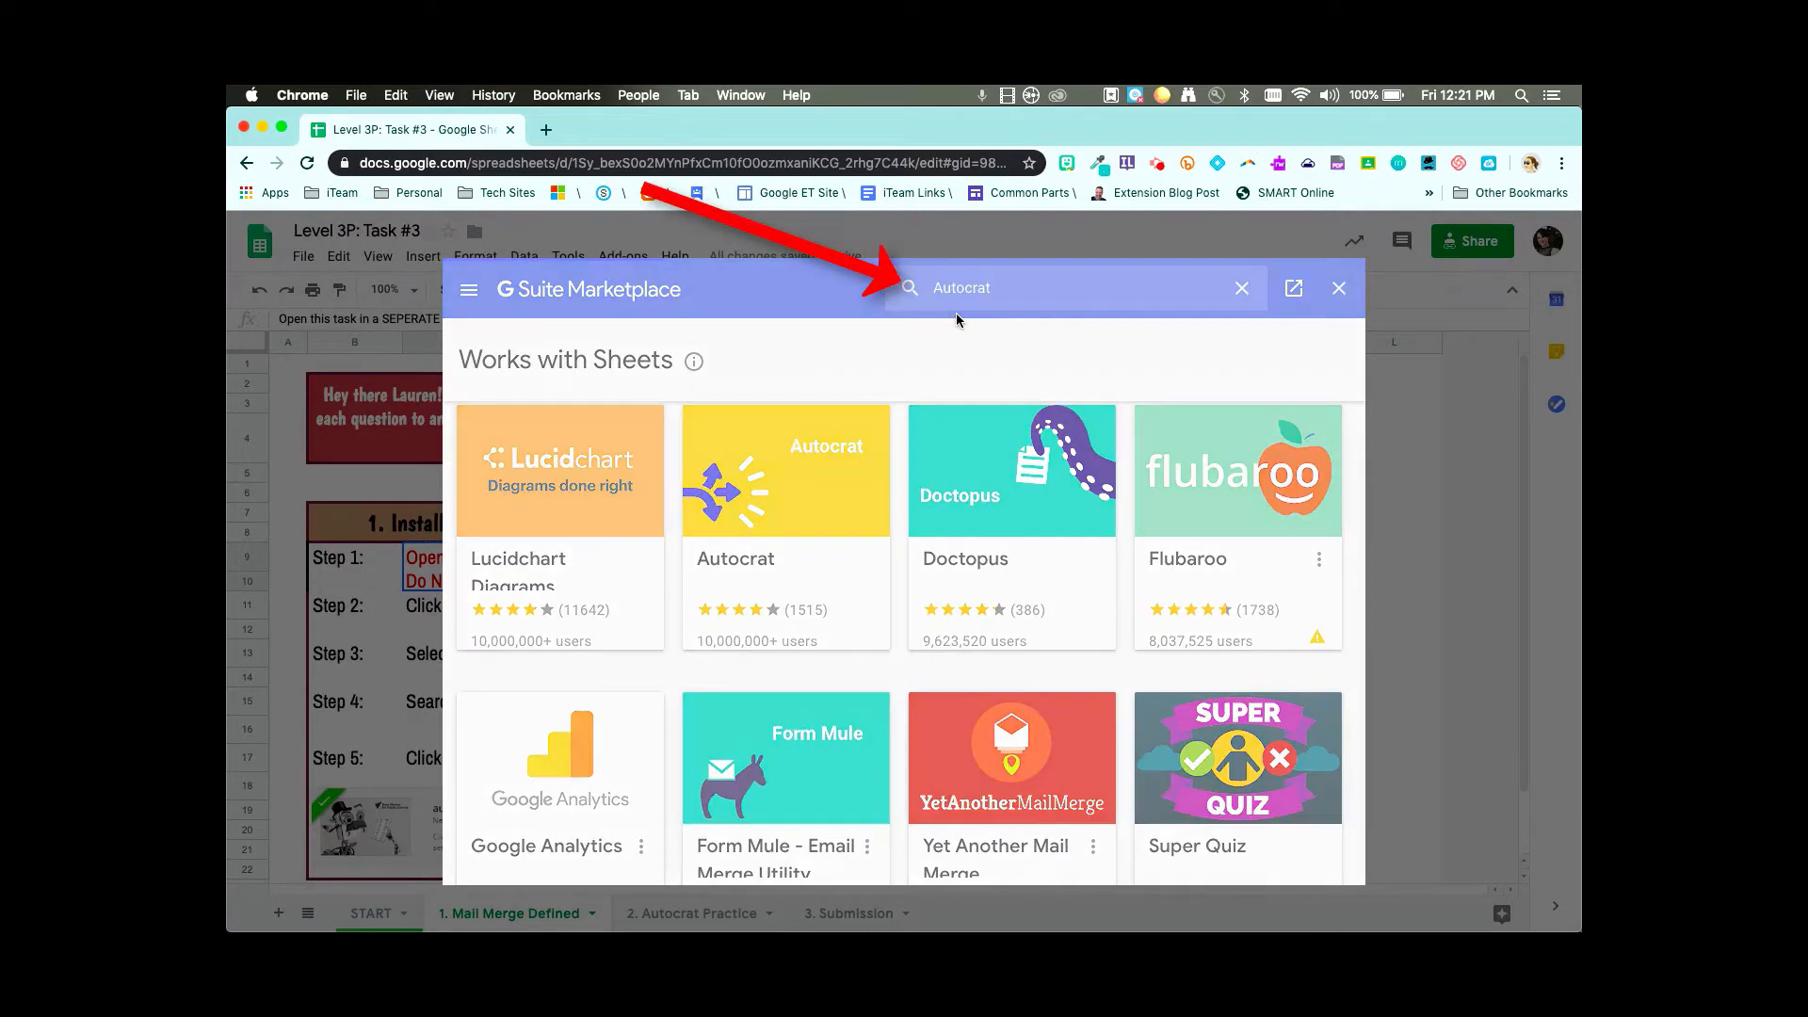
left_click(553, 517)
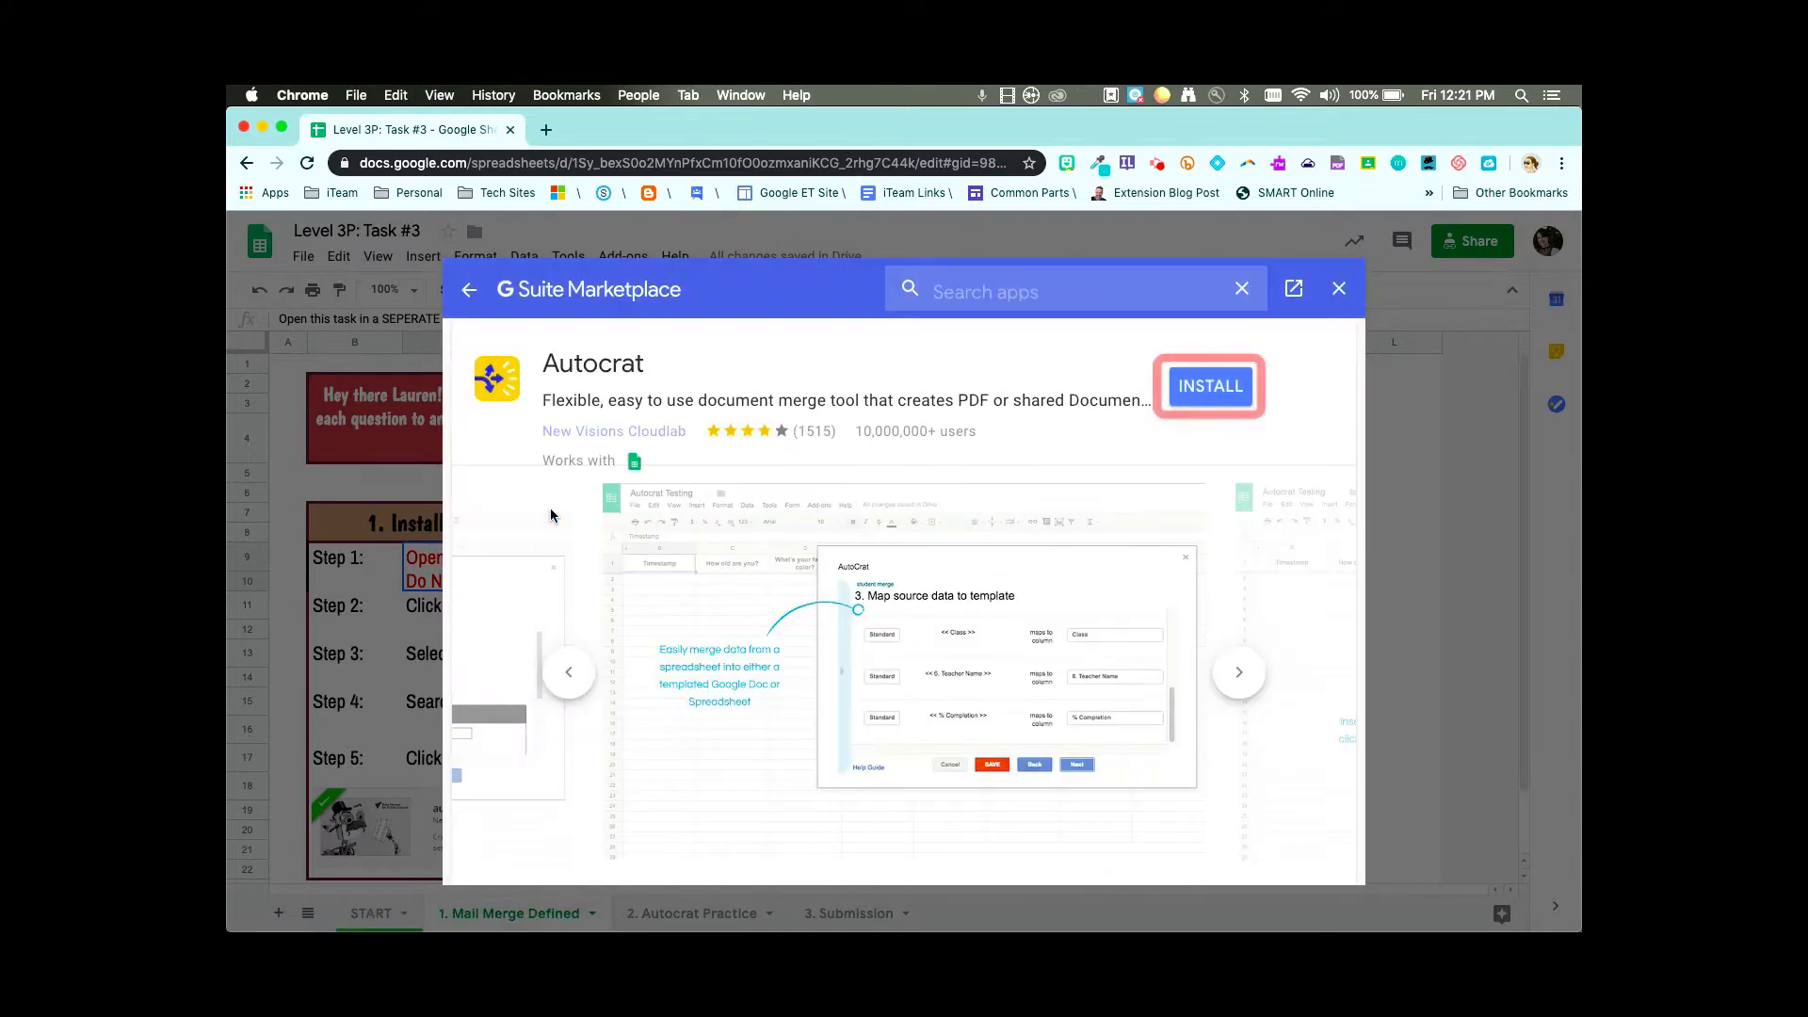
- Install Autocrat with the school account, allow its permissions, and dismiss the confirmation
left_click(1206, 396)
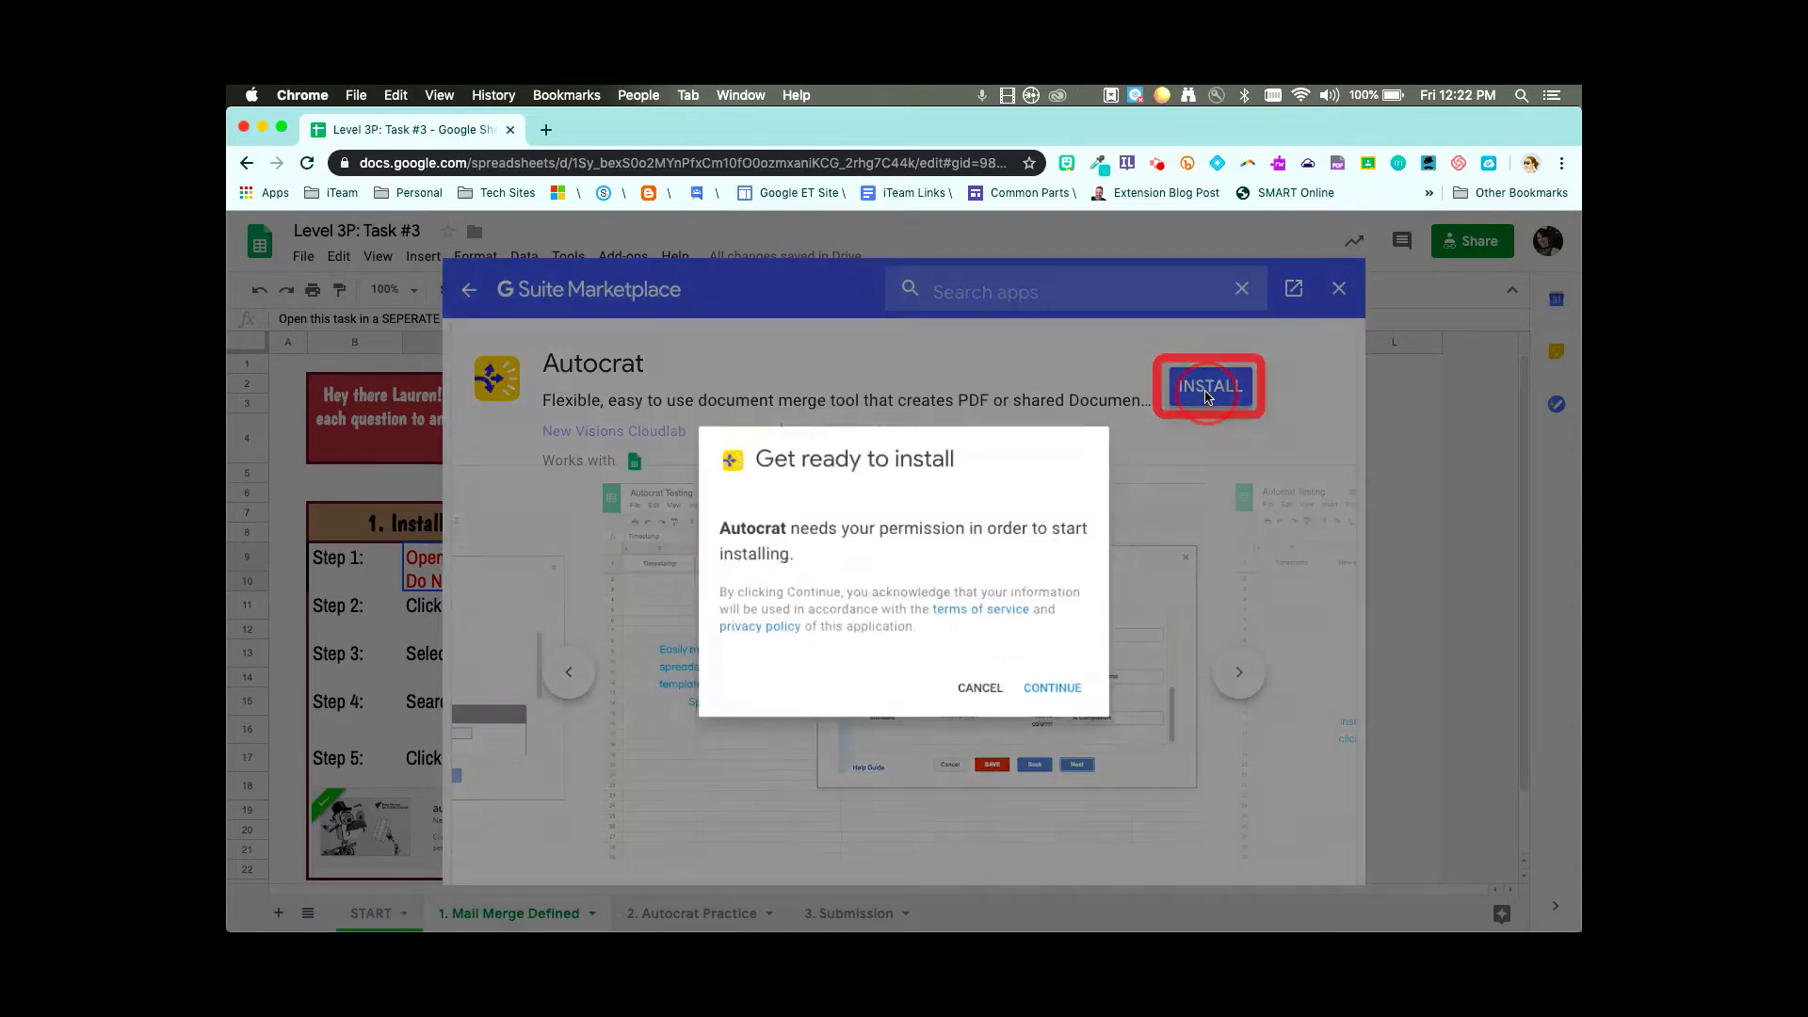
left_click(1073, 700)
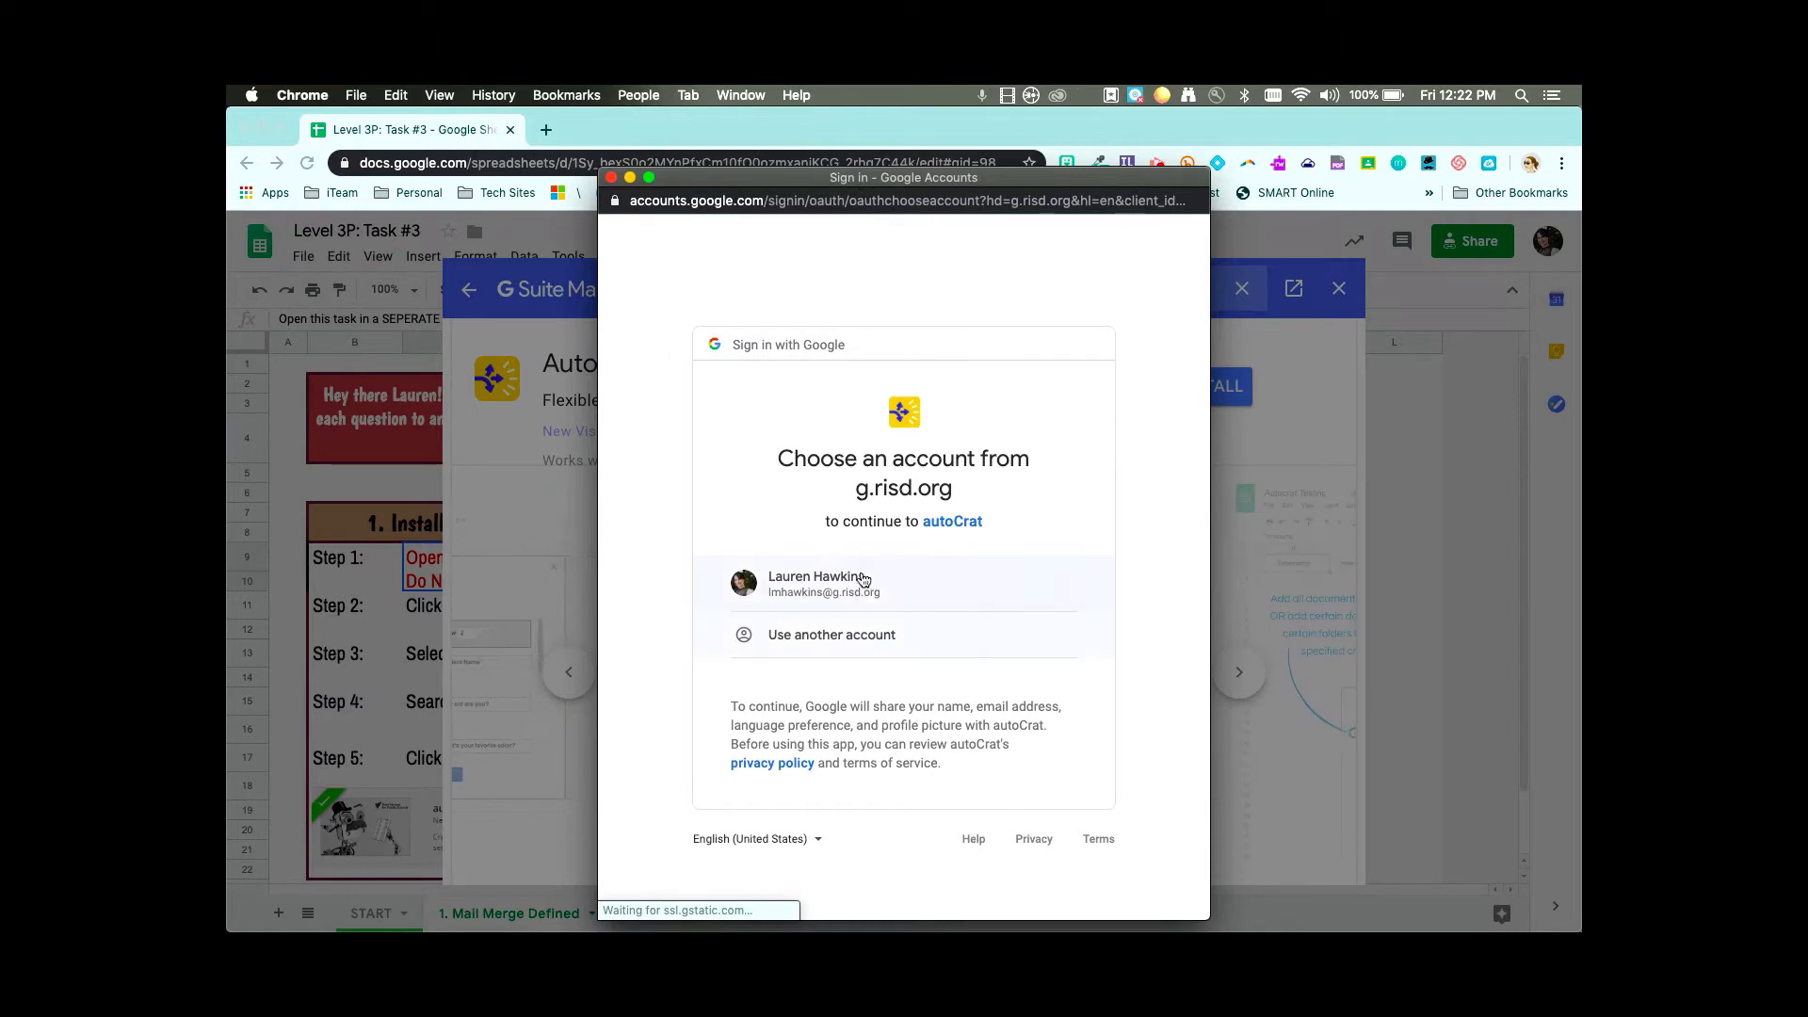
left_click(859, 578)
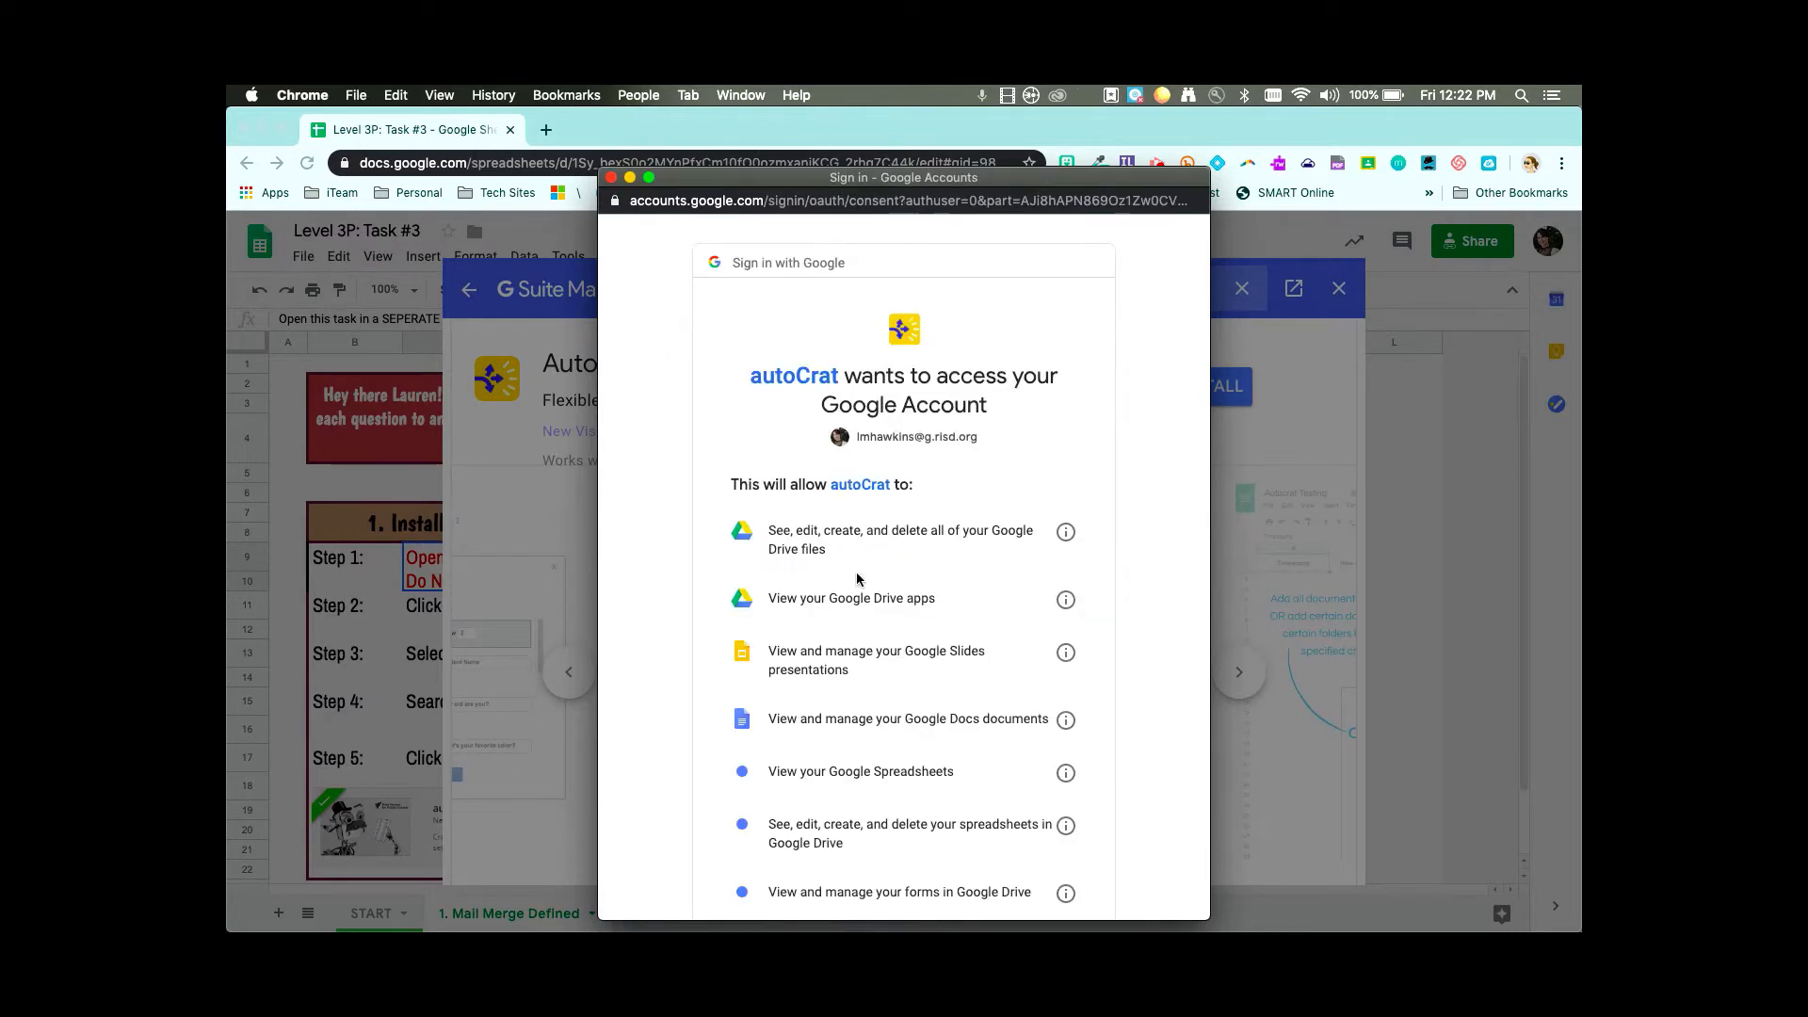
scroll(859, 579, "down", 5)
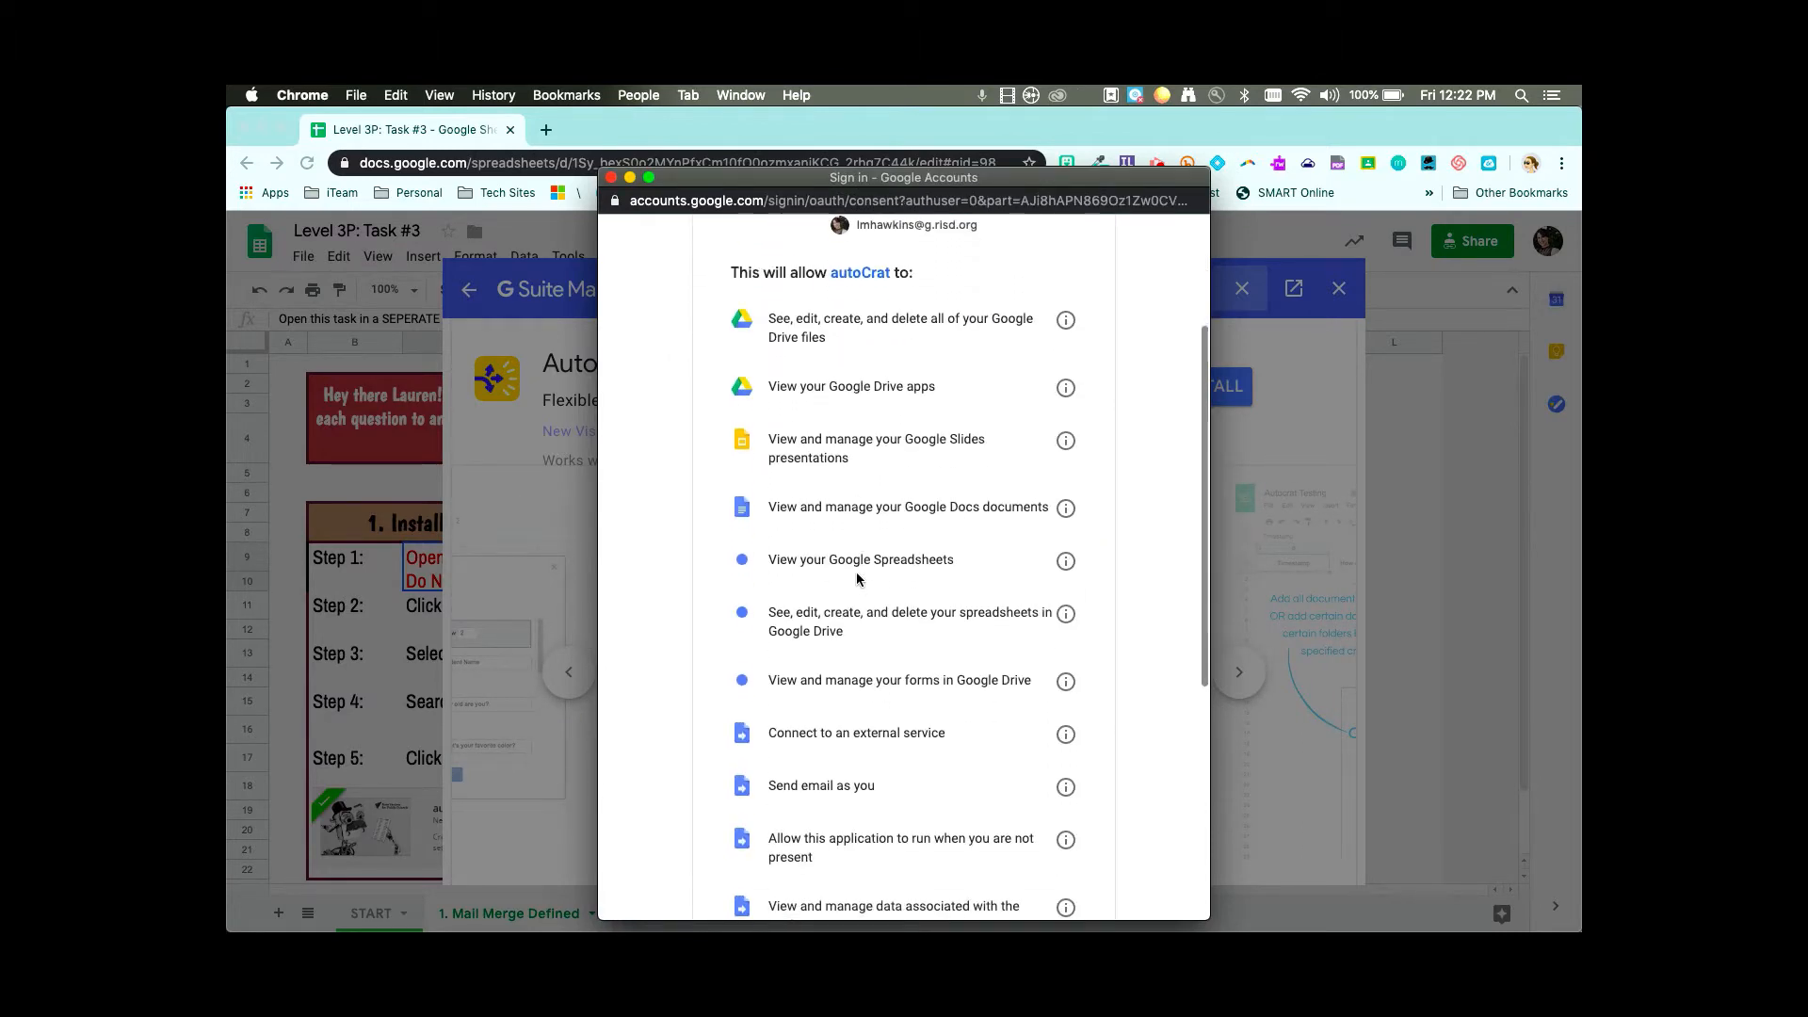
scroll(859, 579, "down", 3)
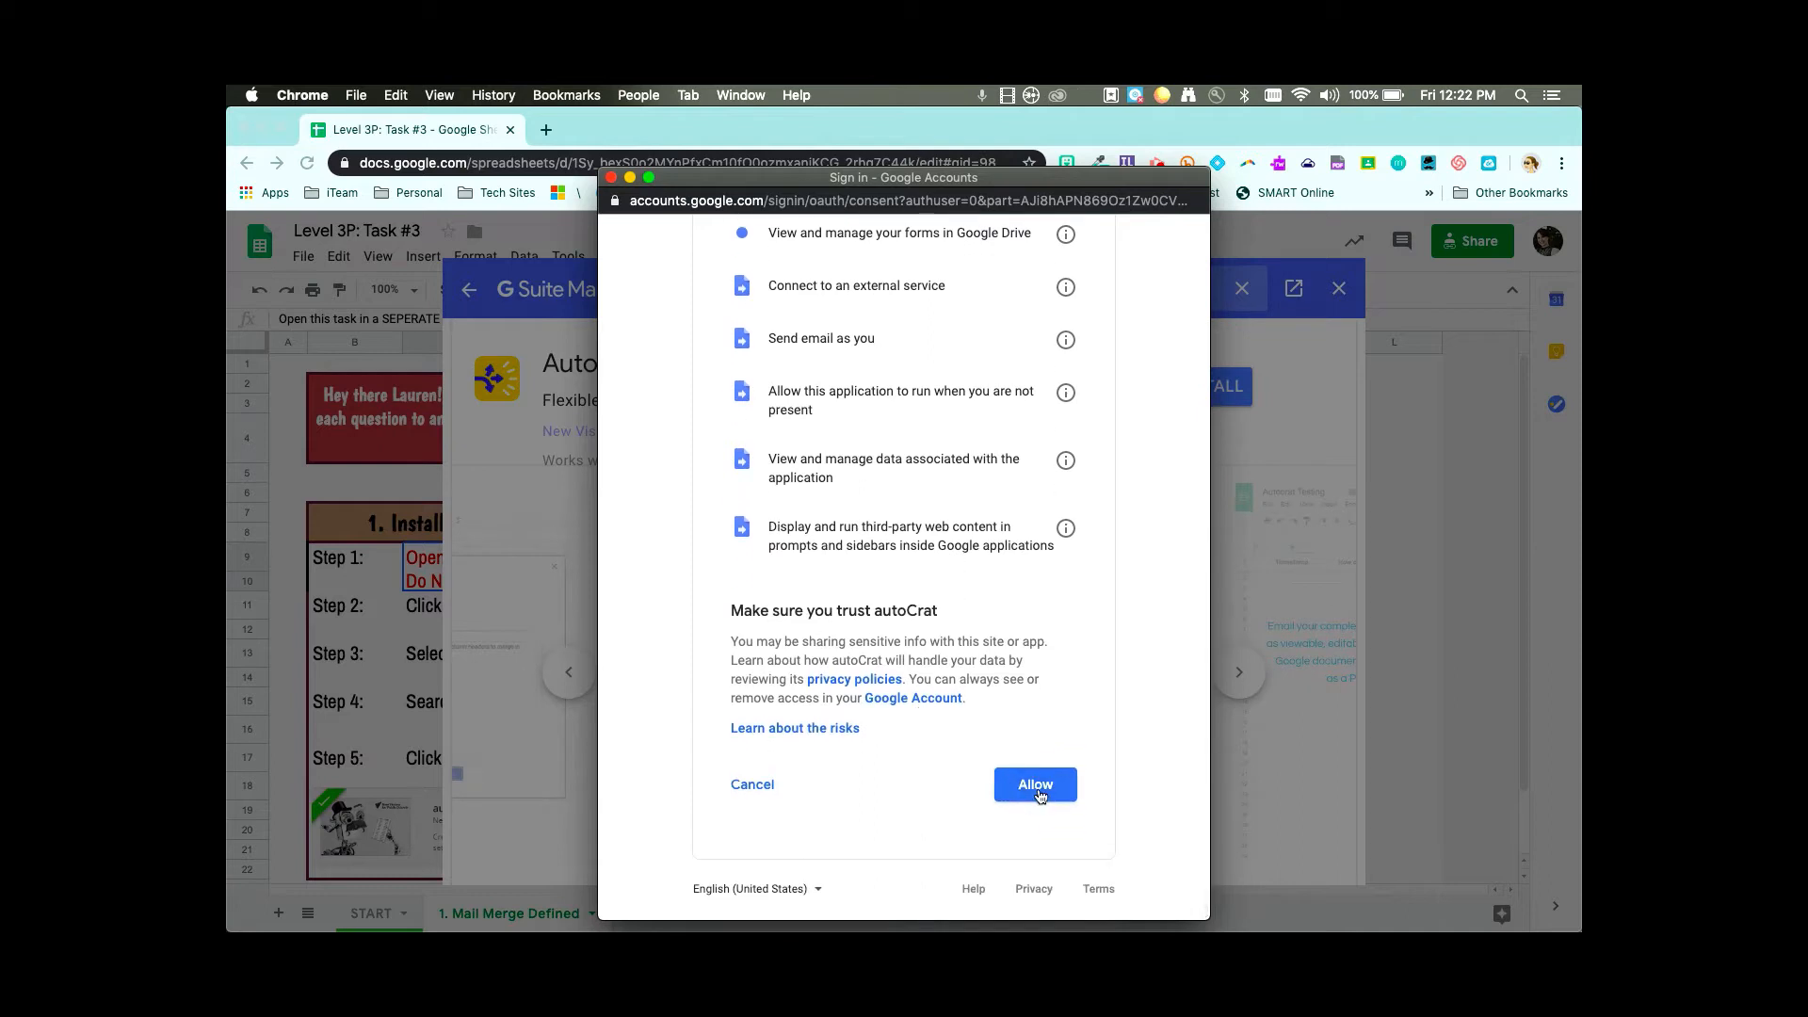
left_click(1039, 794)
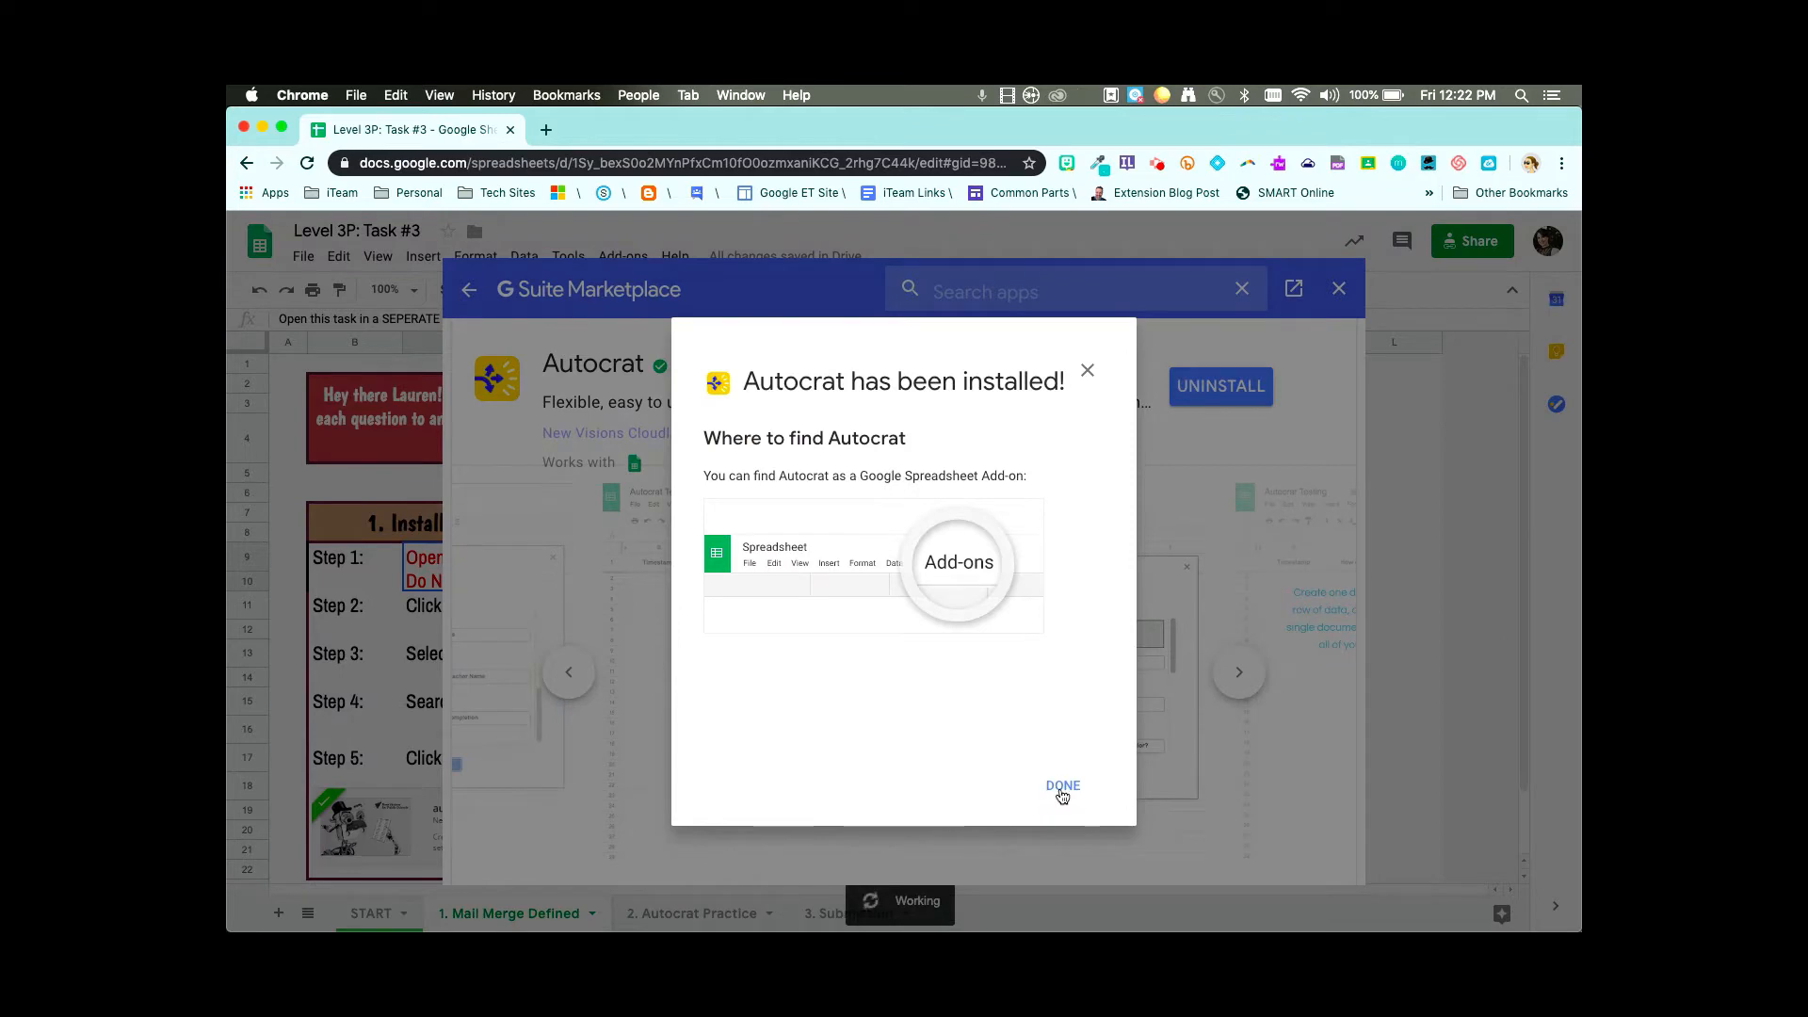
left_click(1063, 789)
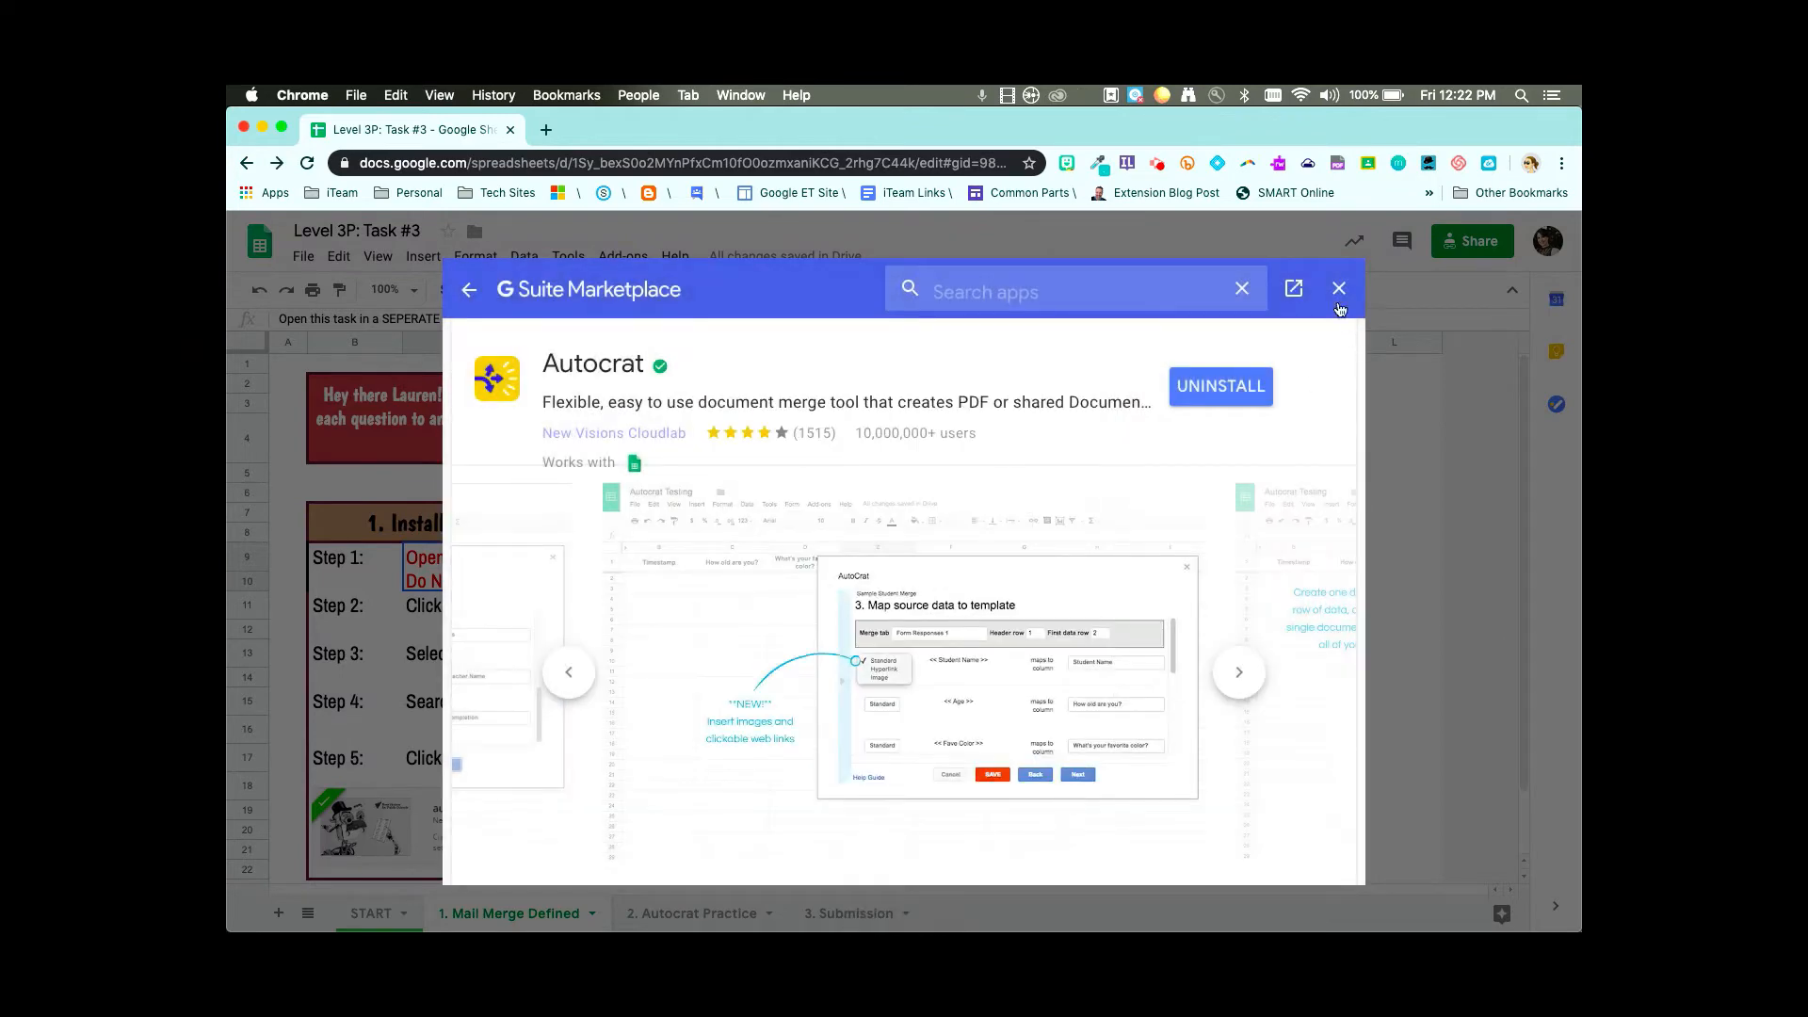
- Close the Marketplace and copy the Mail Merge Certificate via the 'Copy these slides too!' link
left_click(1340, 290)
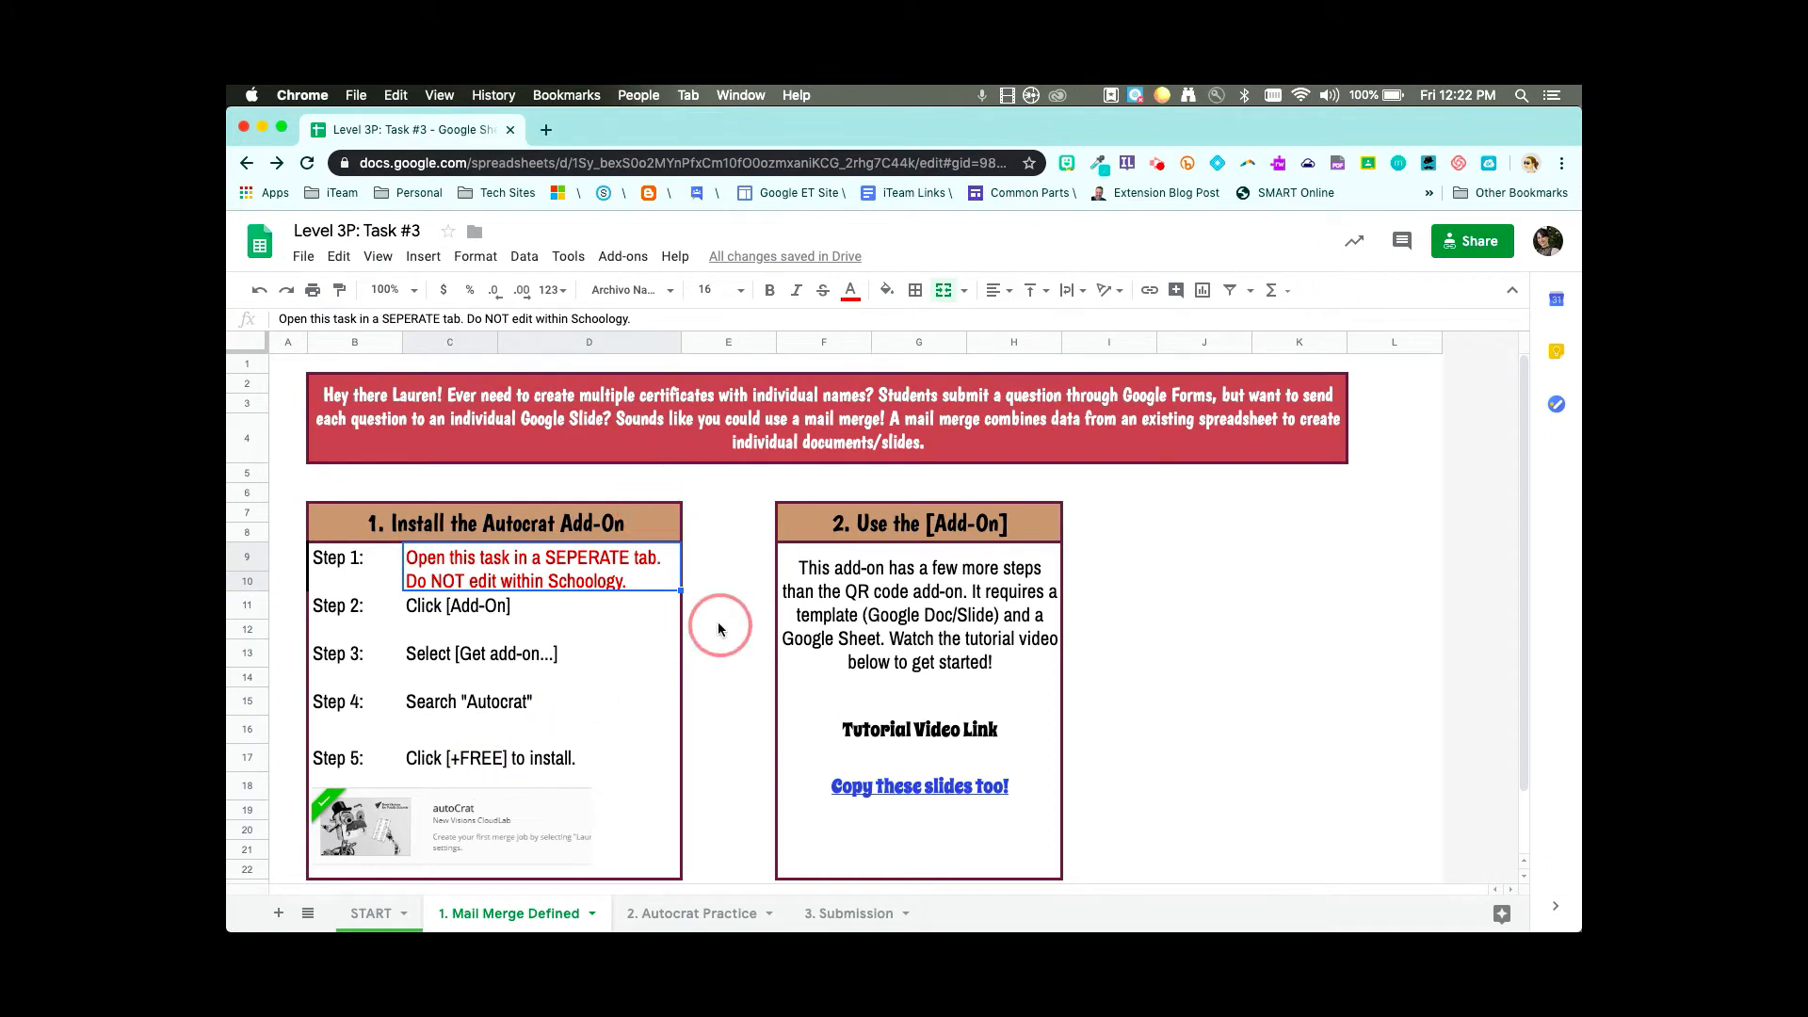
left_click(926, 789)
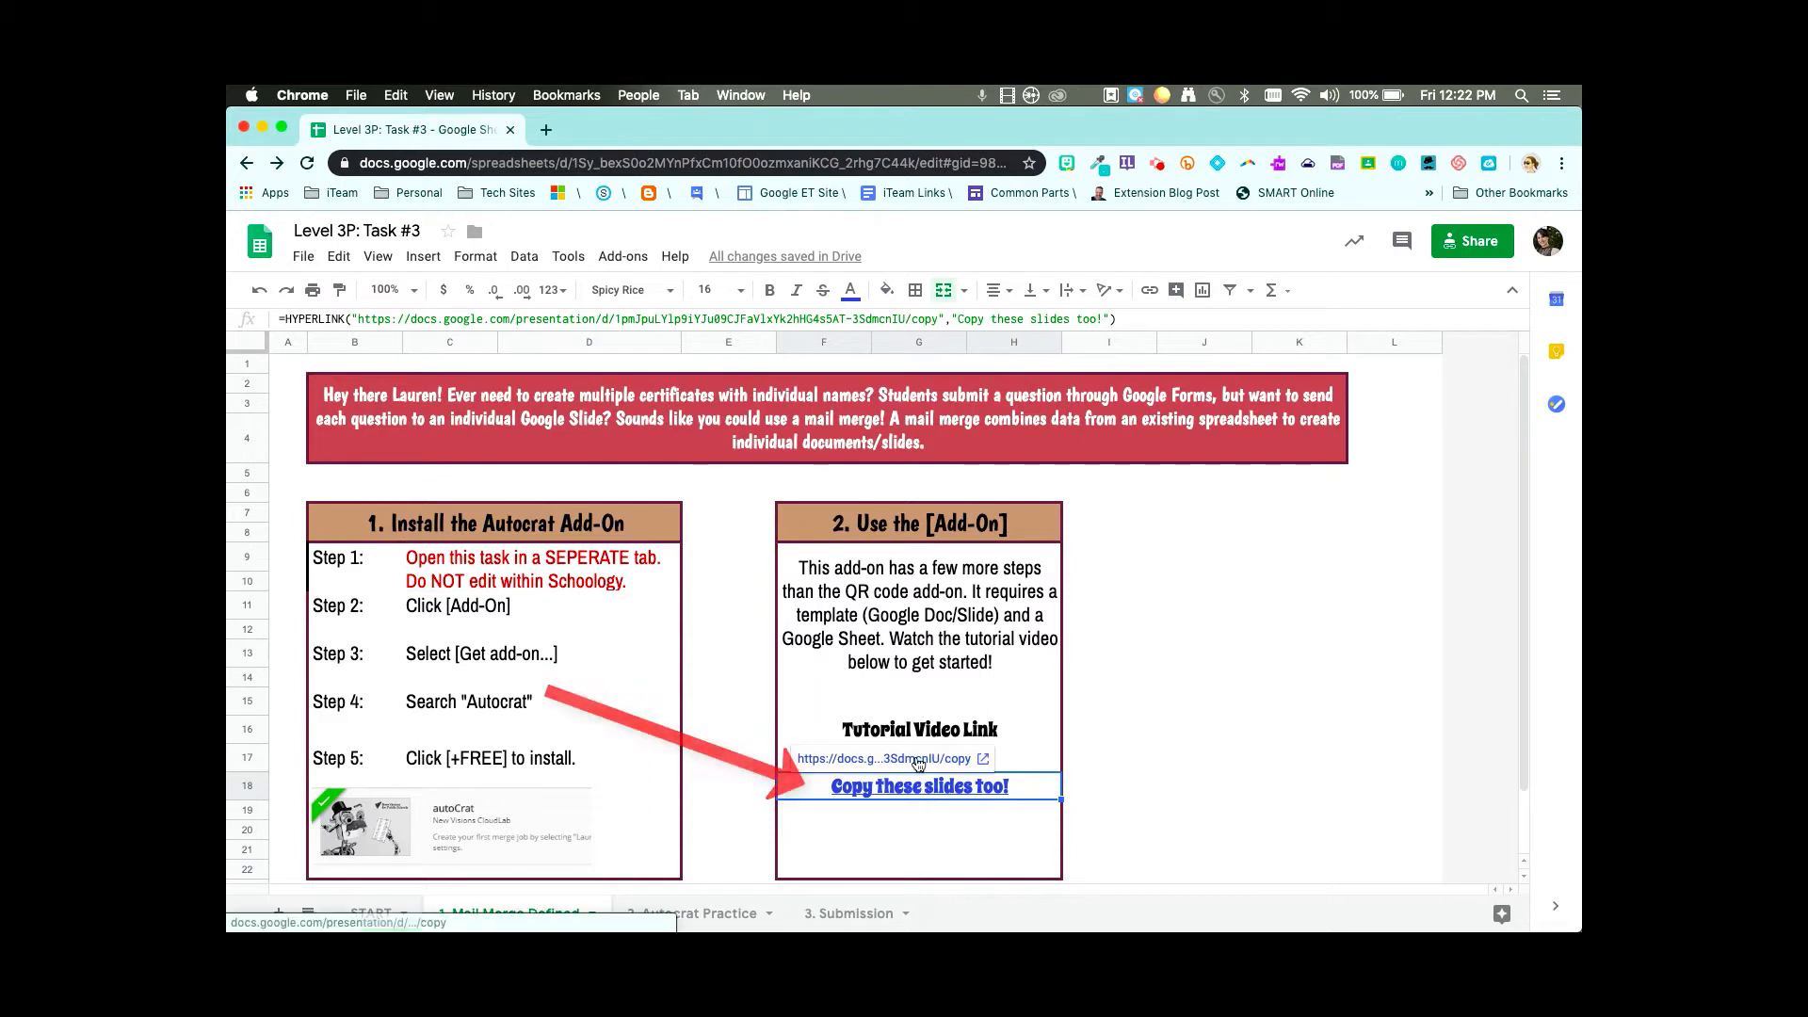
left_click(918, 760)
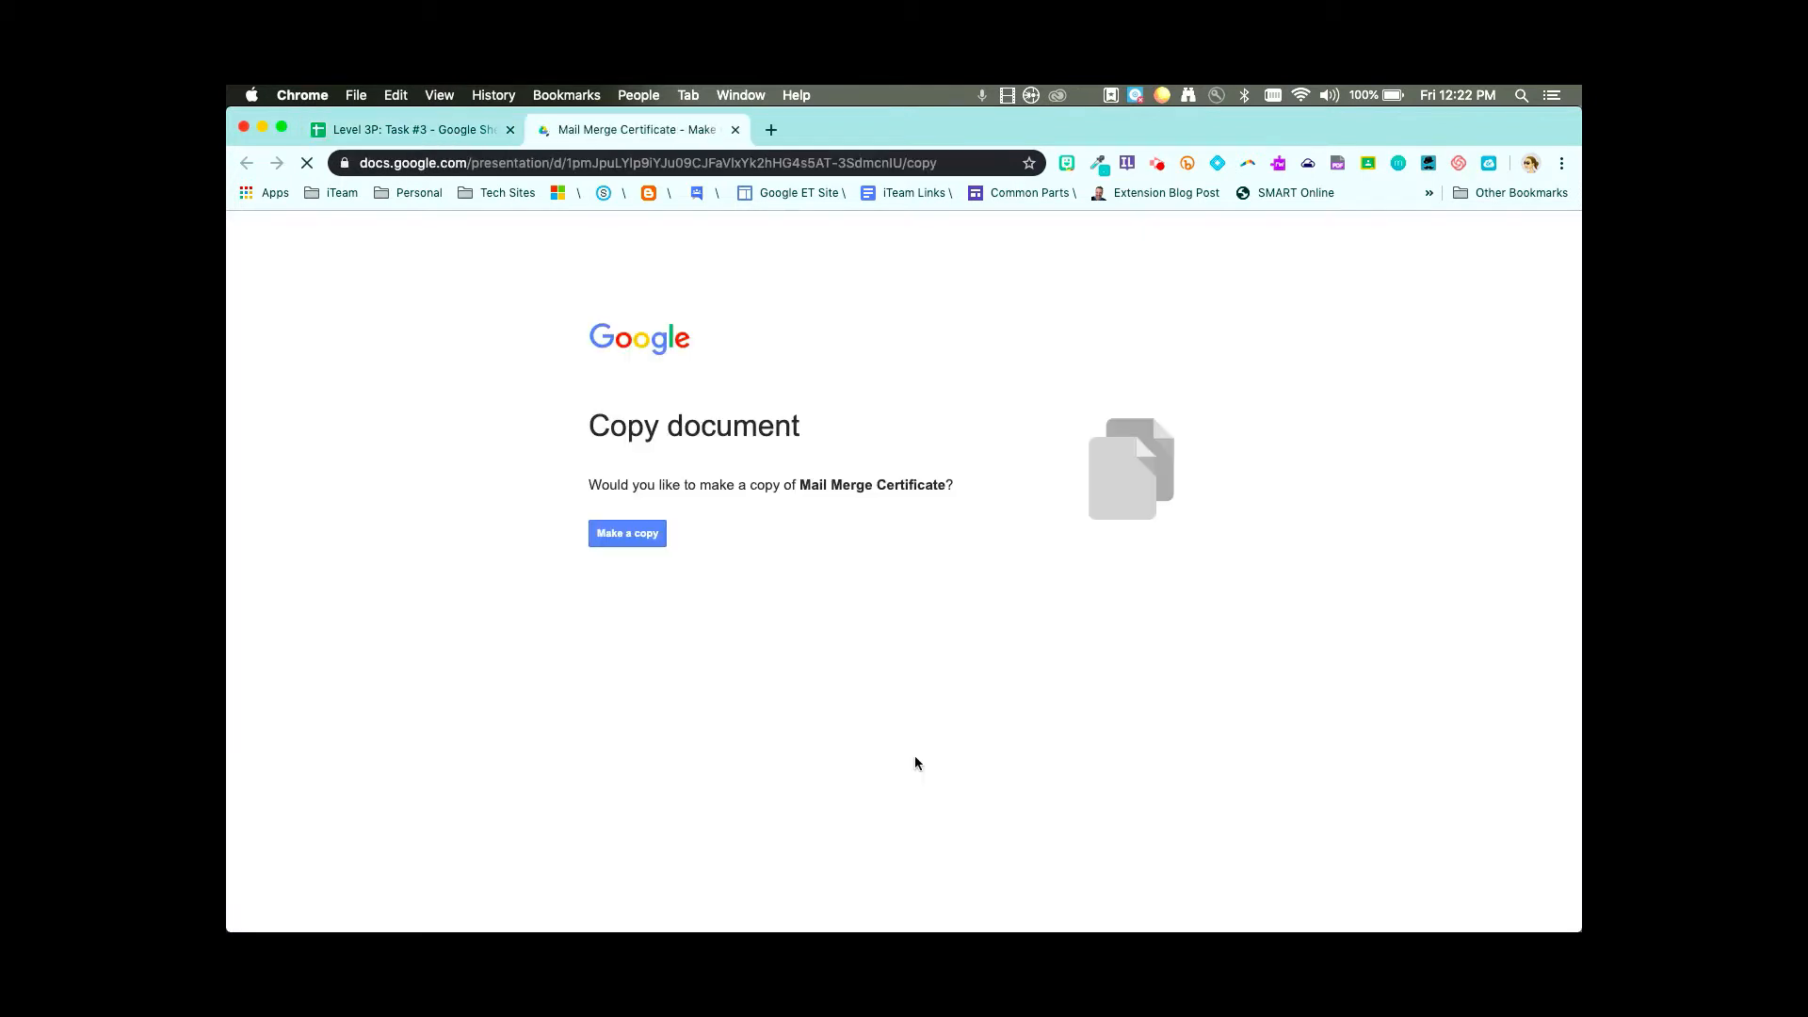
left_click(631, 534)
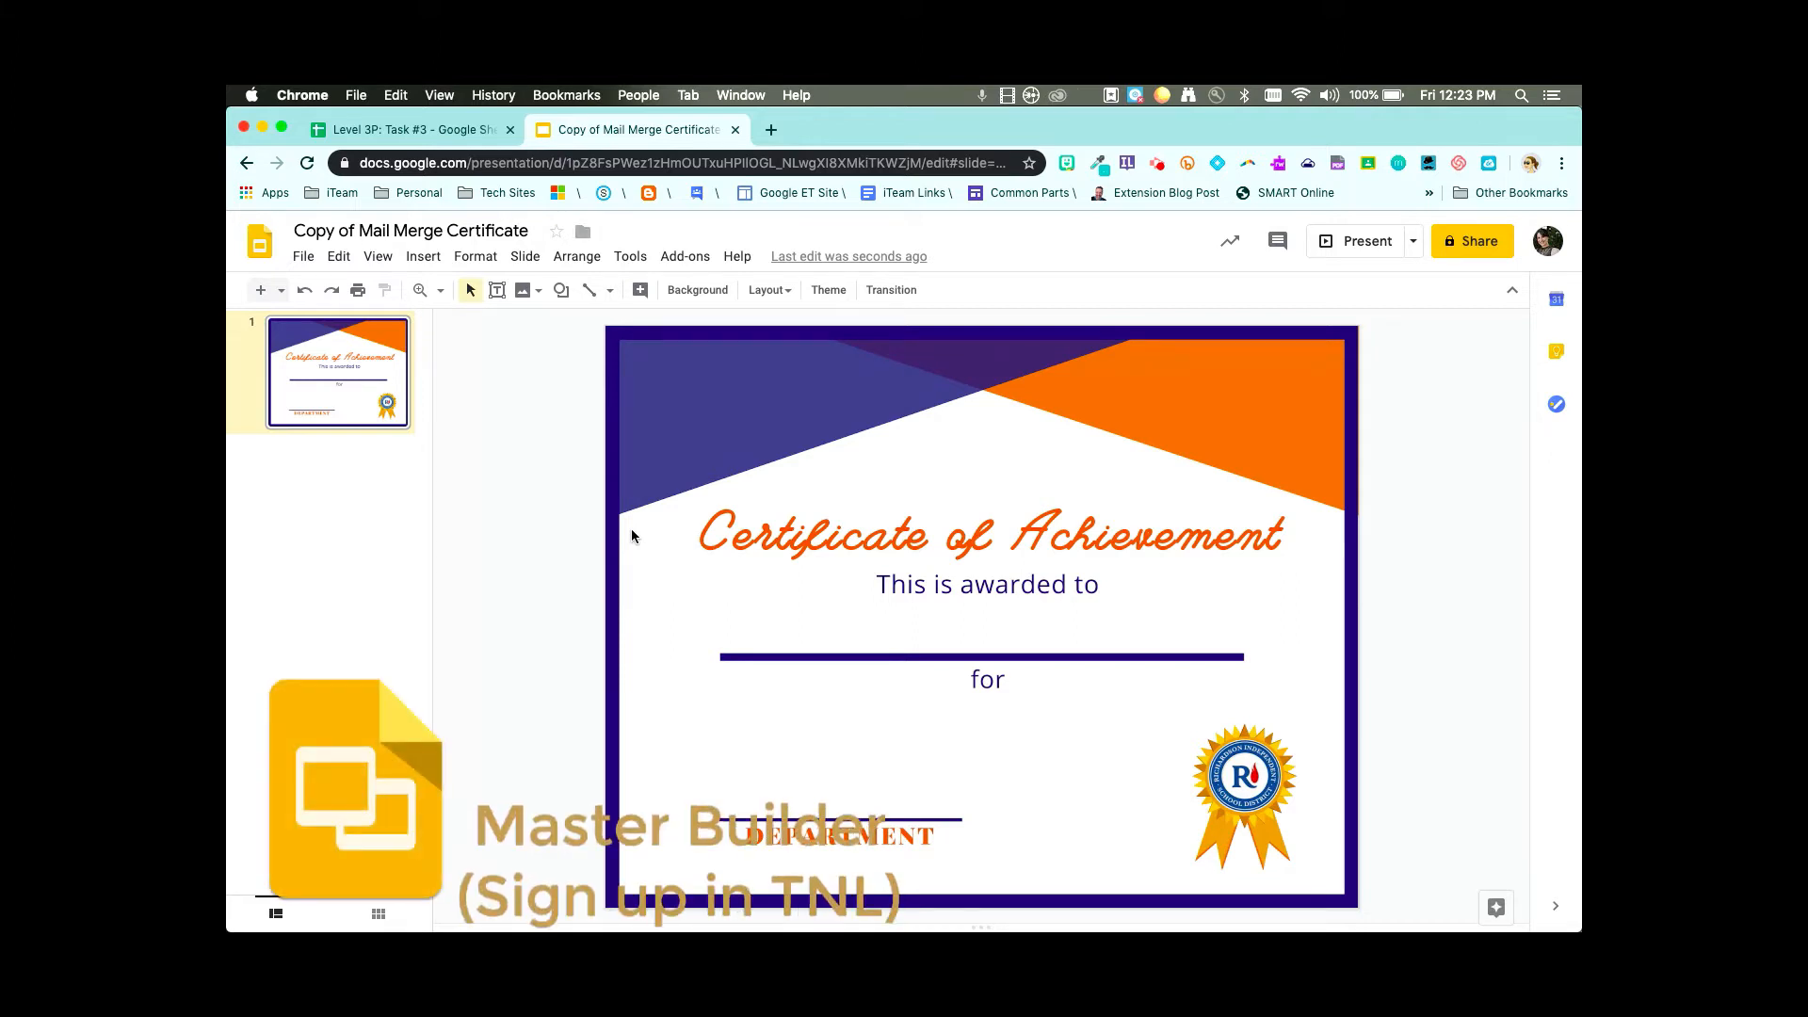
- Replace 'Copy of' in the presentation title with the student's initial and surname, then return to Sheets
left_click(349, 231)
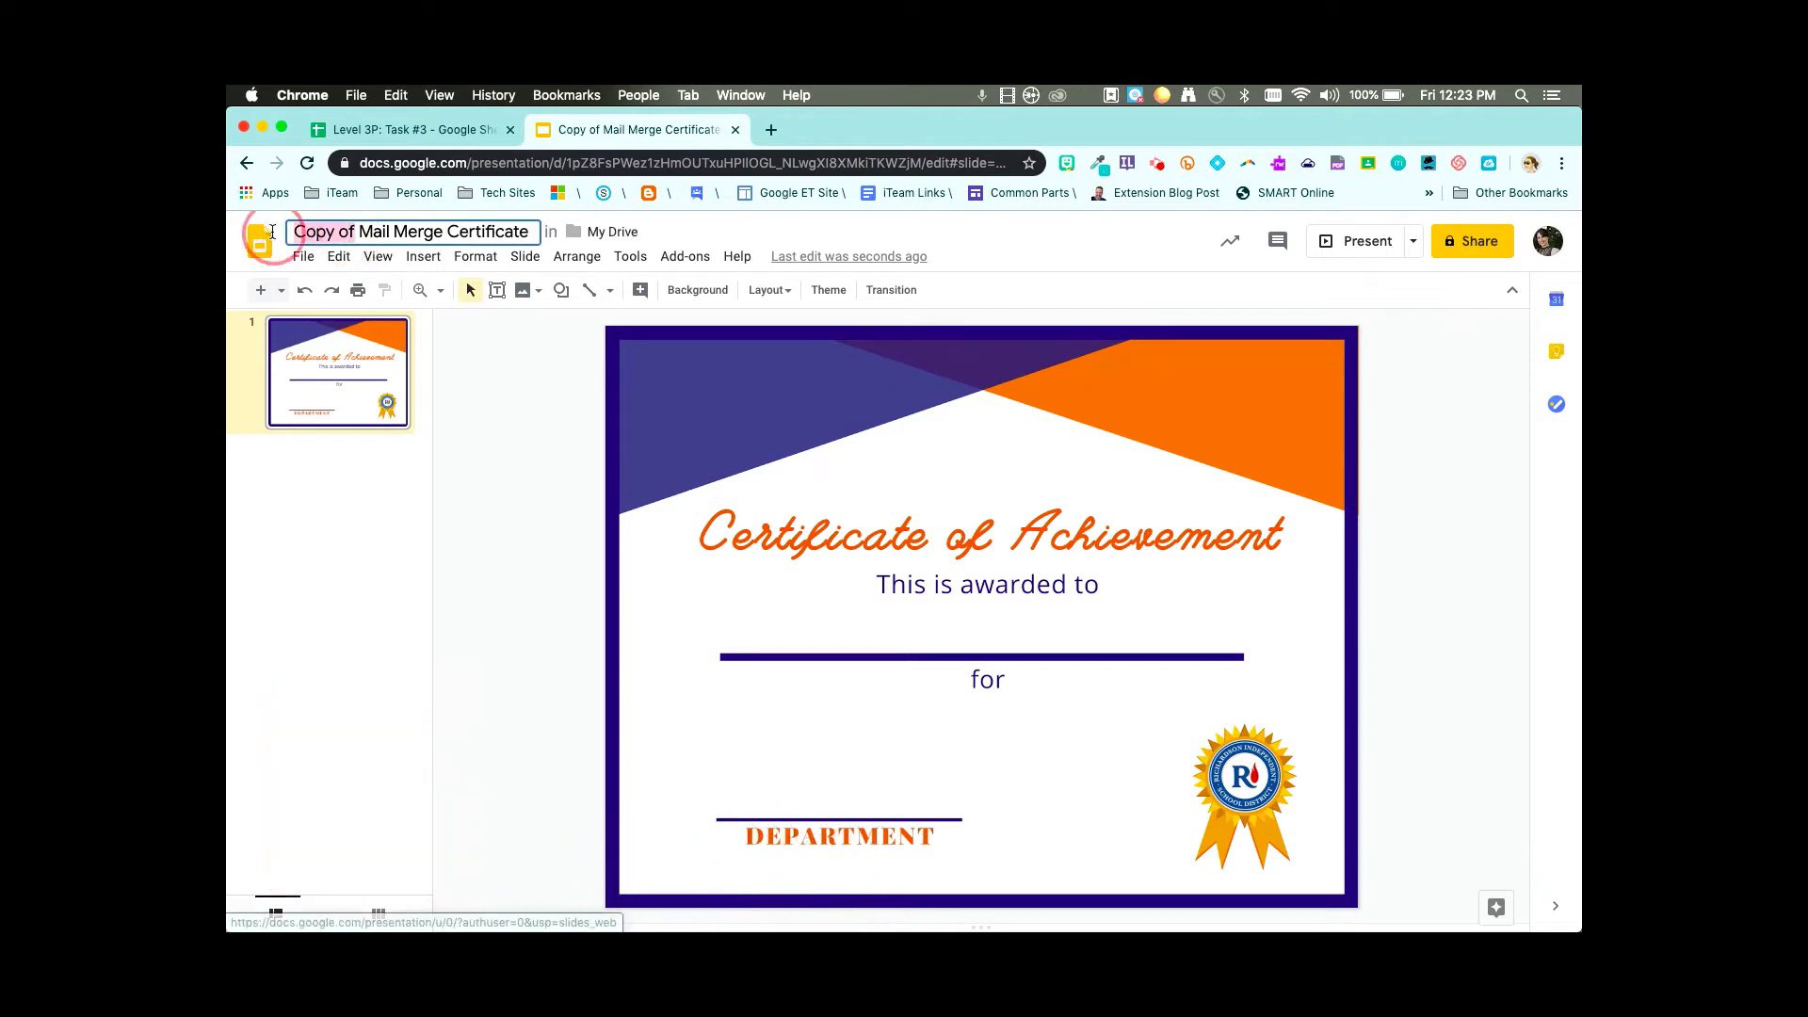
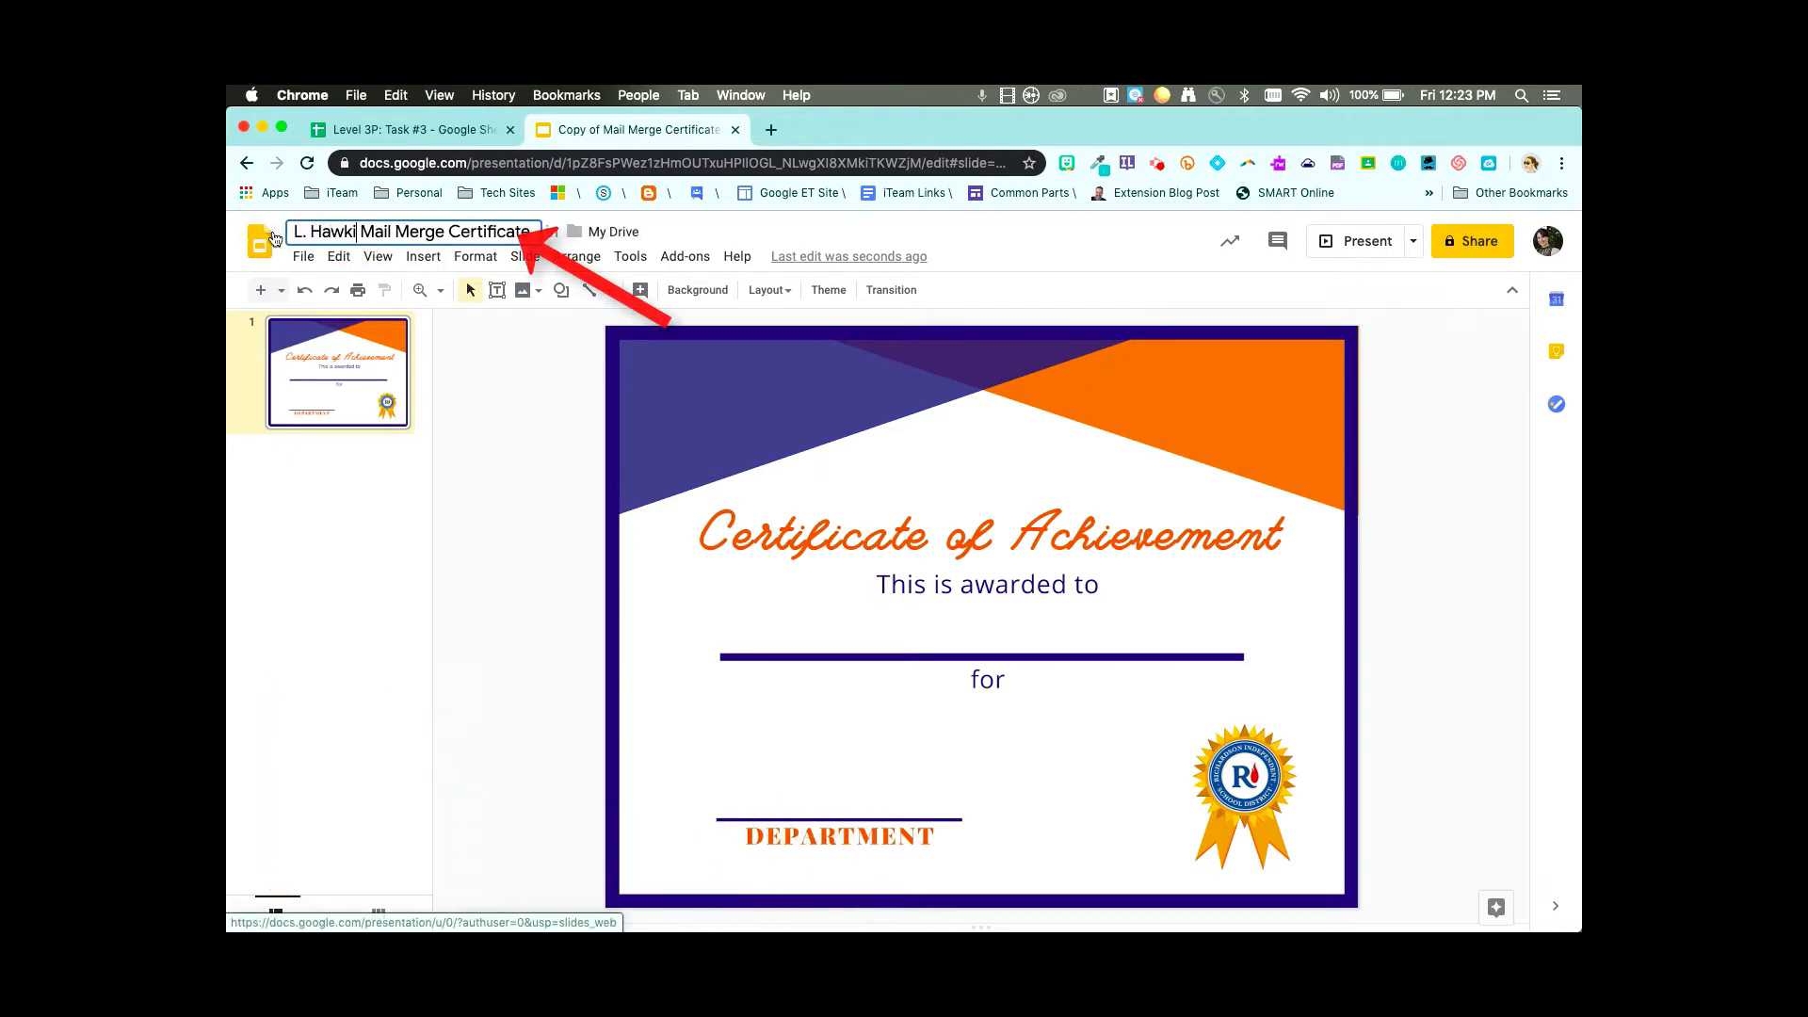
key("Return")
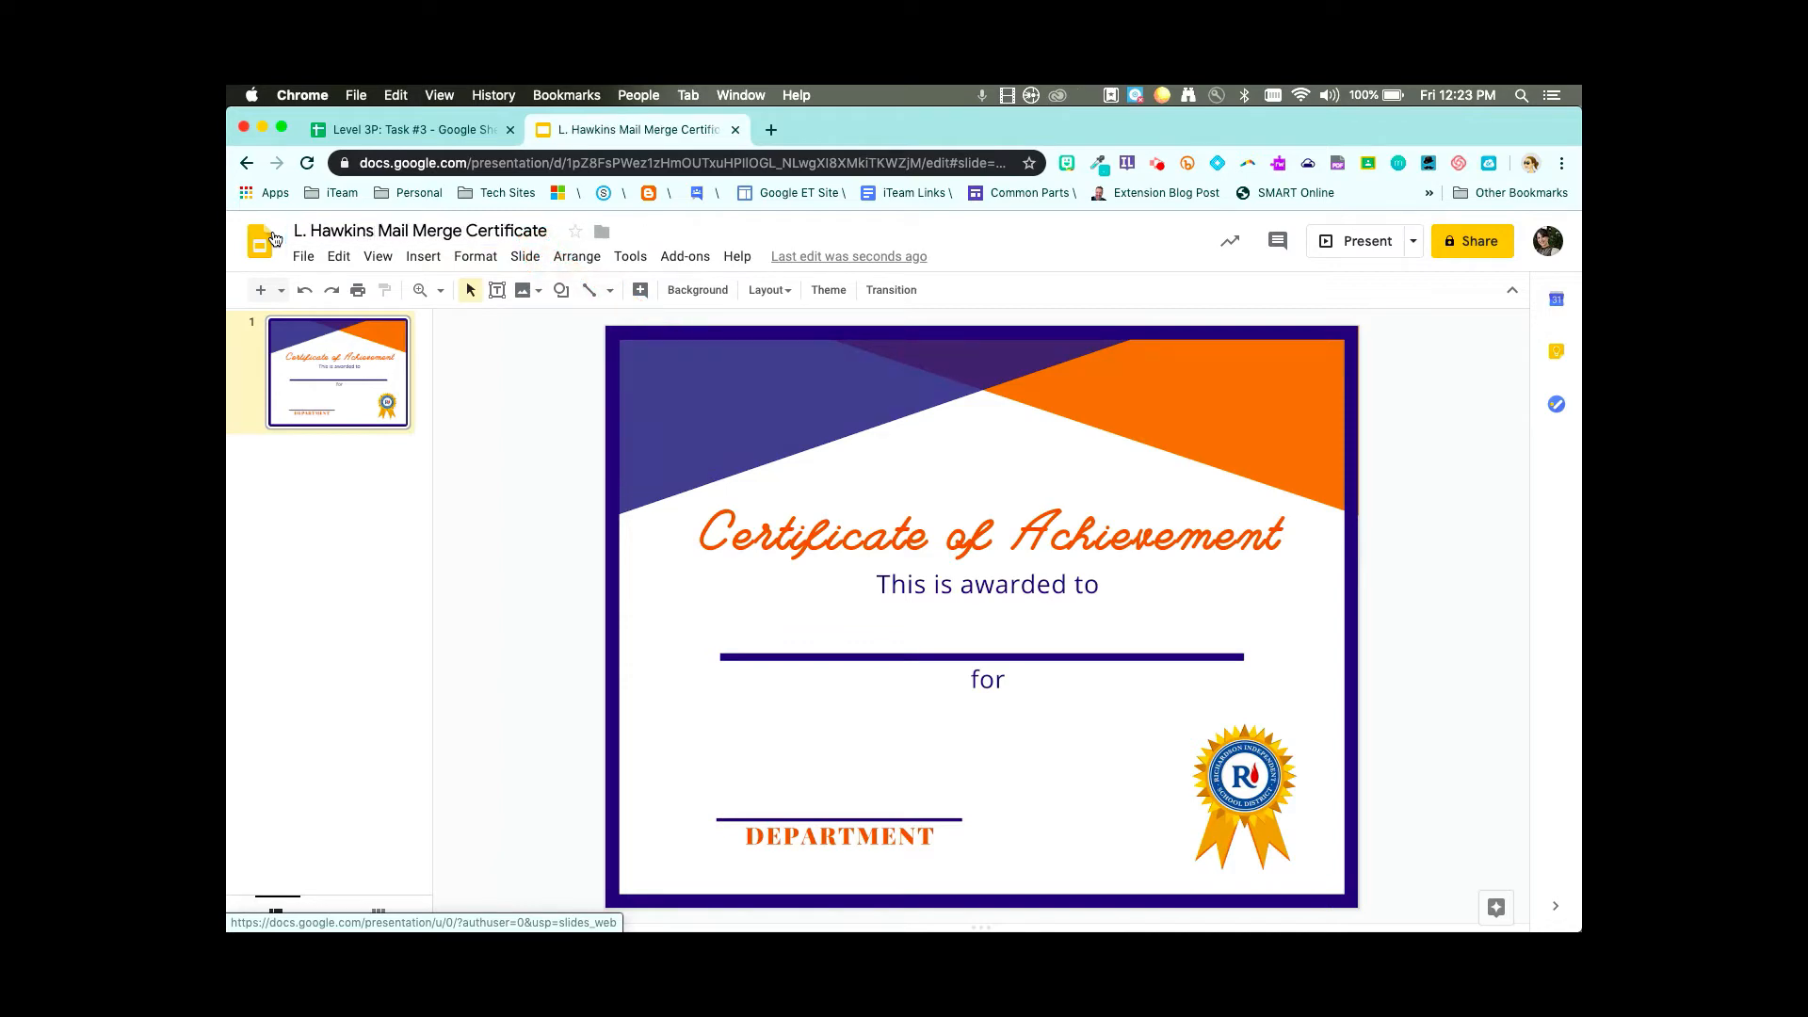
key("ctrl+shift+Tab")
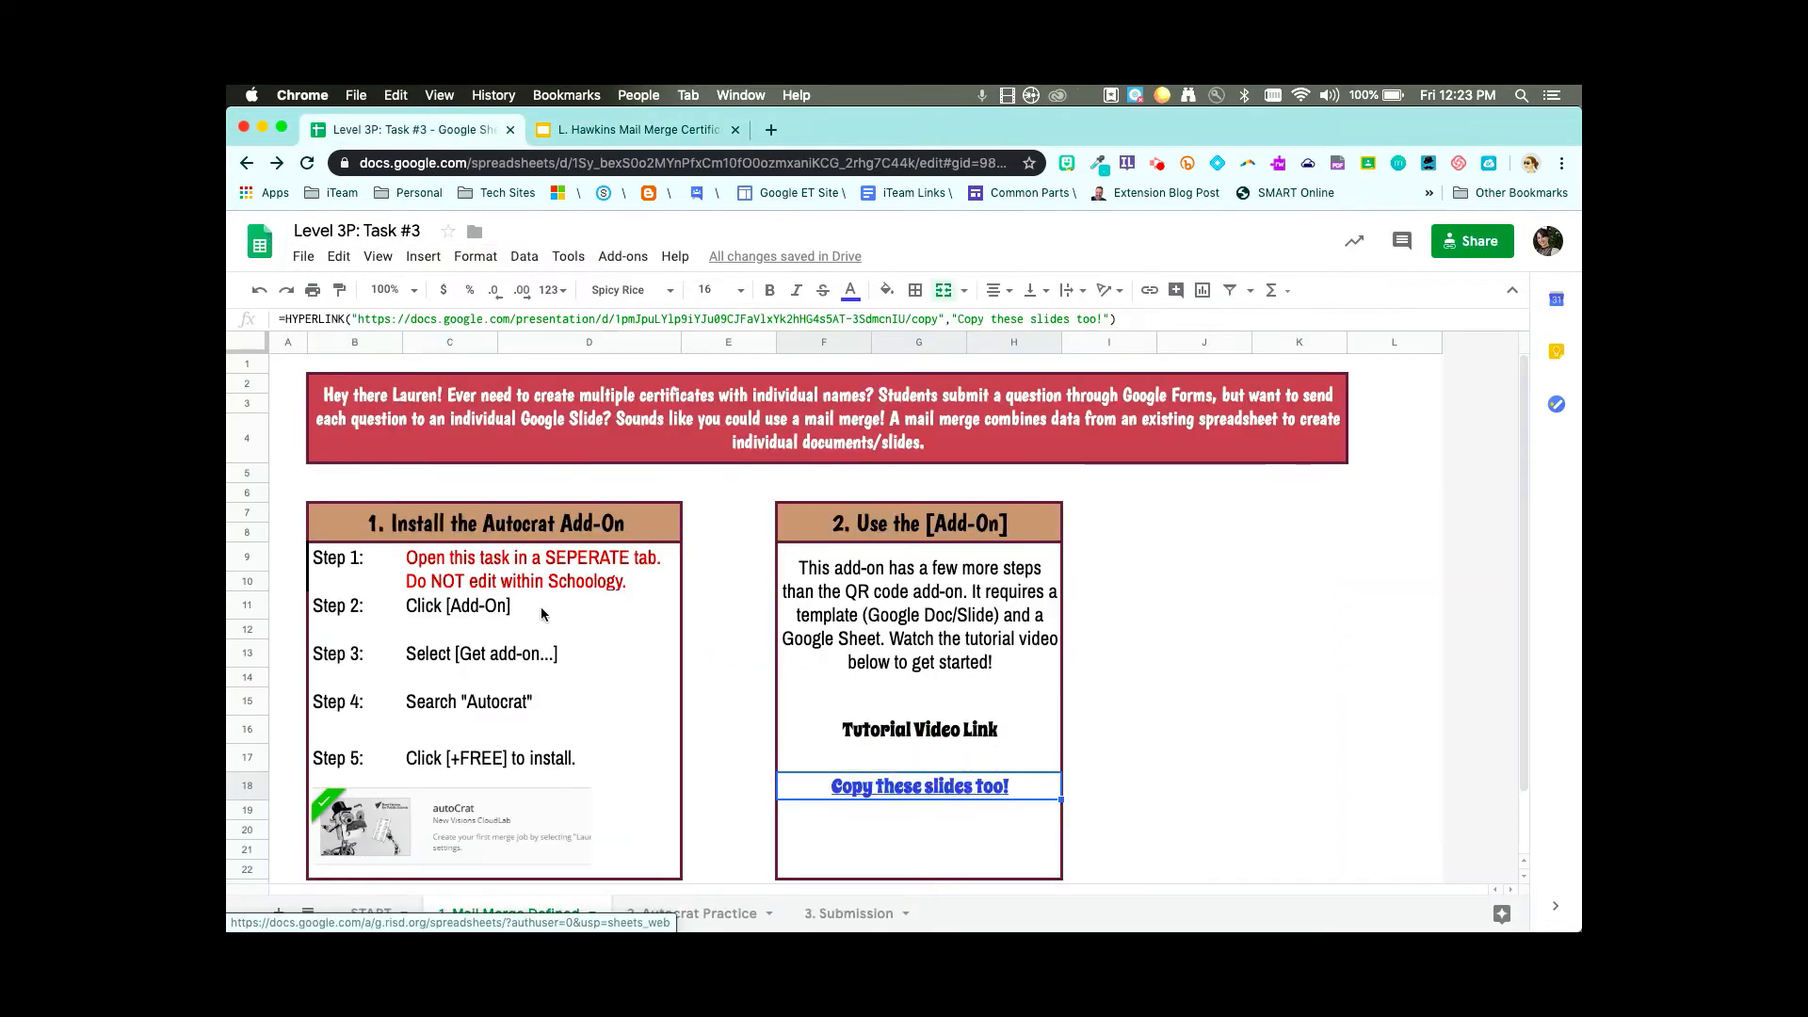
- View the recipient data on the '2. Autocrat Practice' sheet, then go back to the Slides presentation
left_click(698, 916)
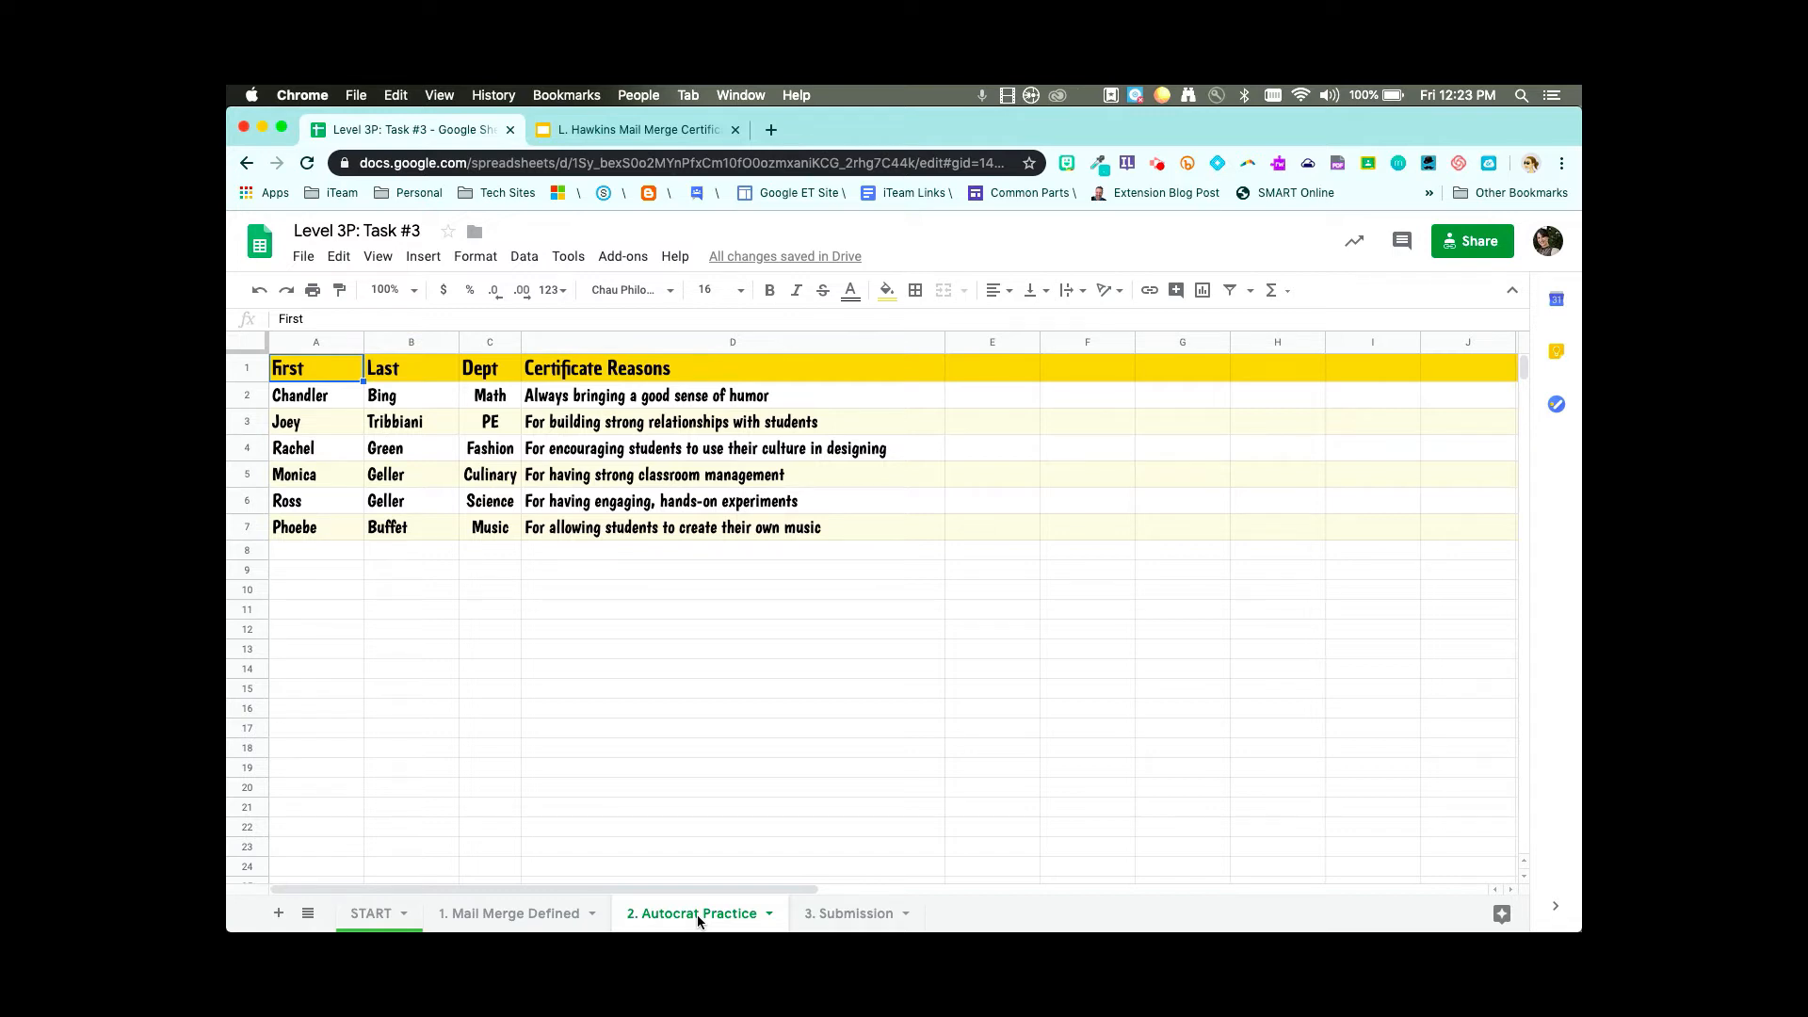
key("ctrl+Tab")
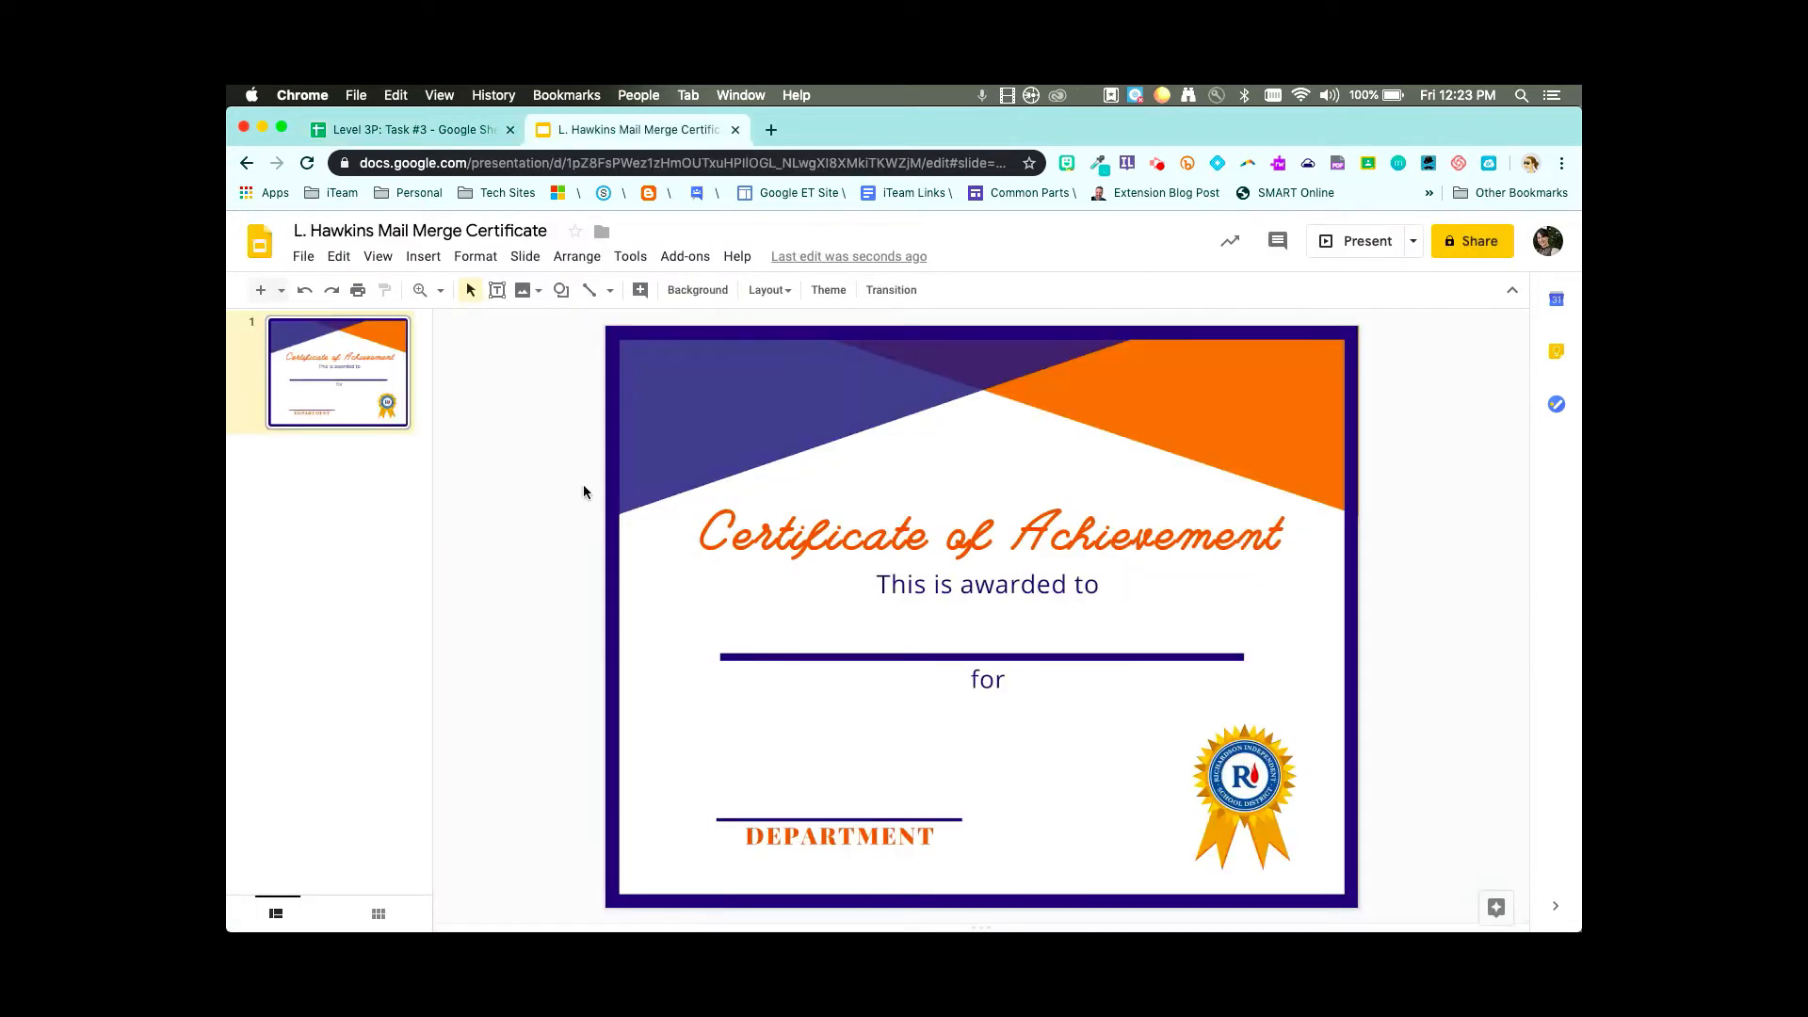
- Draw a text box on the line under 'This is awarded to' and type the <<First>> tag
scroll(499, 311, "up", 5)
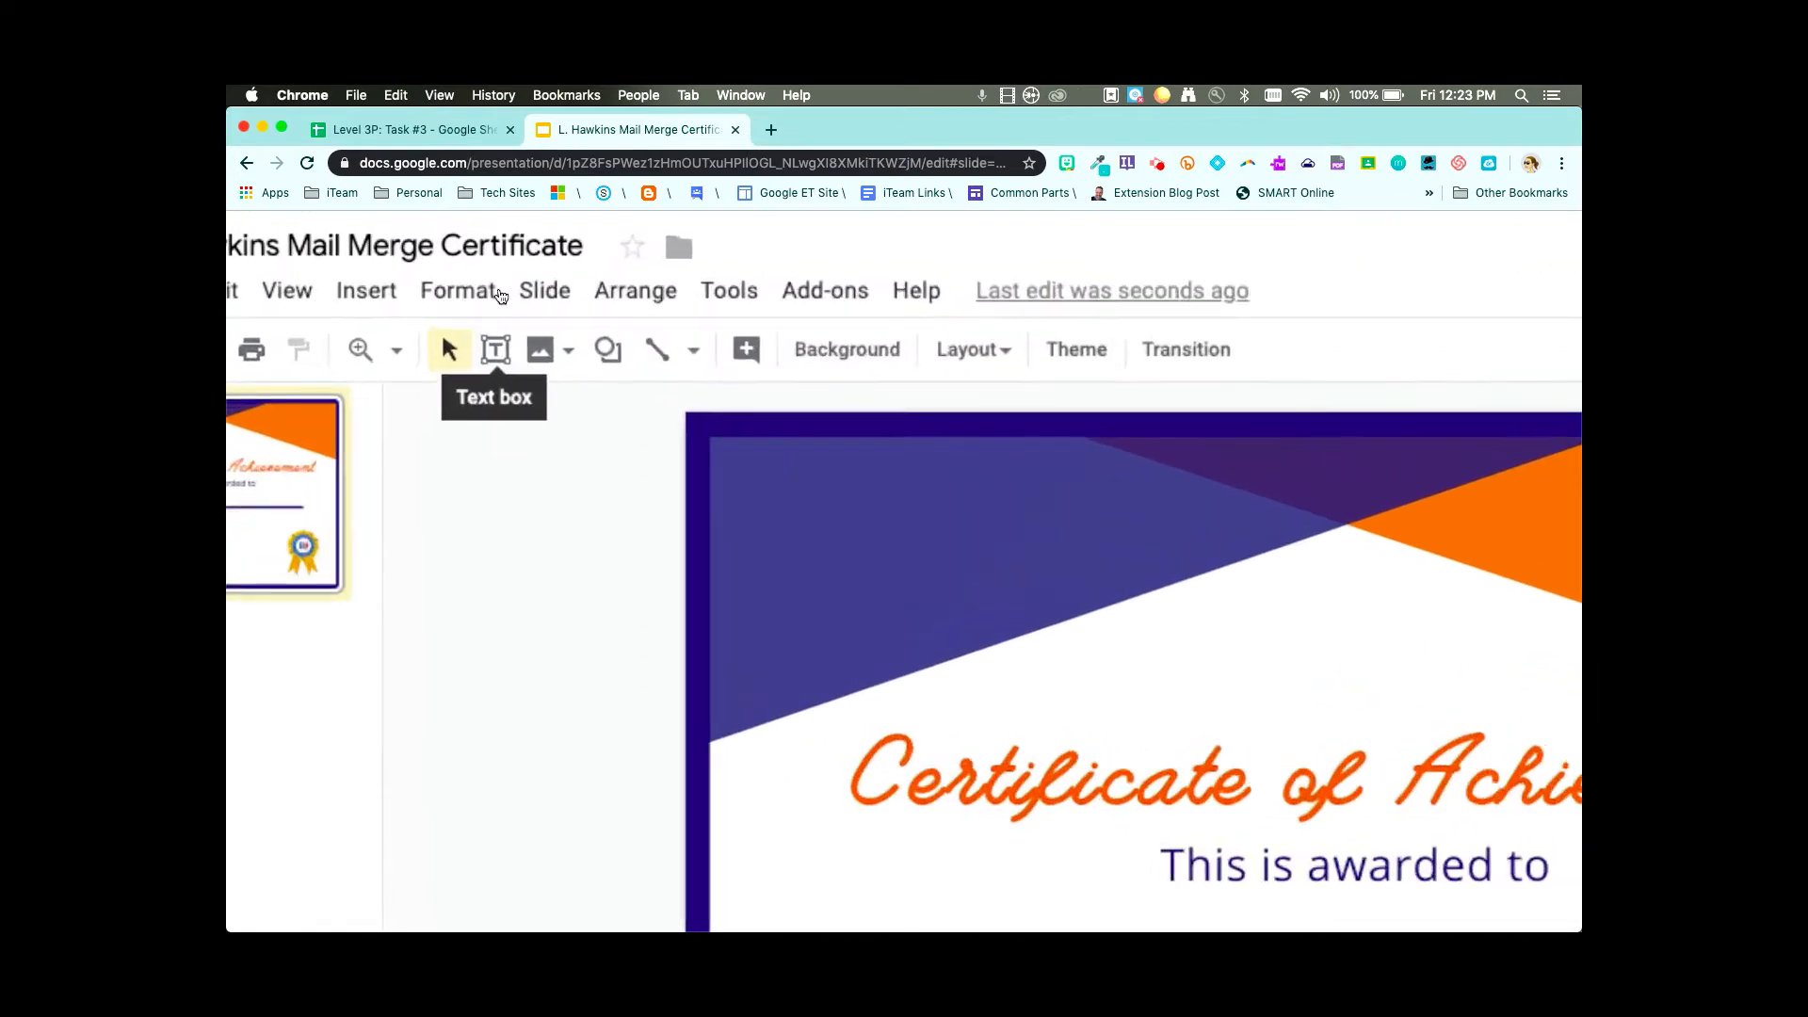
left_click(495, 363)
scroll(494, 364, "down", 5)
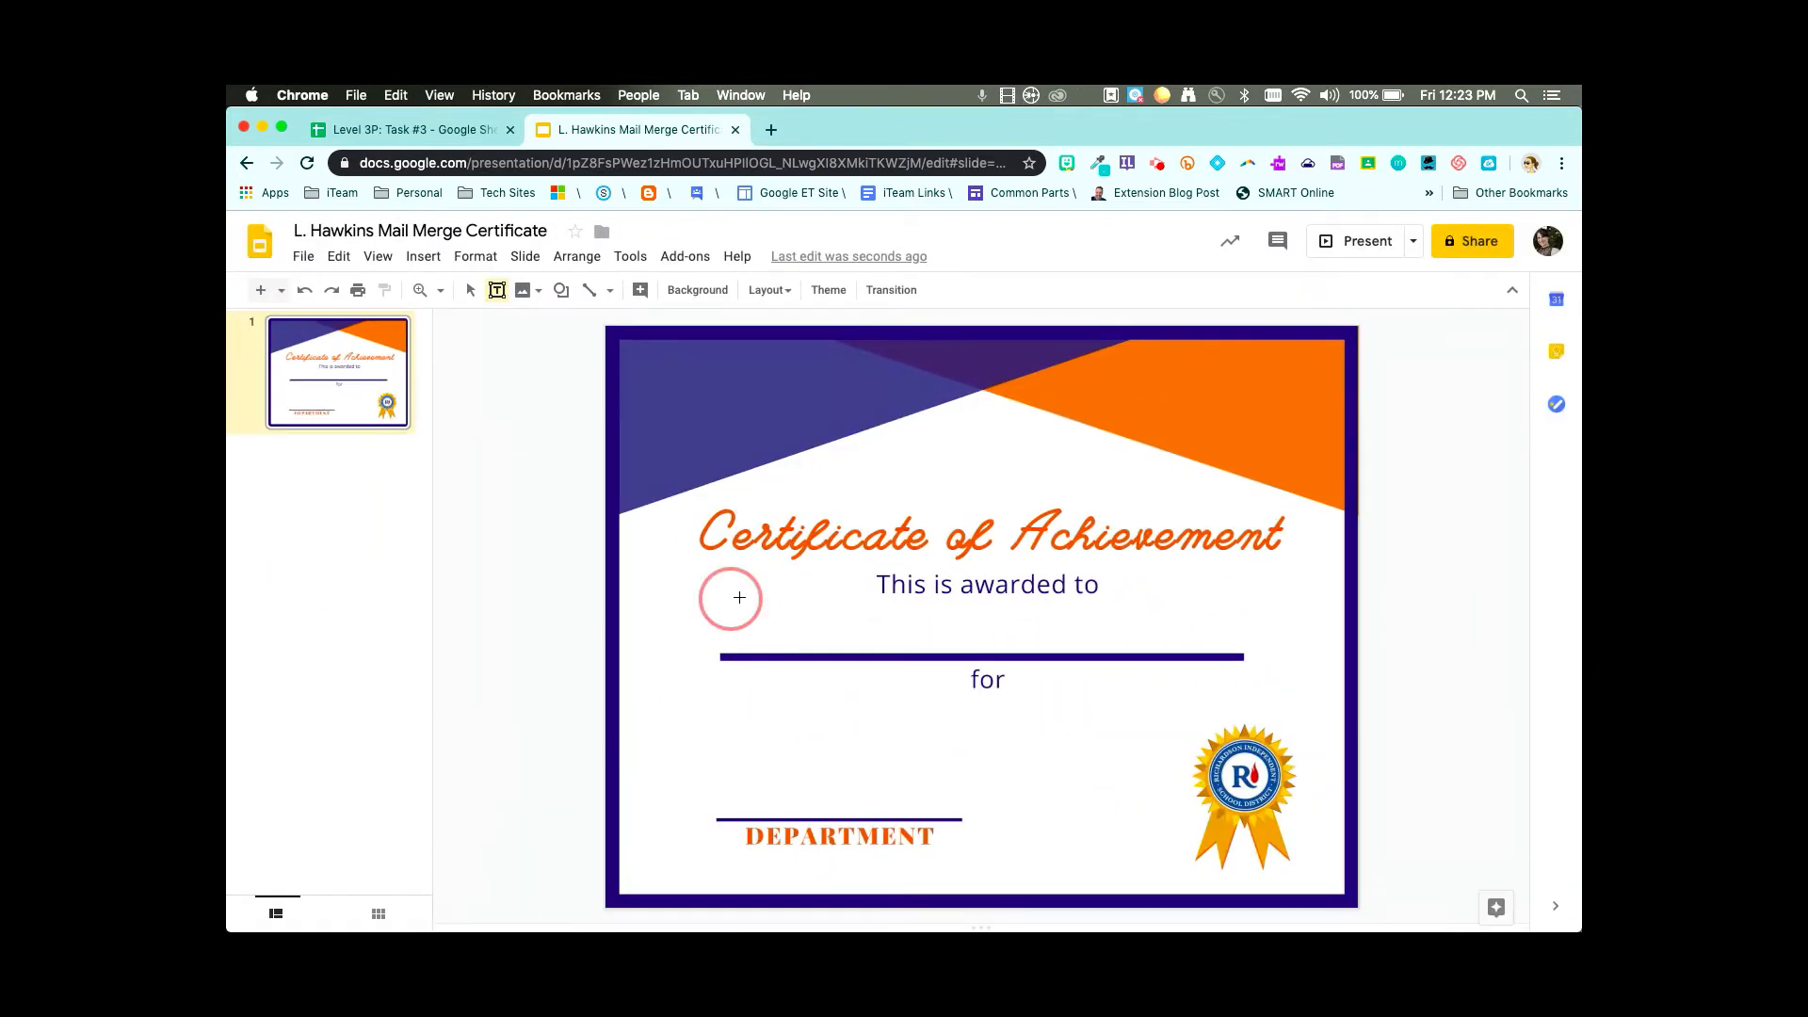
left_click_drag(730, 599, 1238, 650)
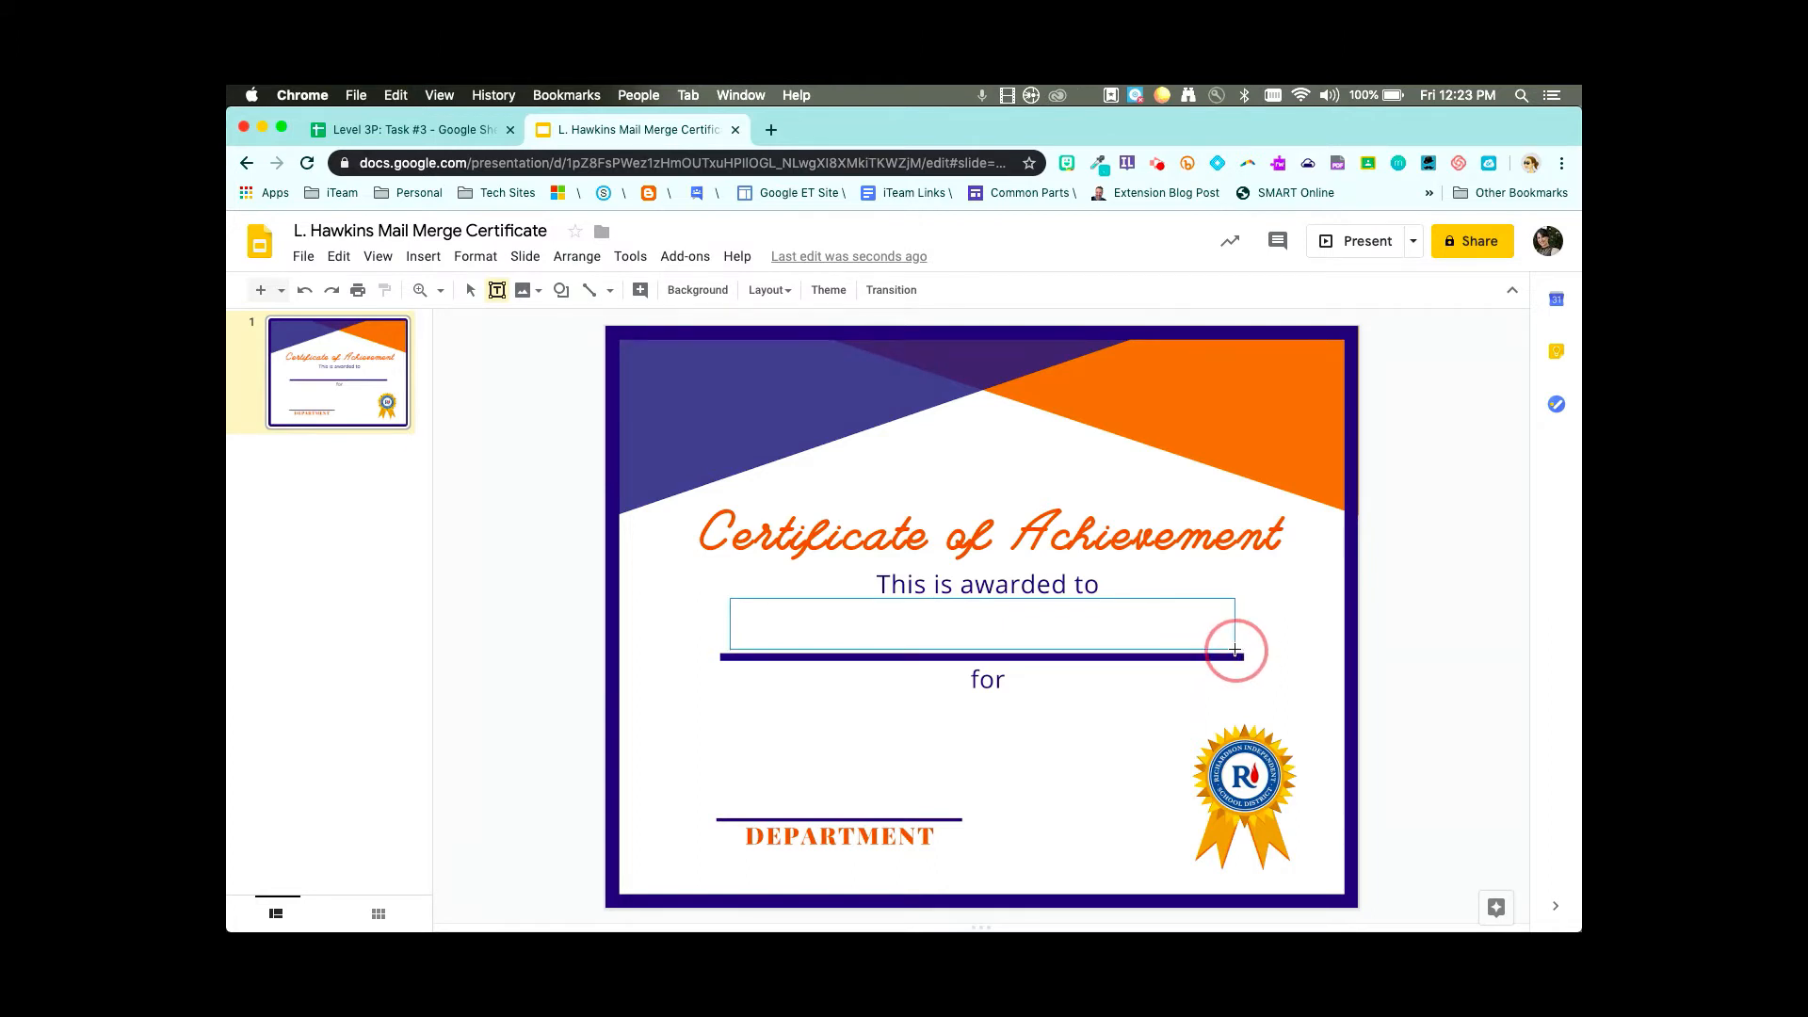
left_click_drag(1235, 650, 1237, 653)
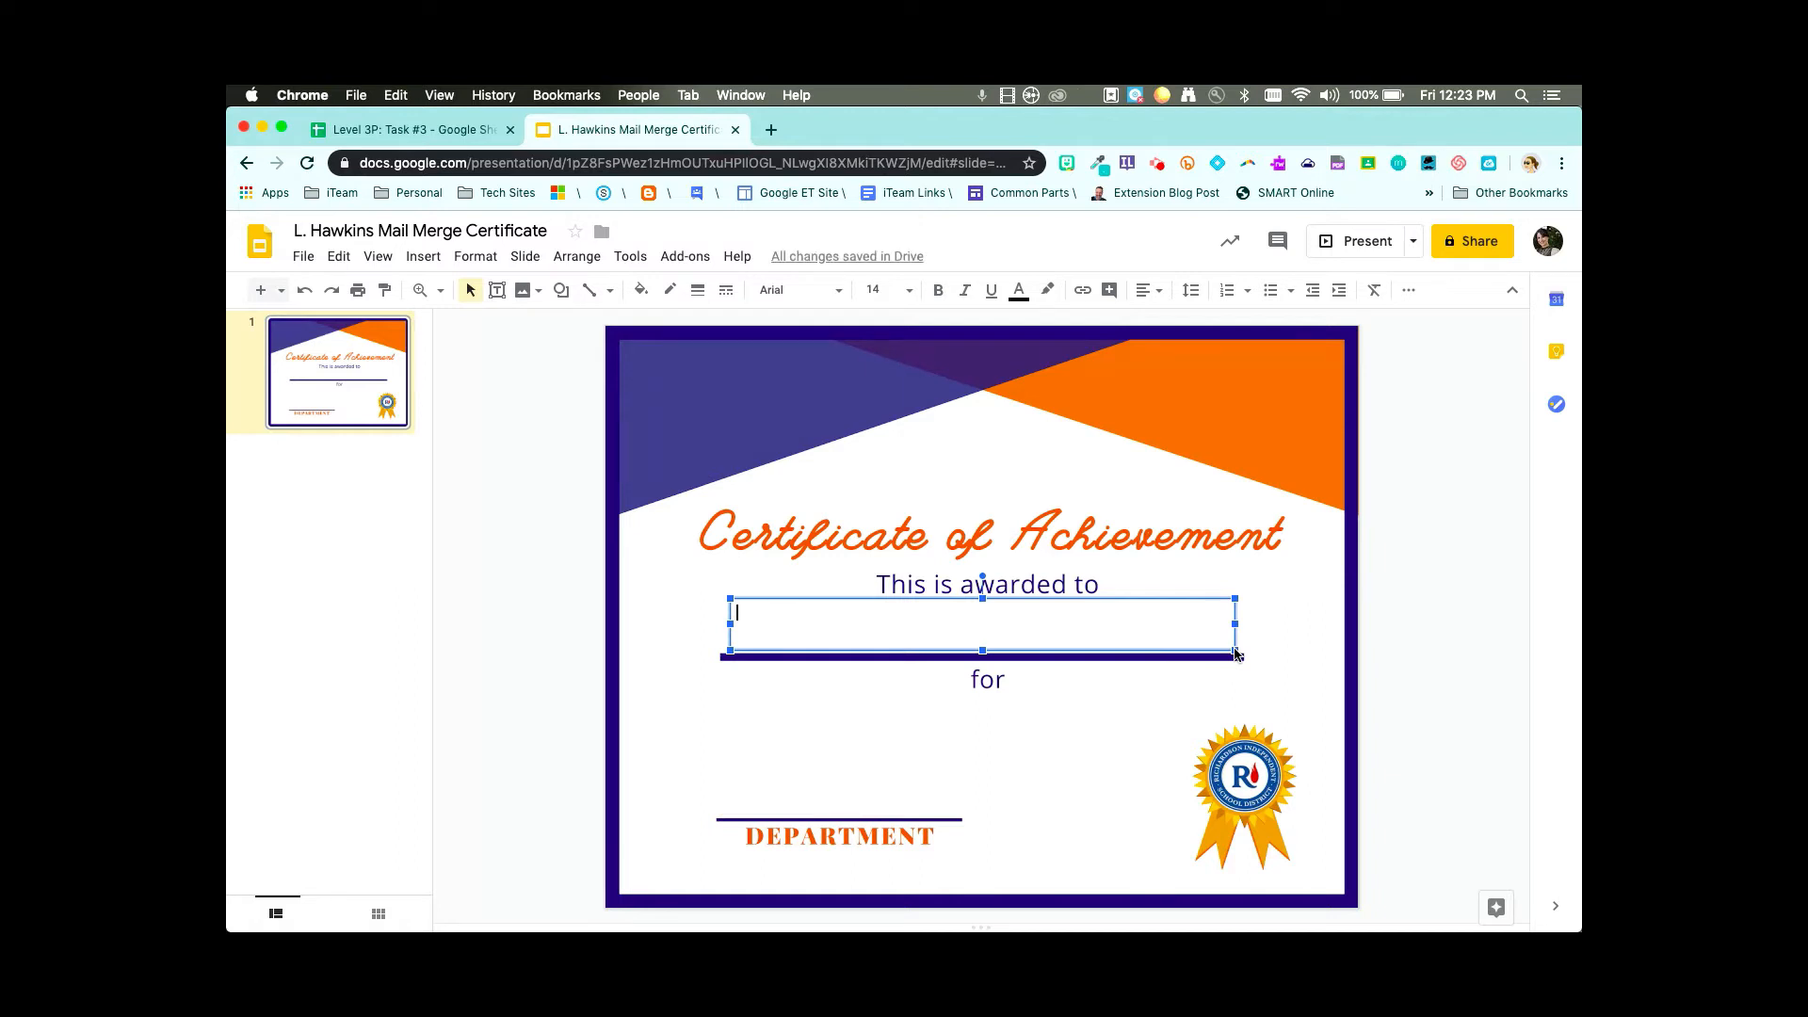
type("<<")
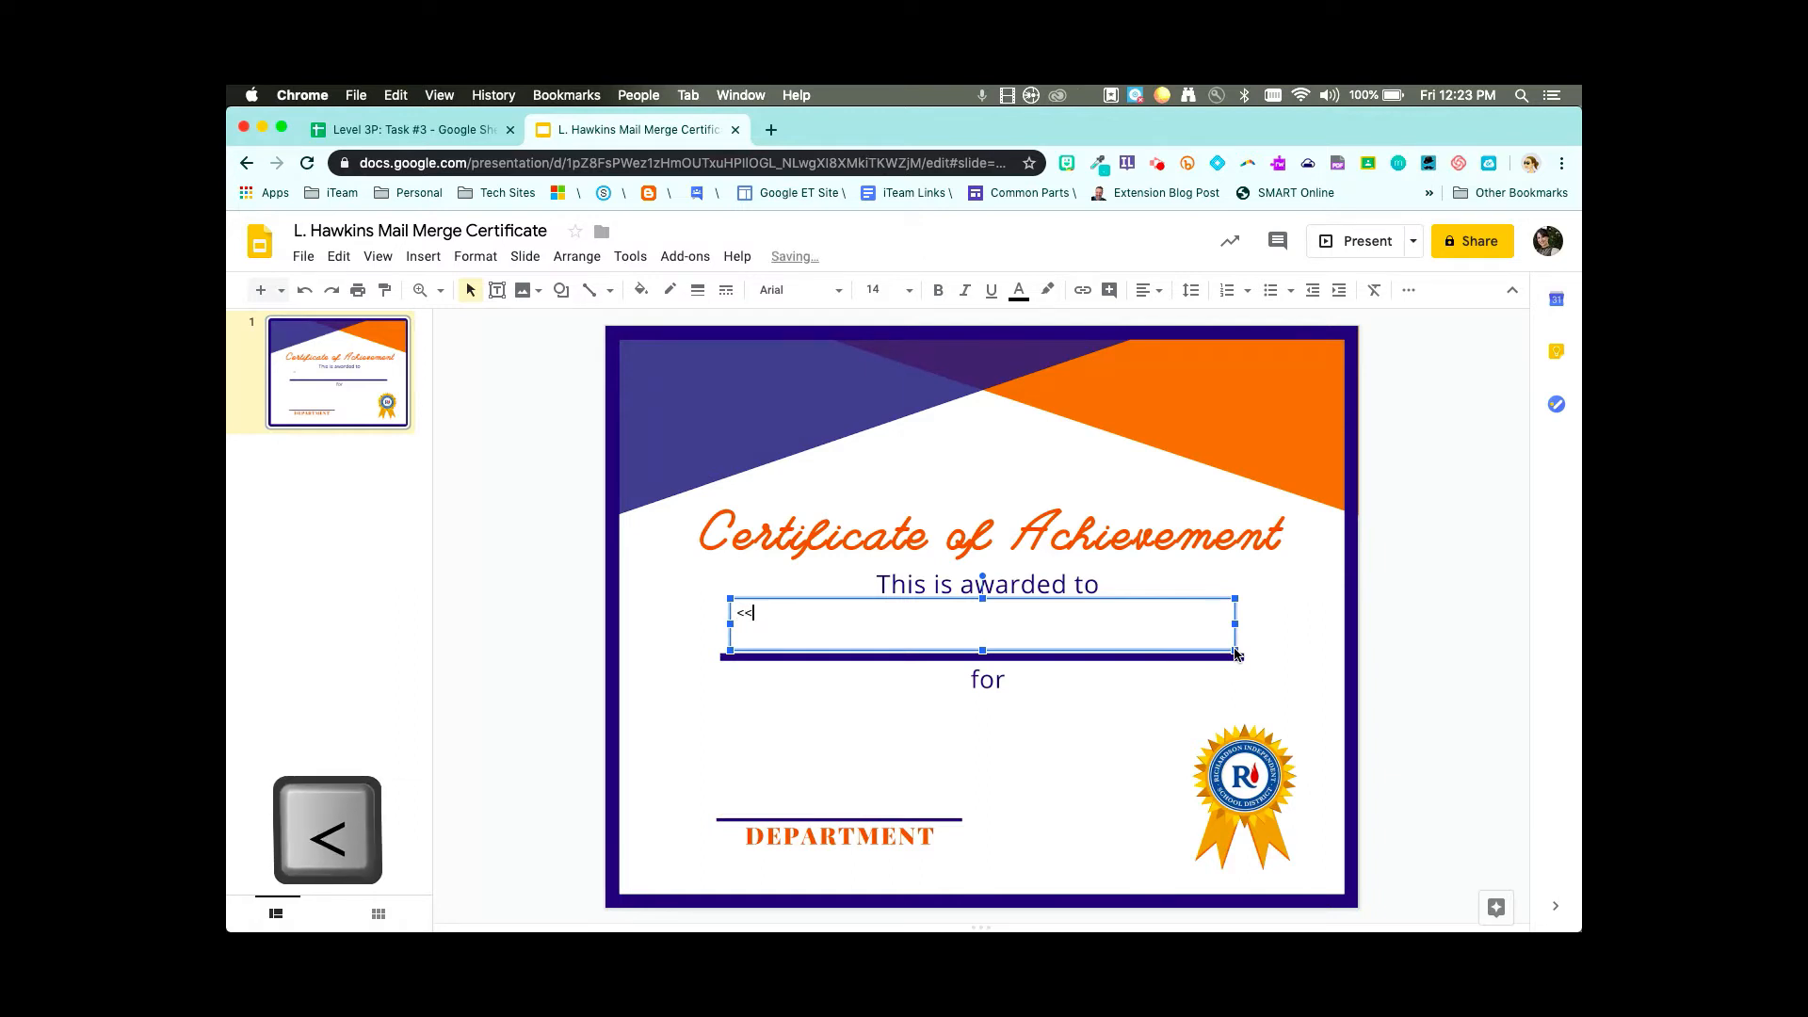
type("First>>")
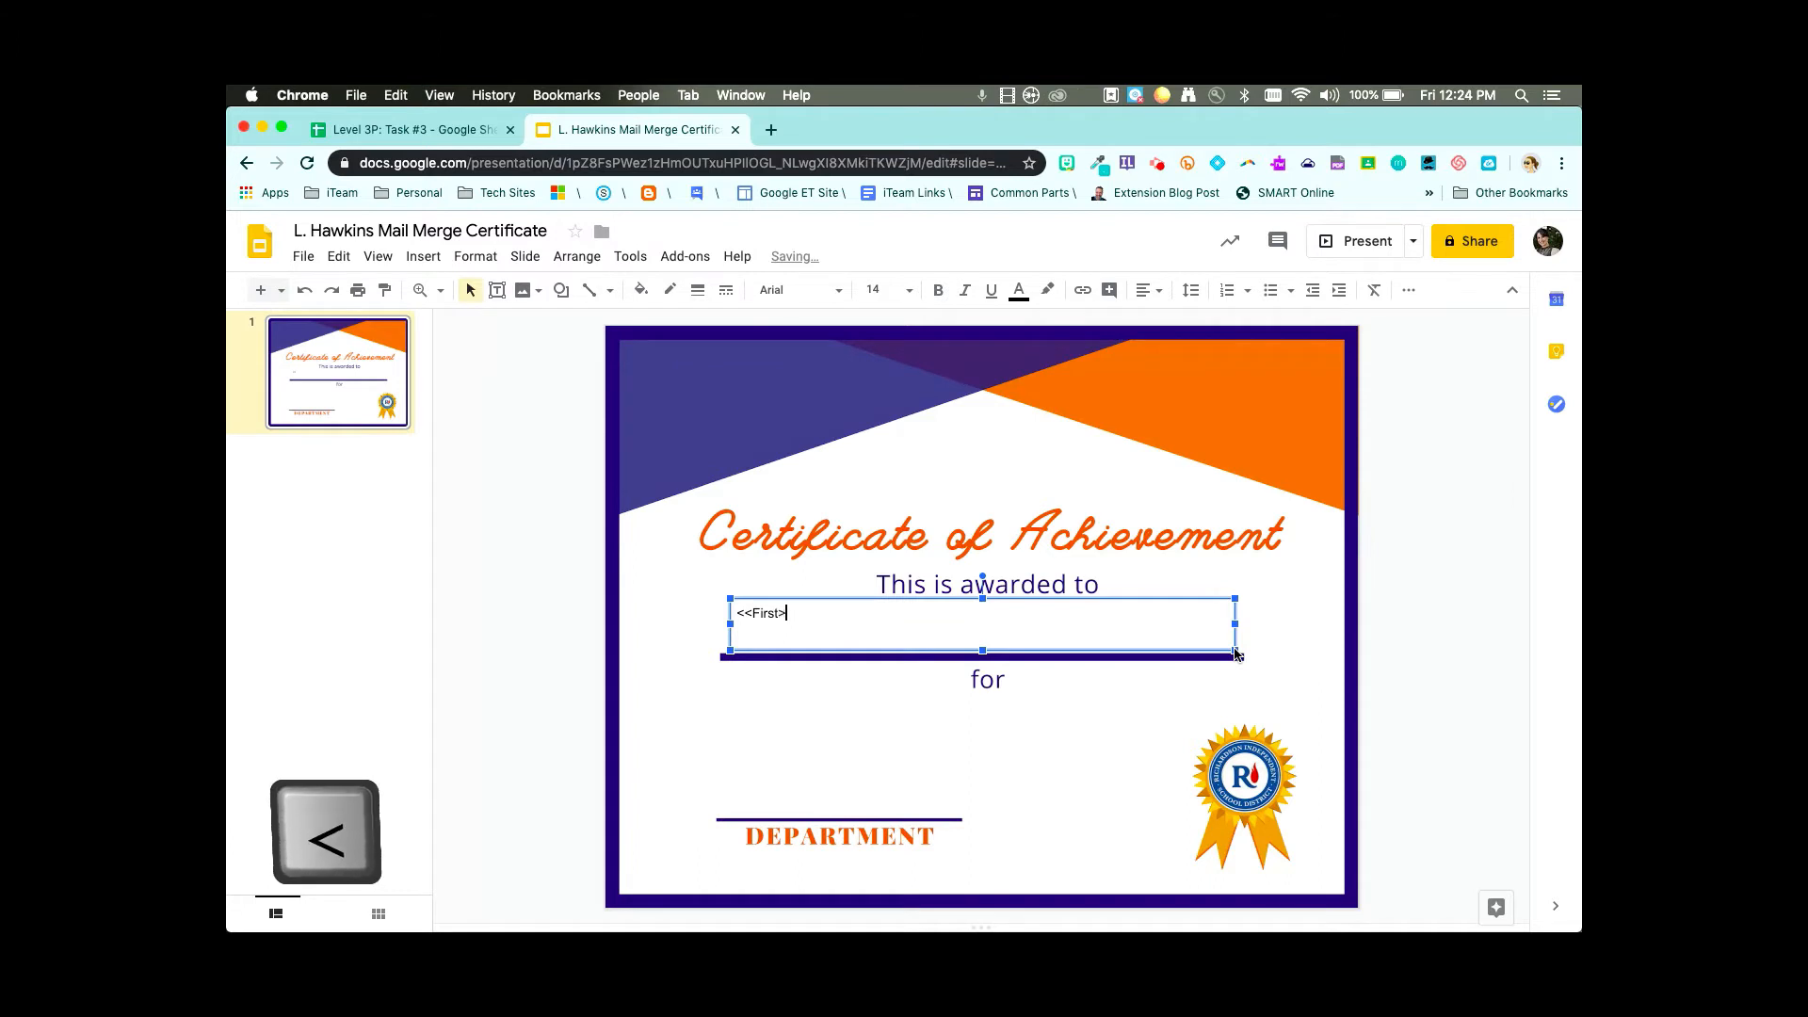
type(" <L")
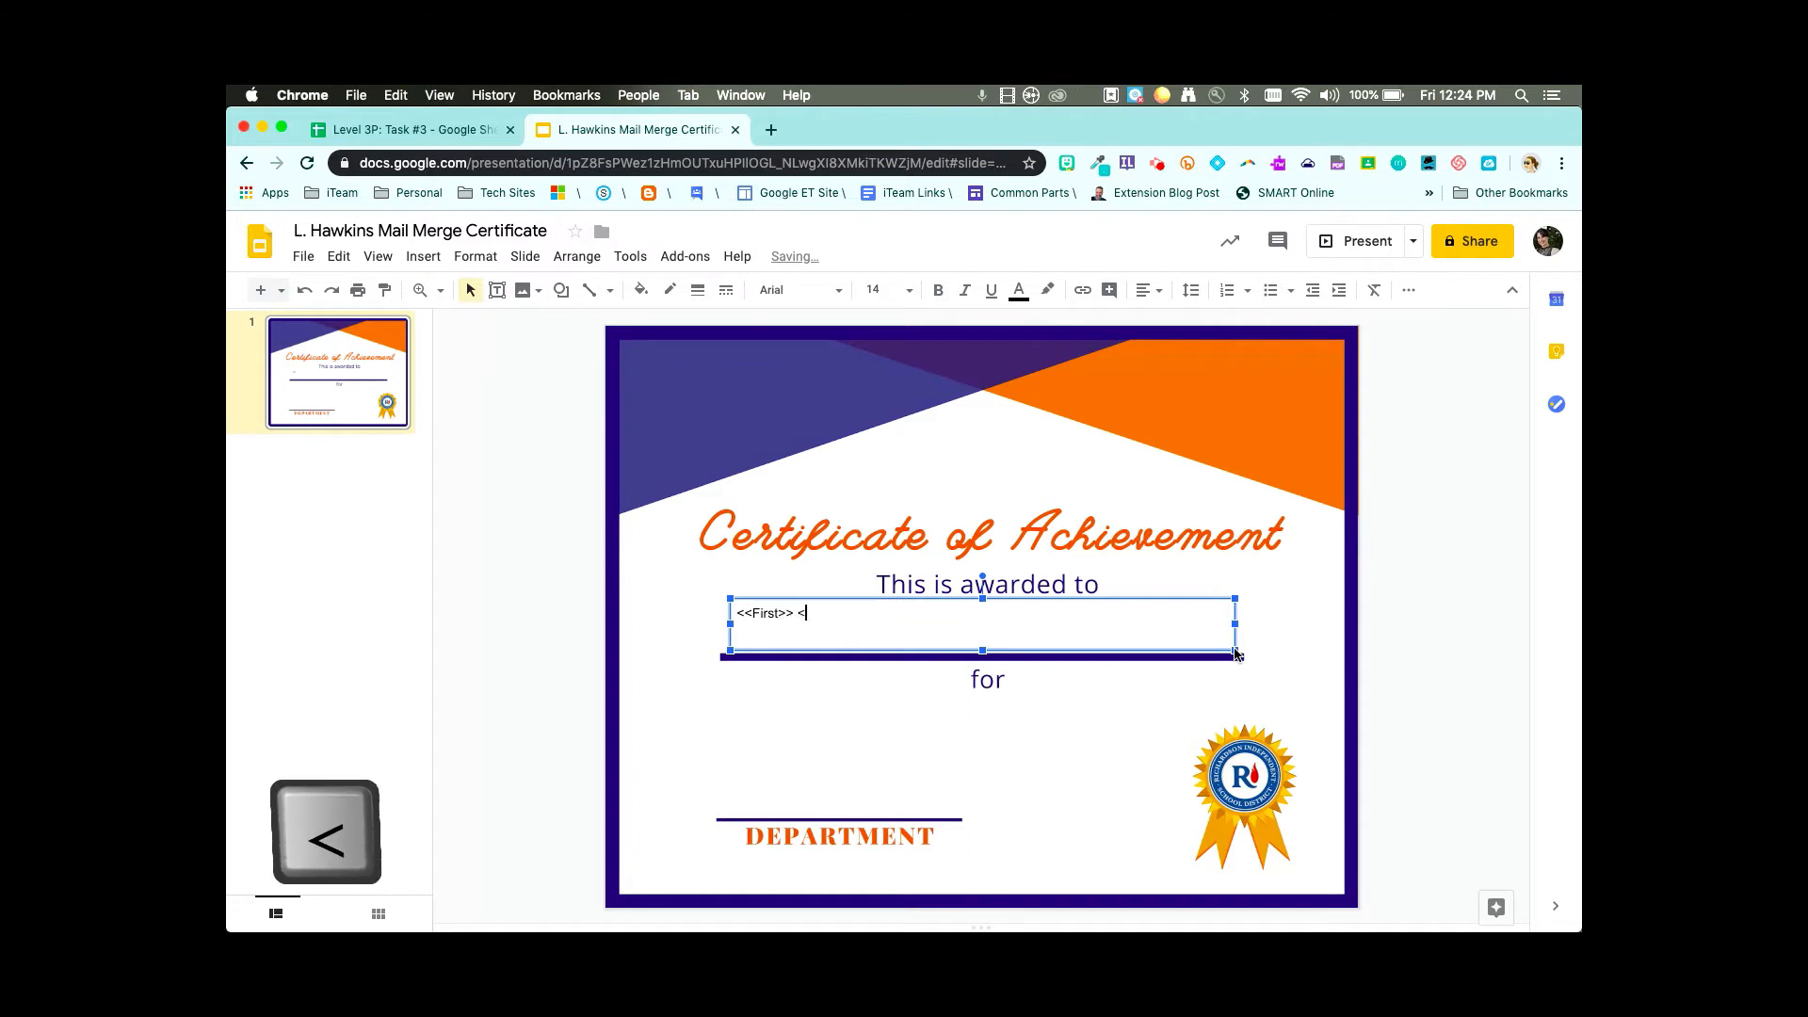
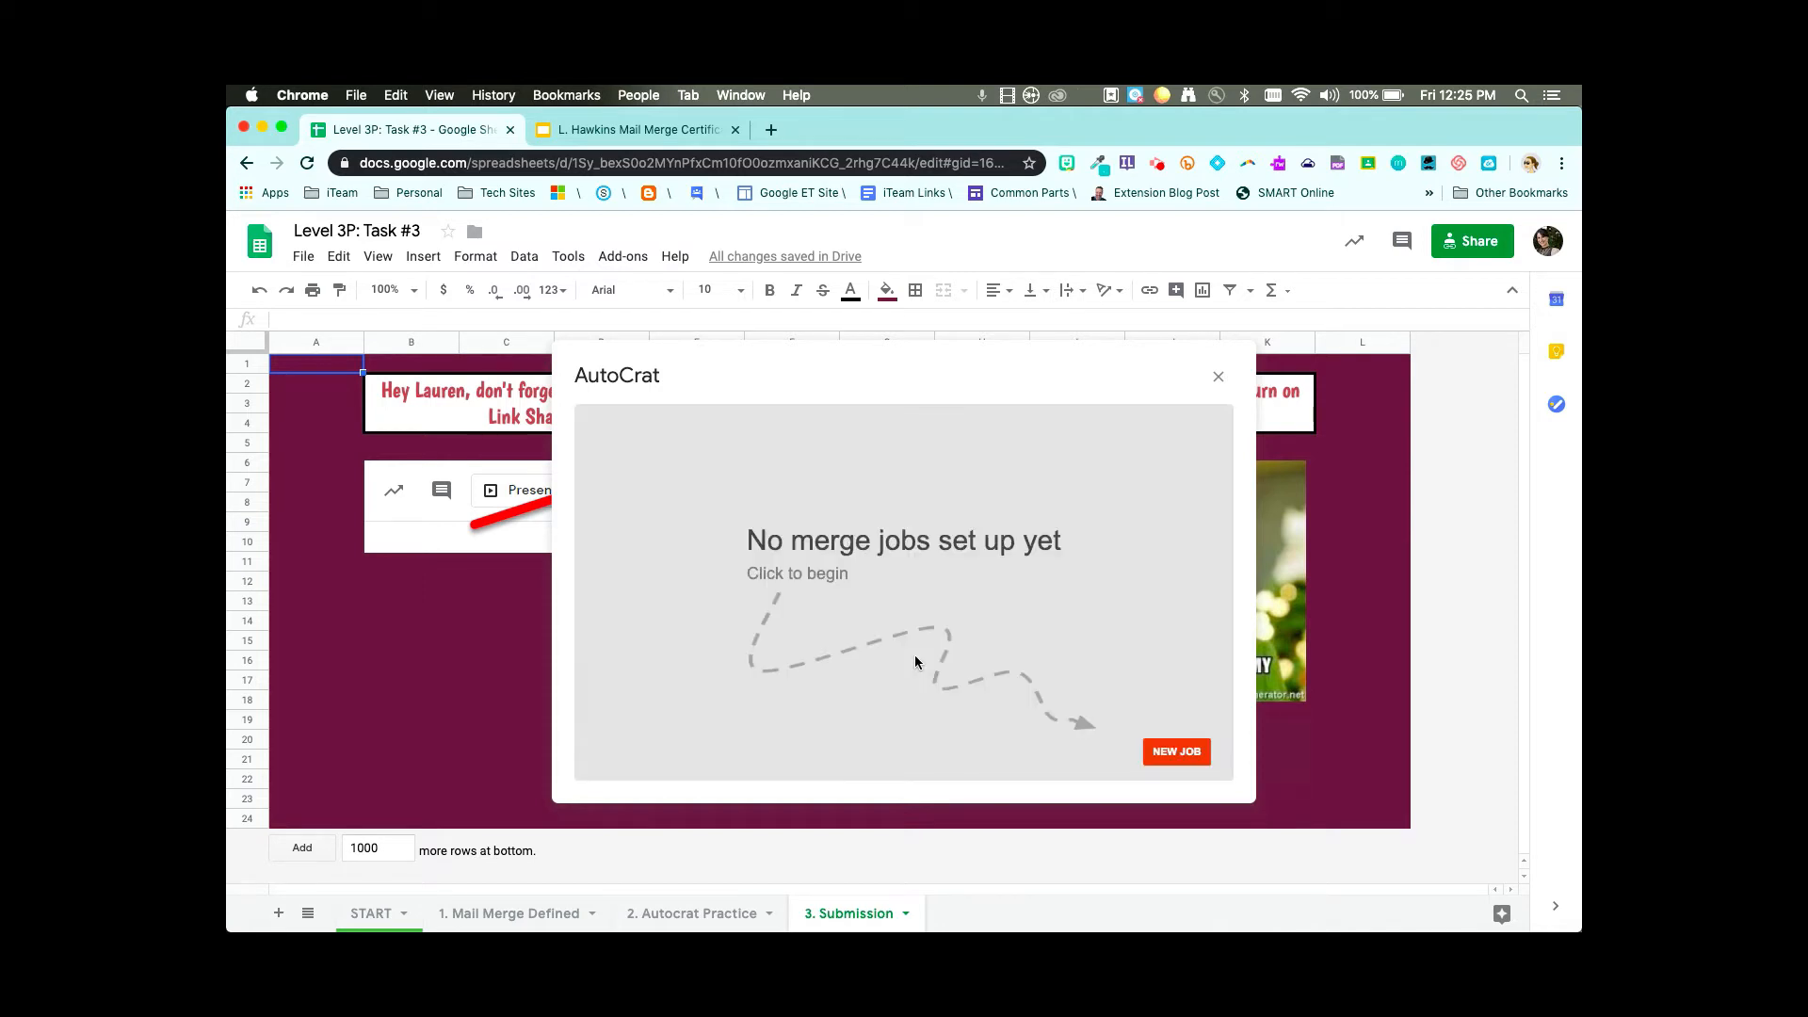
- Start a new AutoCrat job named 'School Certificates'
left_click(1177, 753)
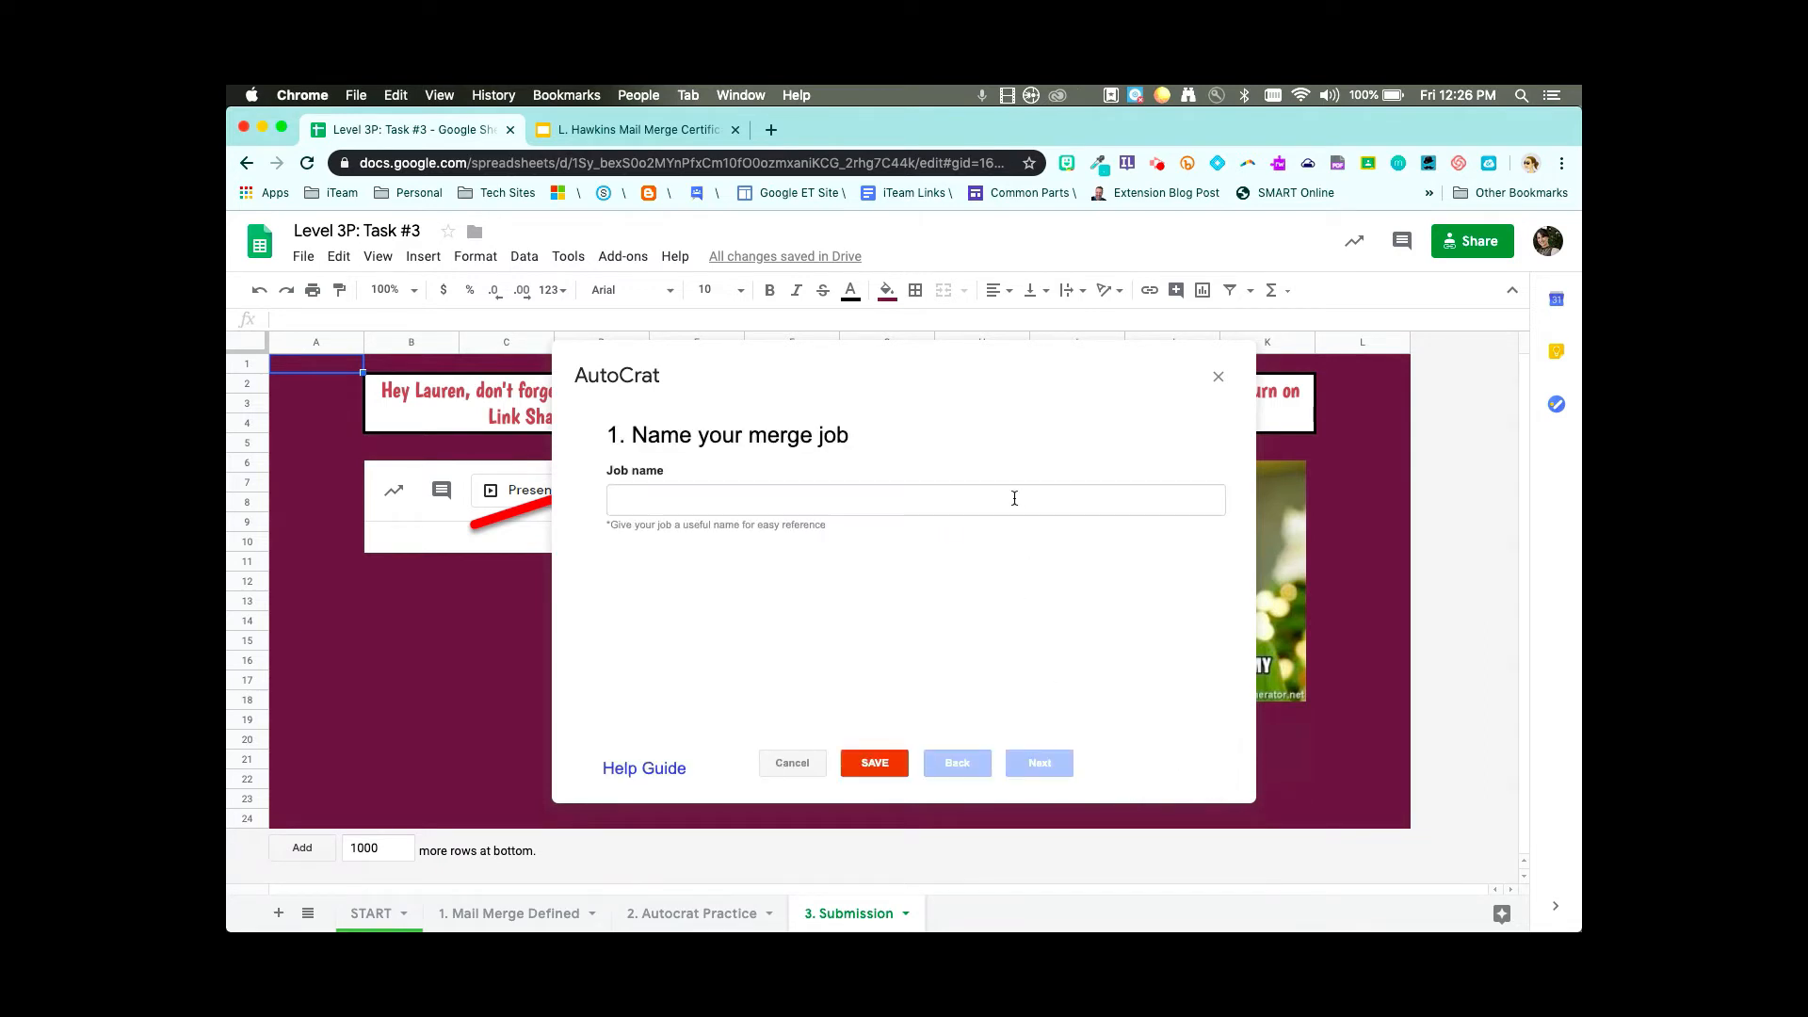
left_click(1015, 499)
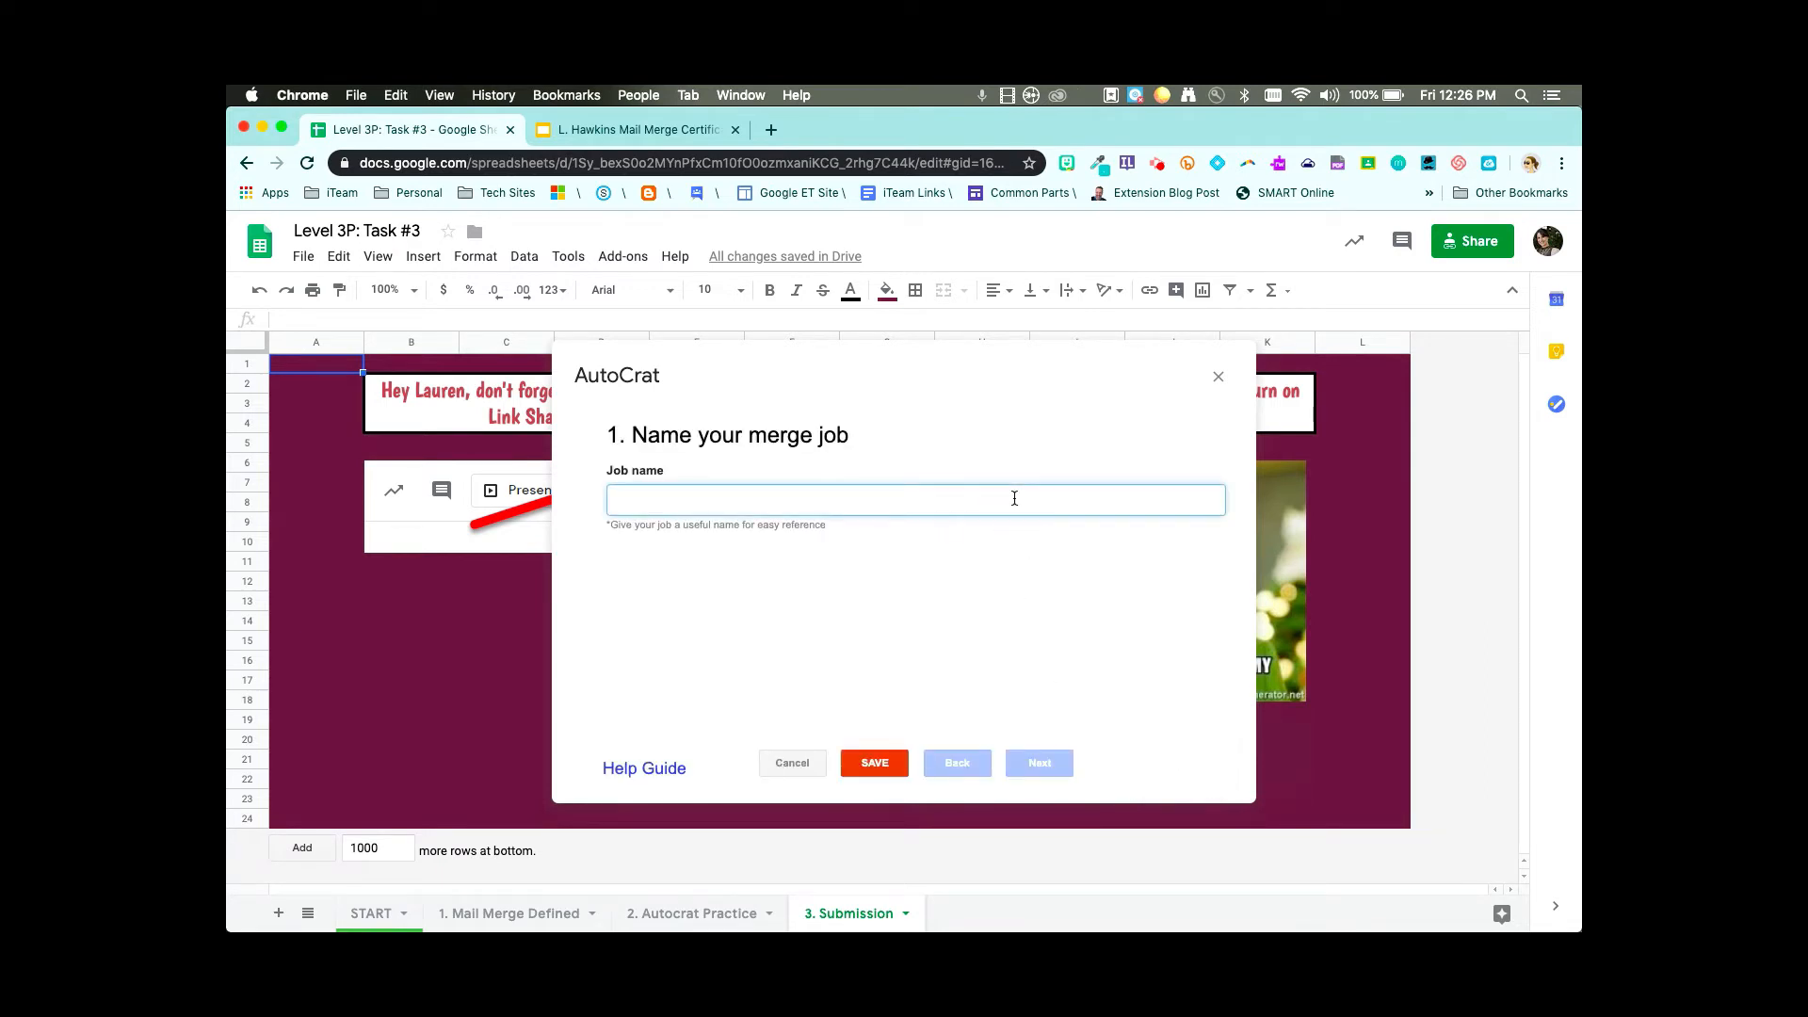
type("School Cer")
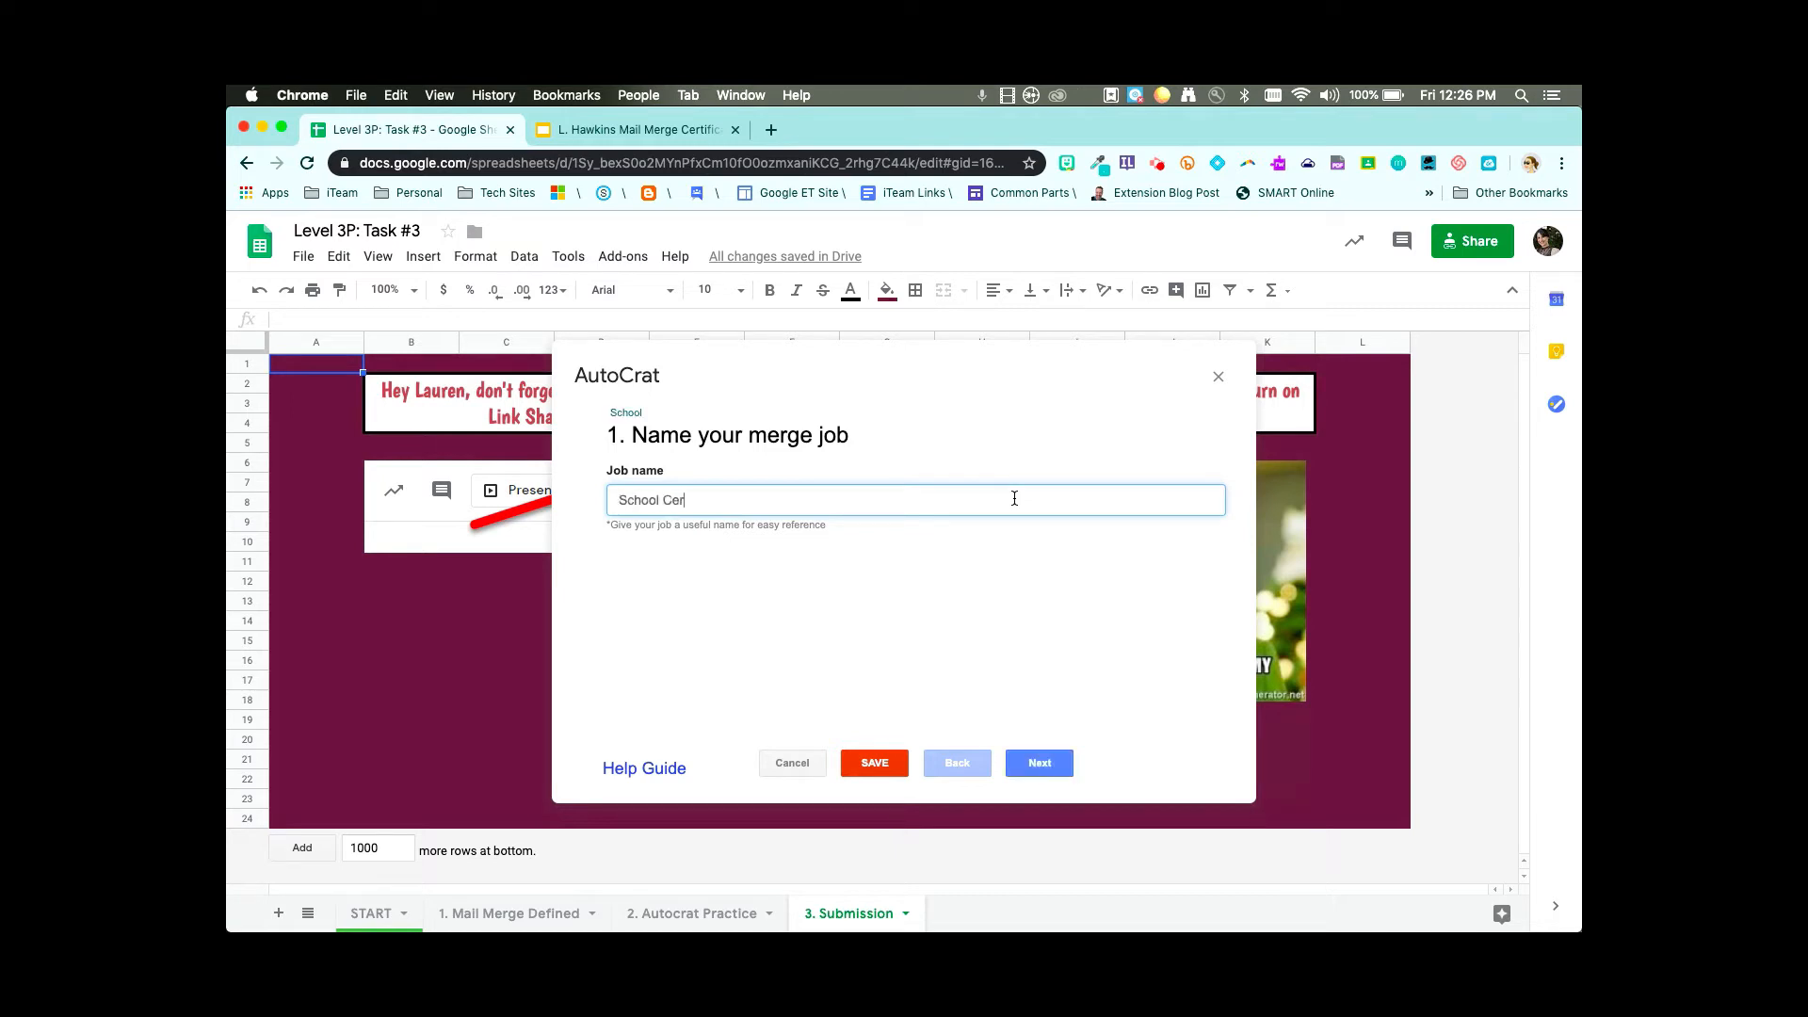
type("tificates")
- Pick the mail merge certificate presentation from Drive as the job's template
left_click(1040, 765)
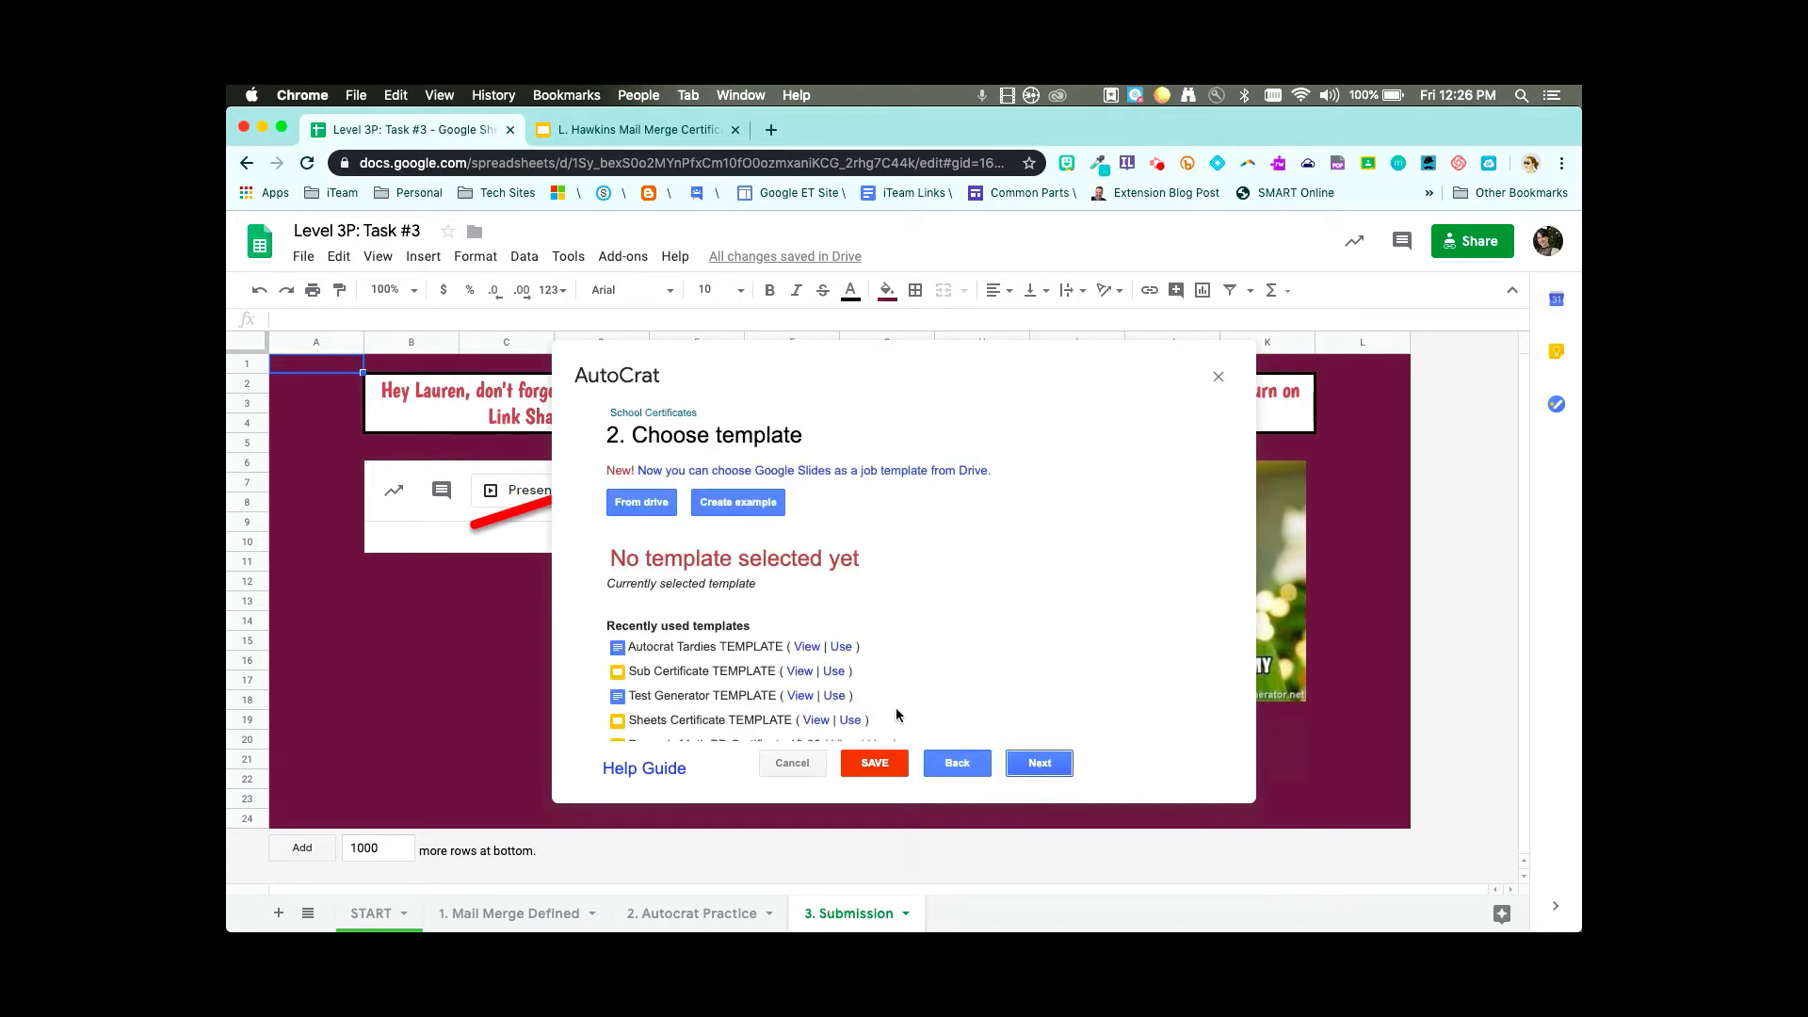
left_click(631, 505)
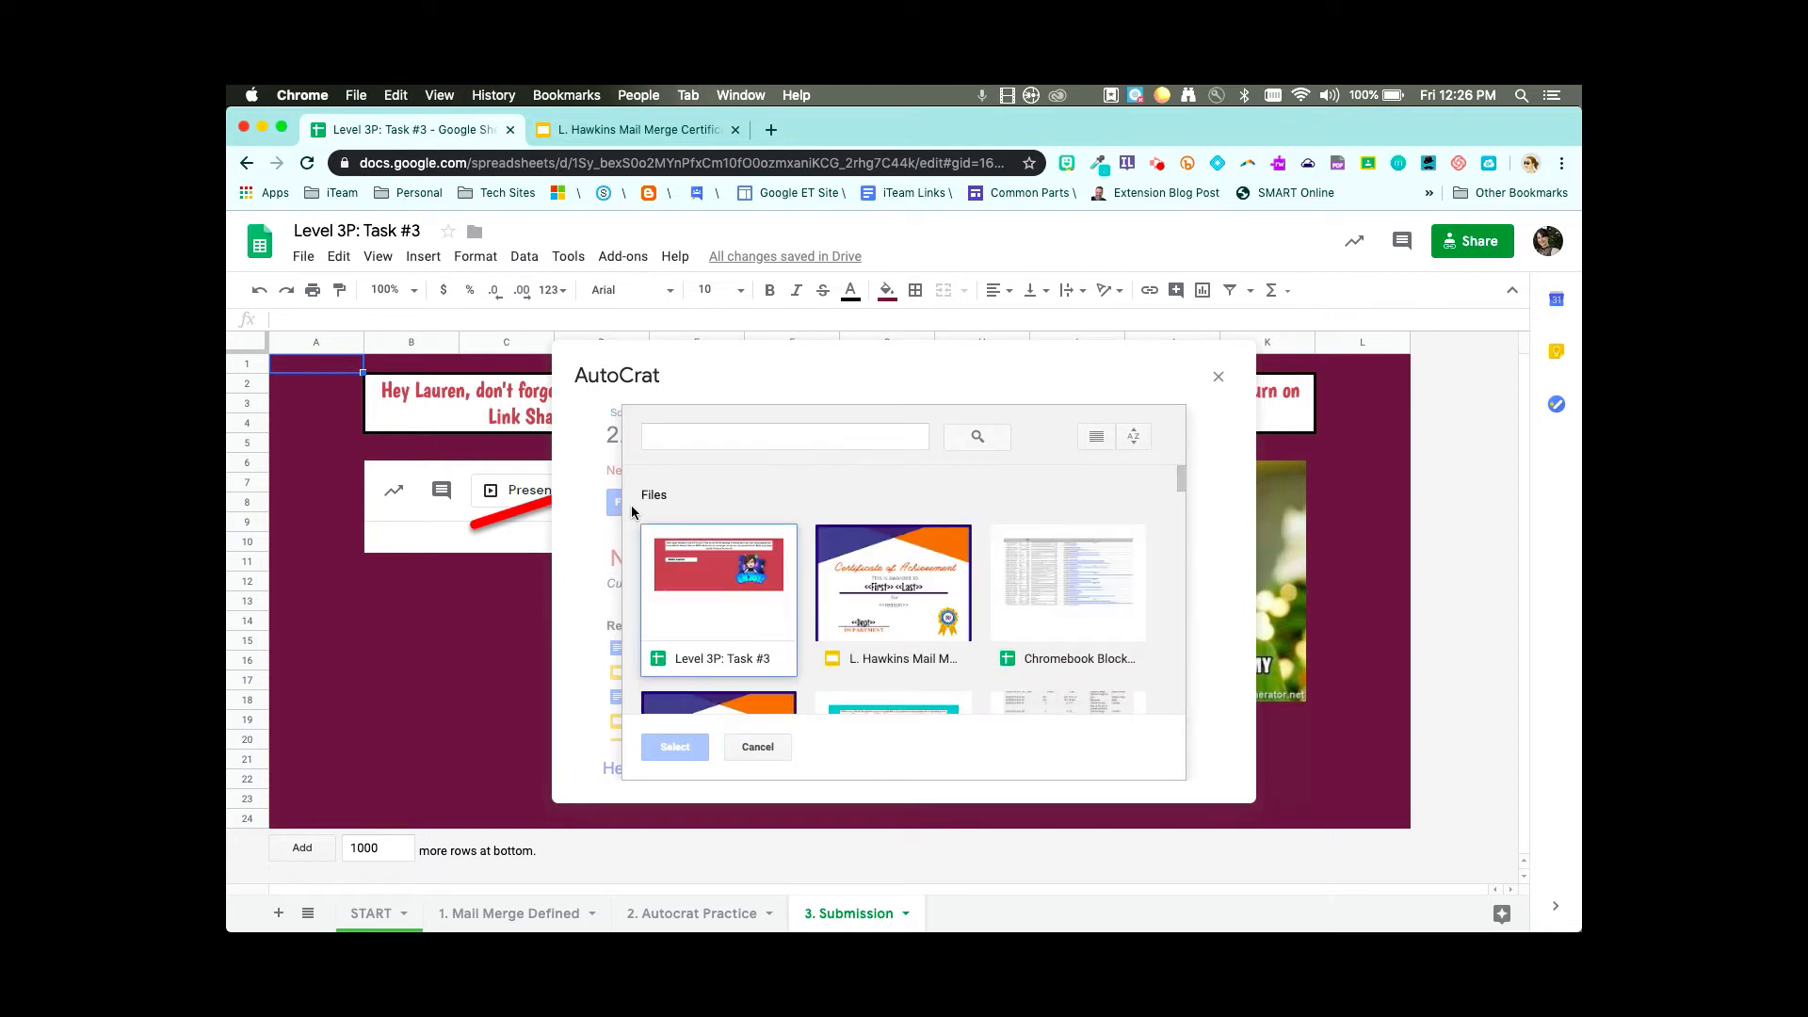
left_click(891, 627)
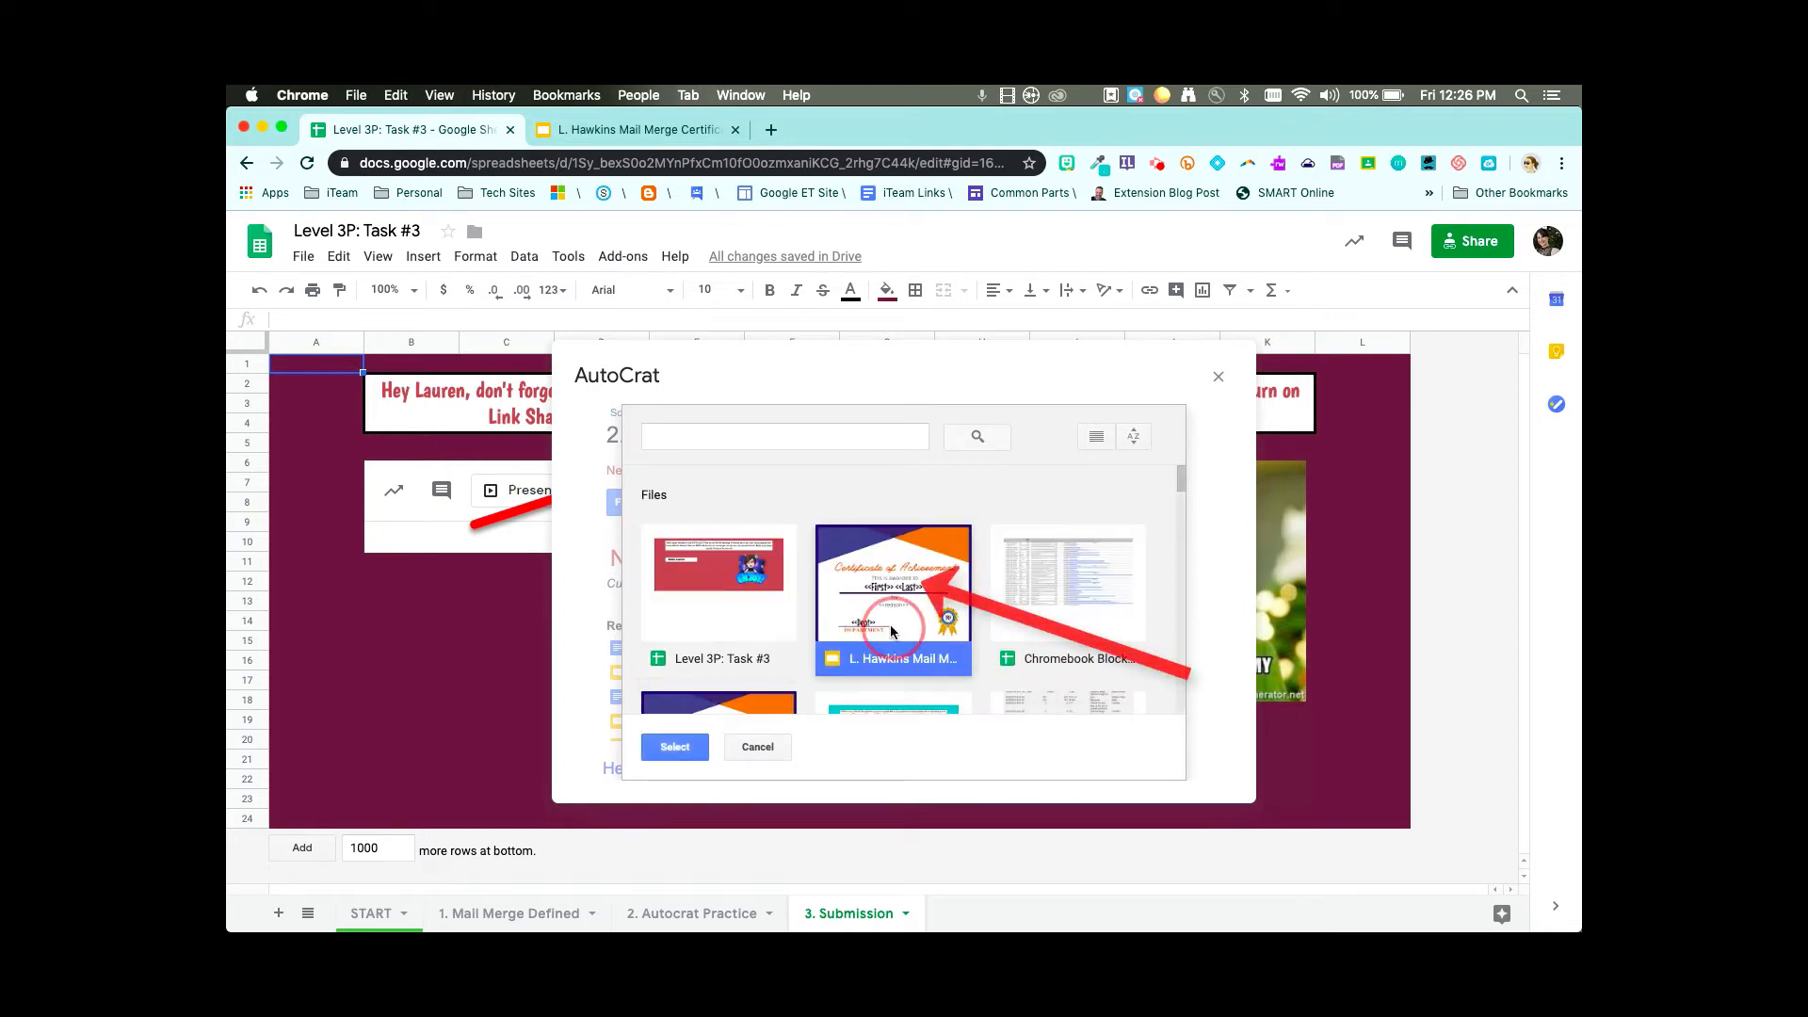
left_click(674, 747)
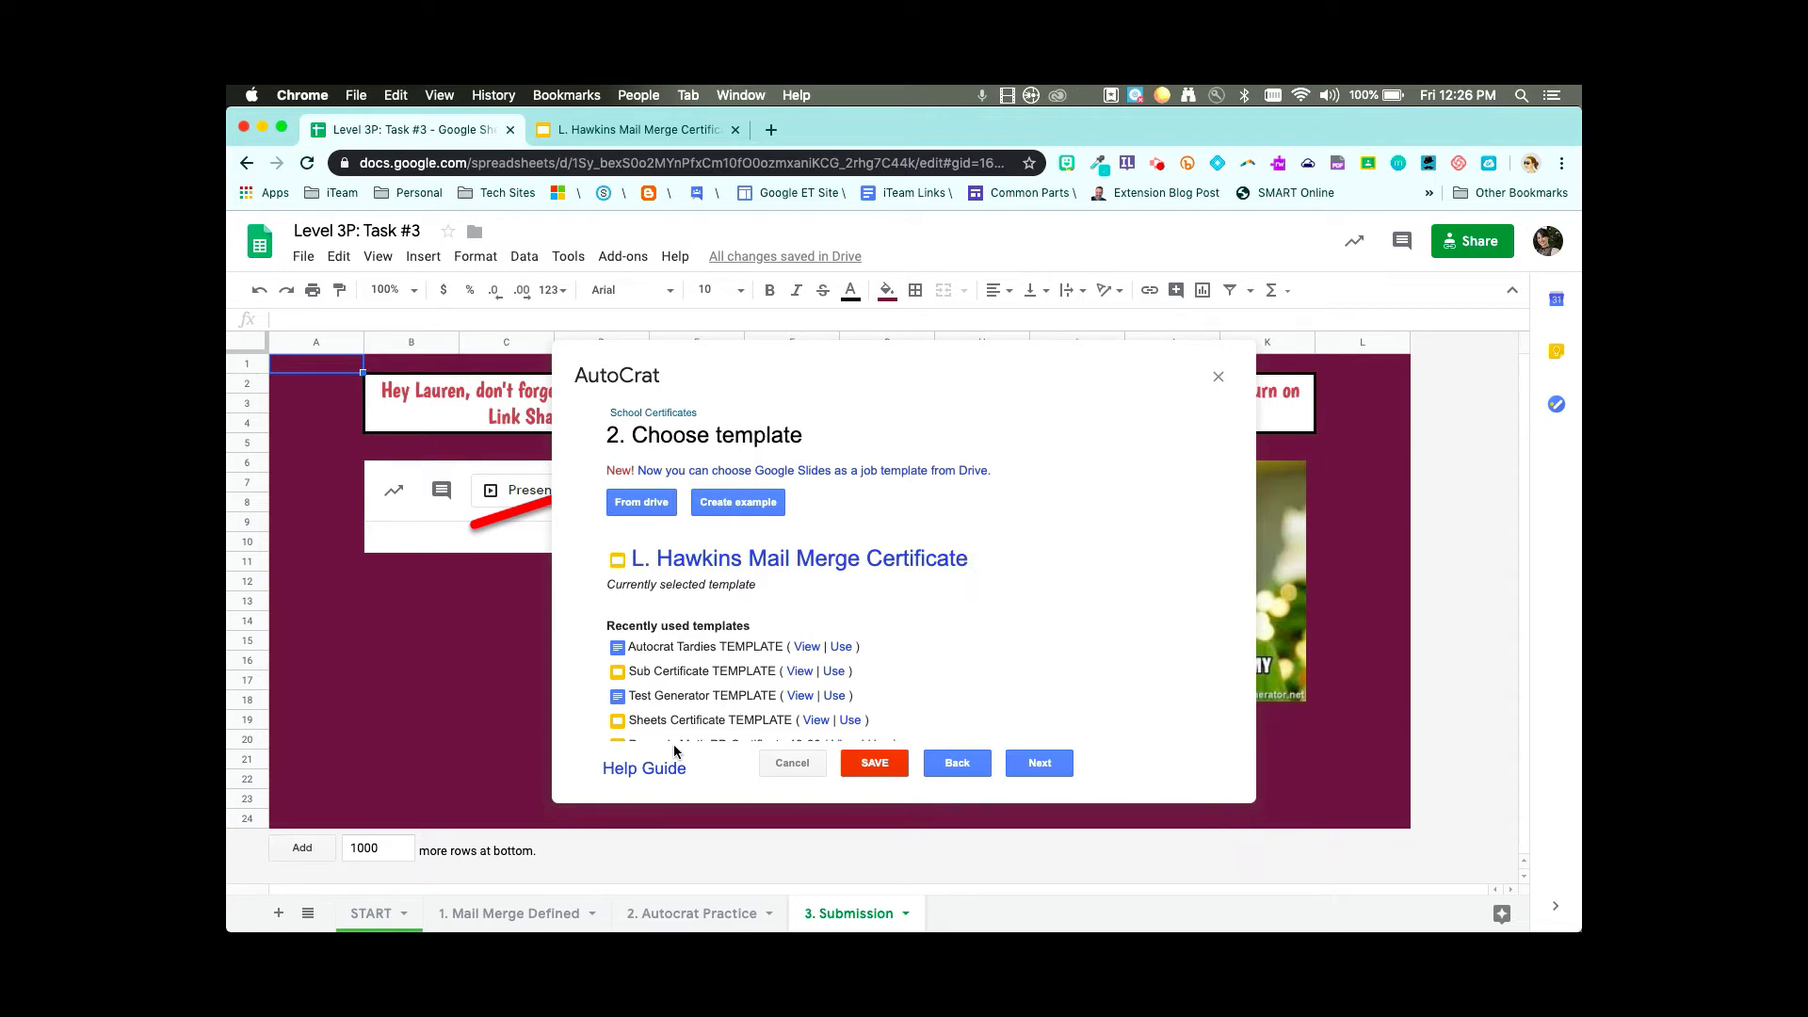
left_click(1040, 764)
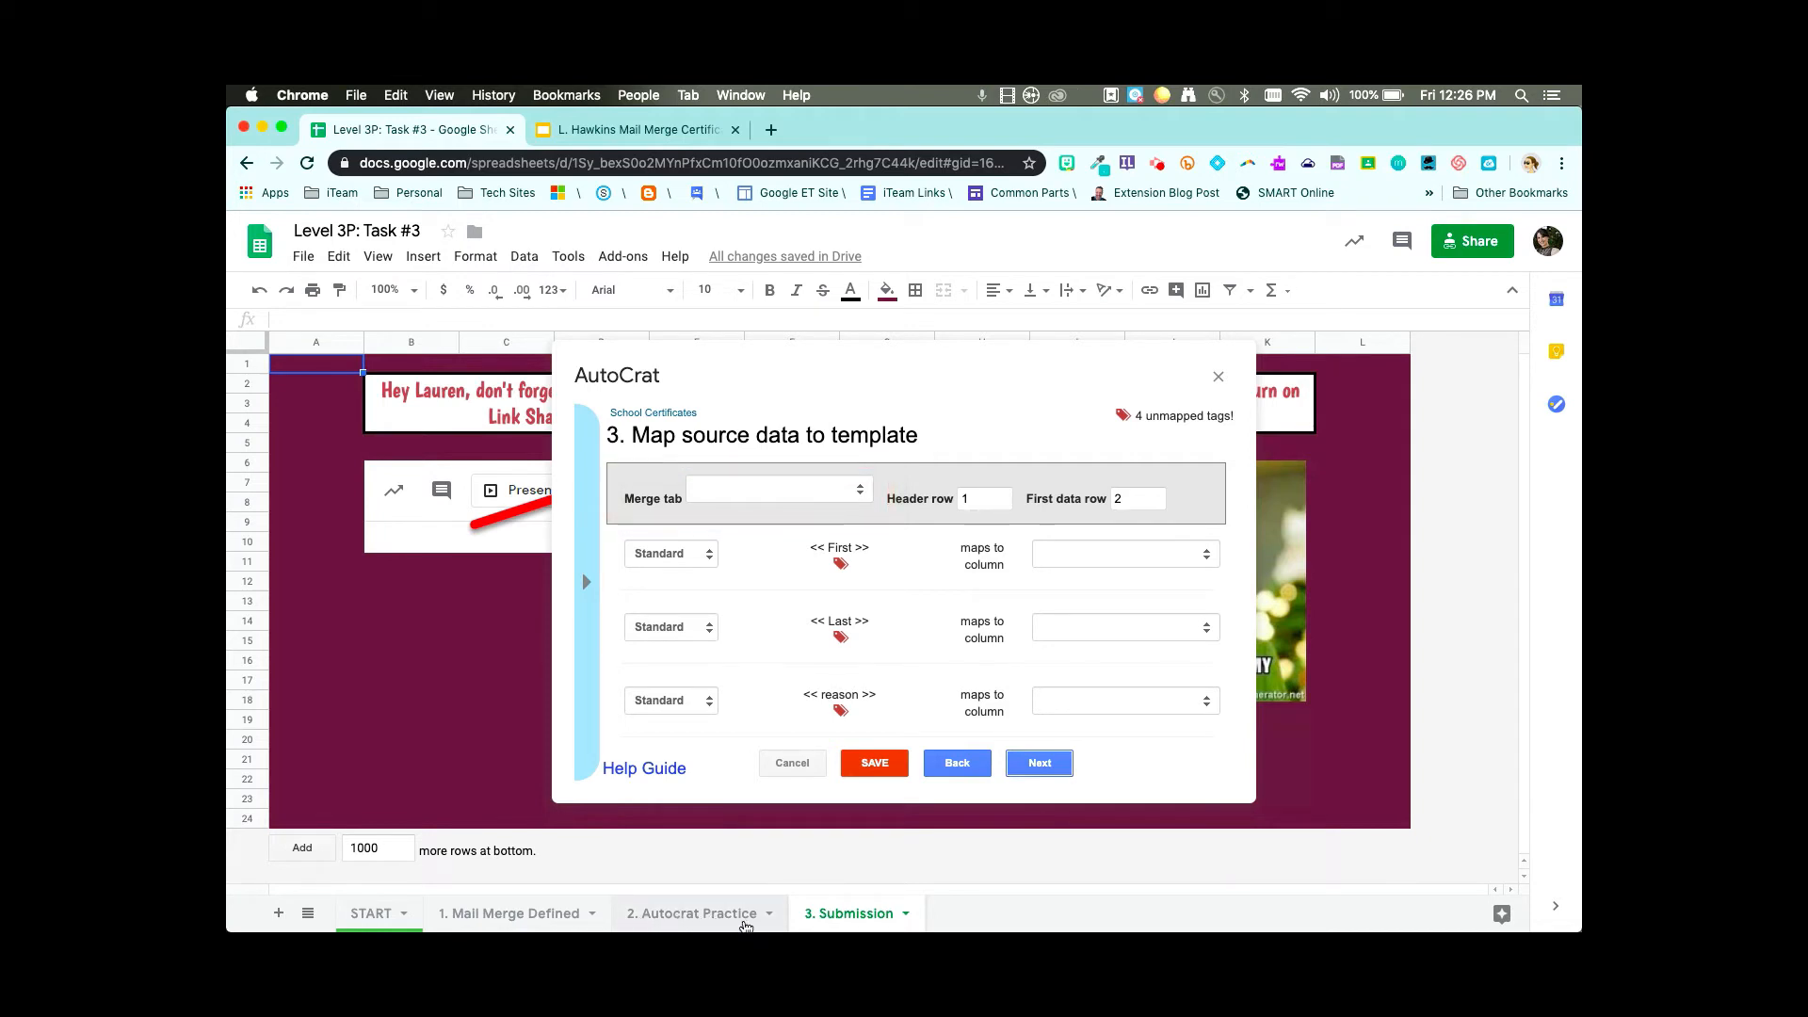
- Set the merge source sheet to '2. Autocrat Practice'
left_click(763, 499)
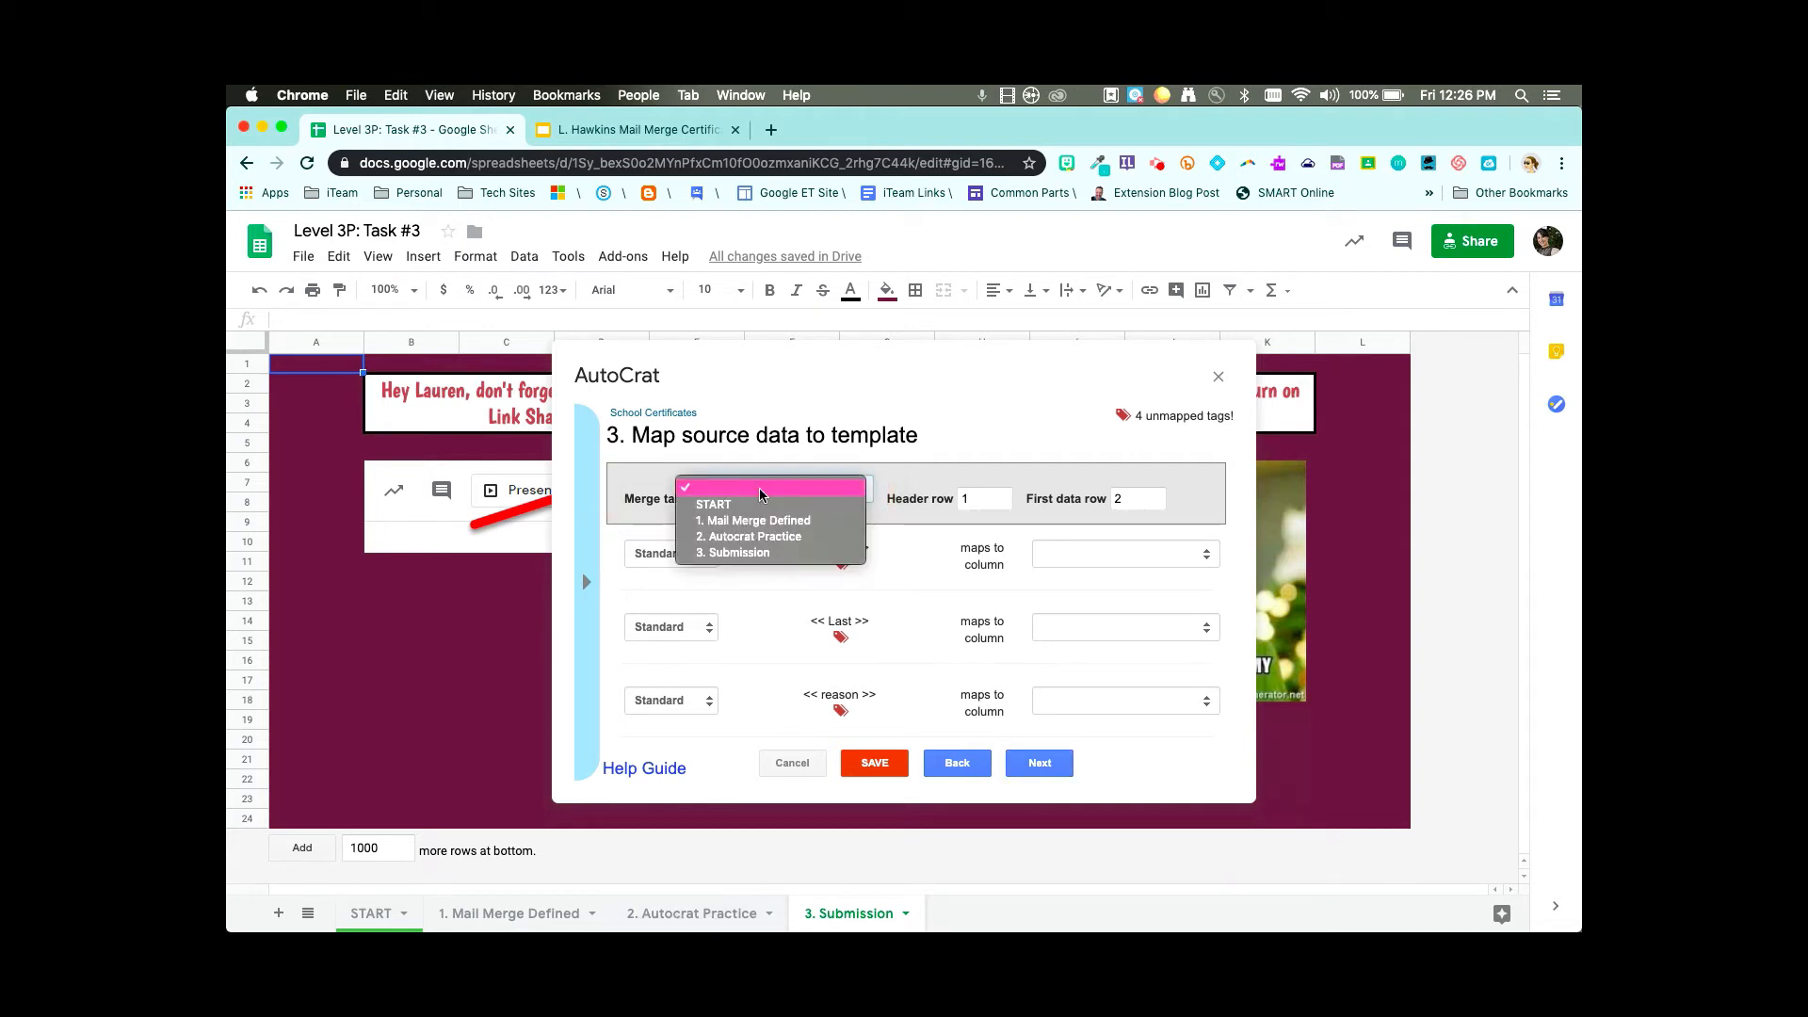
left_click(757, 544)
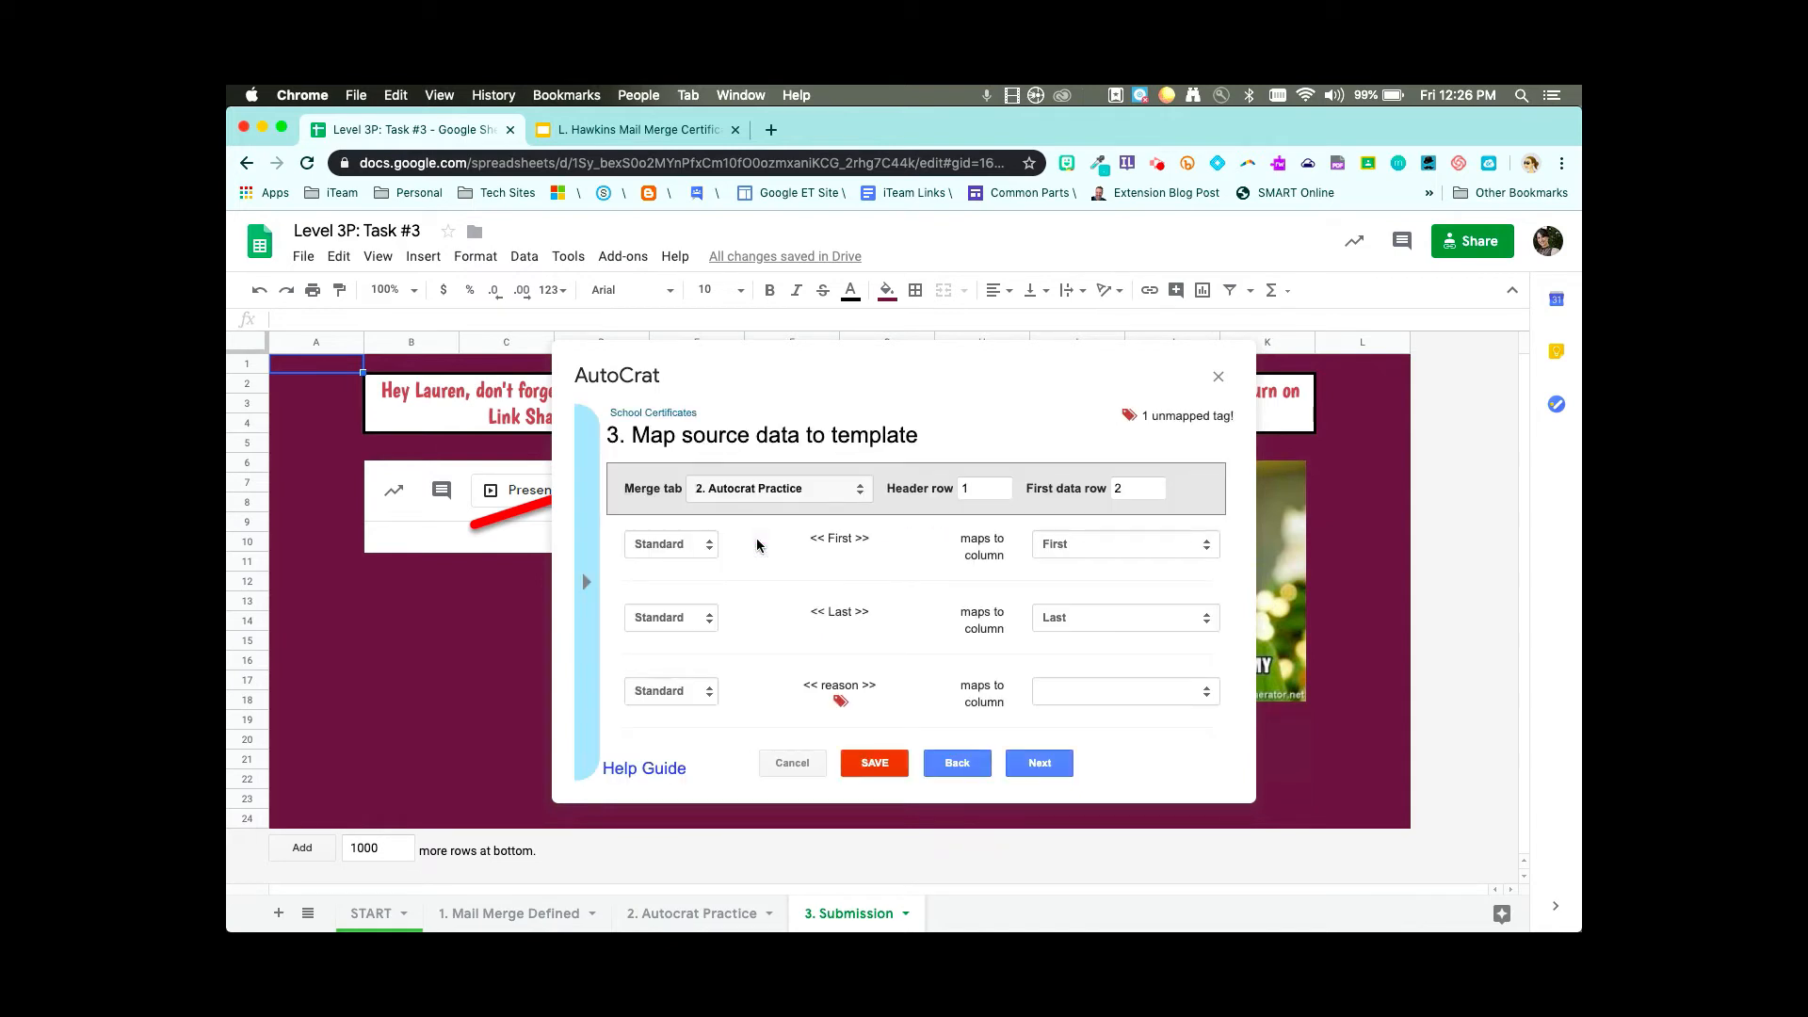
scroll(1176, 418, "up", 5)
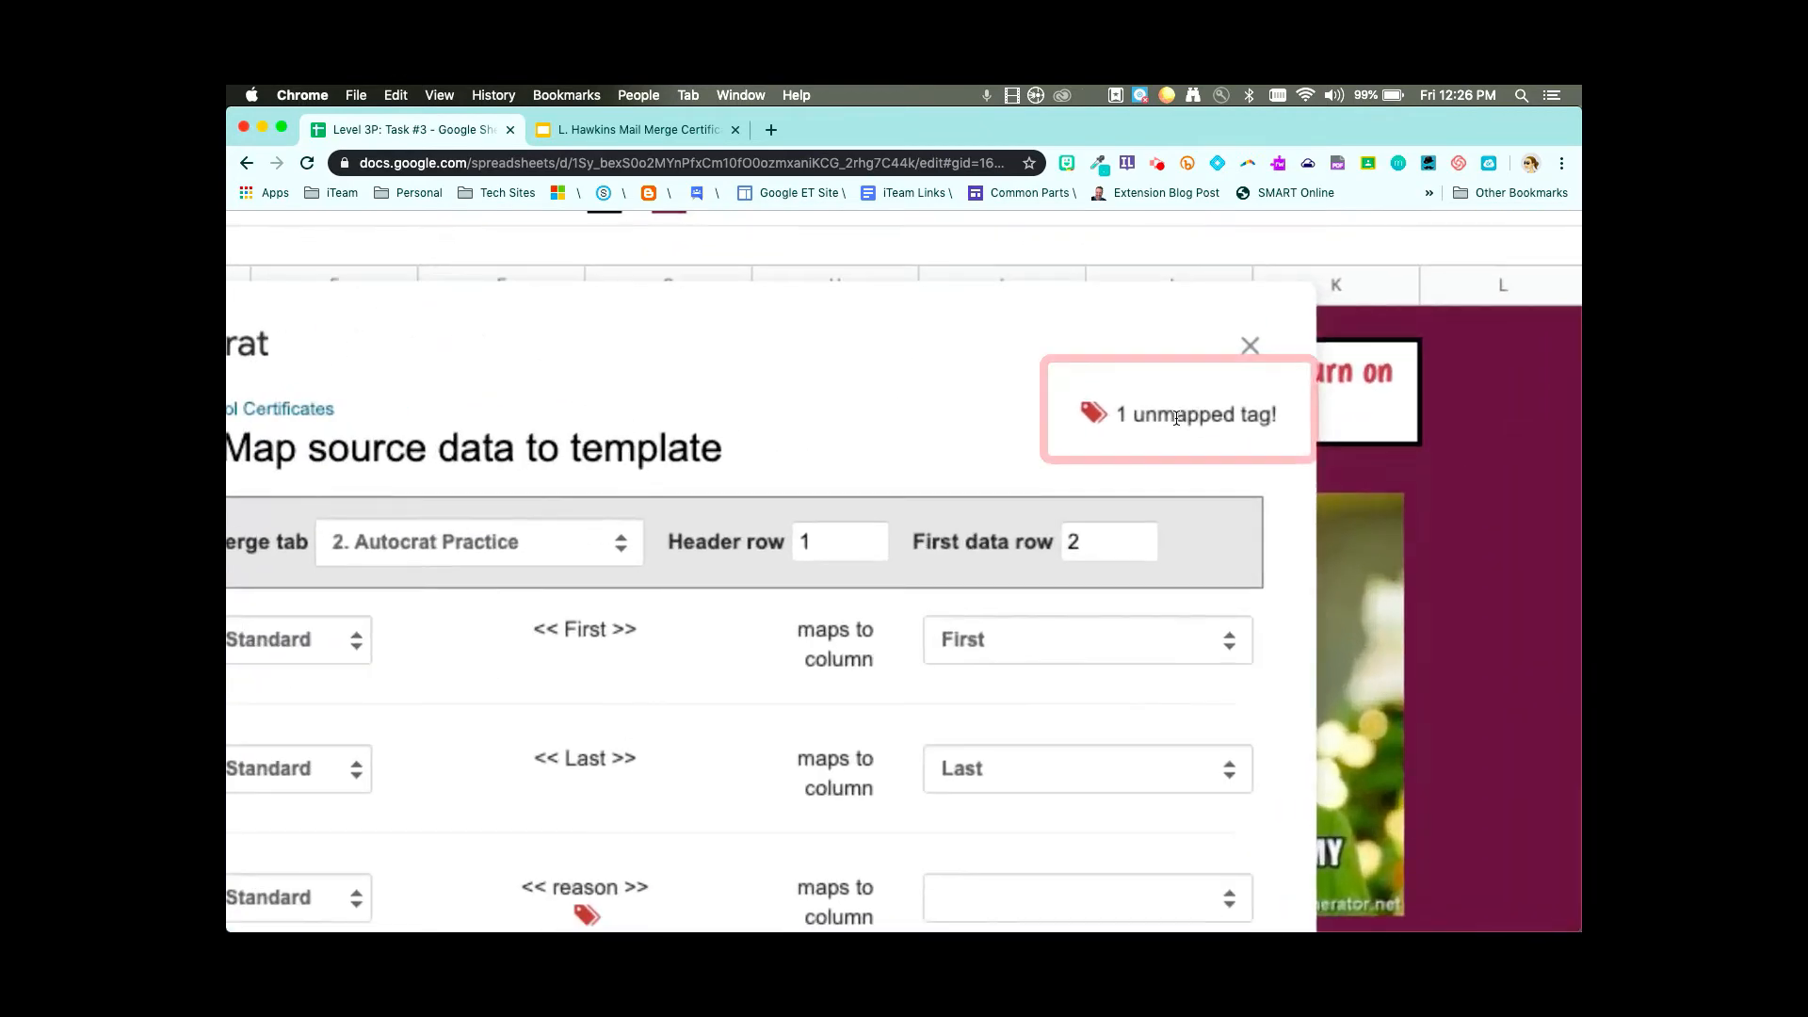
scroll(1177, 419, "up", 2)
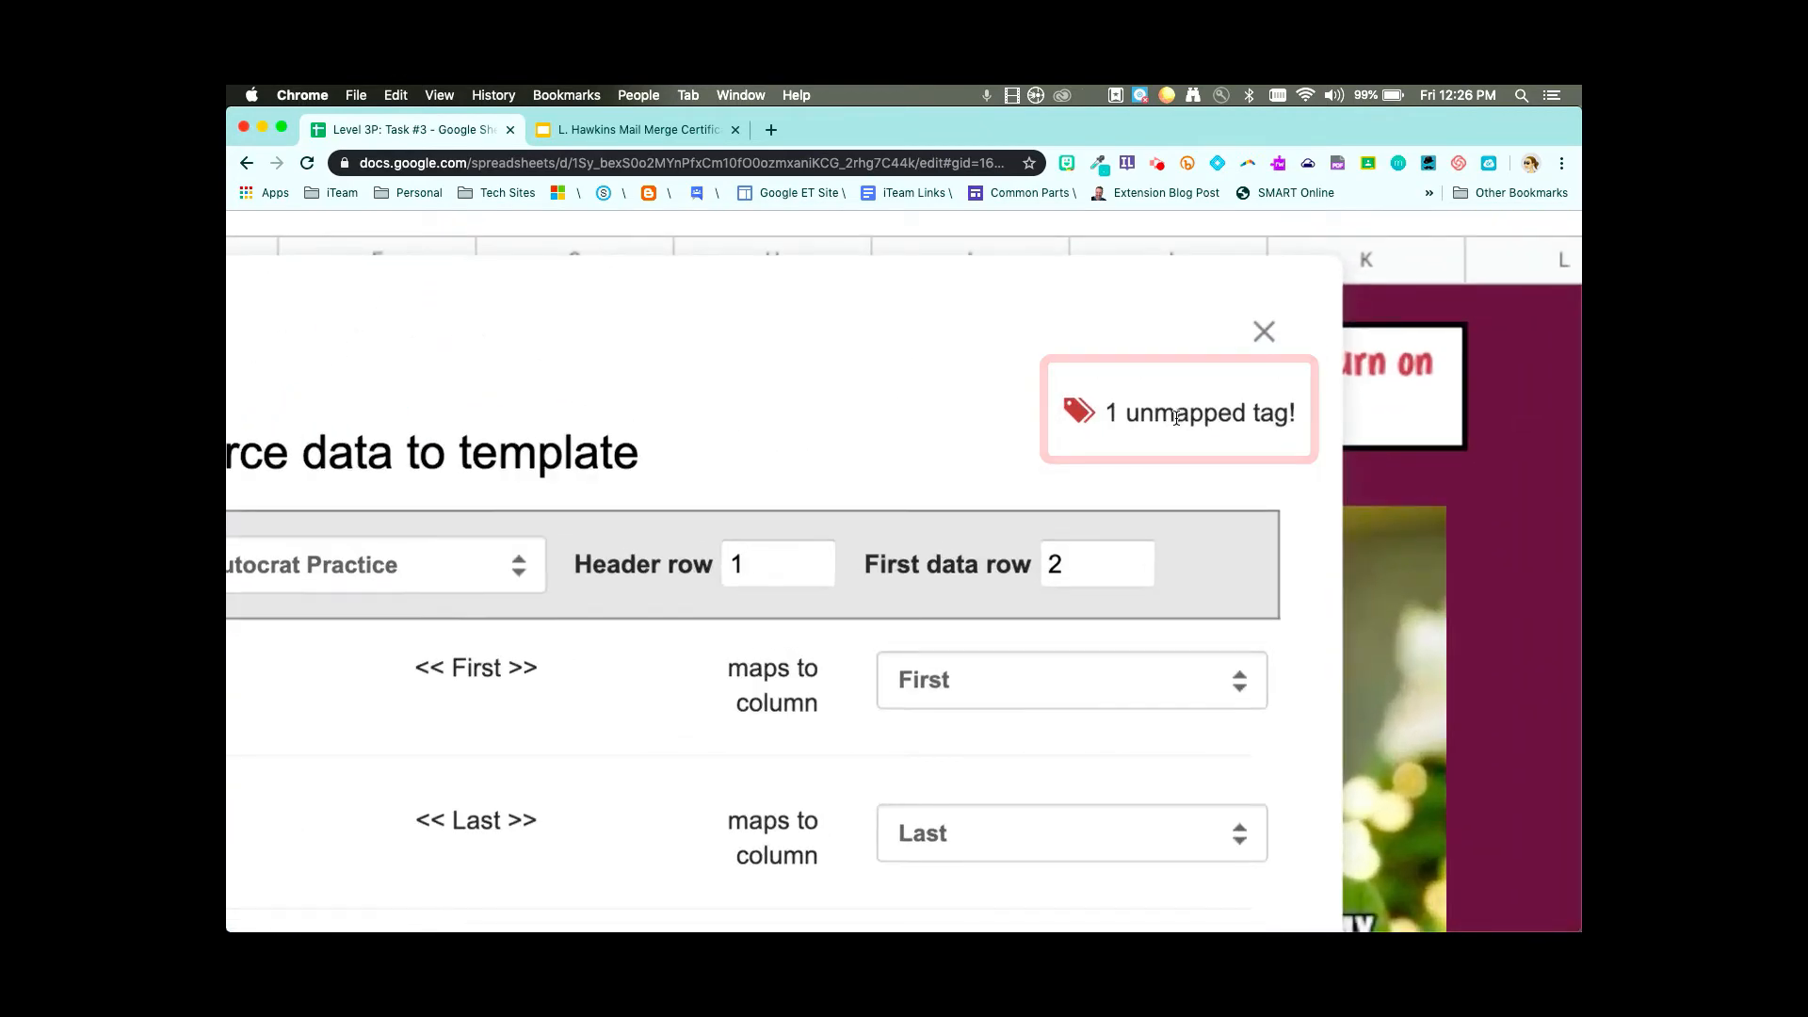
scroll(1176, 419, "down", 7)
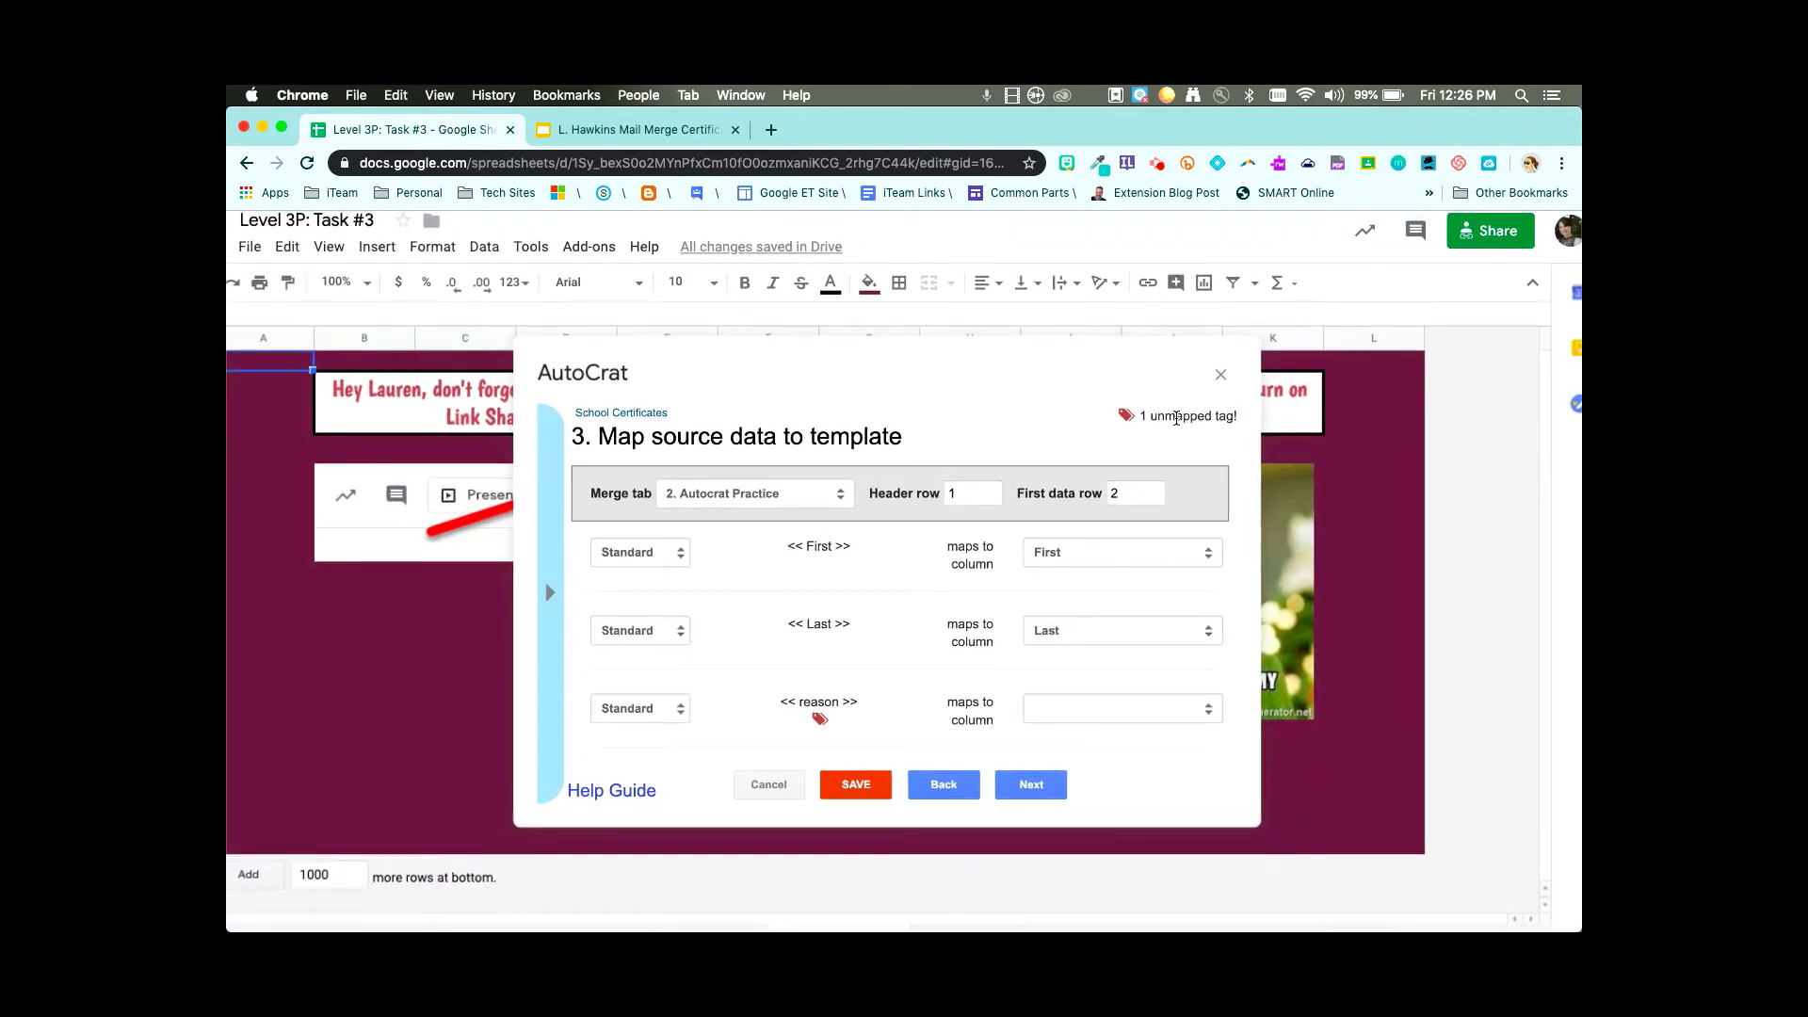
scroll(1001, 463, "down", 2)
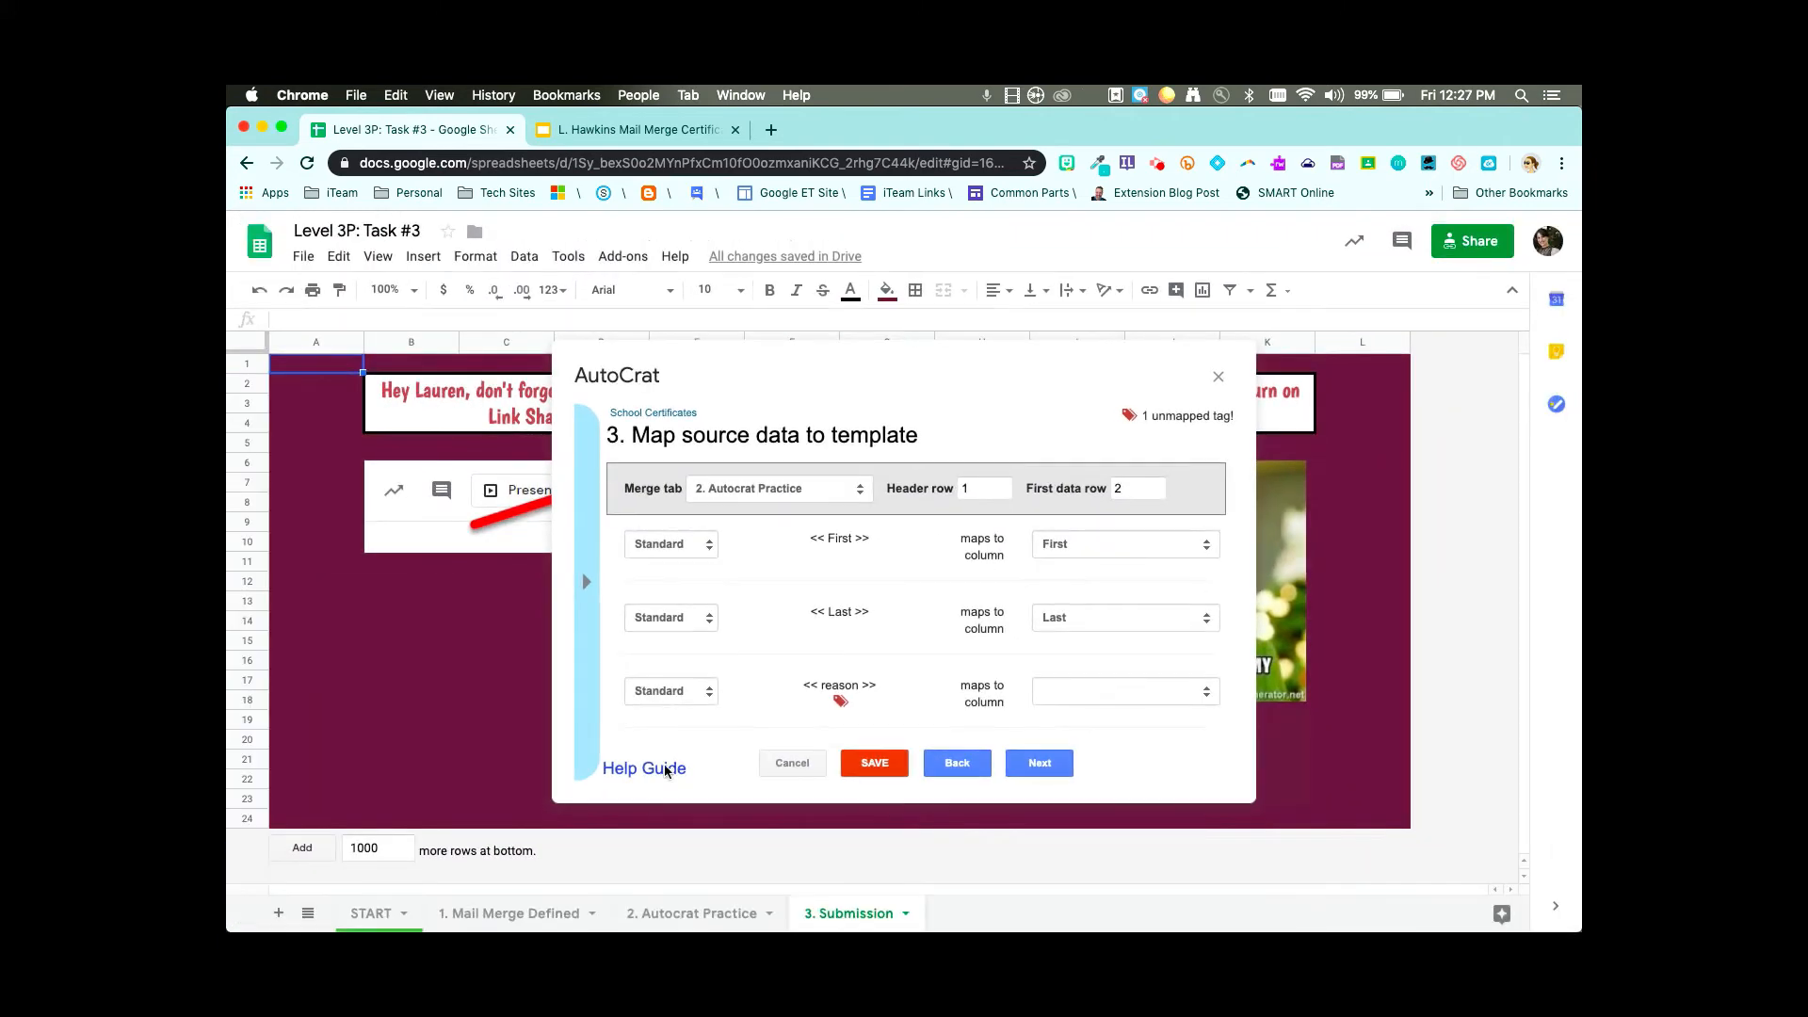
left_click(682, 912)
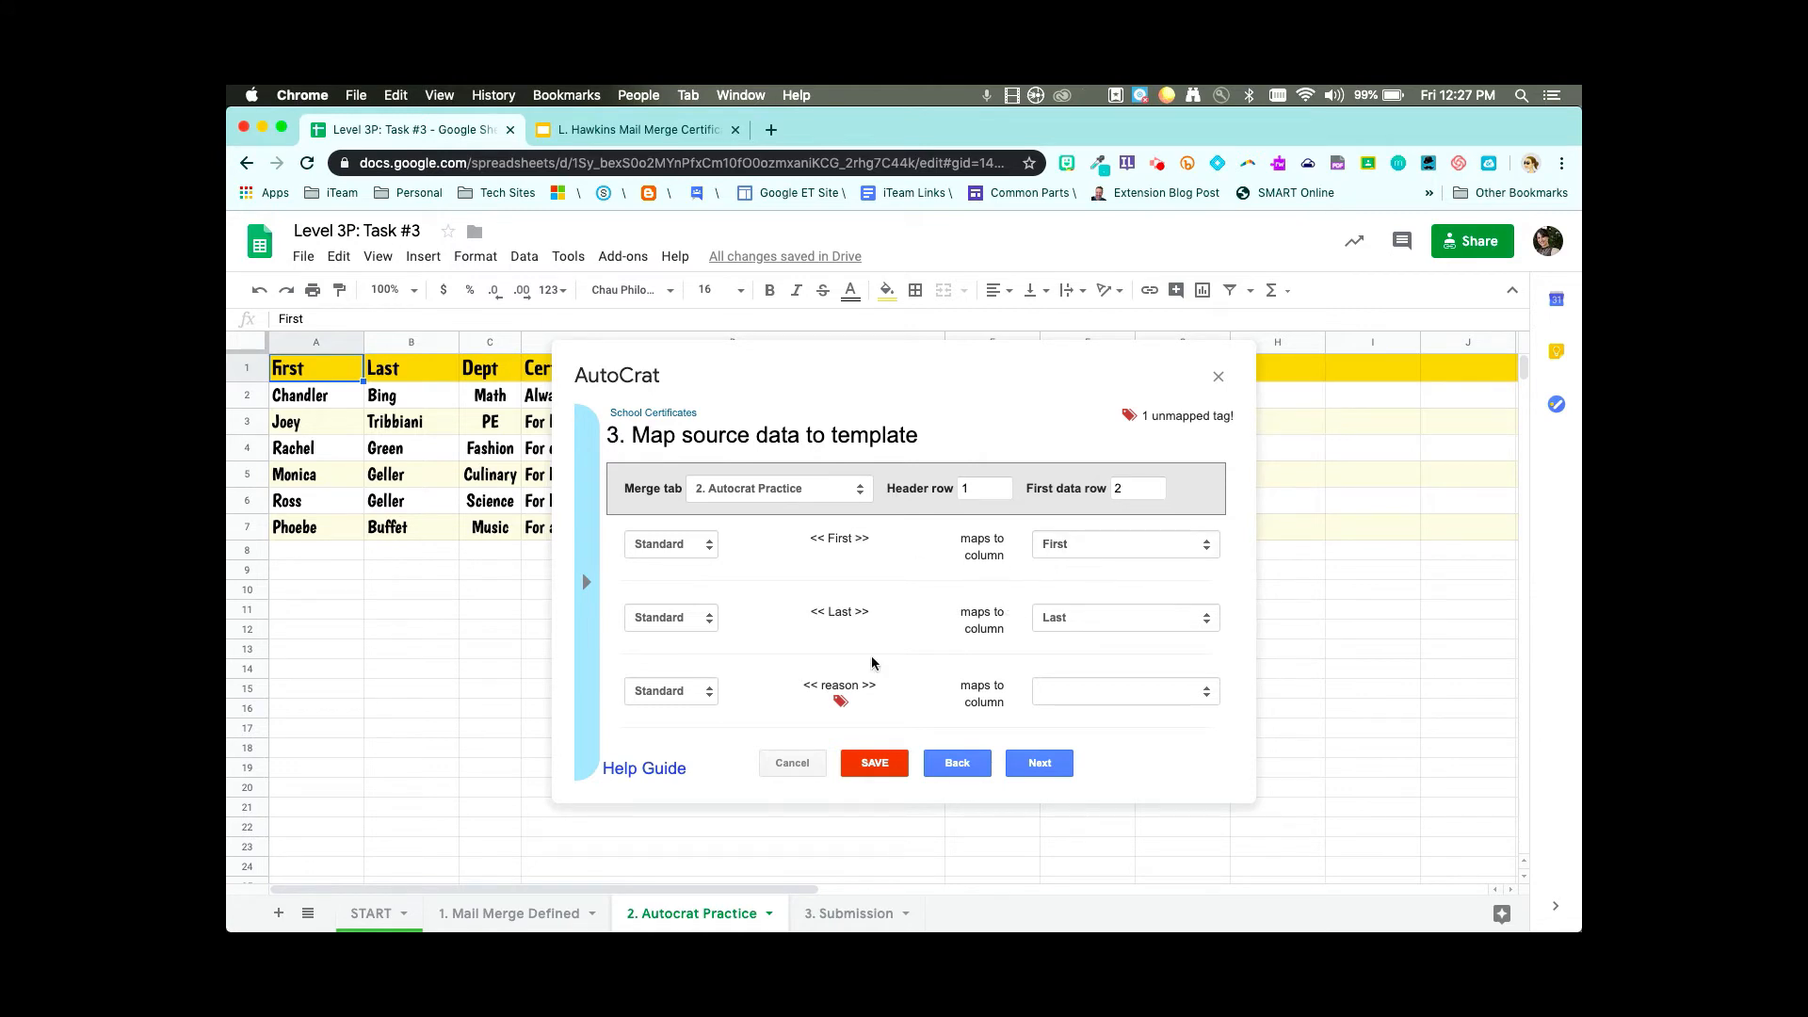
- Map the <<reason>> tag to the Certificate Reasons column
scroll(876, 693, "down", 1)
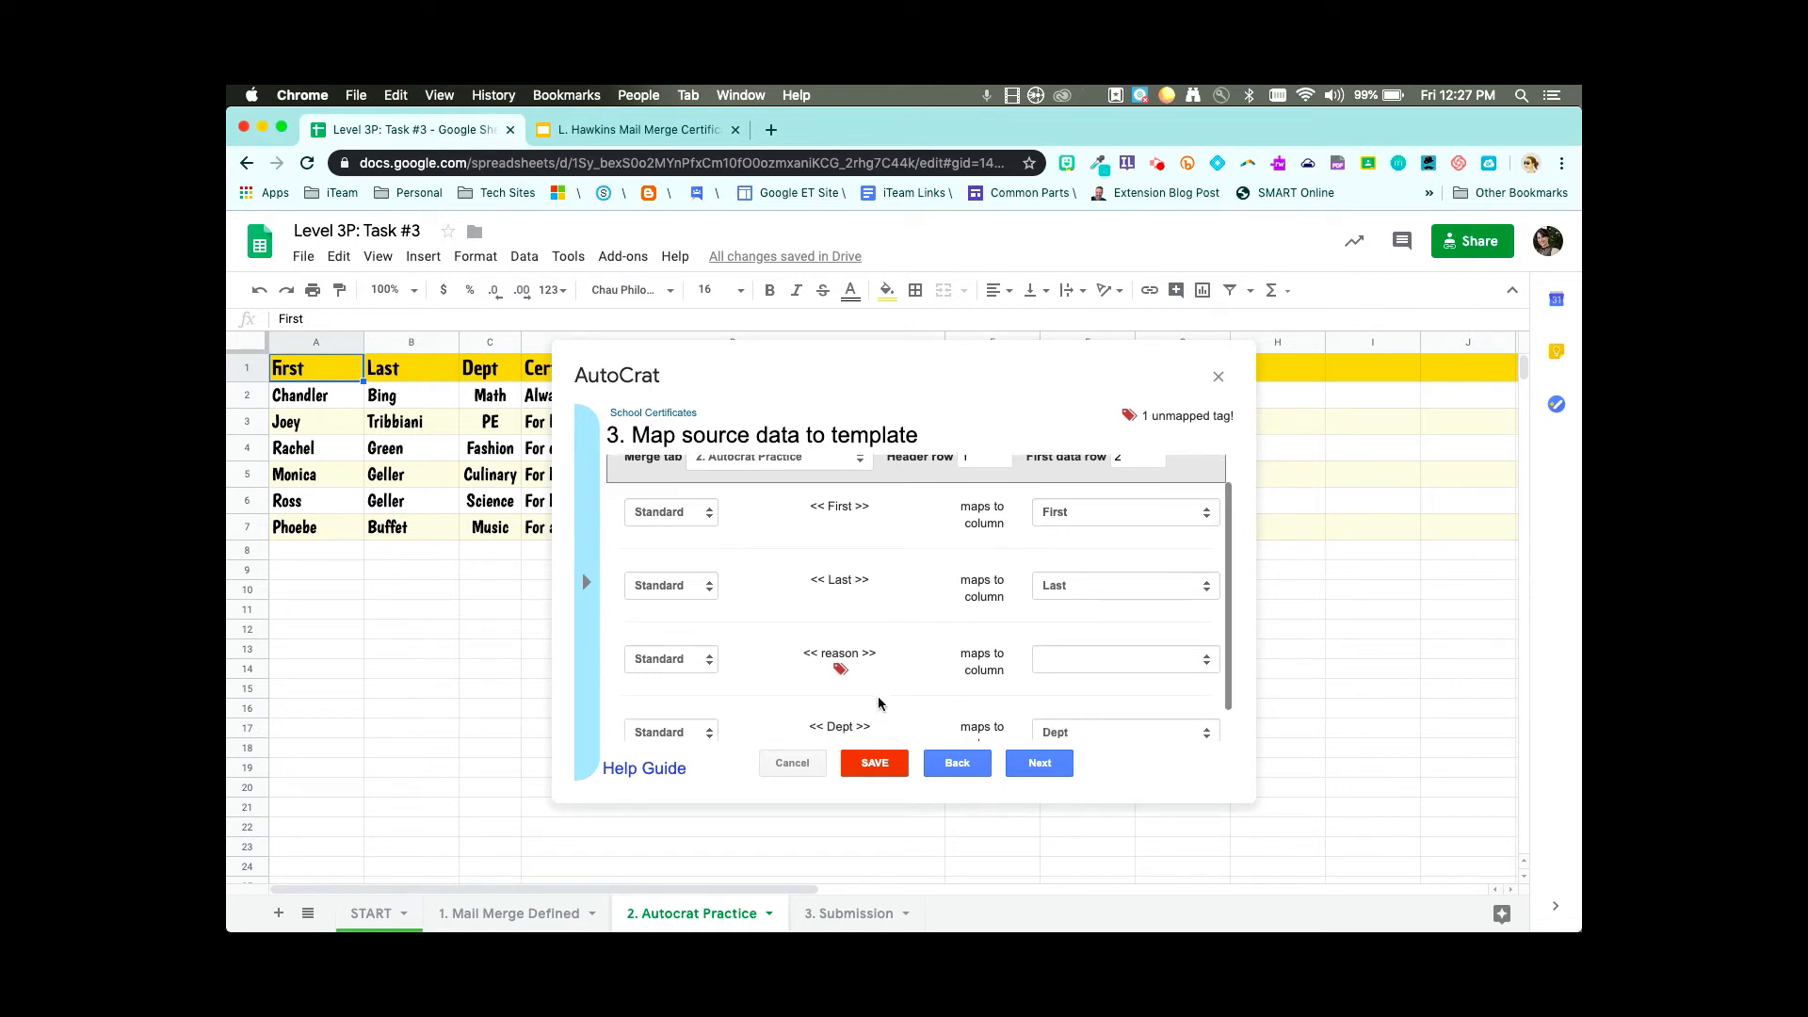
left_click(1076, 663)
left_click(1077, 716)
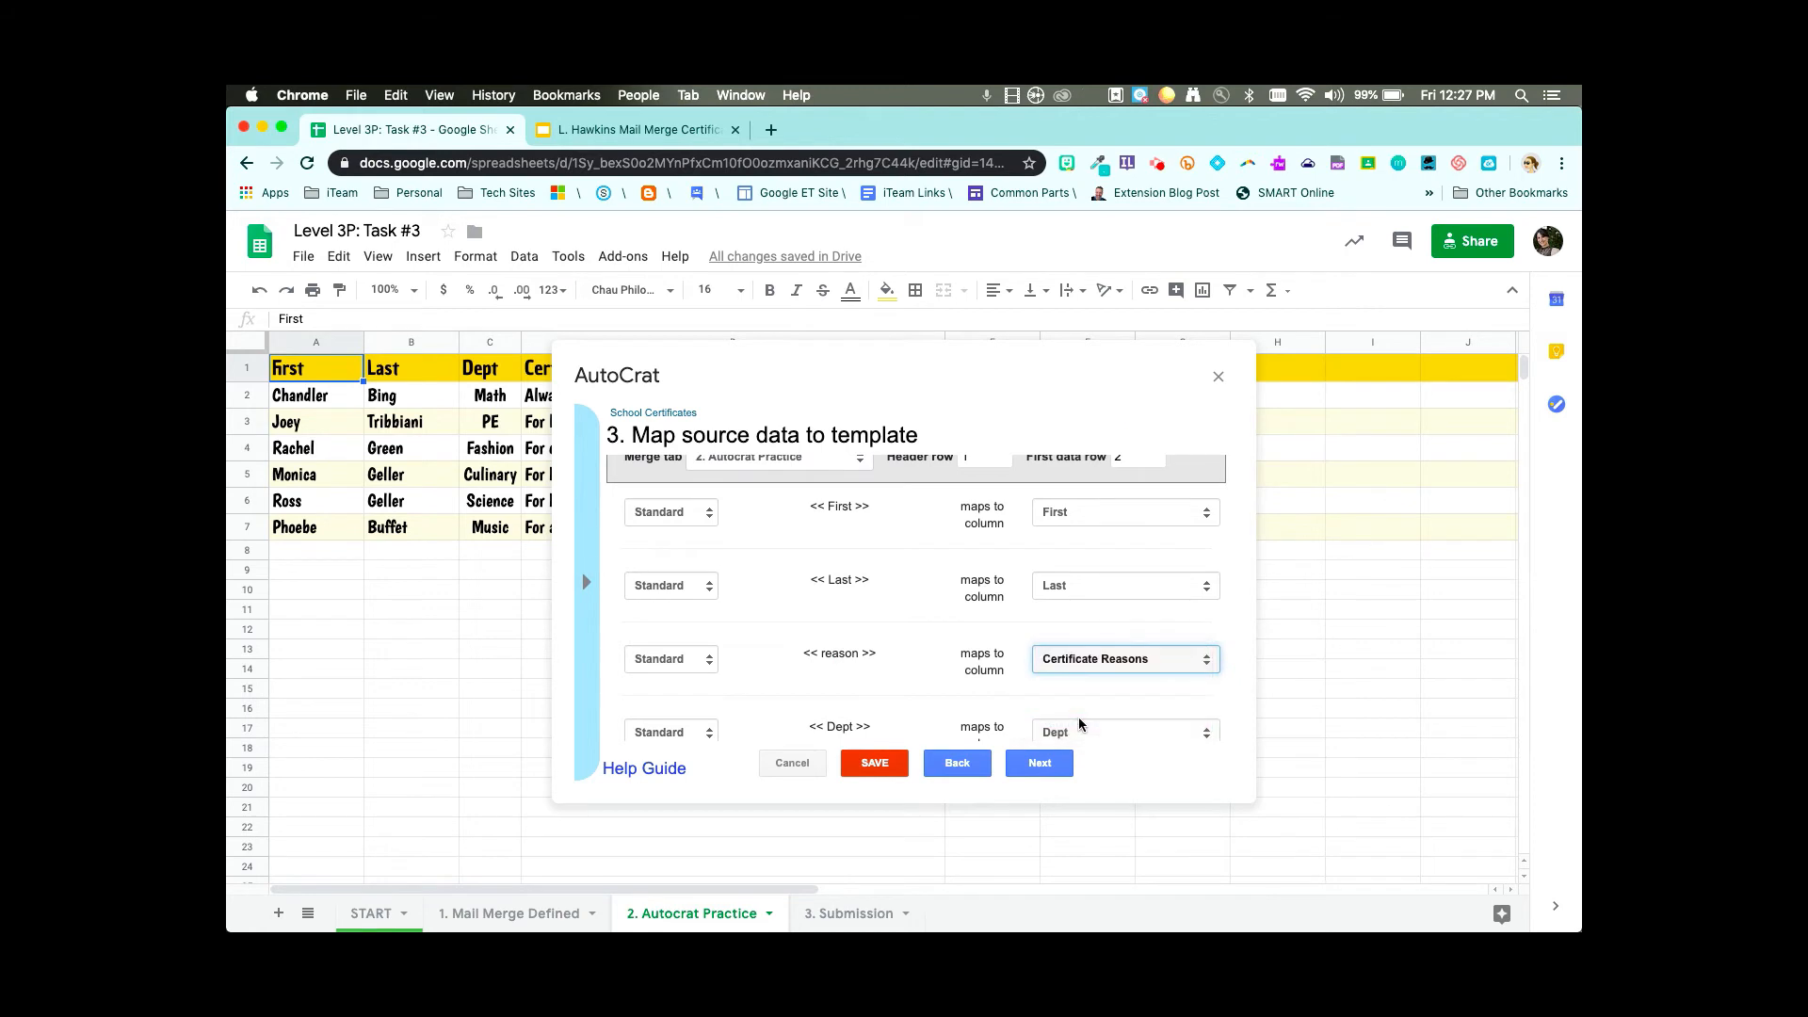
scroll(1083, 714, "down", 1)
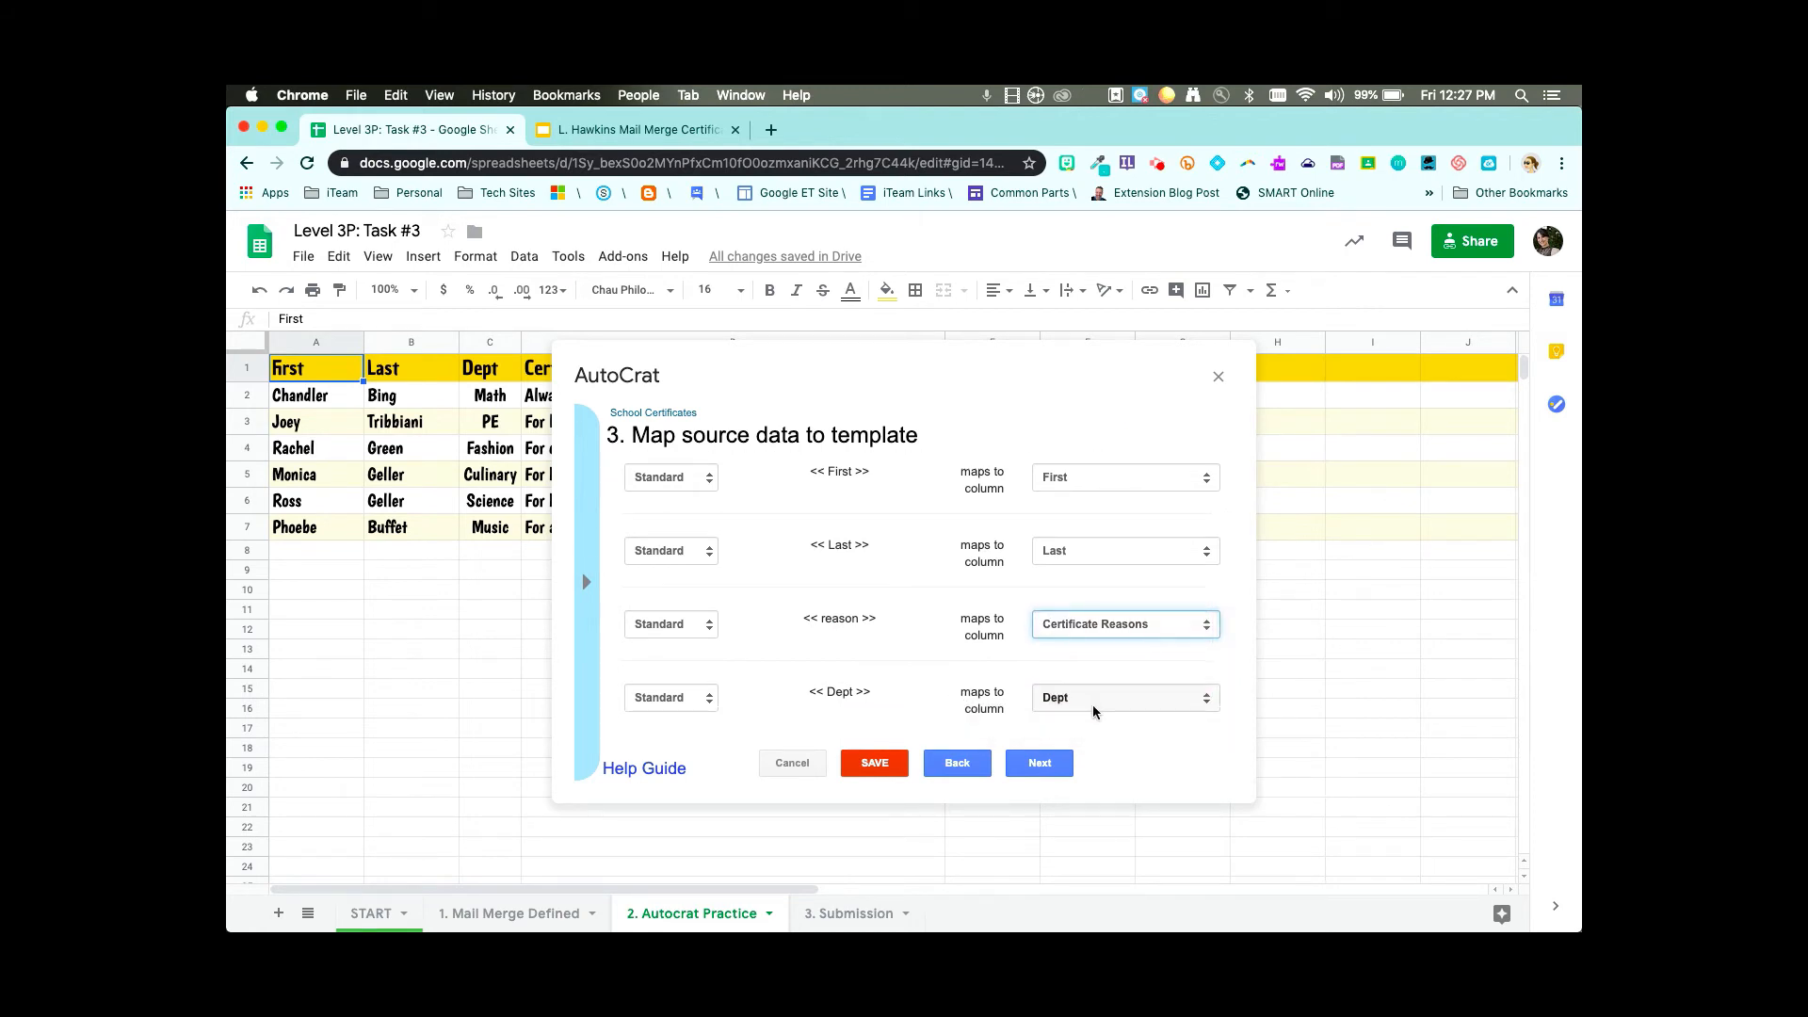
scroll(1094, 711, "up", 2)
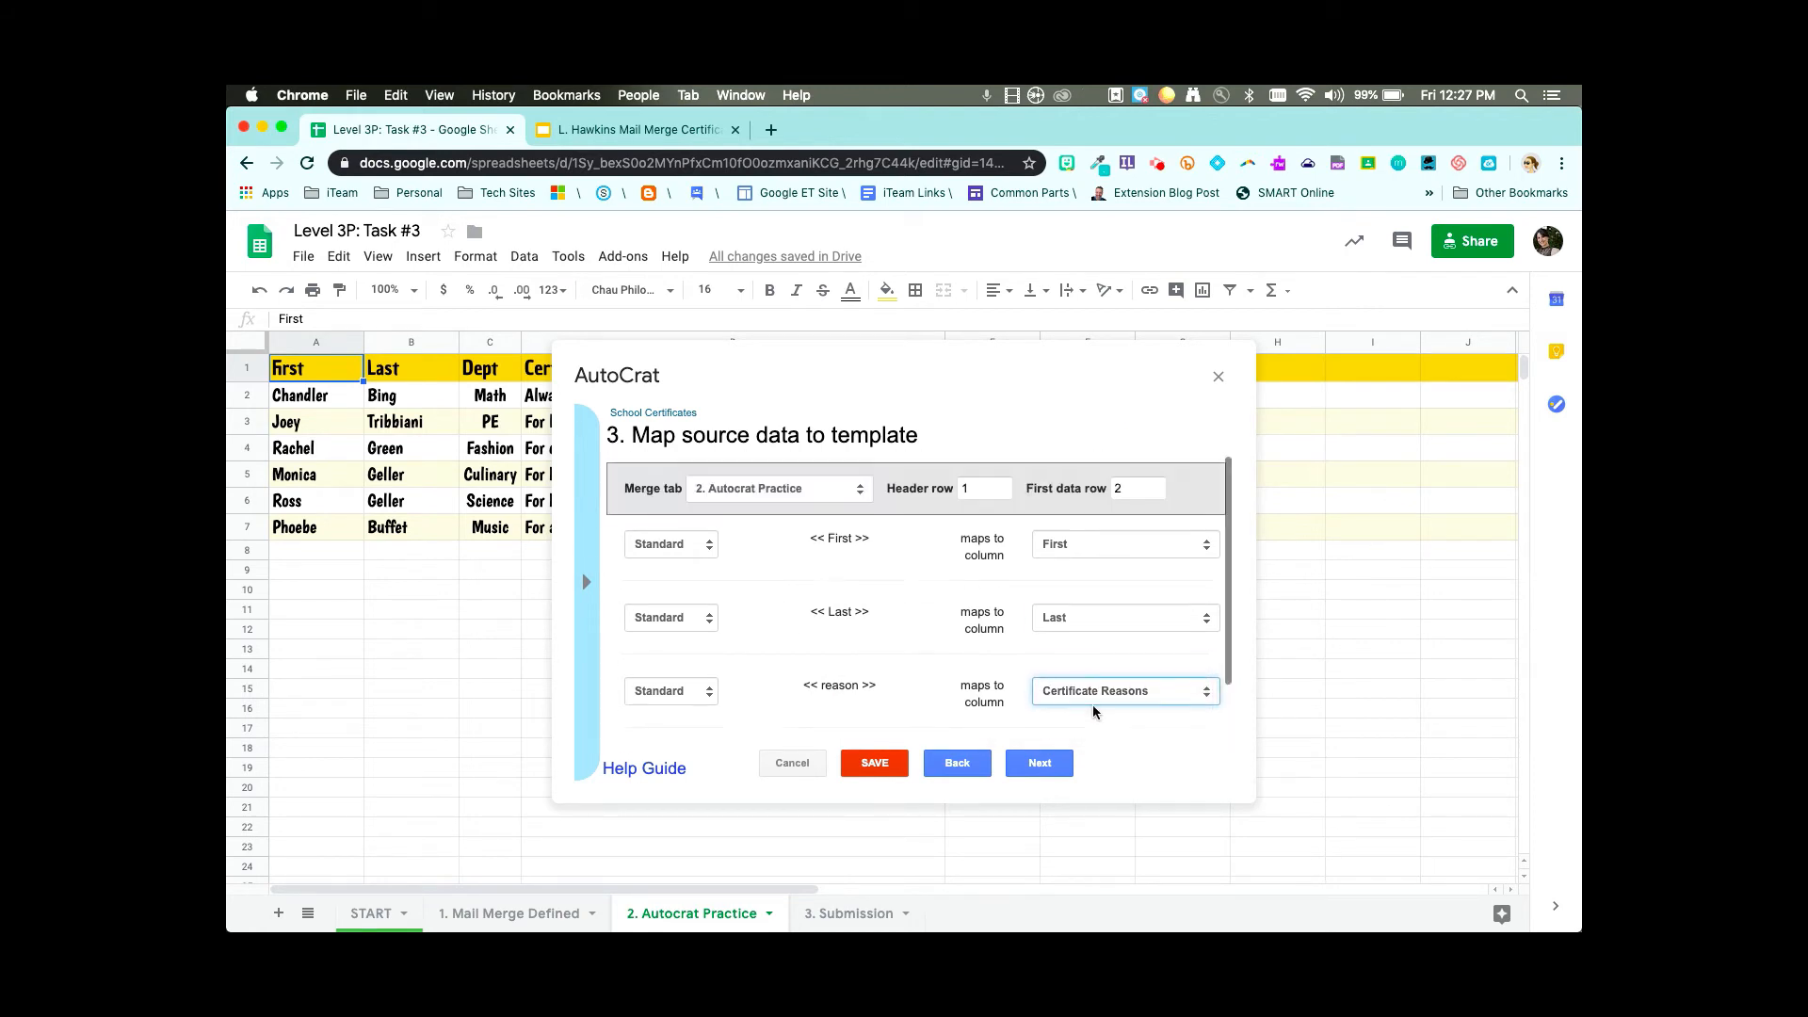
left_click(1029, 768)
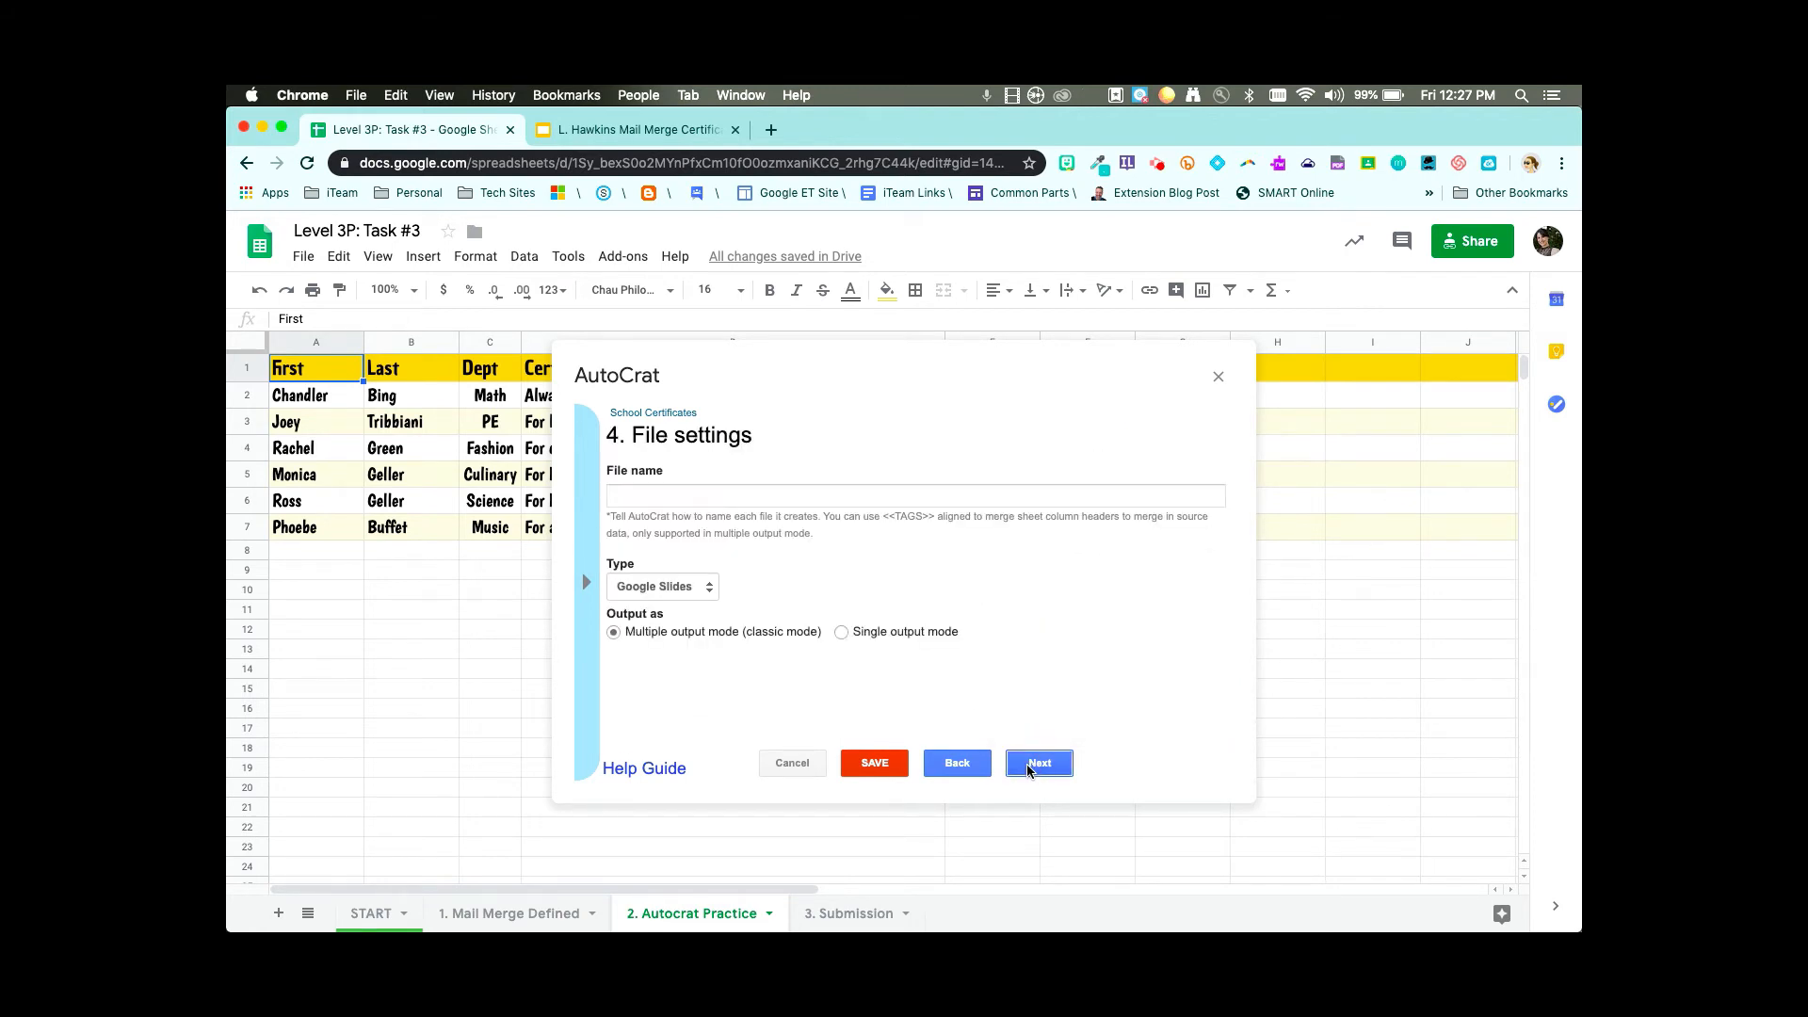
- Name the merged output file 'School Schoology'
left_click(915, 497)
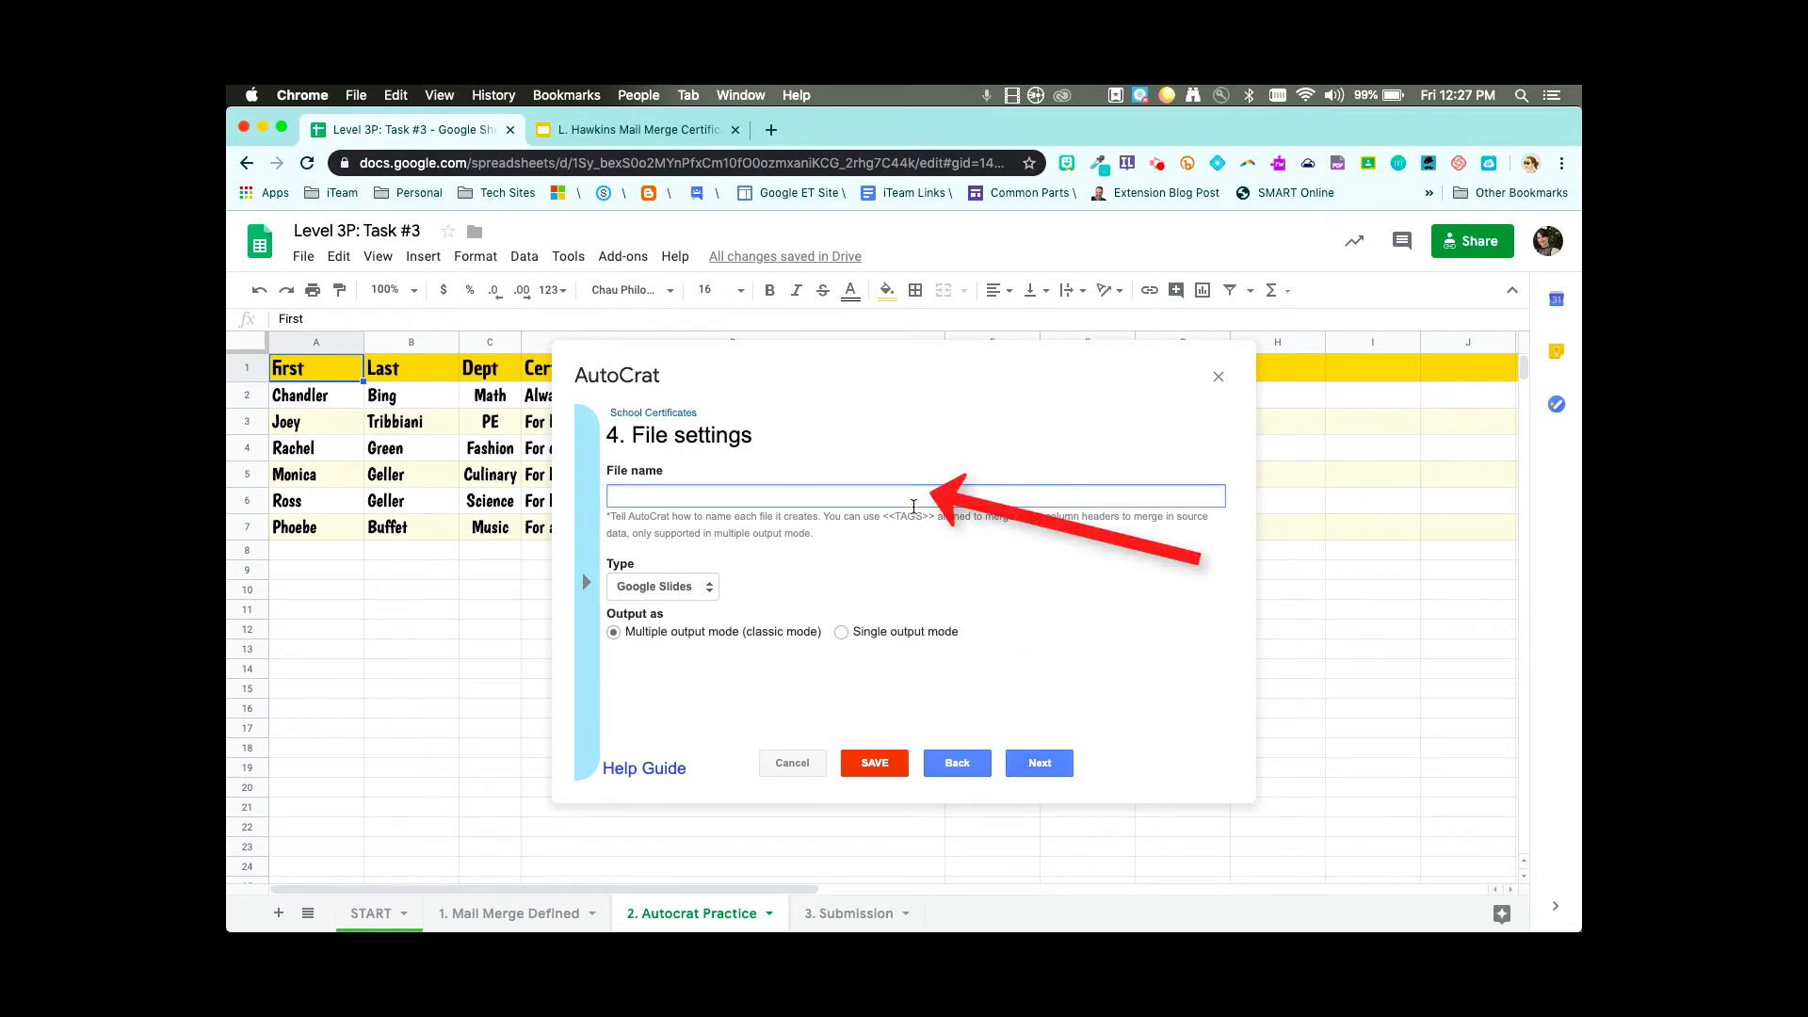
left_click(591, 583)
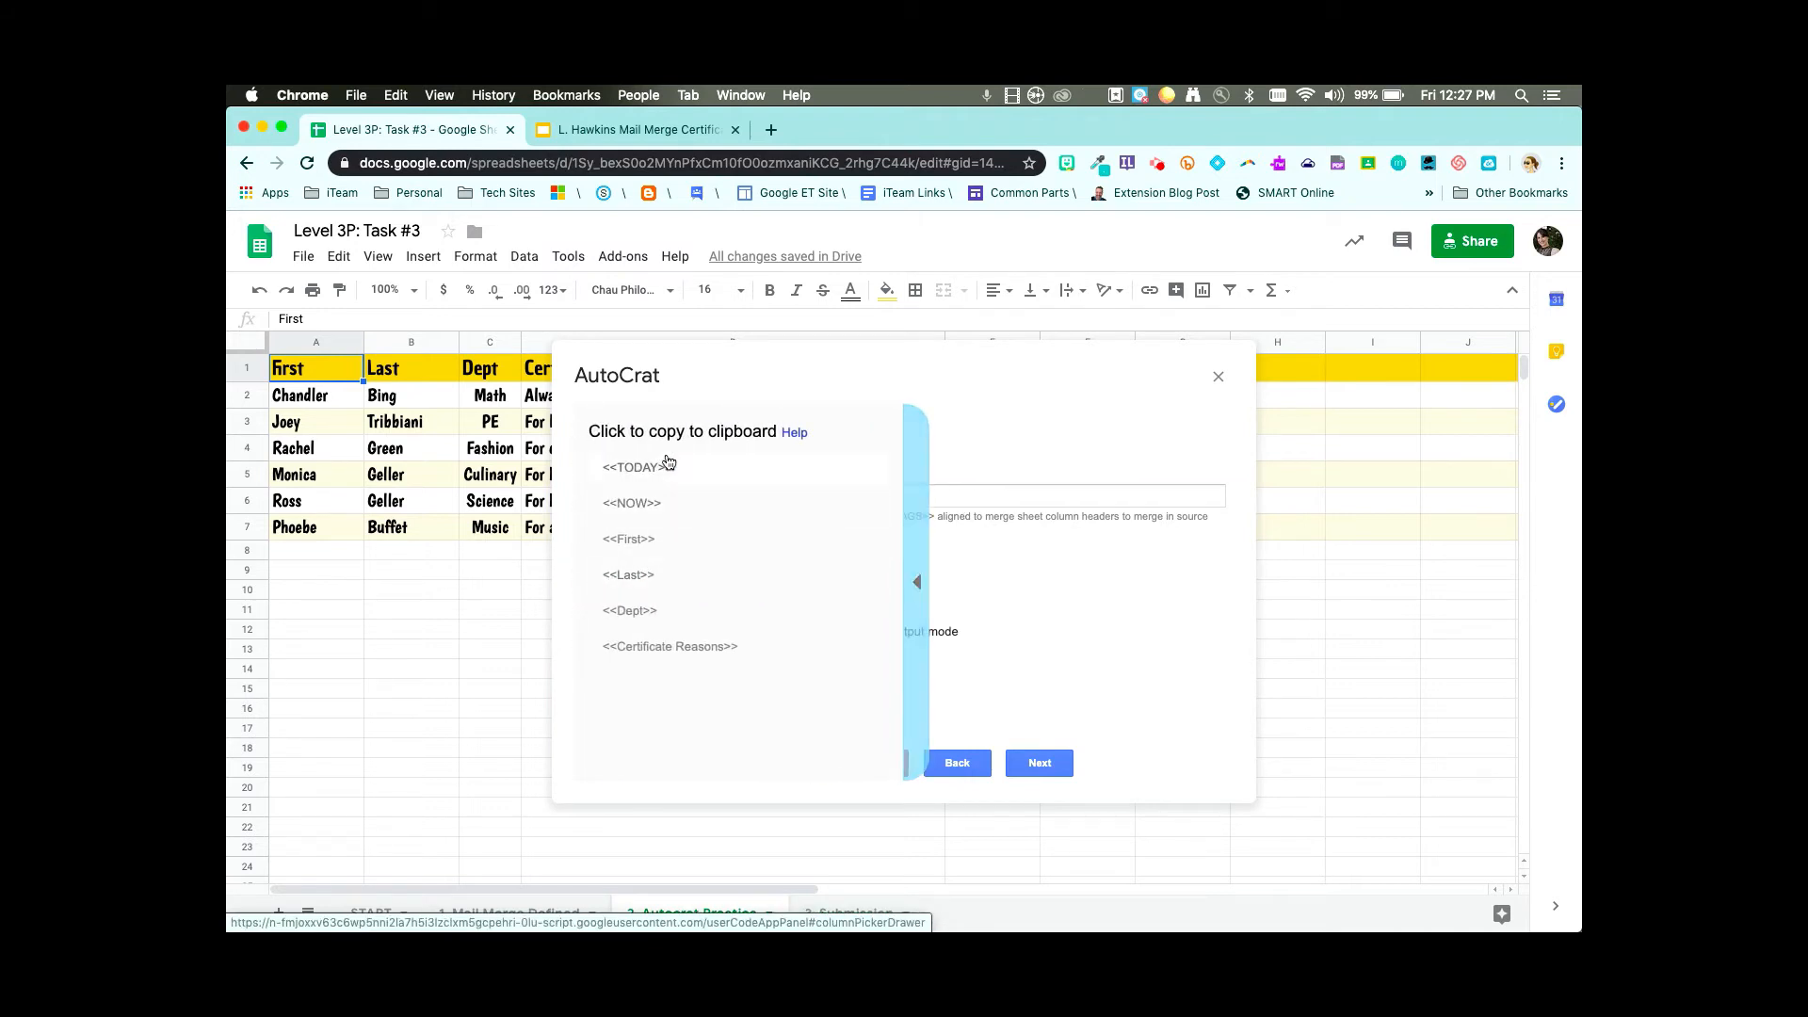
left_click(645, 580)
left_click(677, 496)
type("<<Last>>")
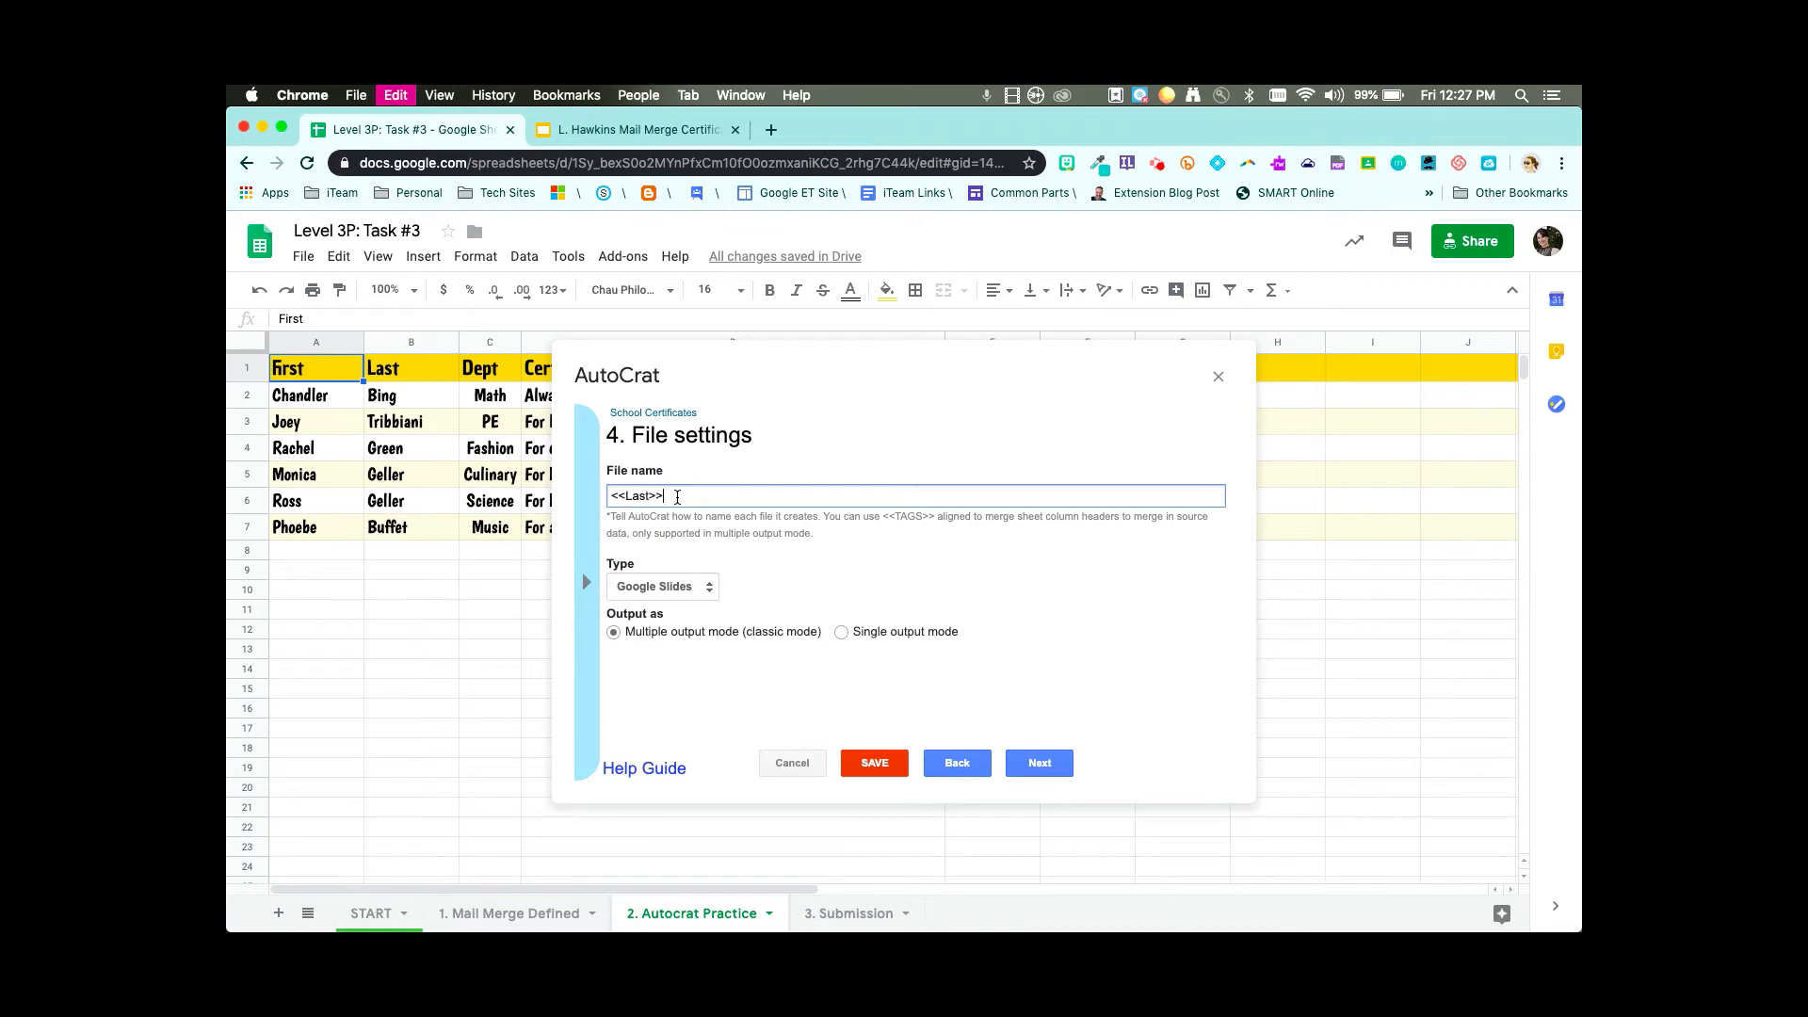
type("Certificate")
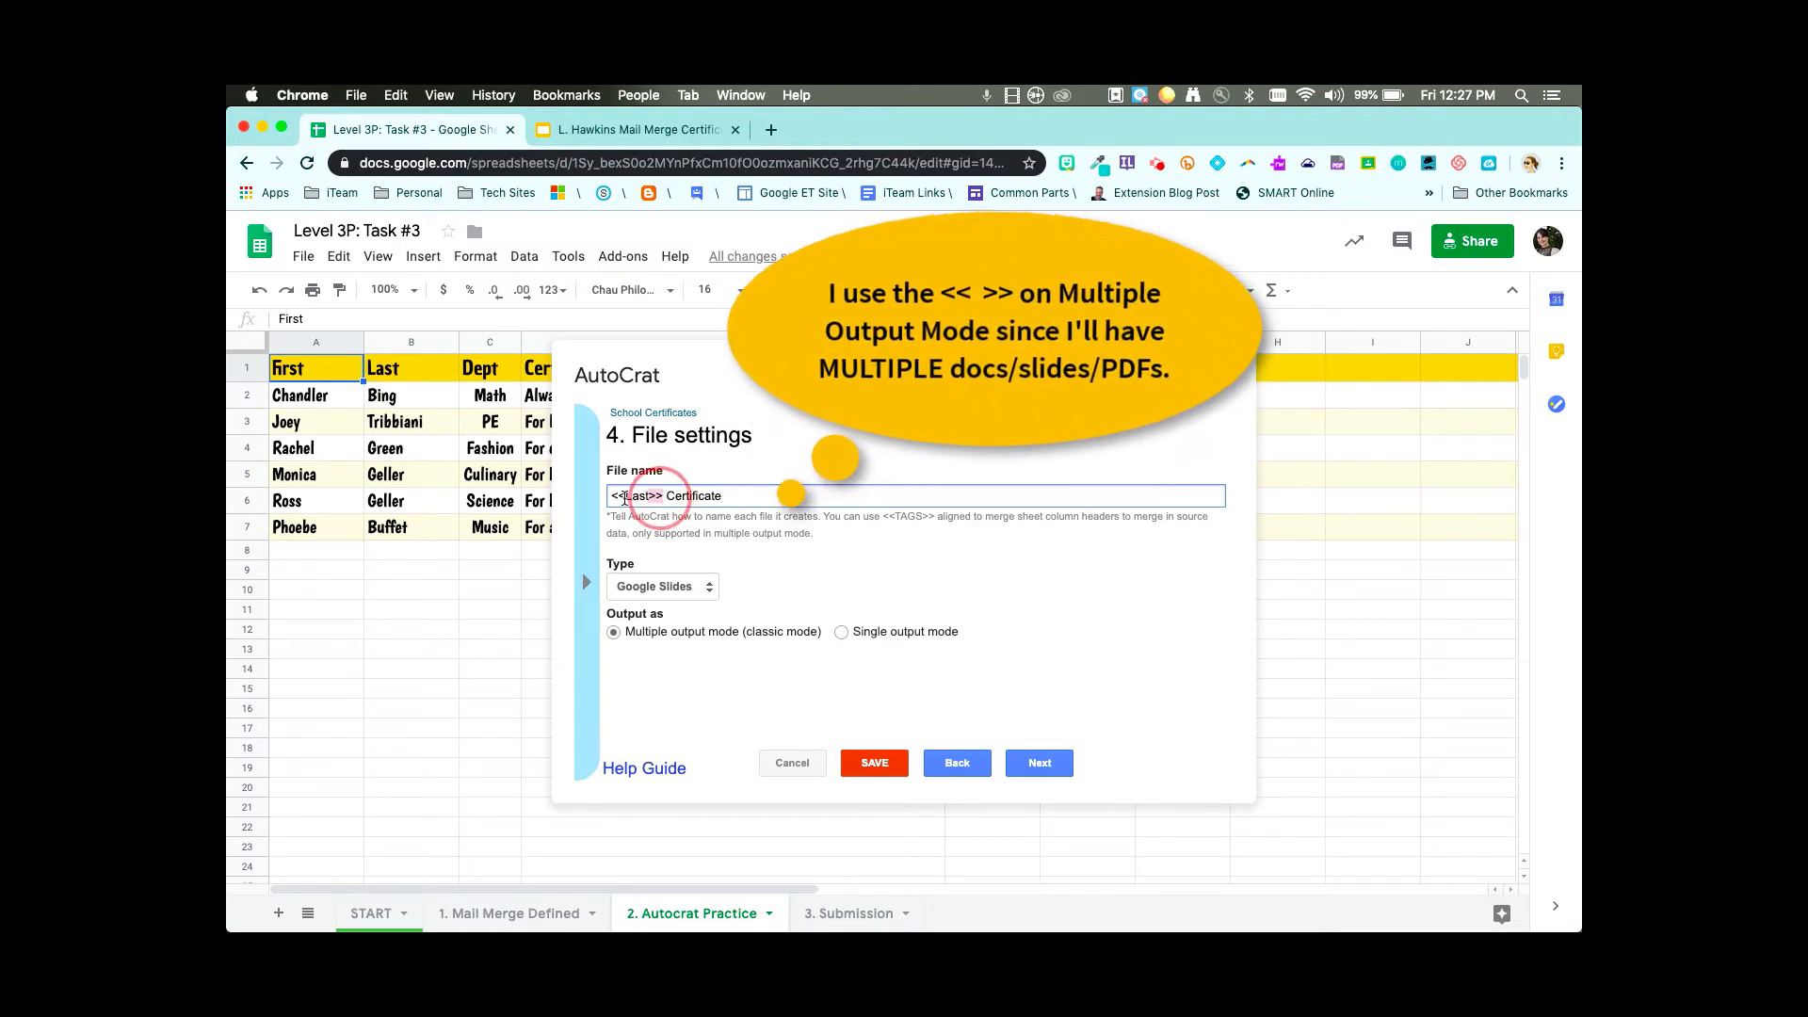
key("BackSpace")
key("BackSpace")
key("BackSpace")
key("BackSpace")
key("BackSpace")
key("BackSpace")
key("BackSpace")
key("BackSpace")
key("BackSpace")
key("BackSpace")
key("BackSpace")
key("BackSpace")
key("BackSpace")
key("BackSpace")
key("BackSpace")
key("BackSpace")
key("BackSpace")
key("BackSpace")
key("BackSpace")
key("BackSpace")
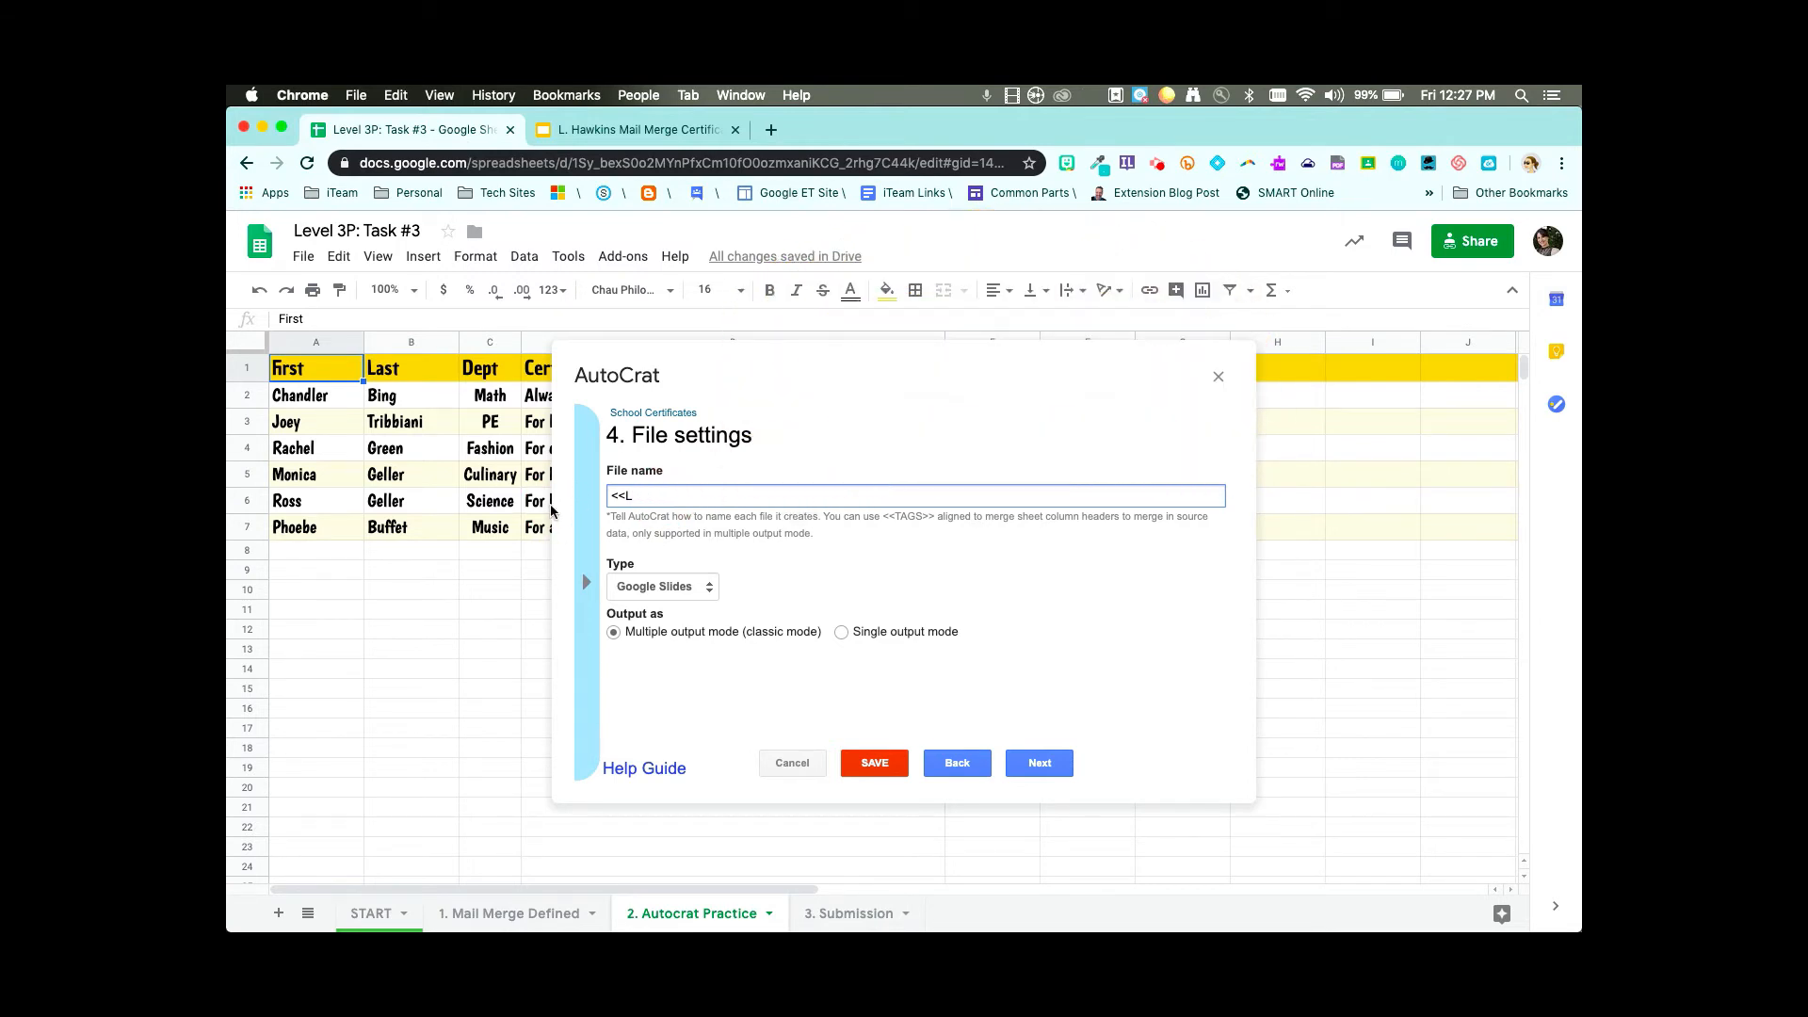
type("School Schoology")
- Keep Google Slides as the output type and merge all rows into a single file
left_click(840, 631)
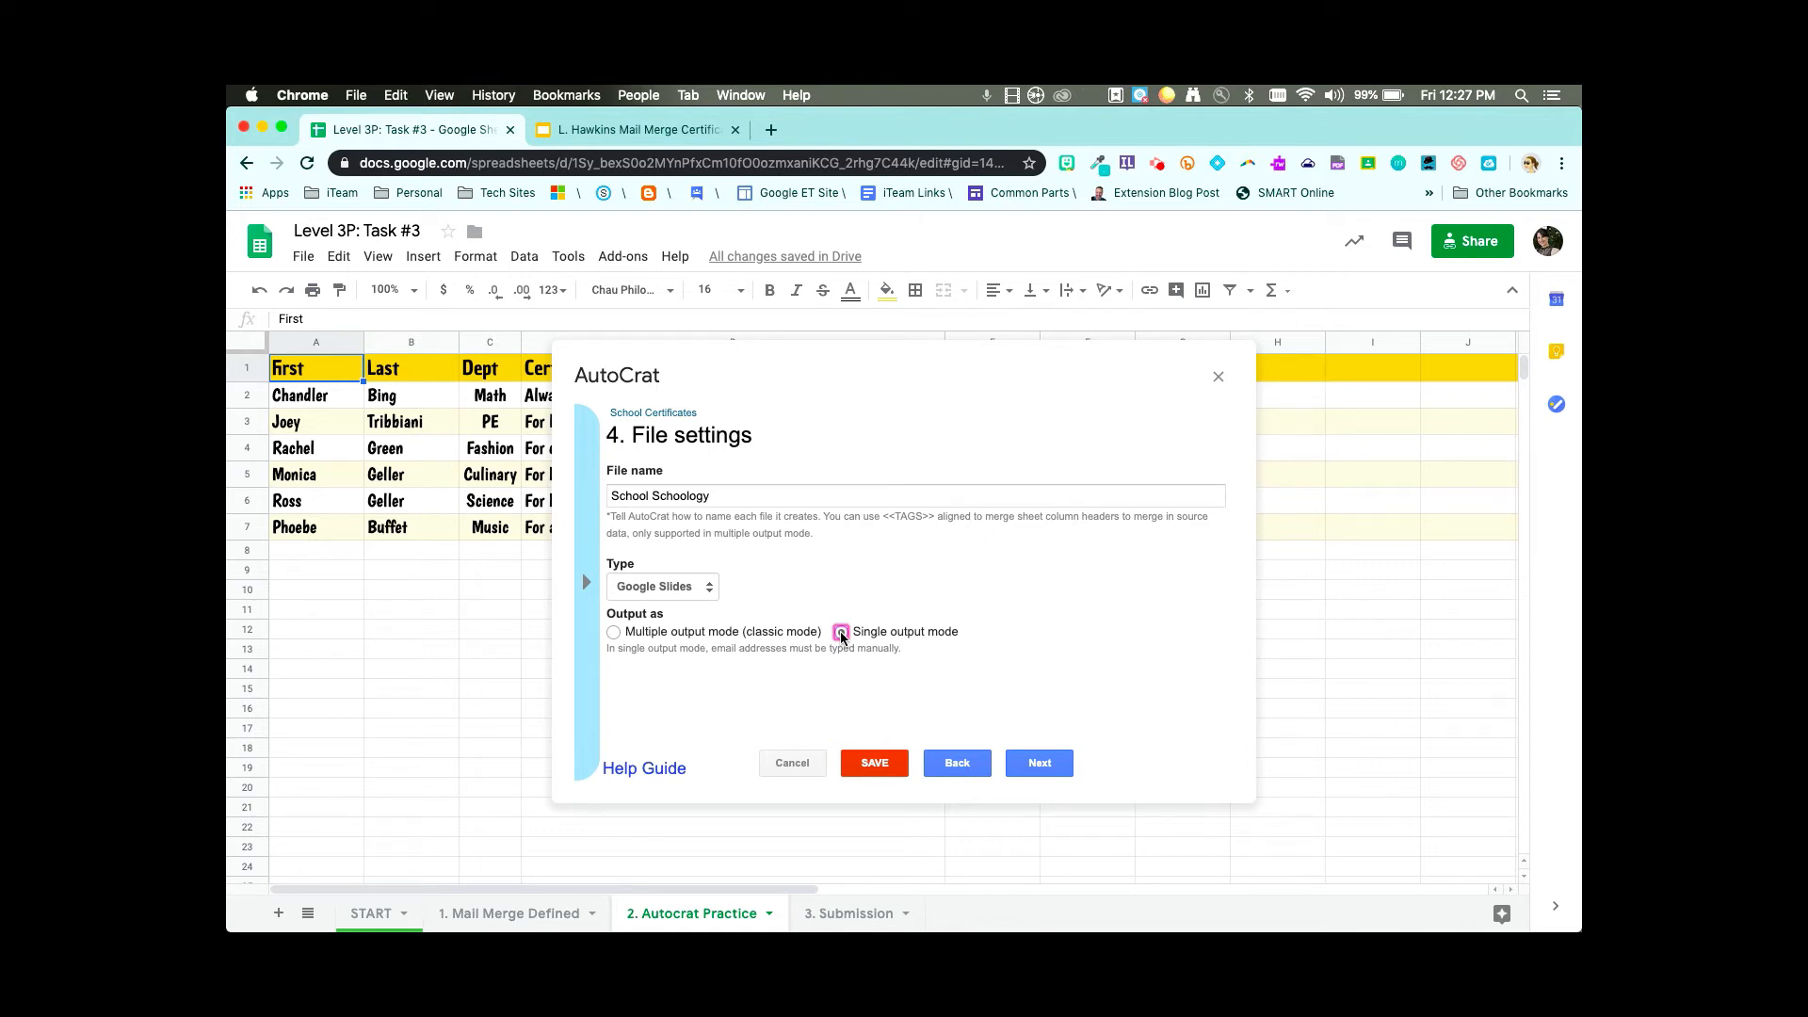
left_click(614, 632)
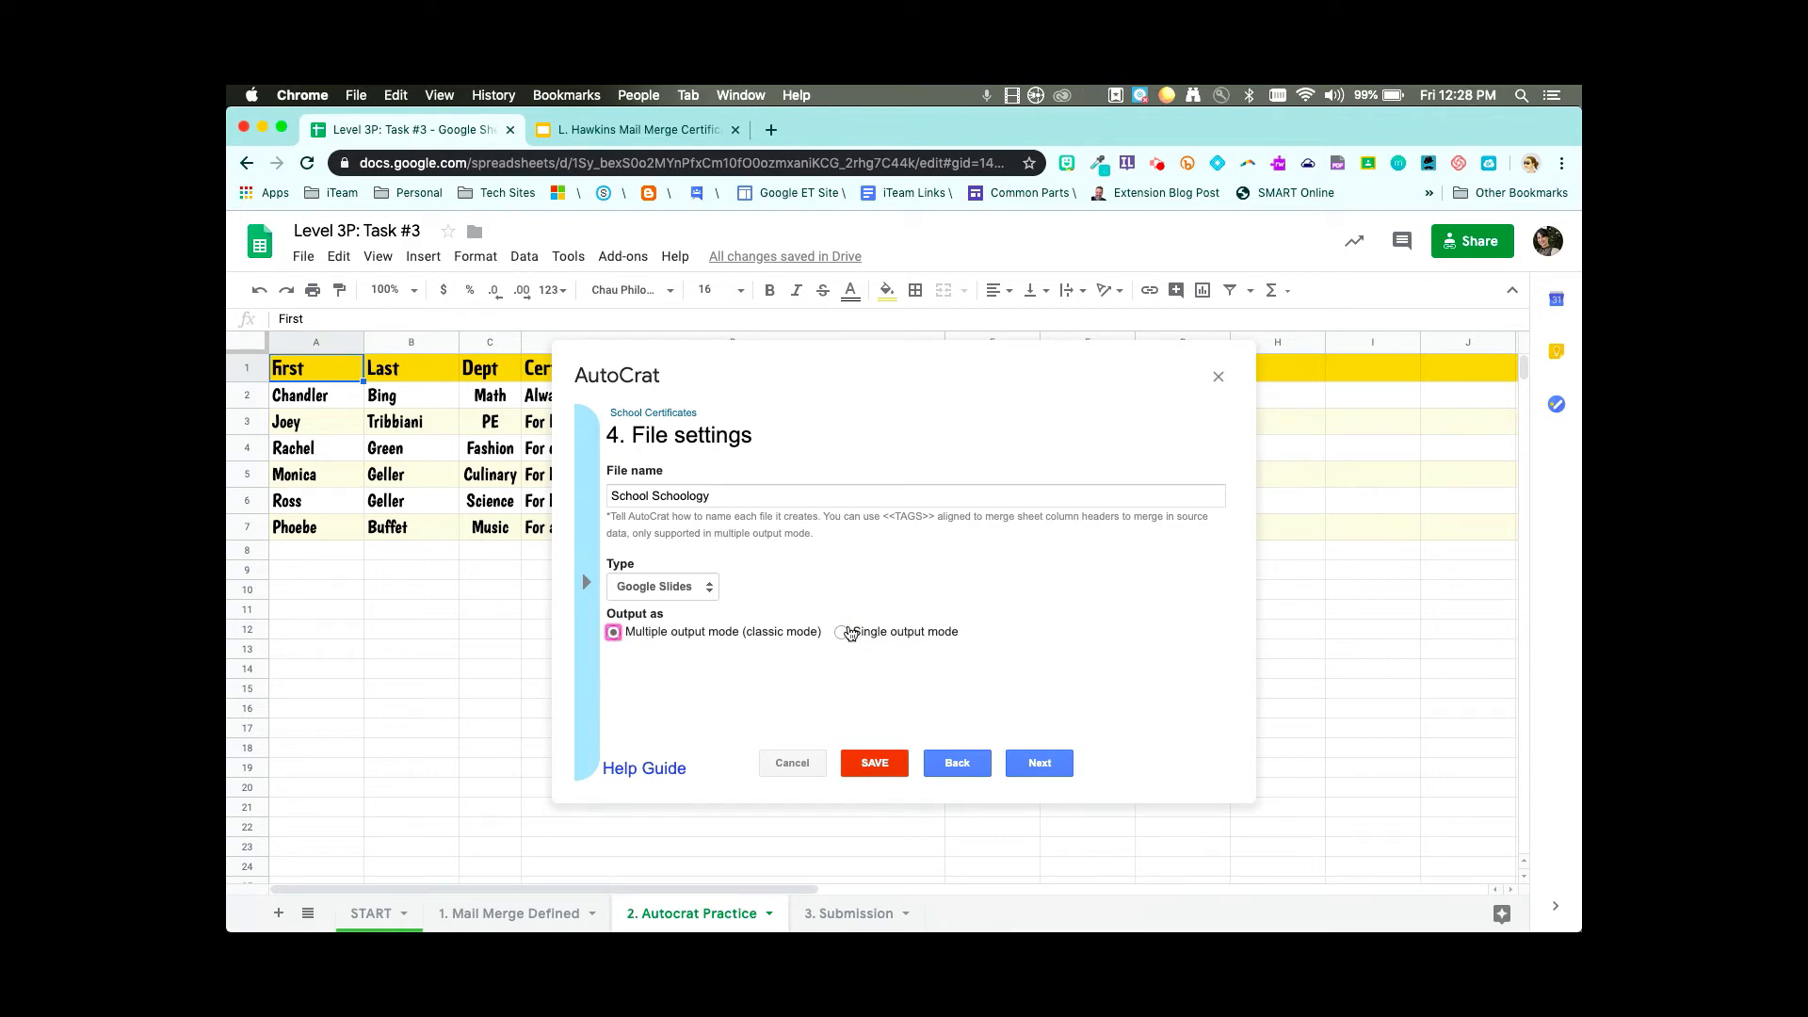
left_click(841, 632)
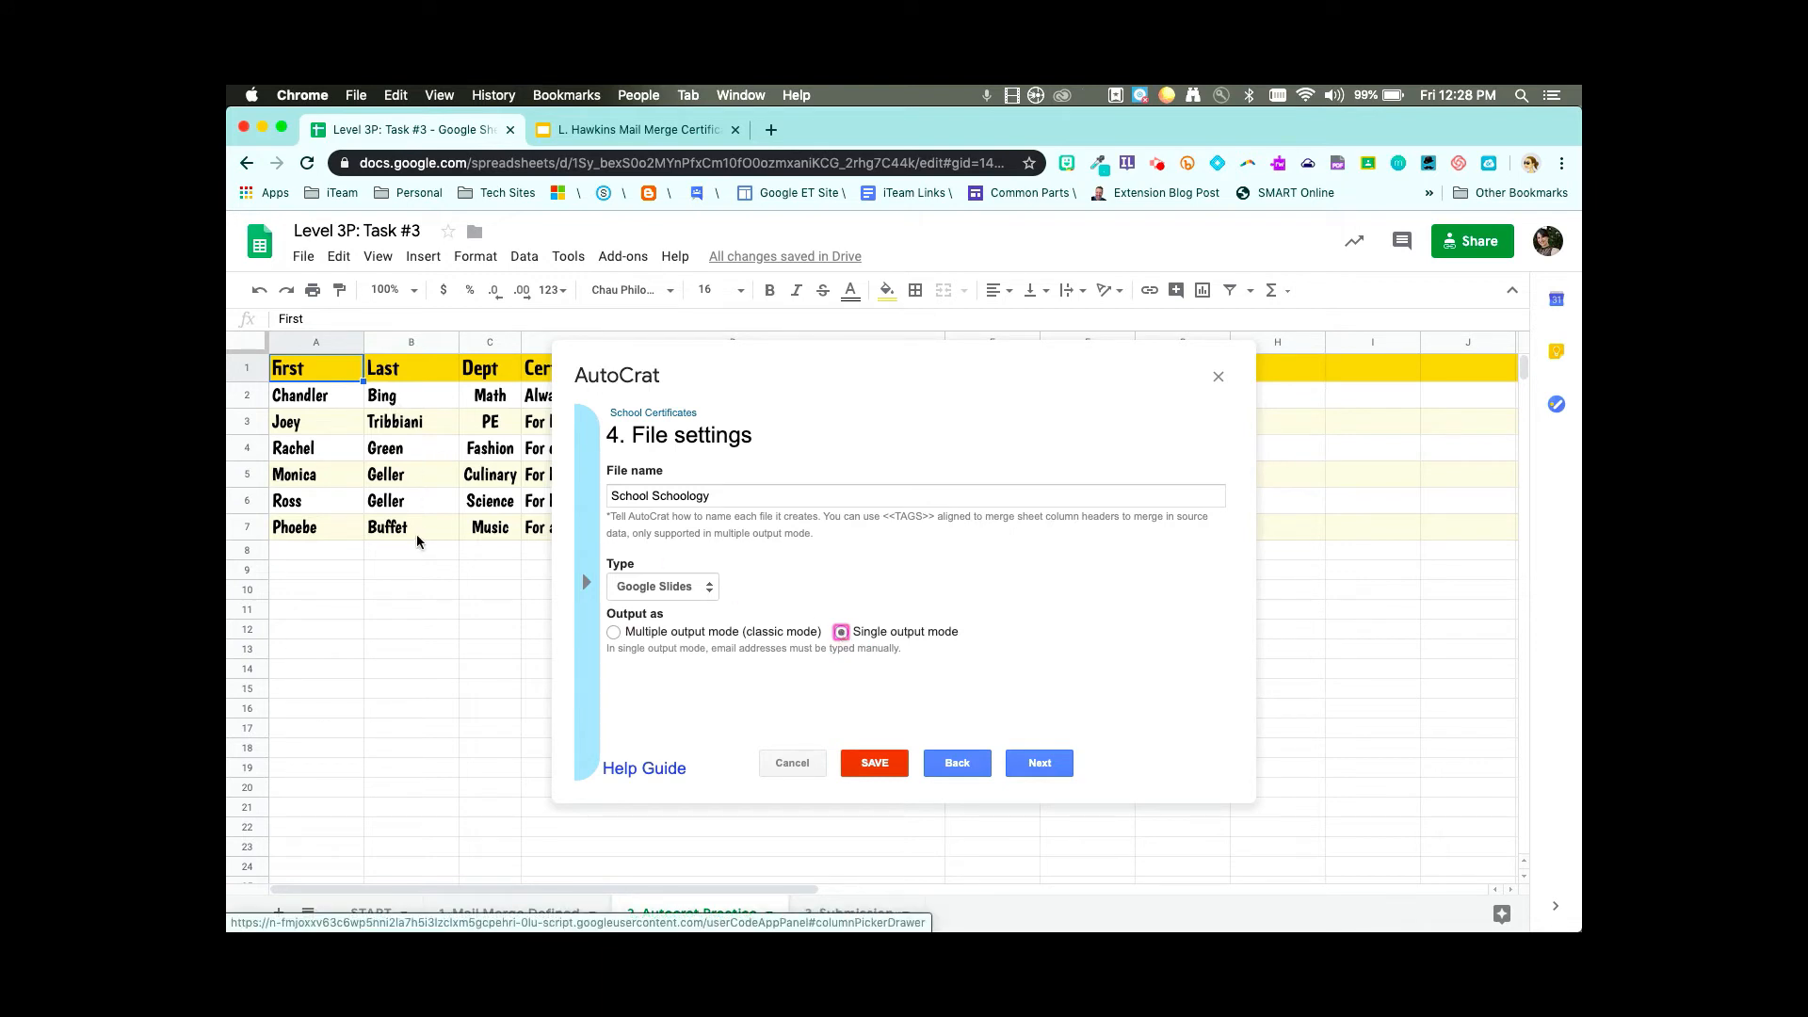
left_click(614, 632)
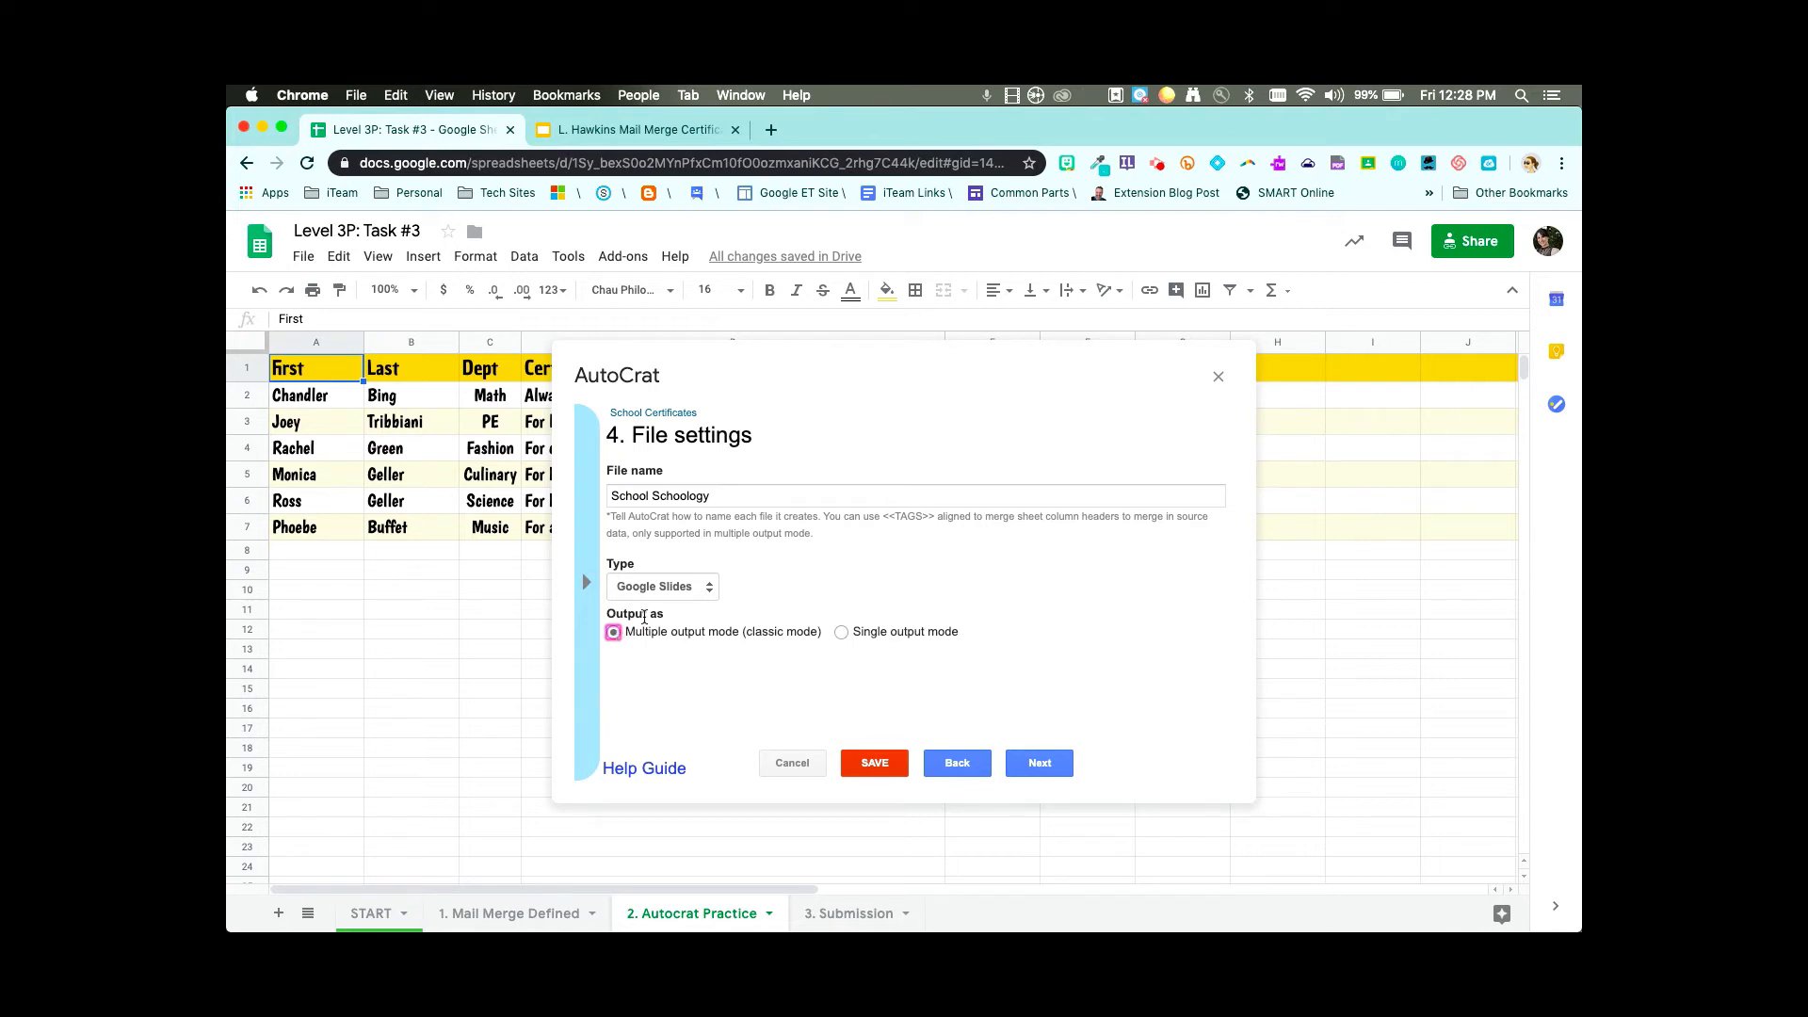
left_click(709, 593)
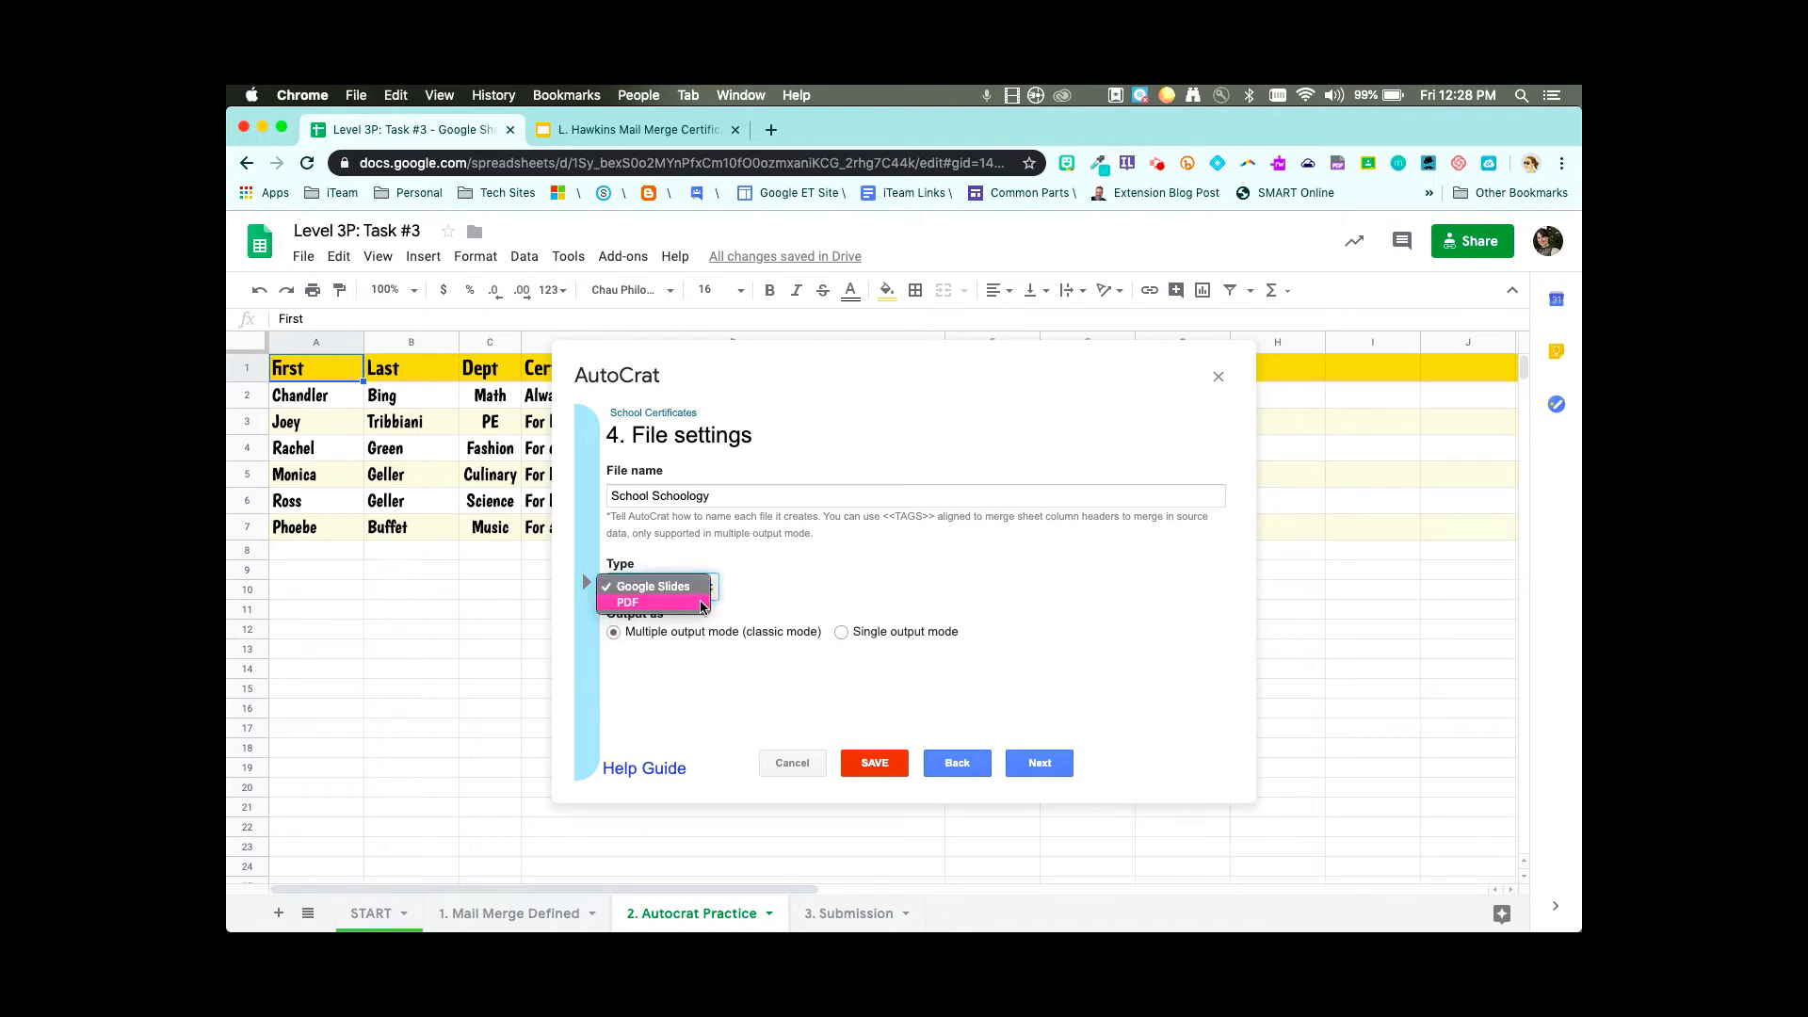
left_click(695, 587)
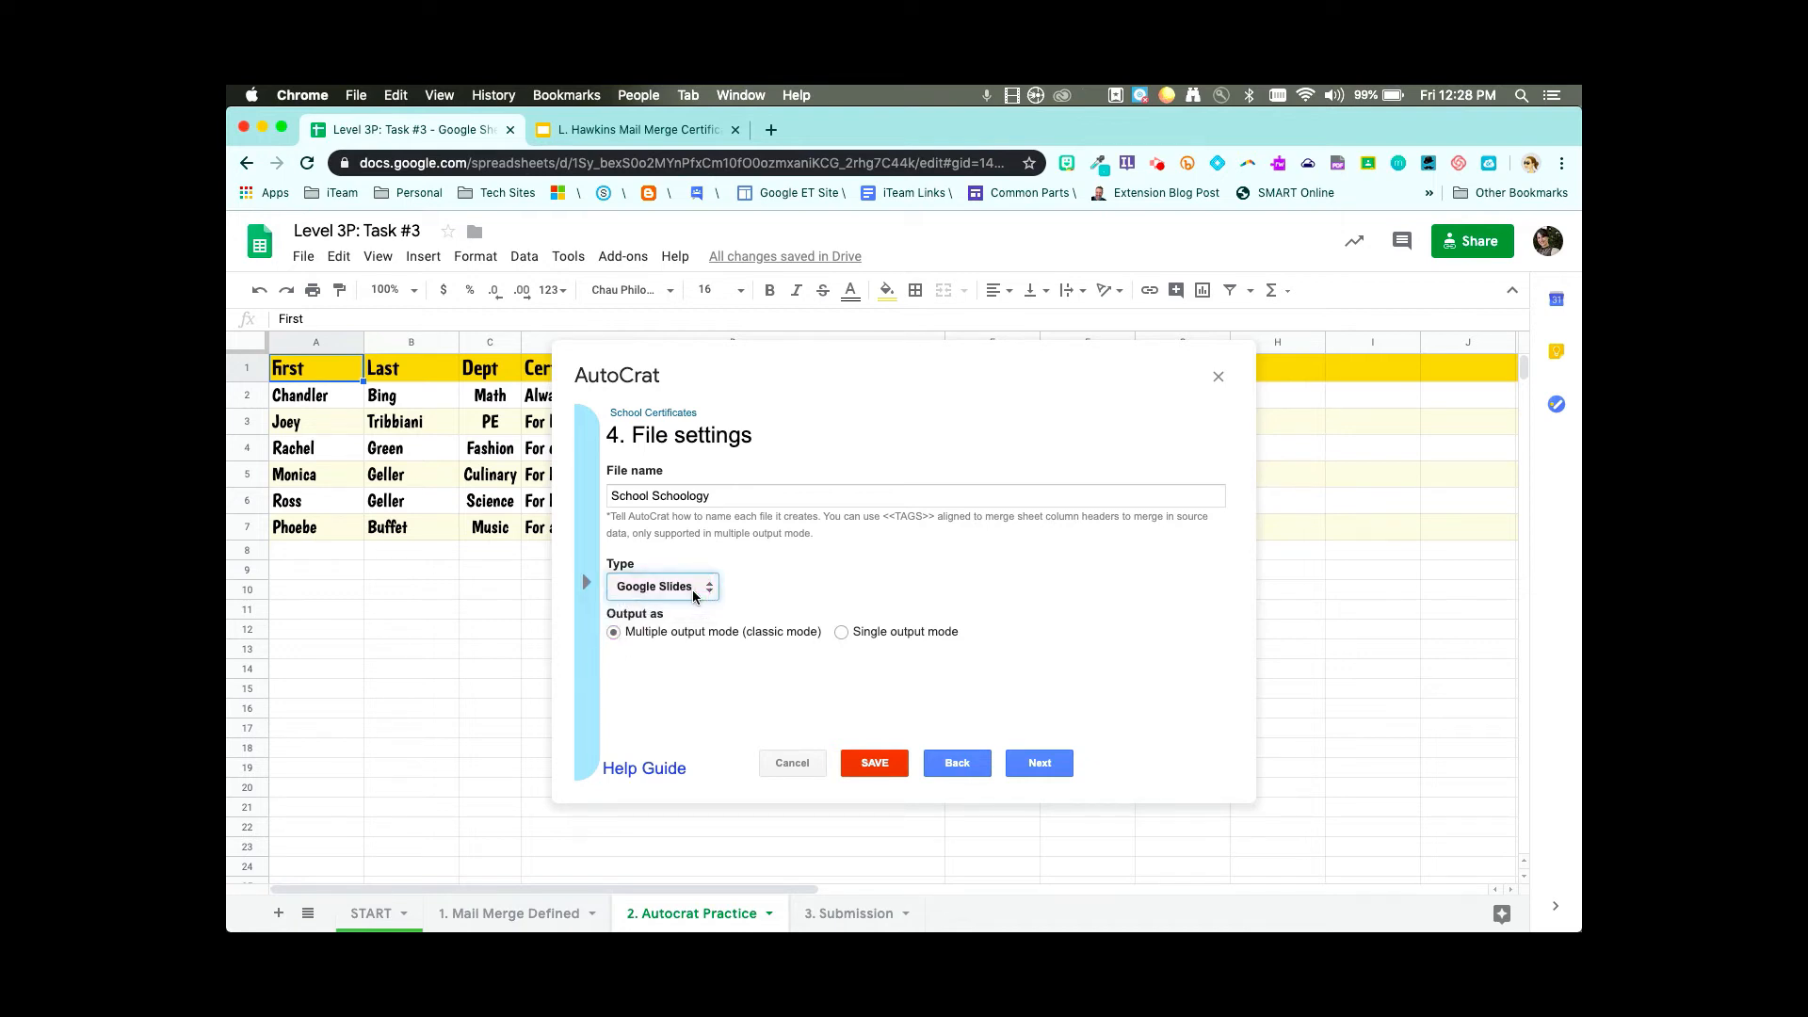
left_click(841, 632)
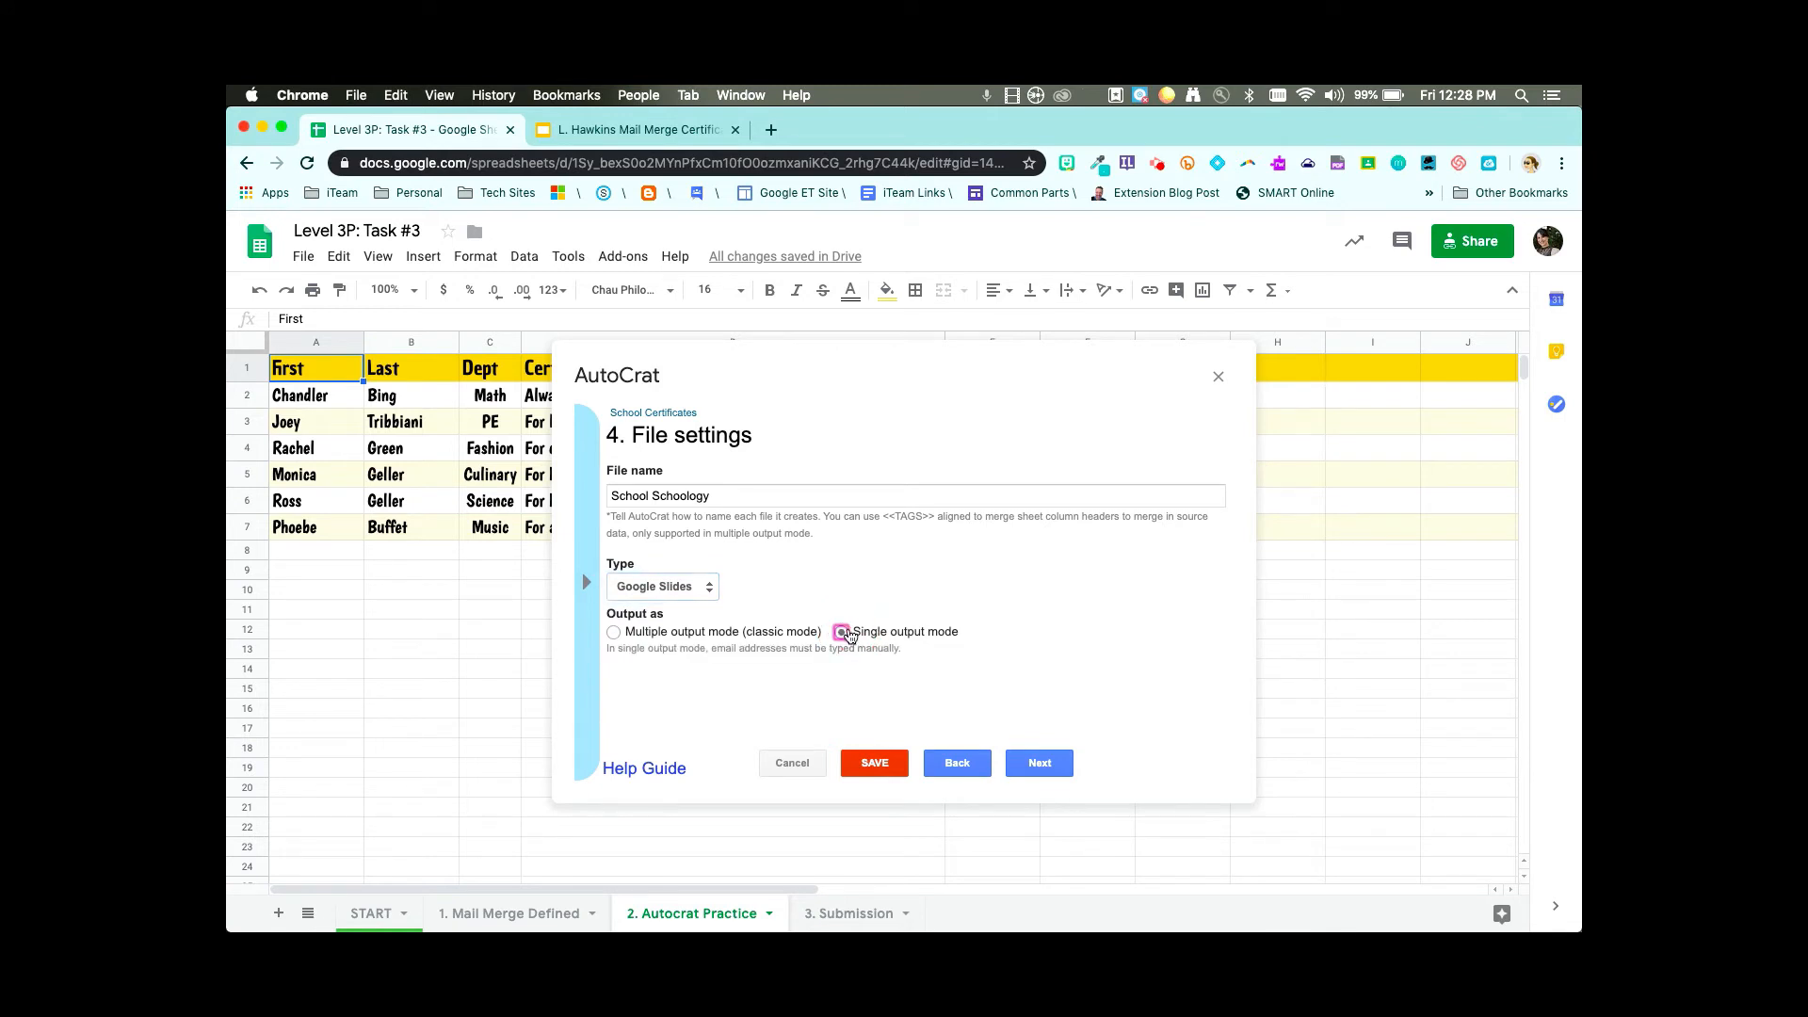
left_click(1040, 764)
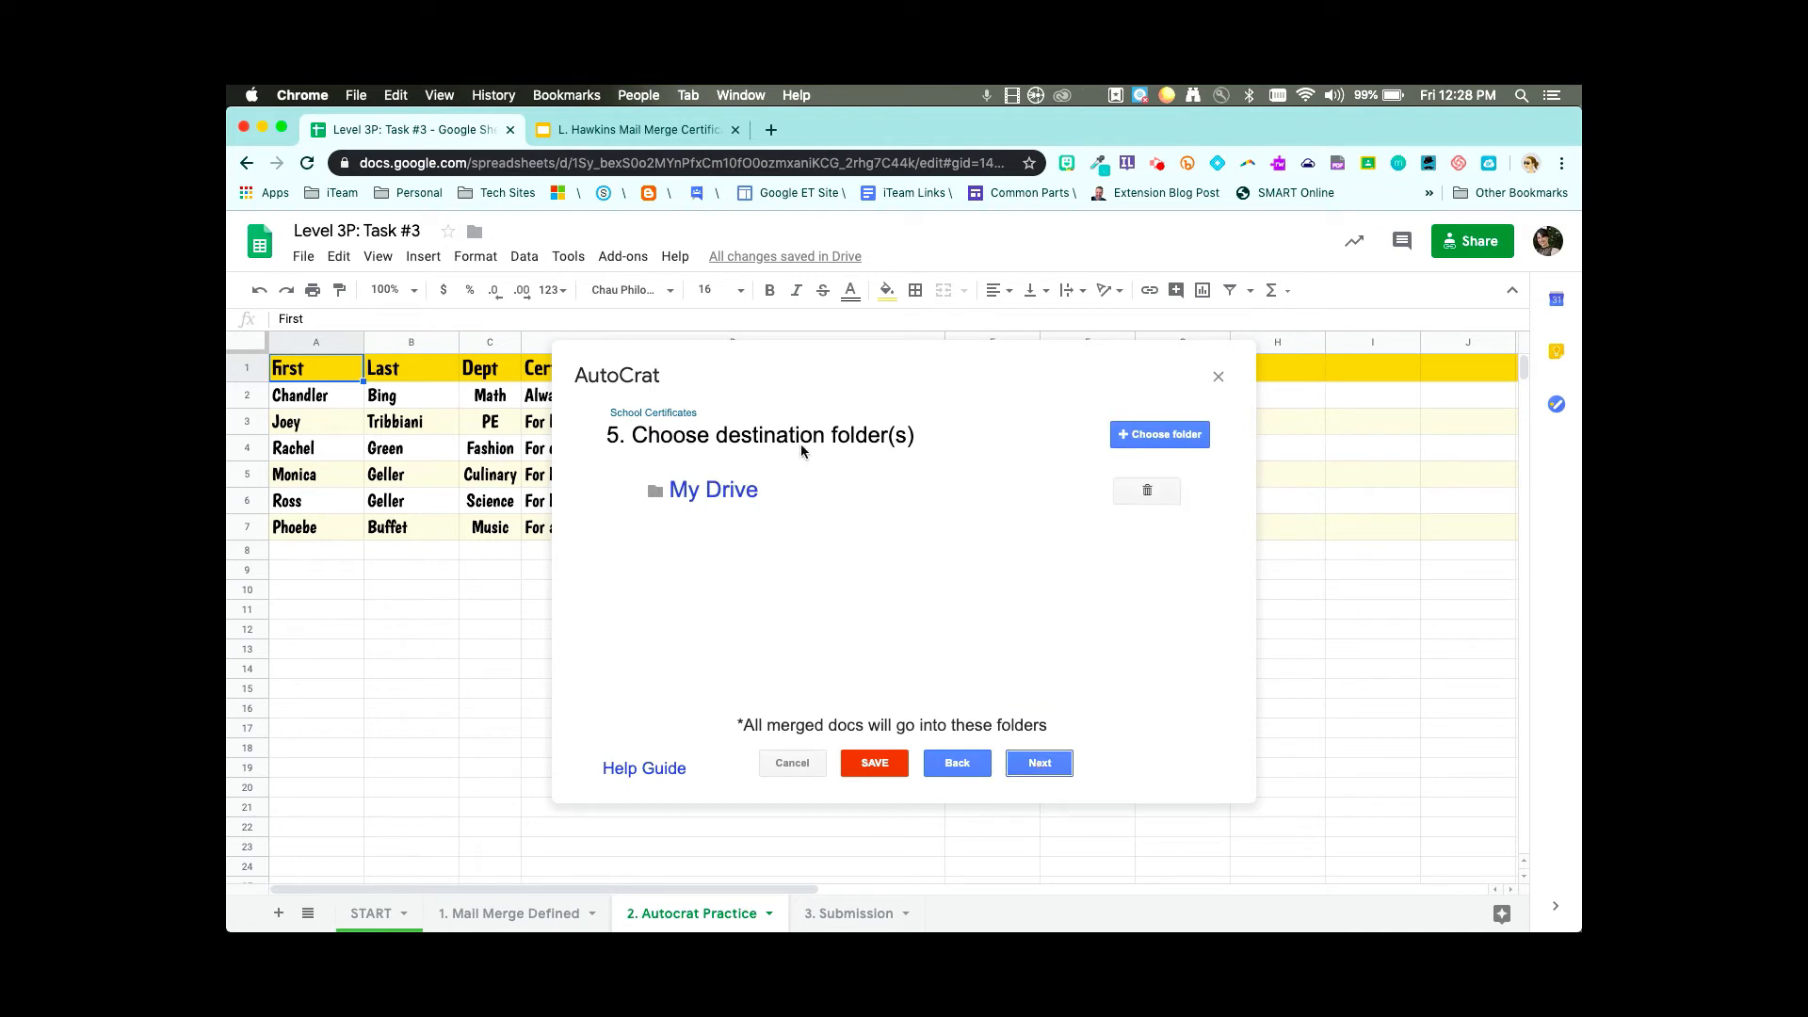
- Add Level 3P Sheets Tasks as a destination folder and remove My Drive
left_click(1168, 441)
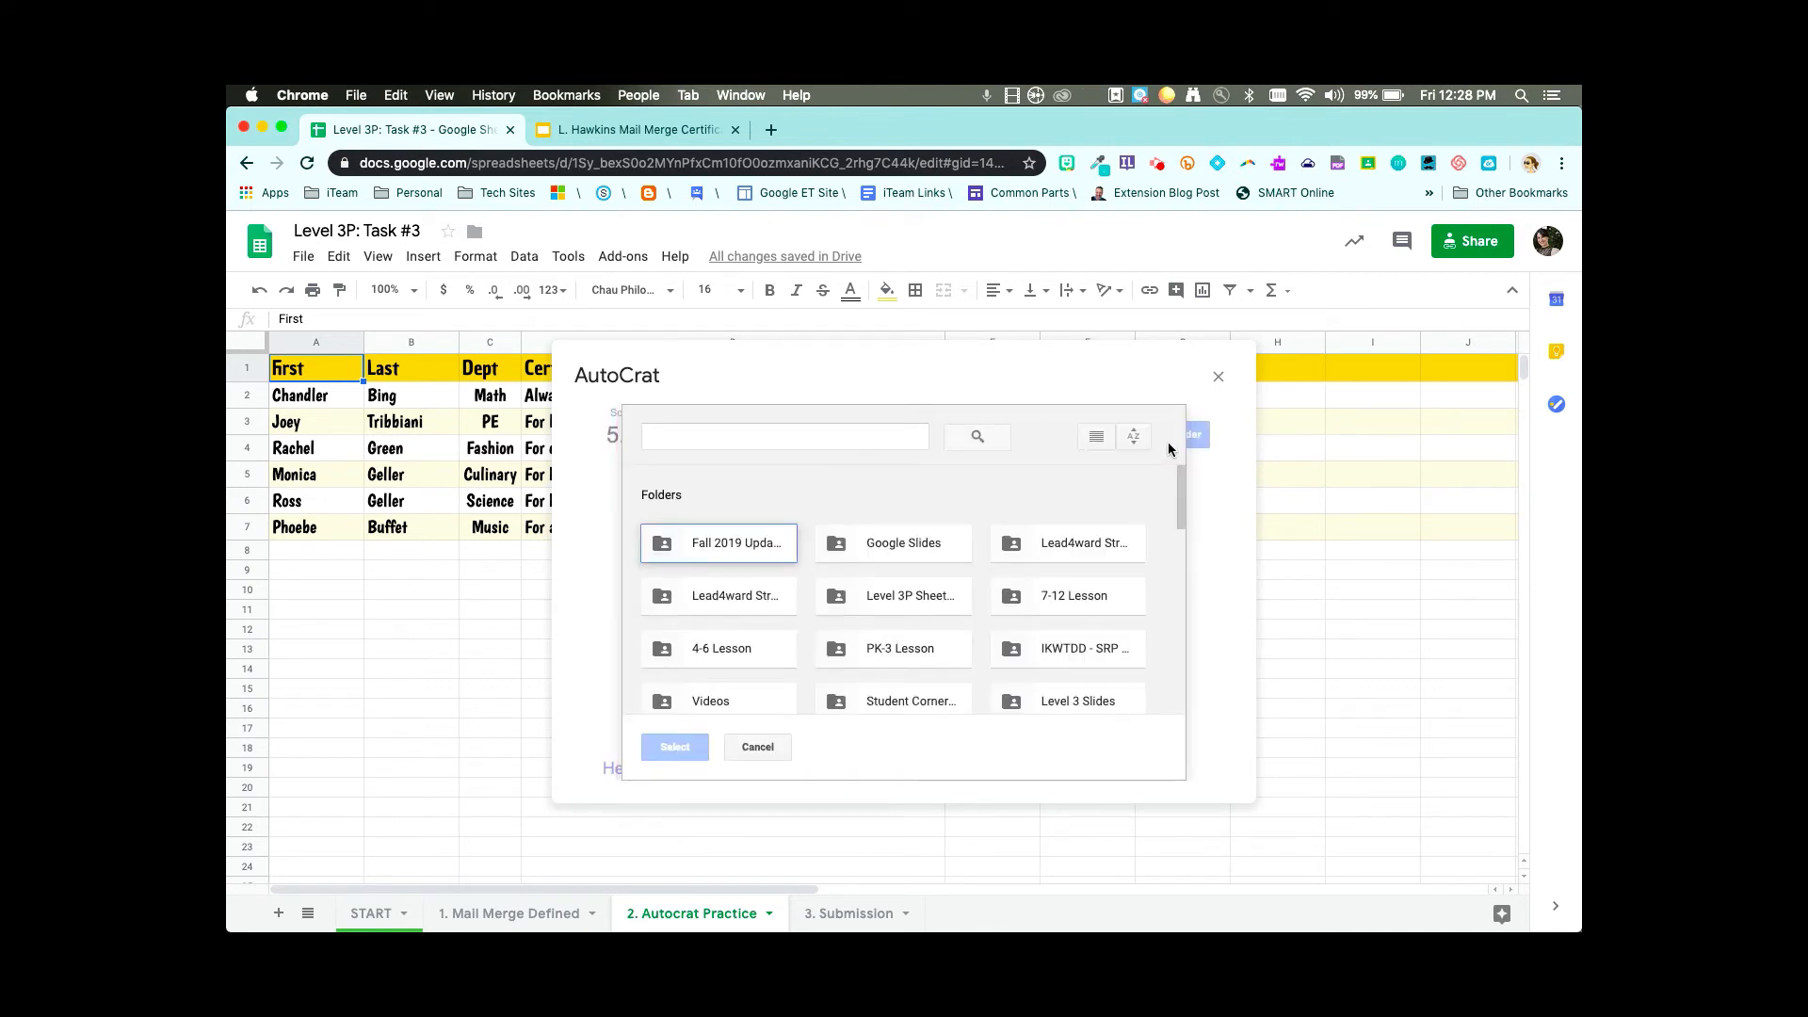
left_click(897, 597)
left_click(674, 749)
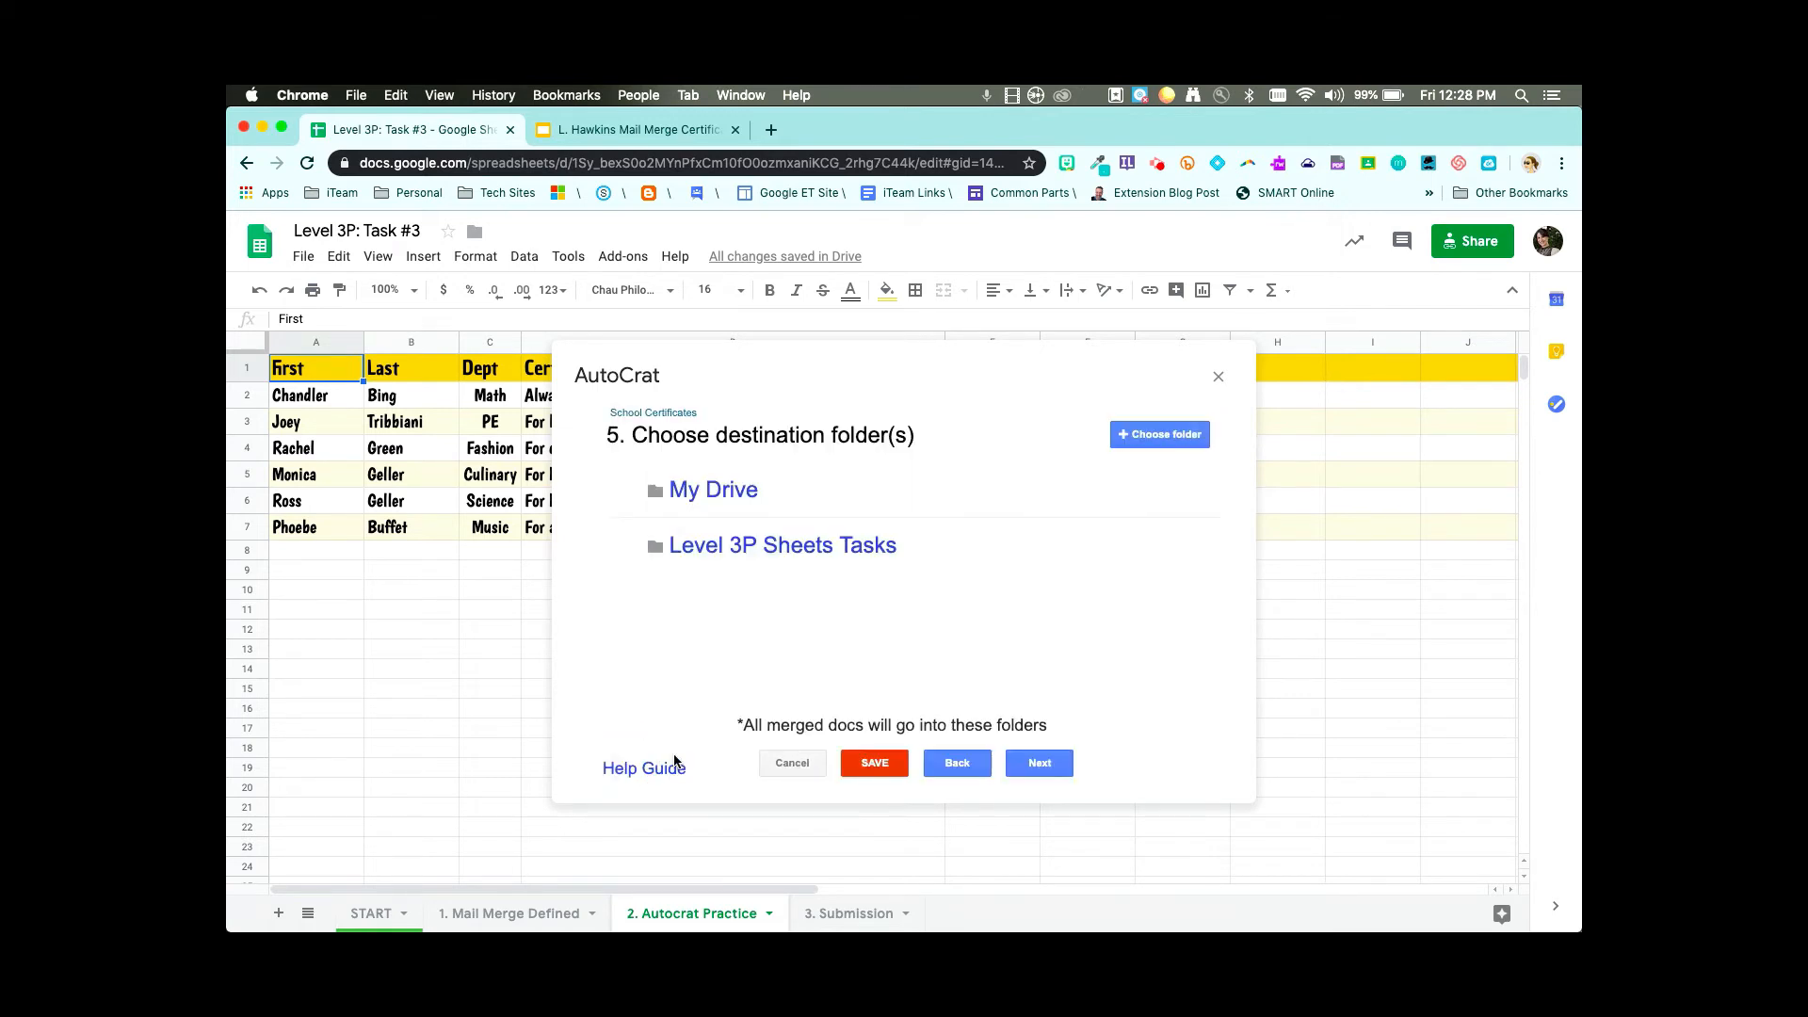
mouse_move(654, 489)
mouse_move(708, 539)
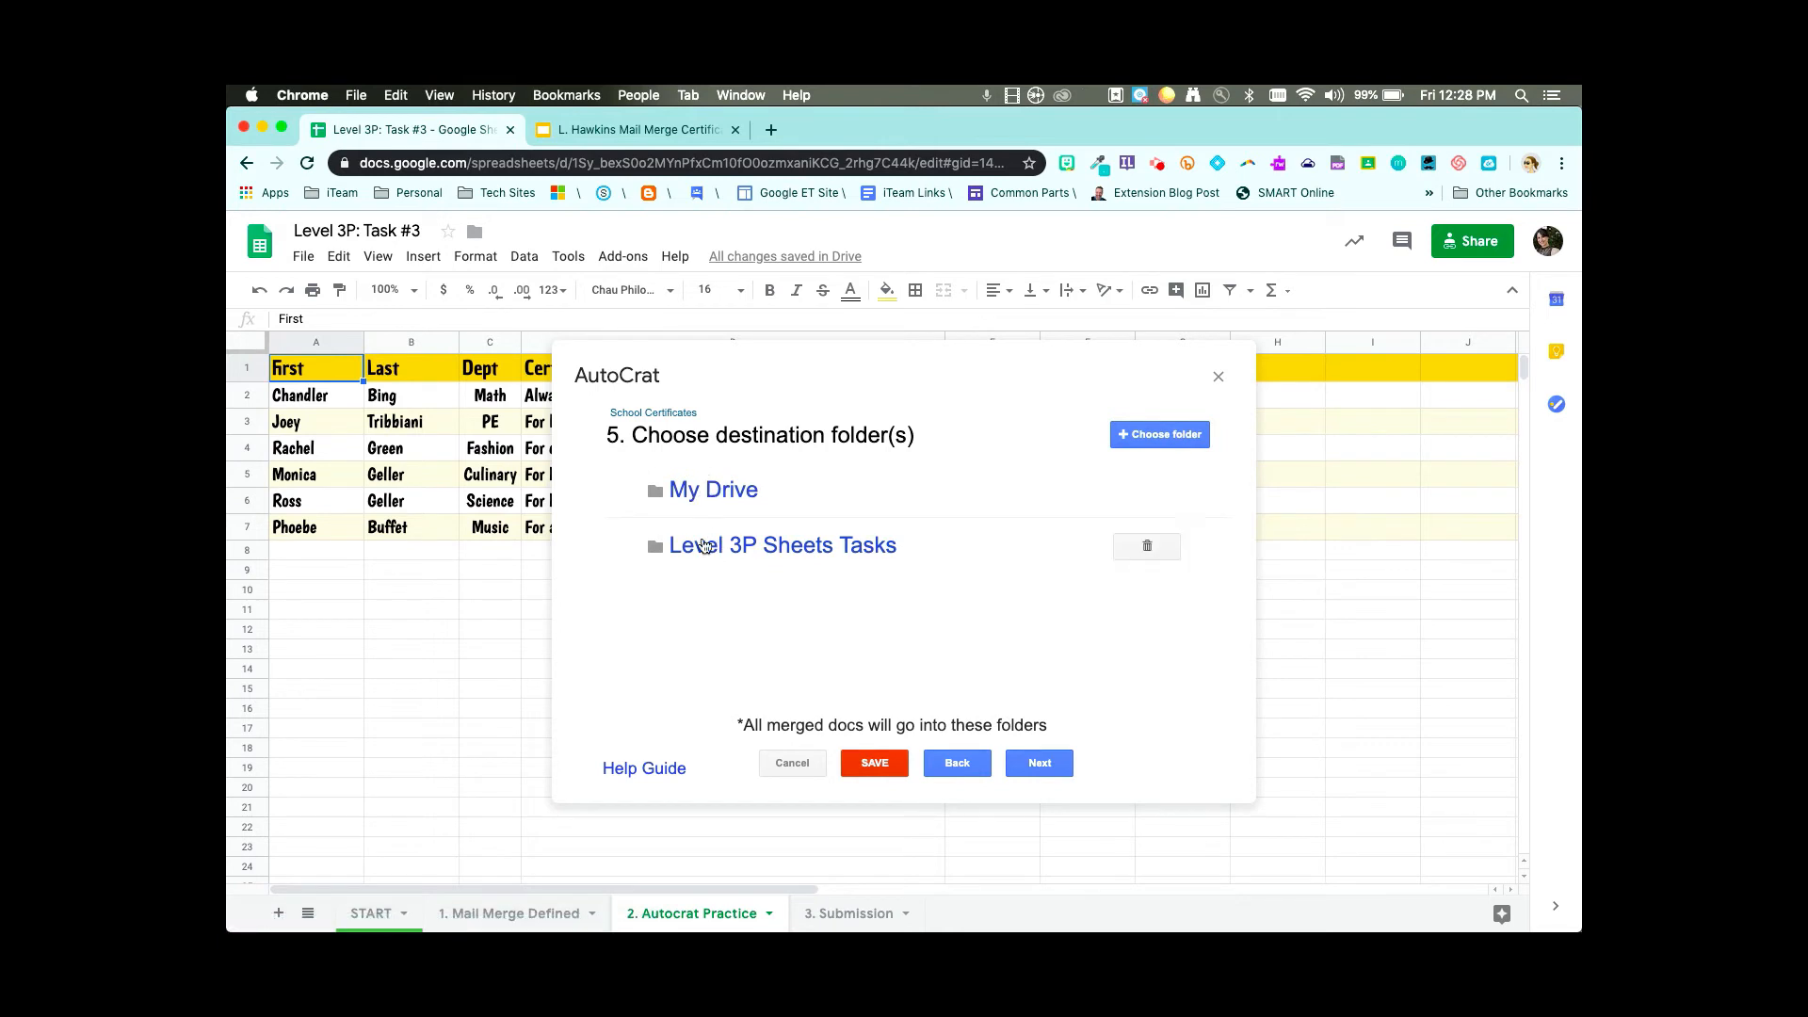
left_click(1151, 492)
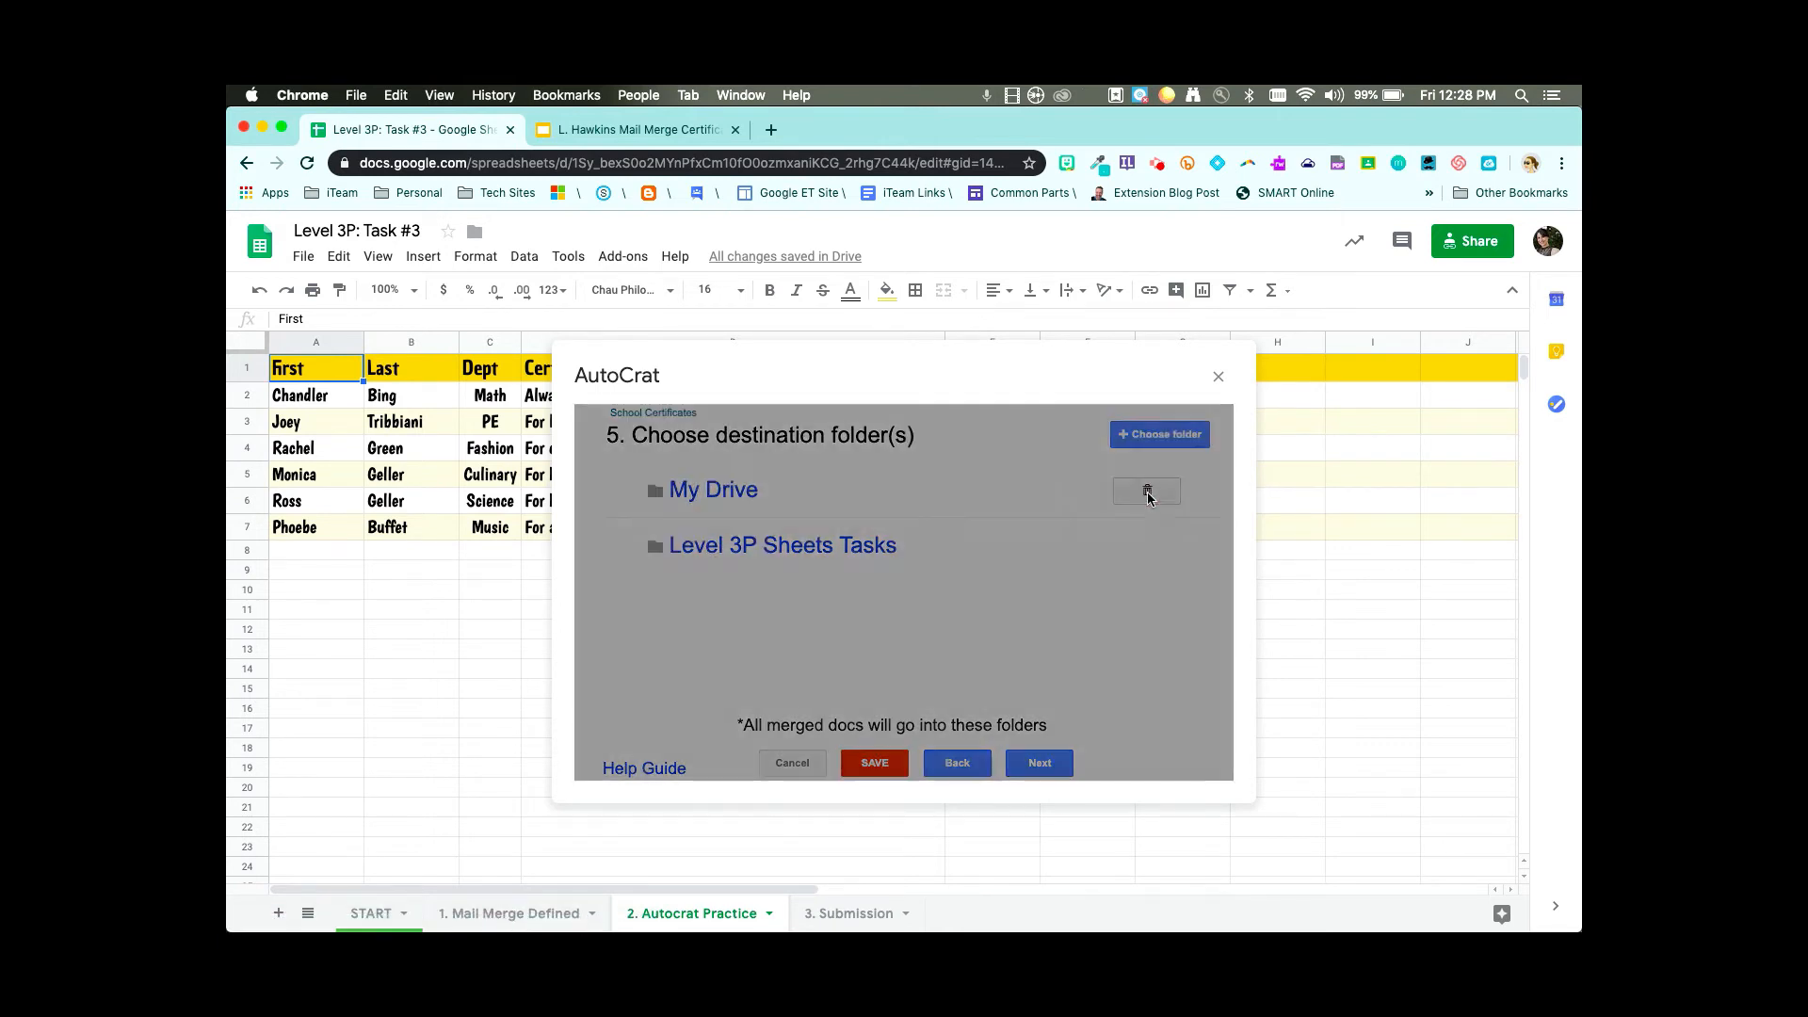
left_click(1175, 562)
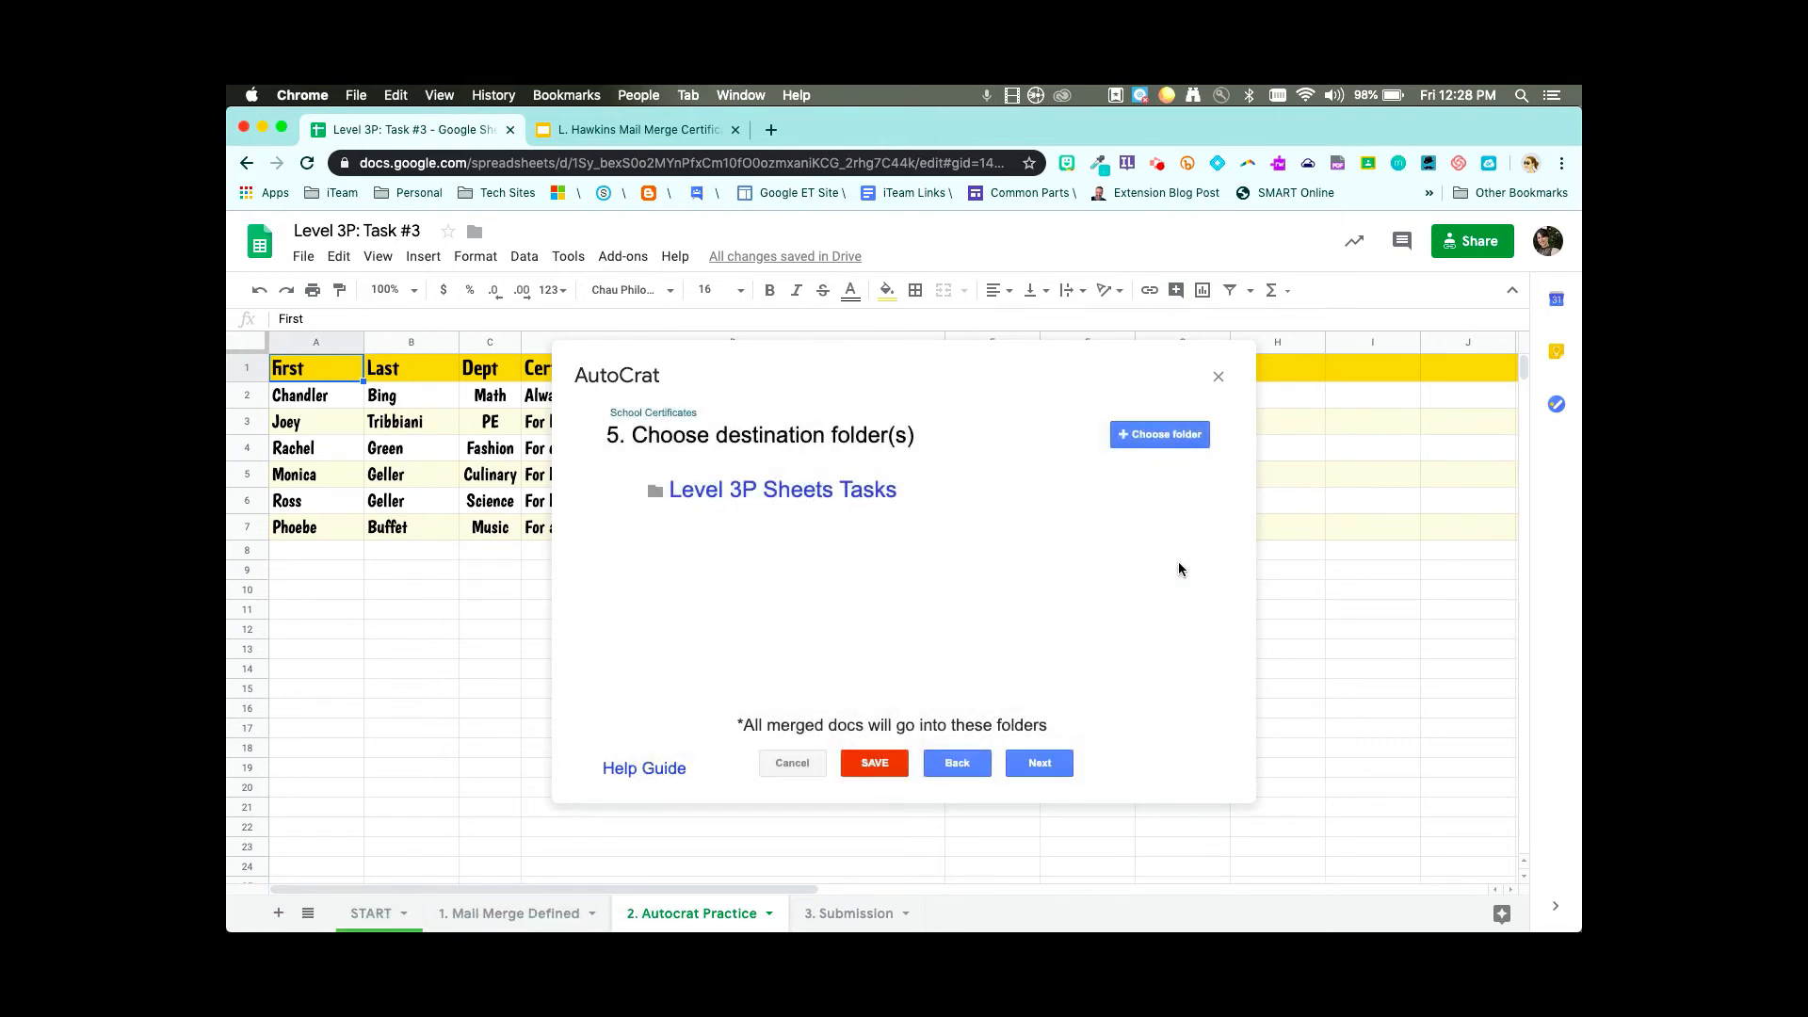
left_click(1040, 764)
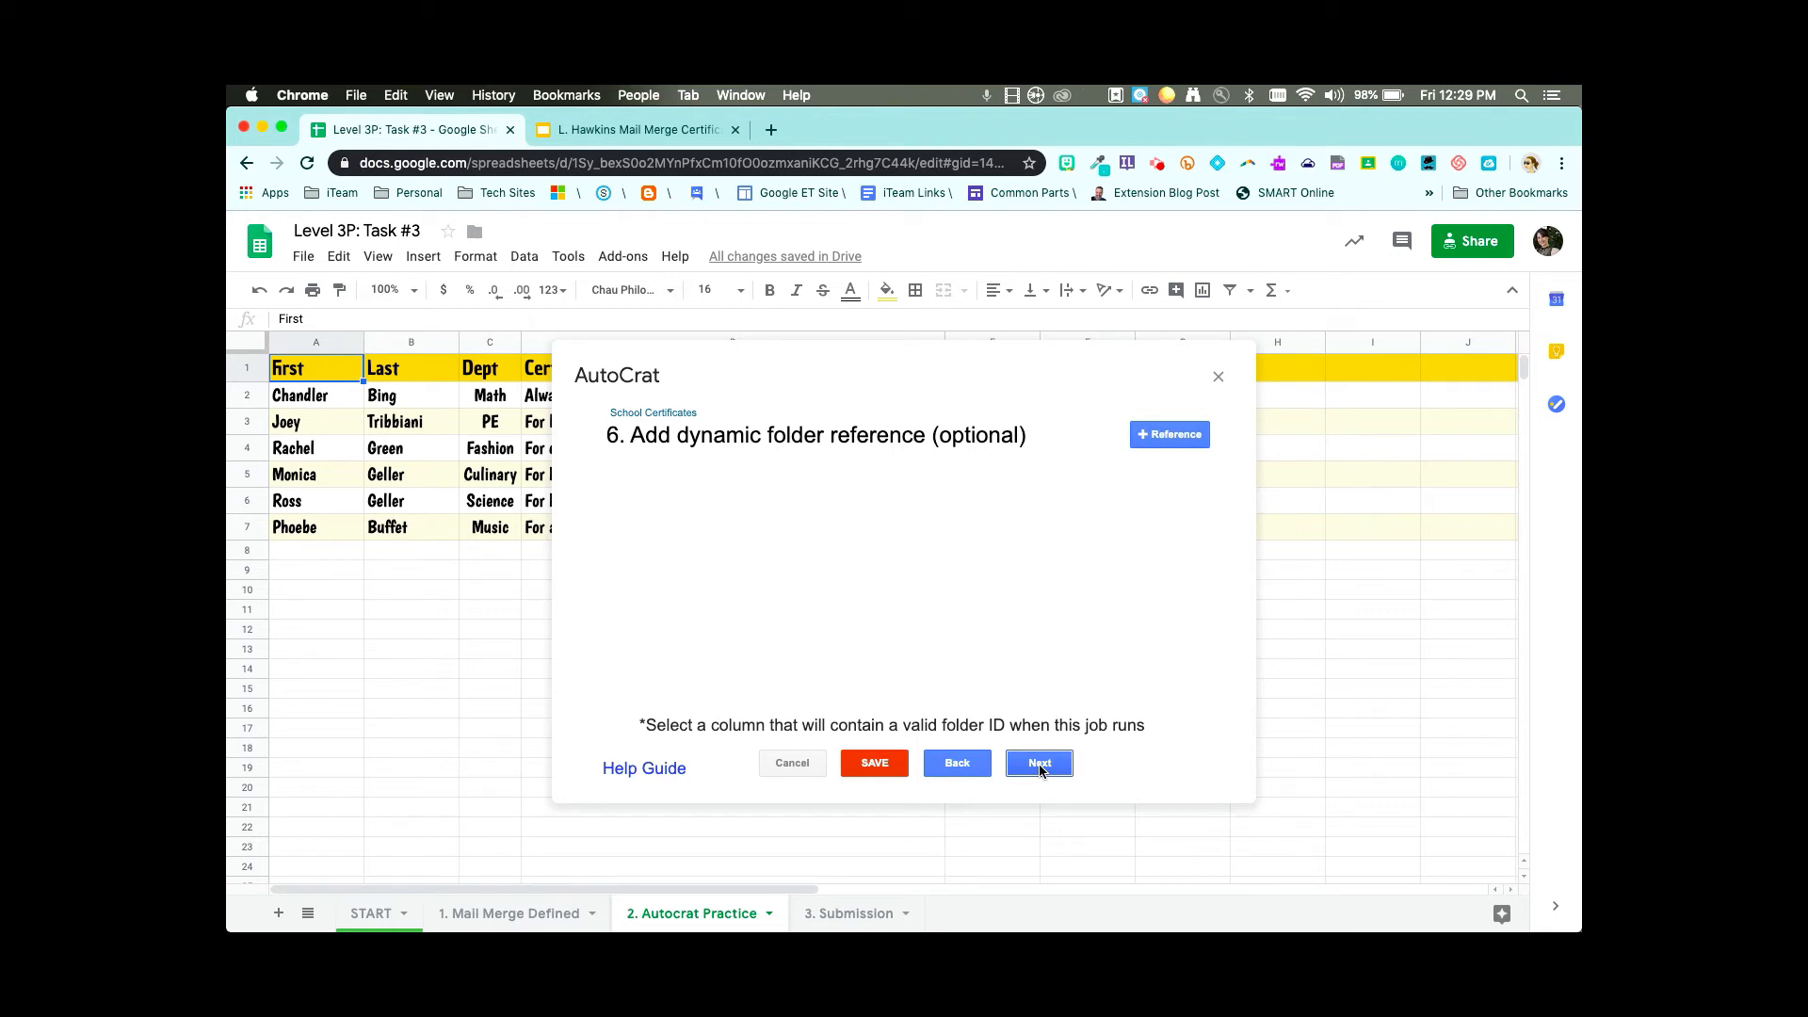
- Skip the optional dynamic folder reference and merge condition
left_click(1041, 770)
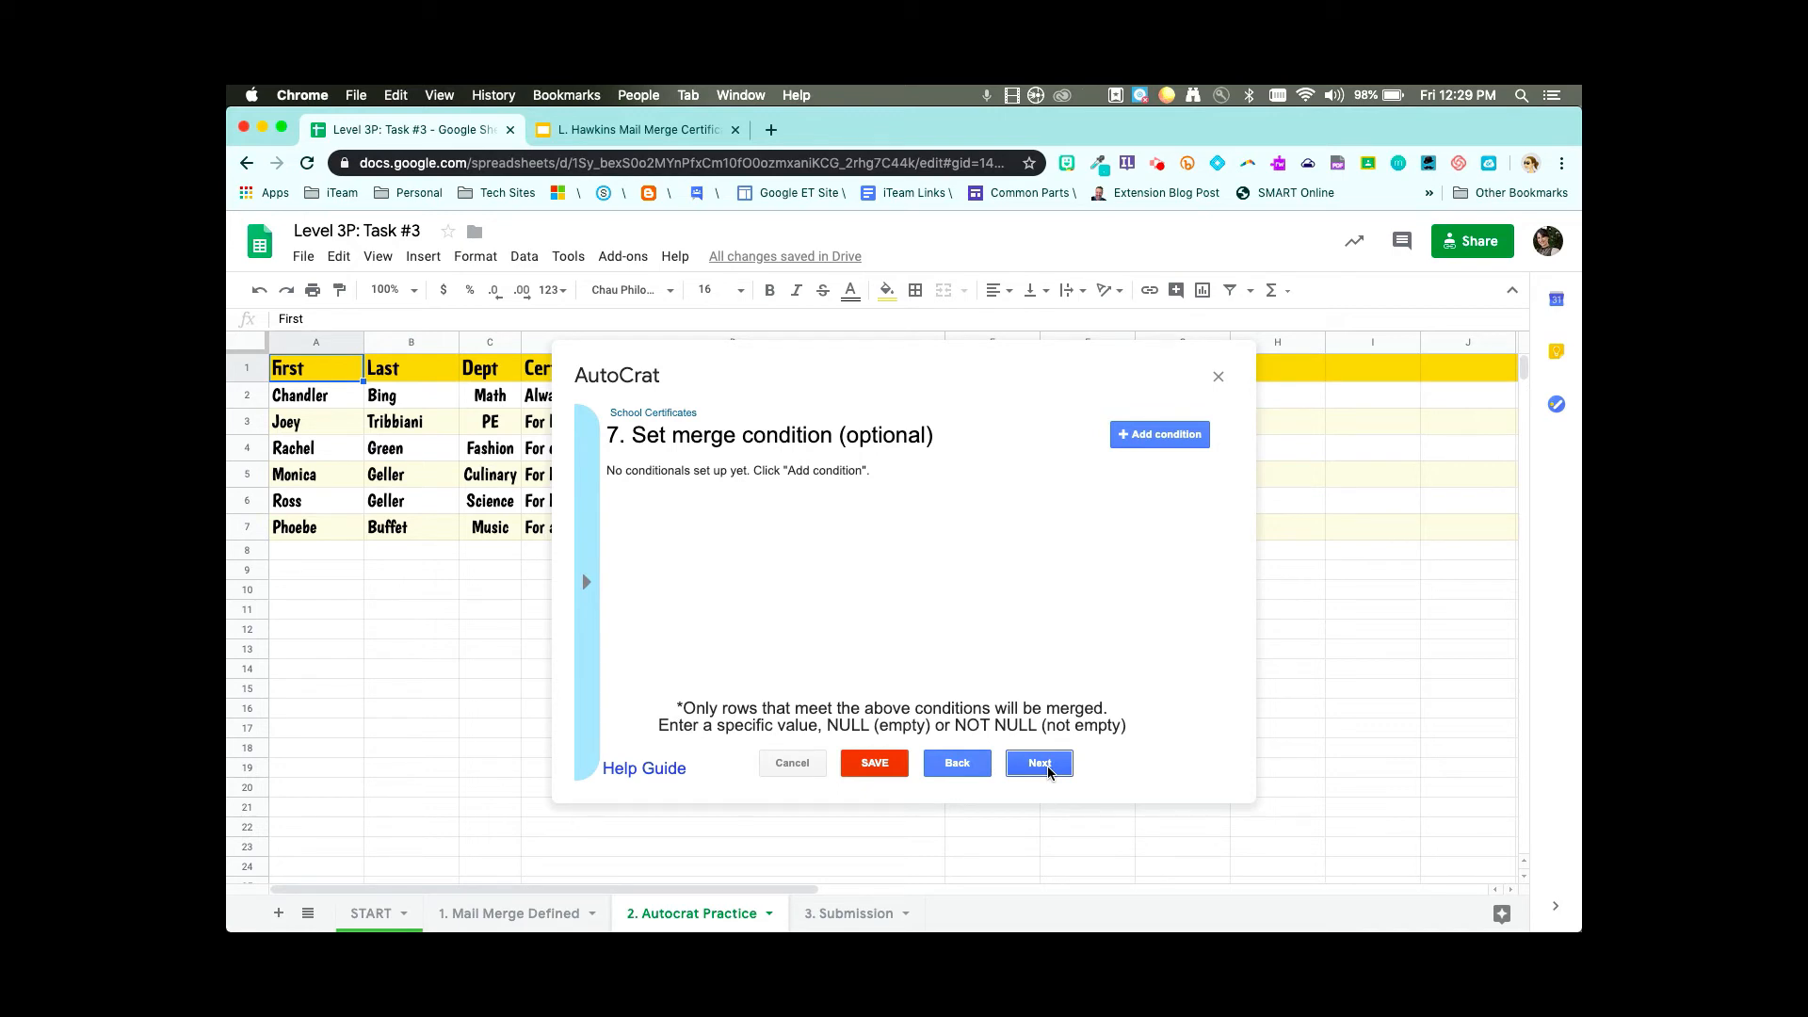
left_click(1045, 766)
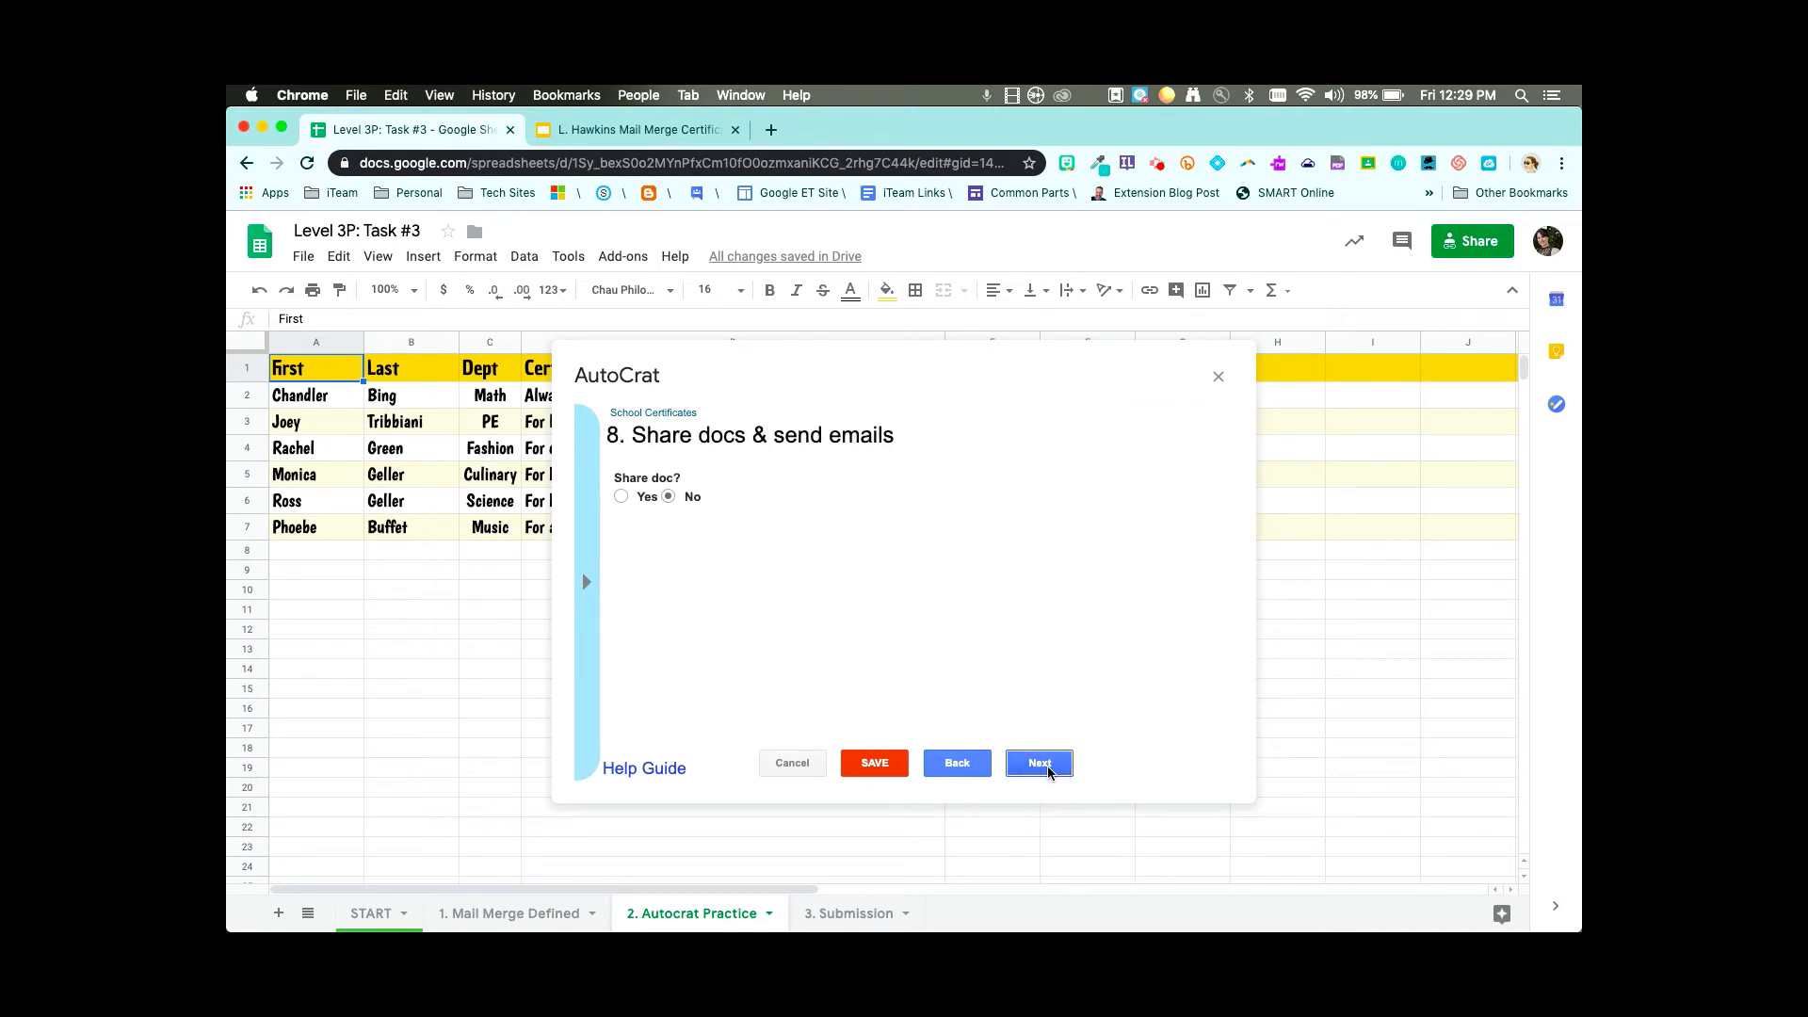
- Try the Share doc options, then set Share doc? back to No with no email recipient
left_click(622, 498)
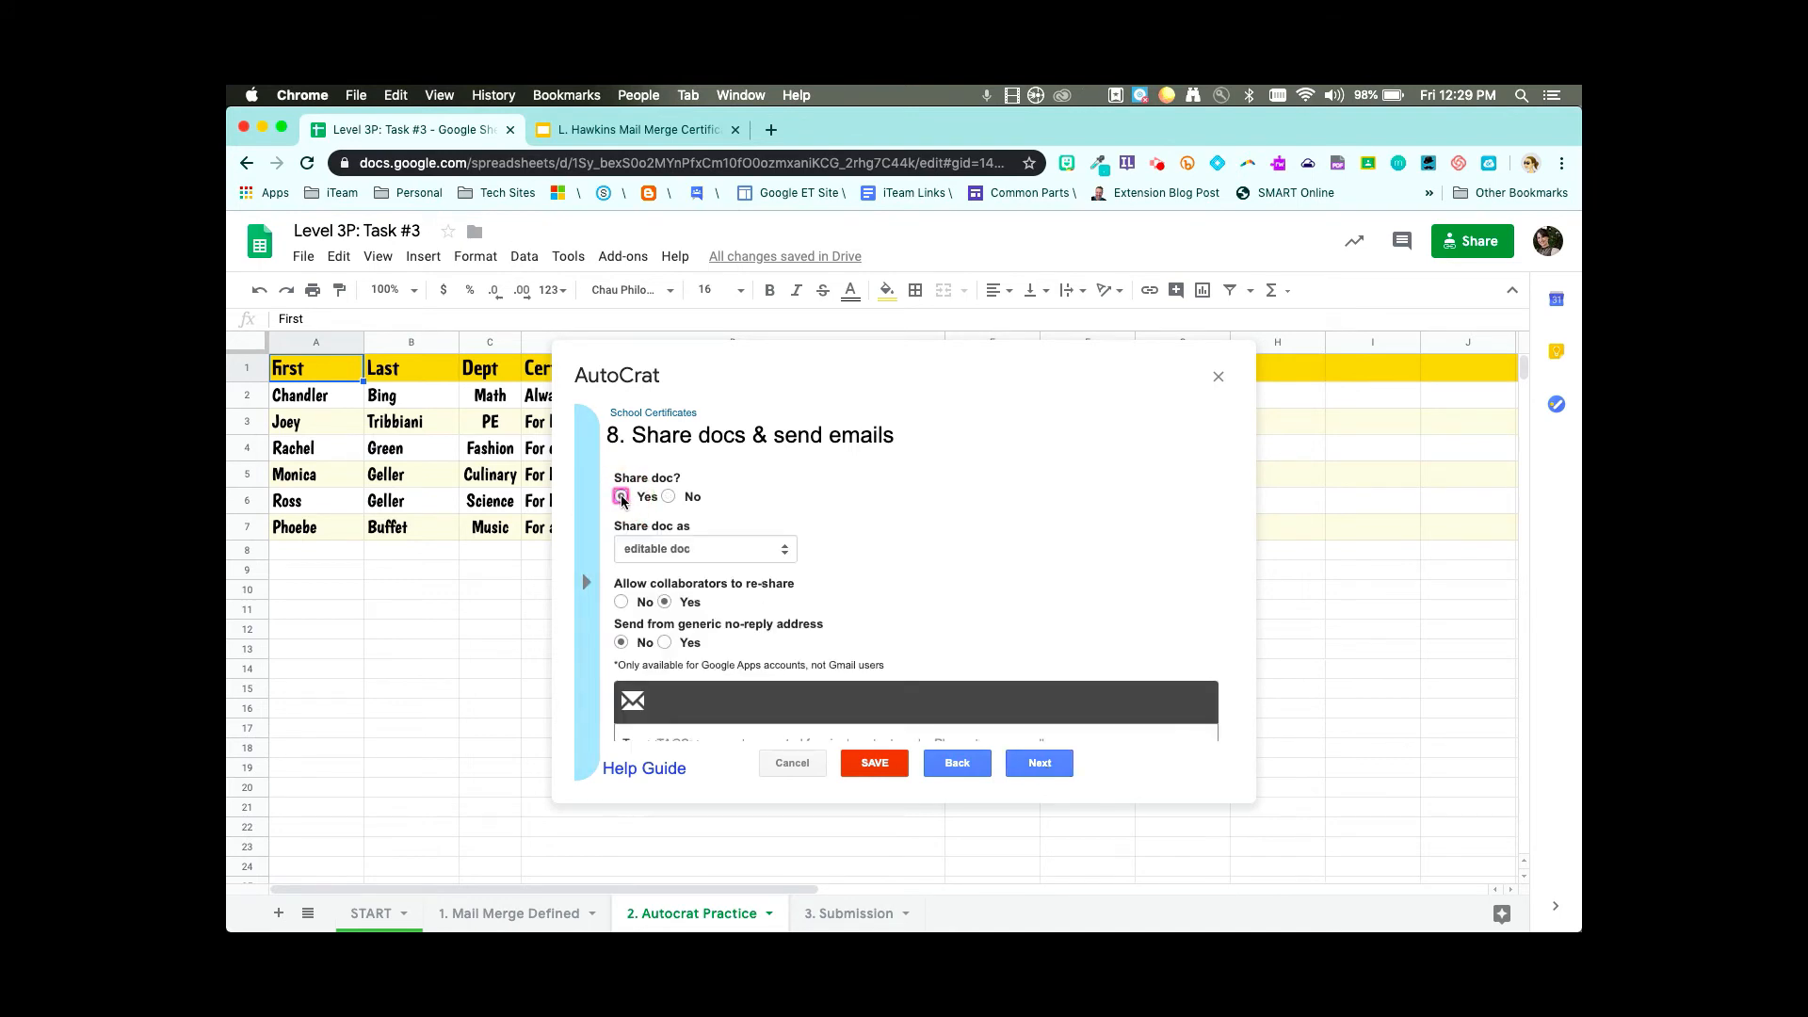
scroll(771, 693, "down", 5)
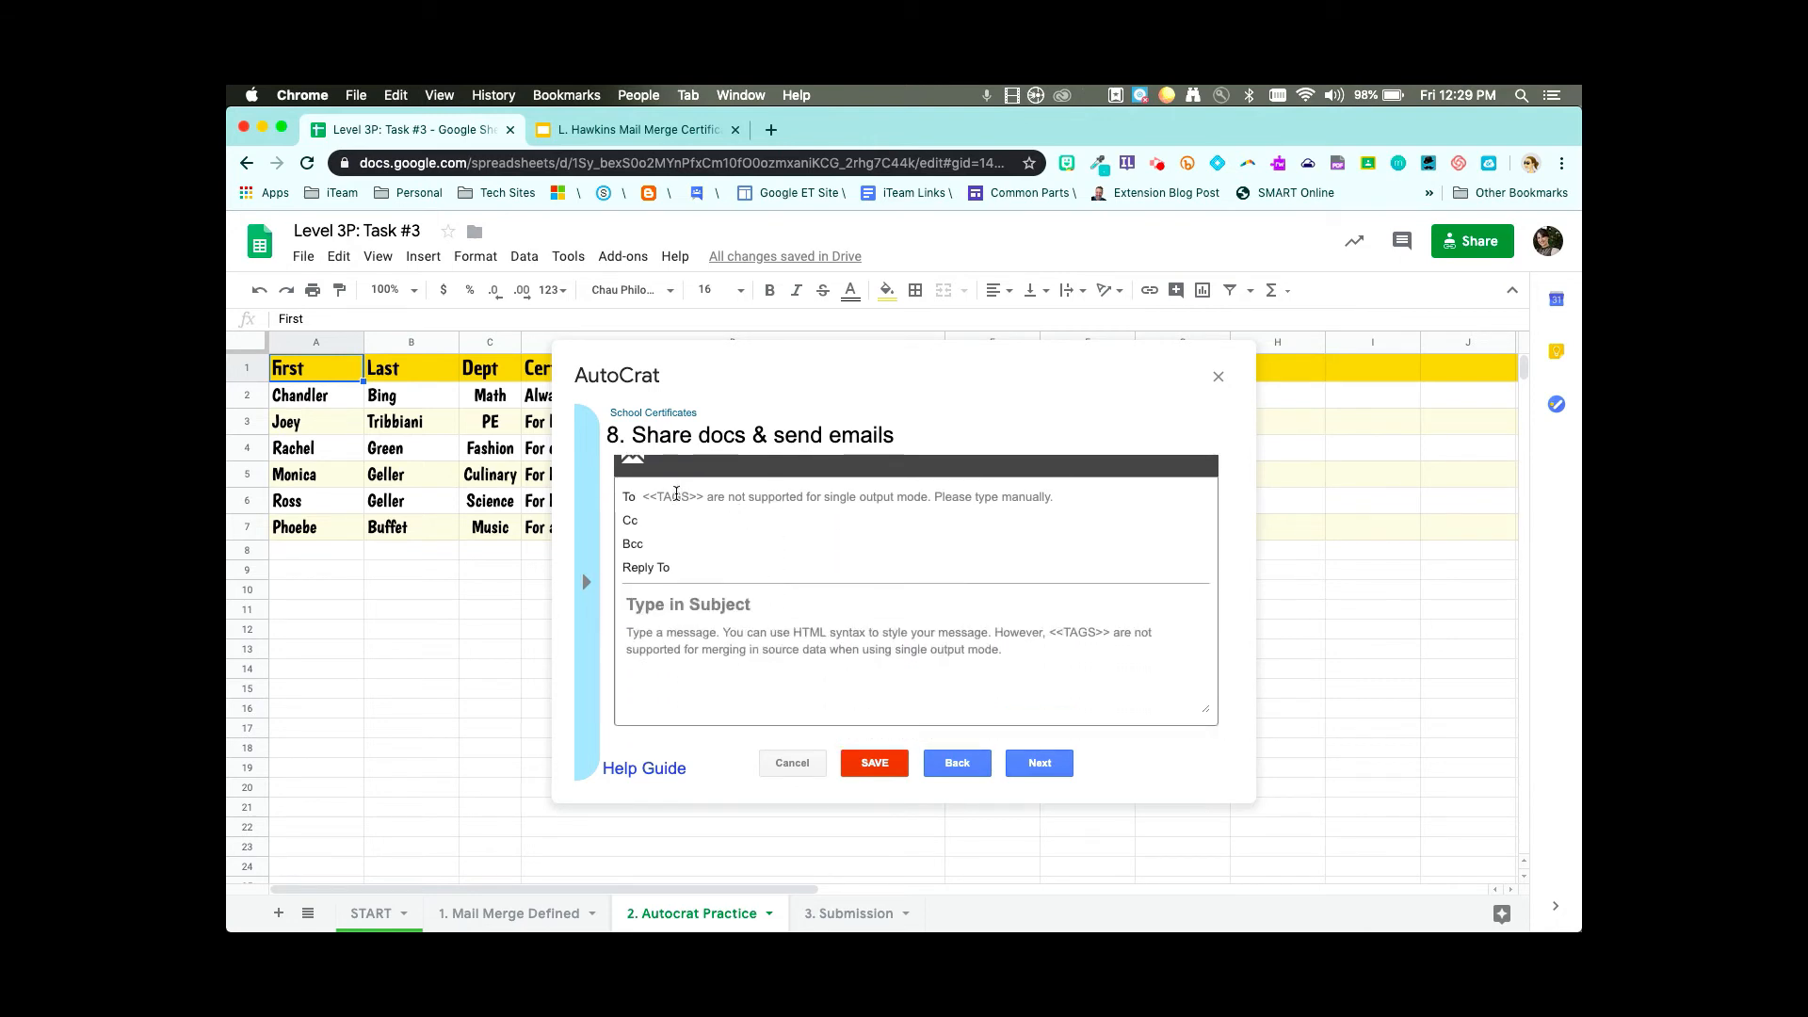
left_click(676, 496)
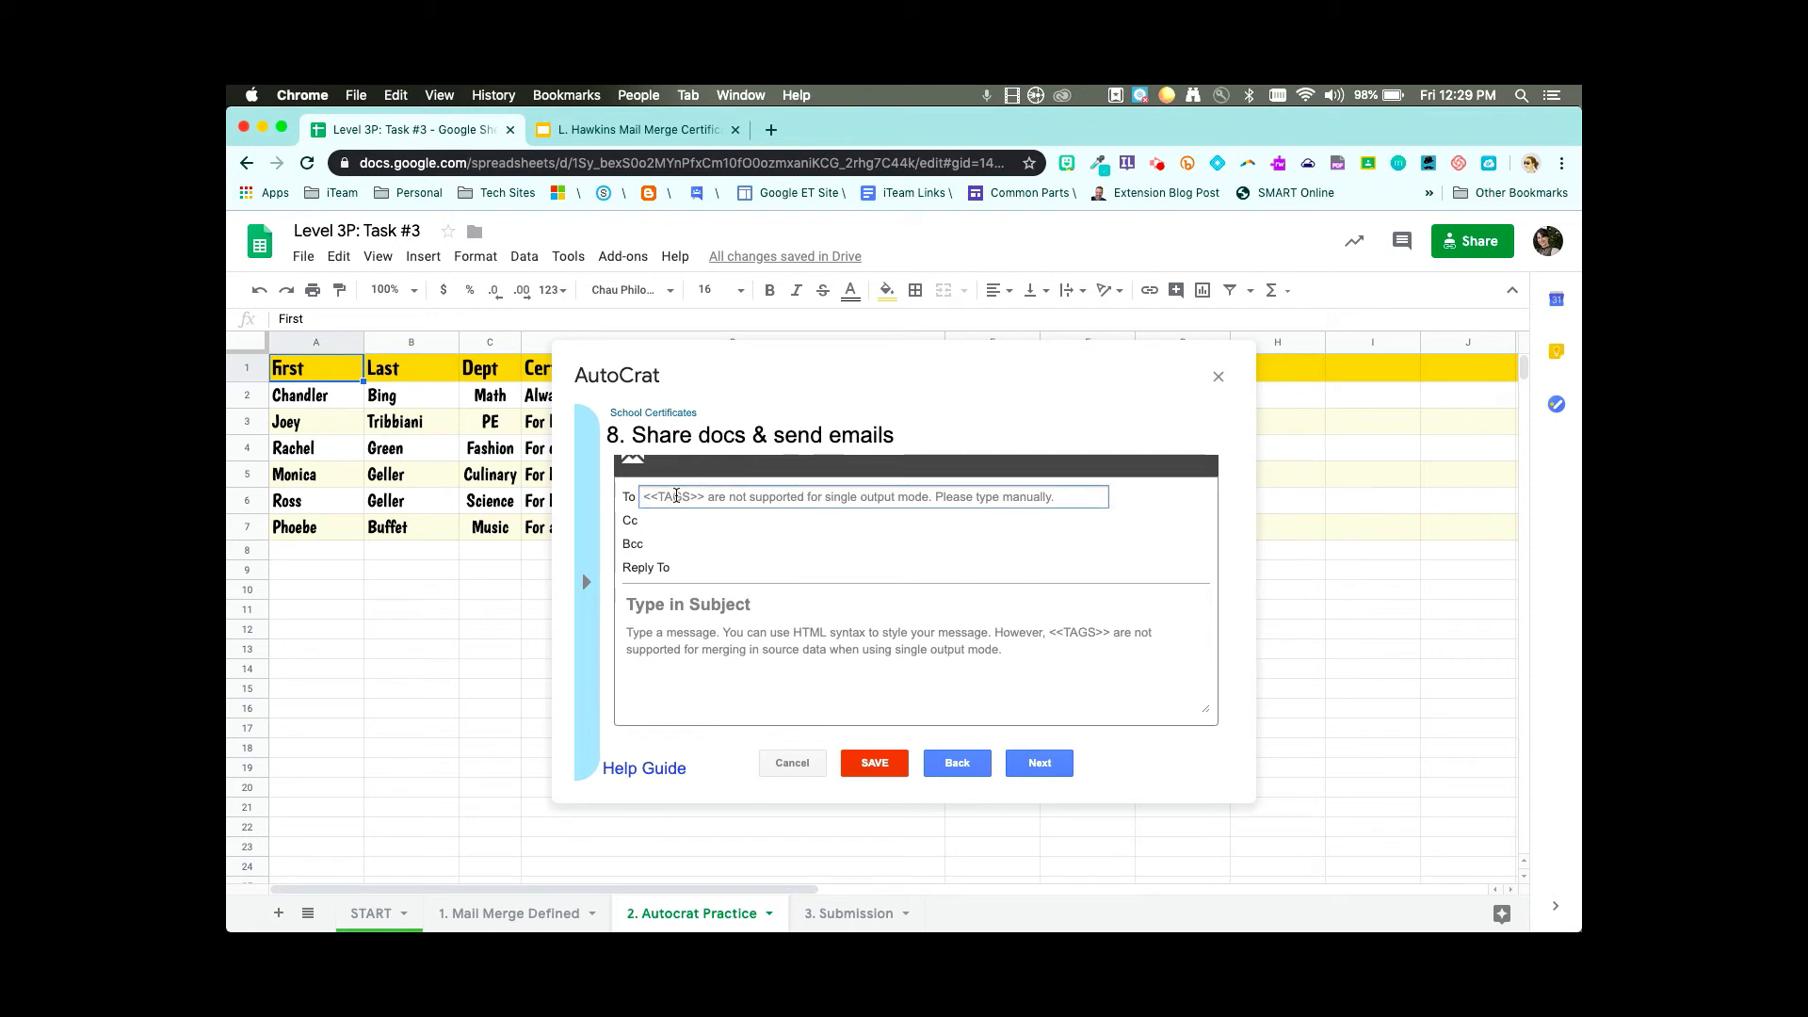
type("<<emai")
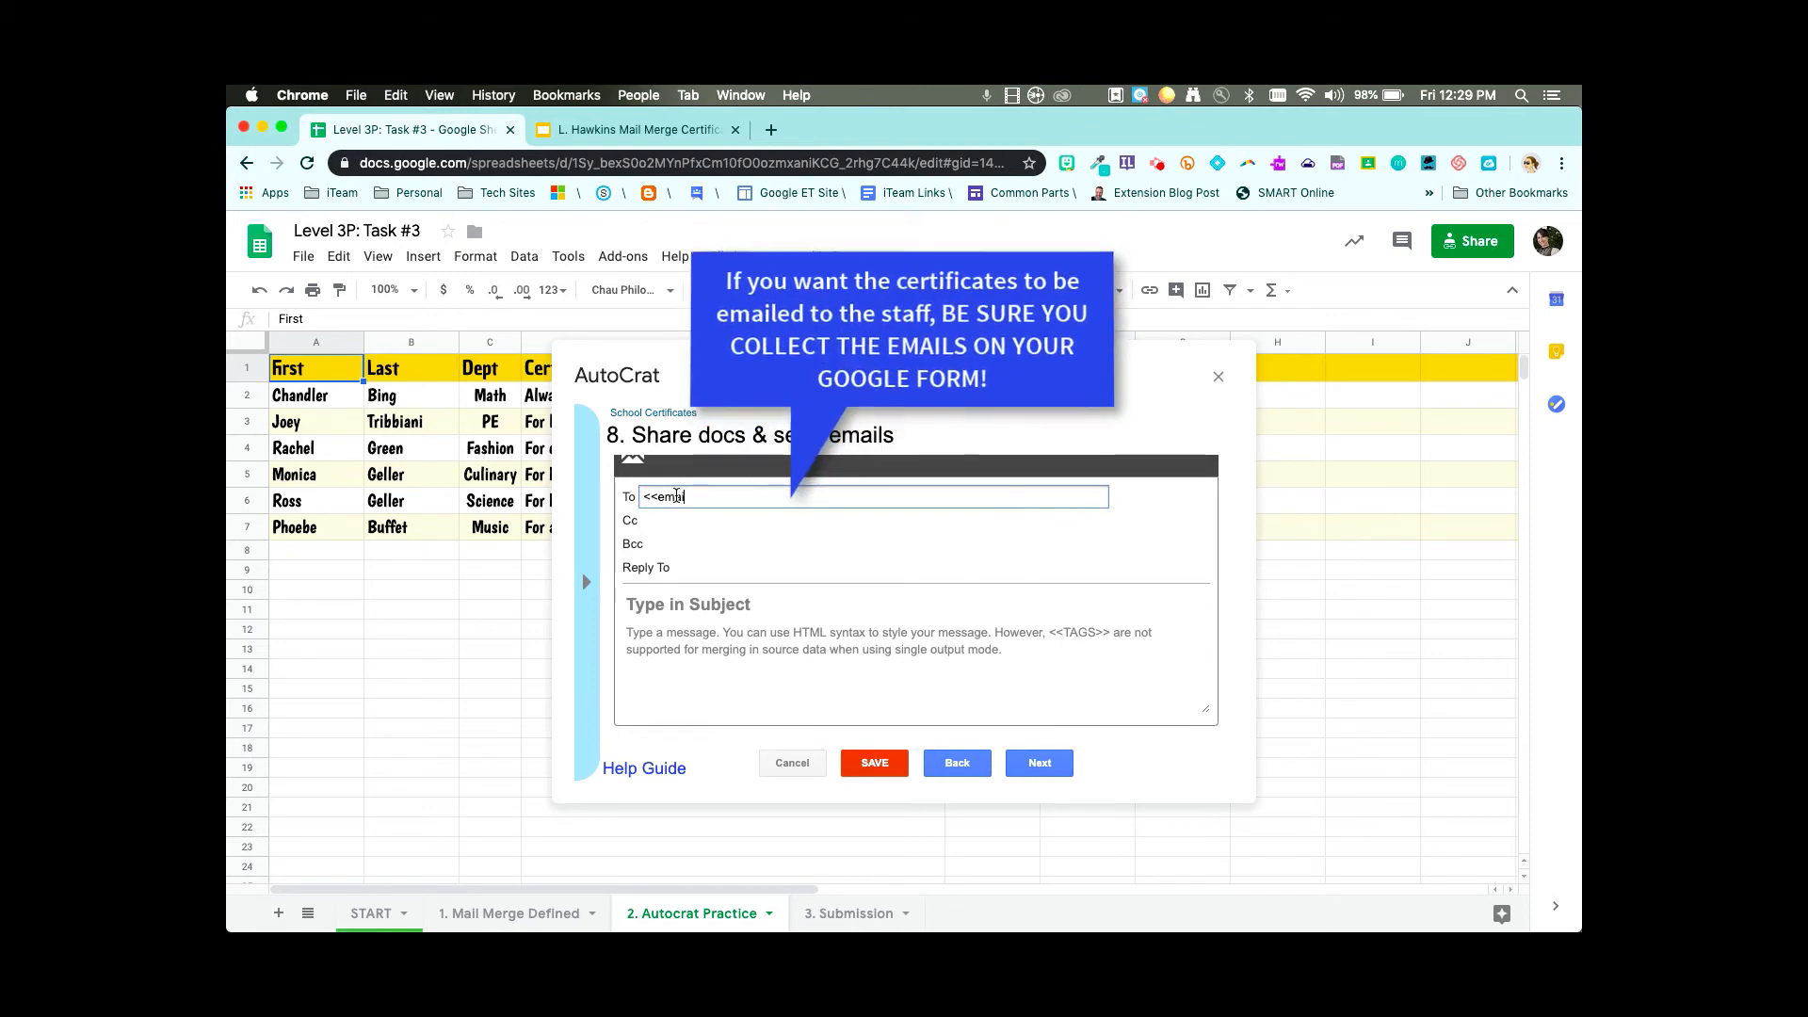
type("l>>")
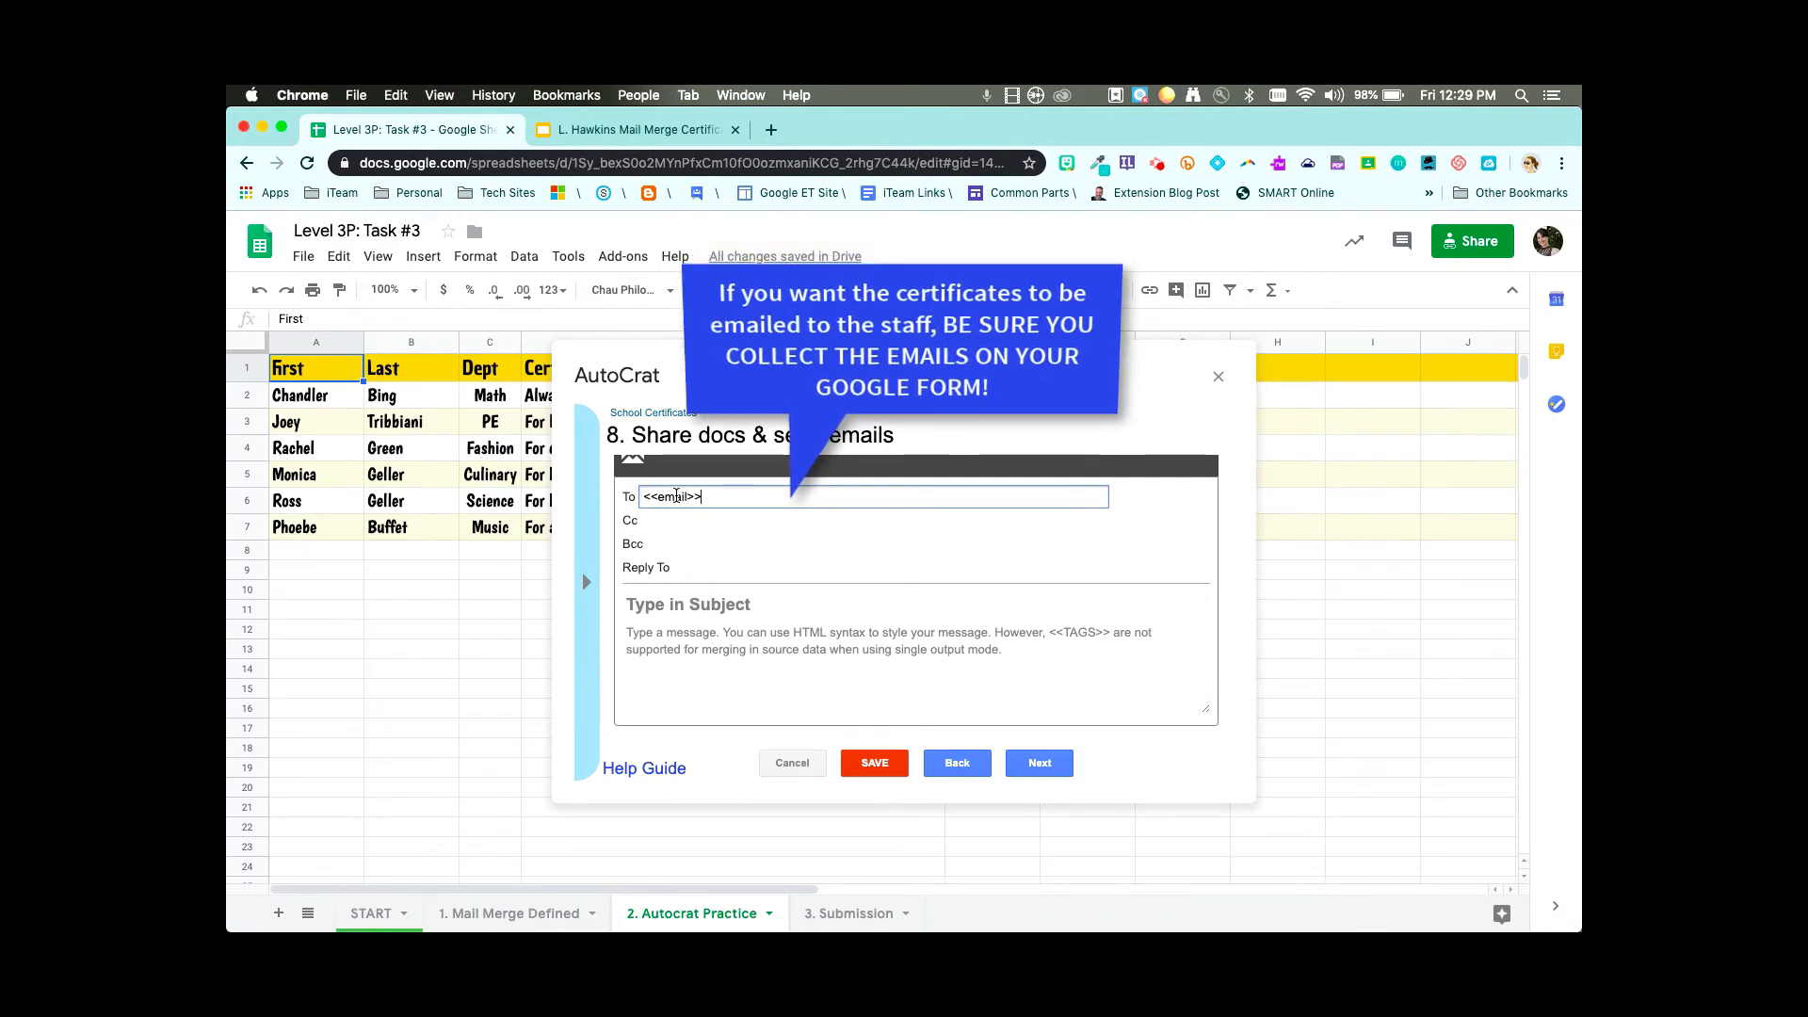
key("BackSpace")
key("BackSpace")
key("BackSpace")
key("BackSpace")
key("BackSpace")
key("BackSpace")
key("BackSpace")
key("BackSpace")
key("BackSpace")
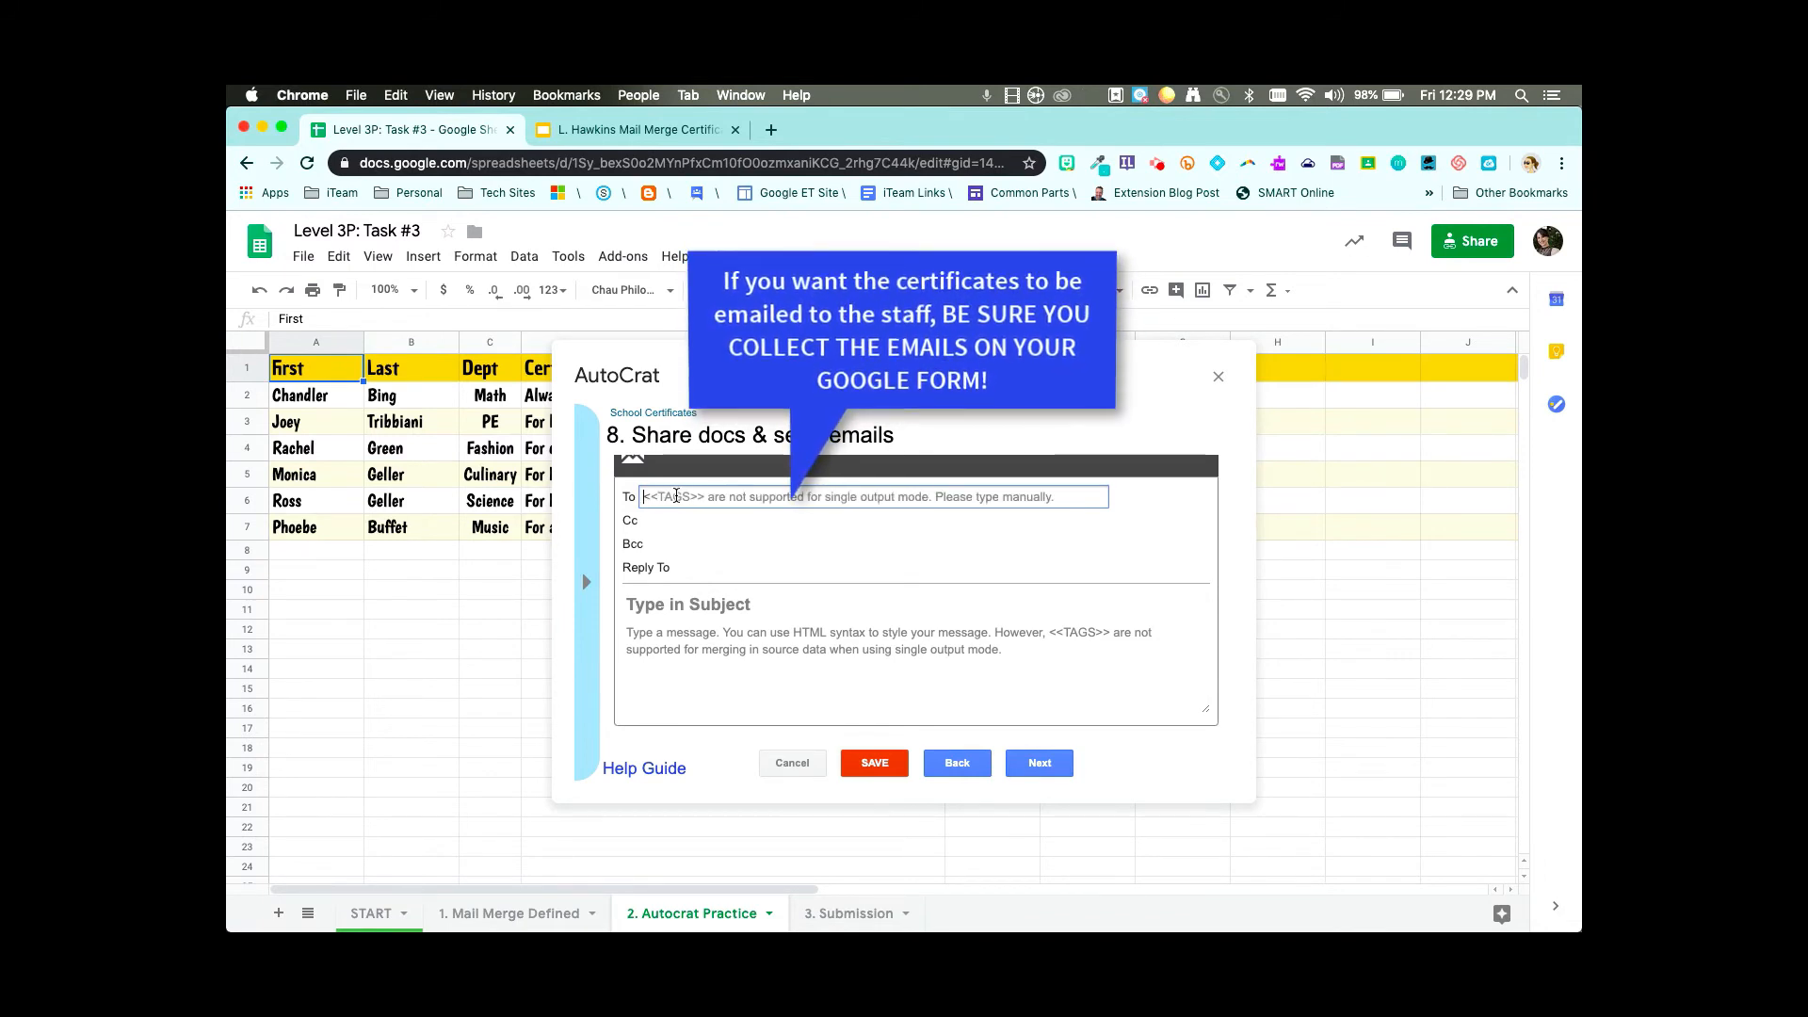
scroll(674, 508, "up", 3)
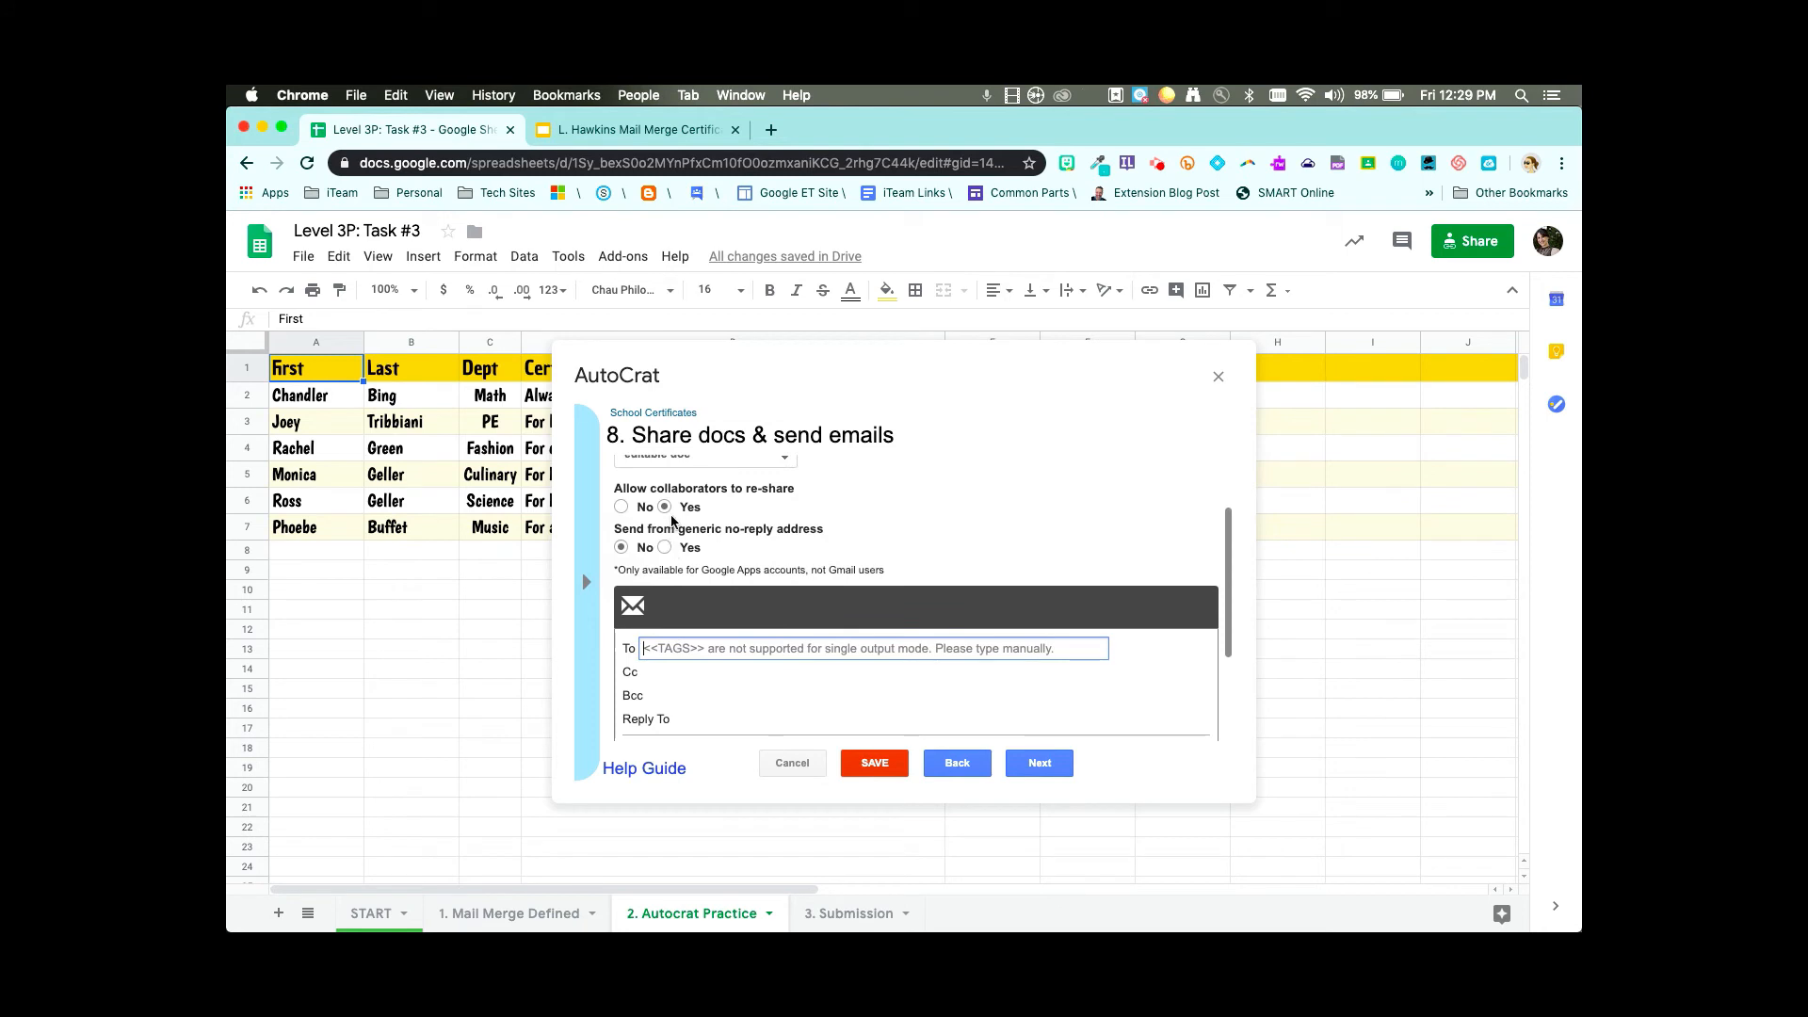
scroll(641, 504, "up", 1)
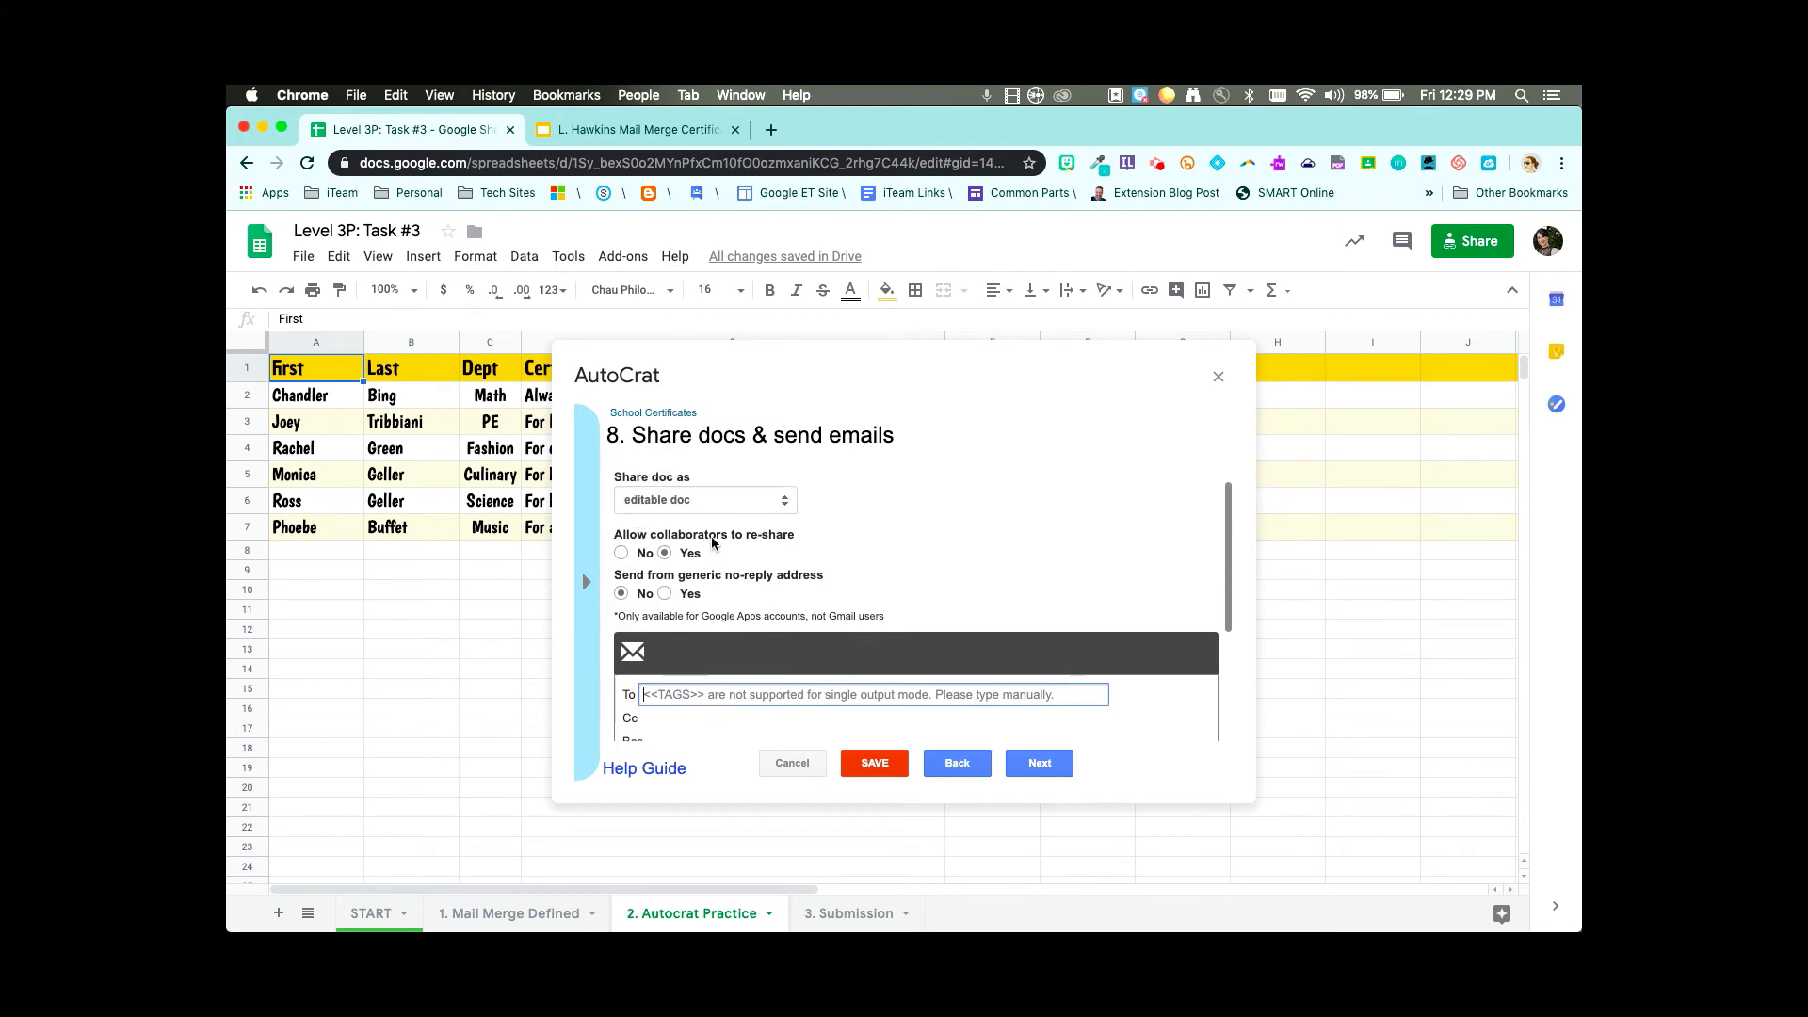
left_click(732, 505)
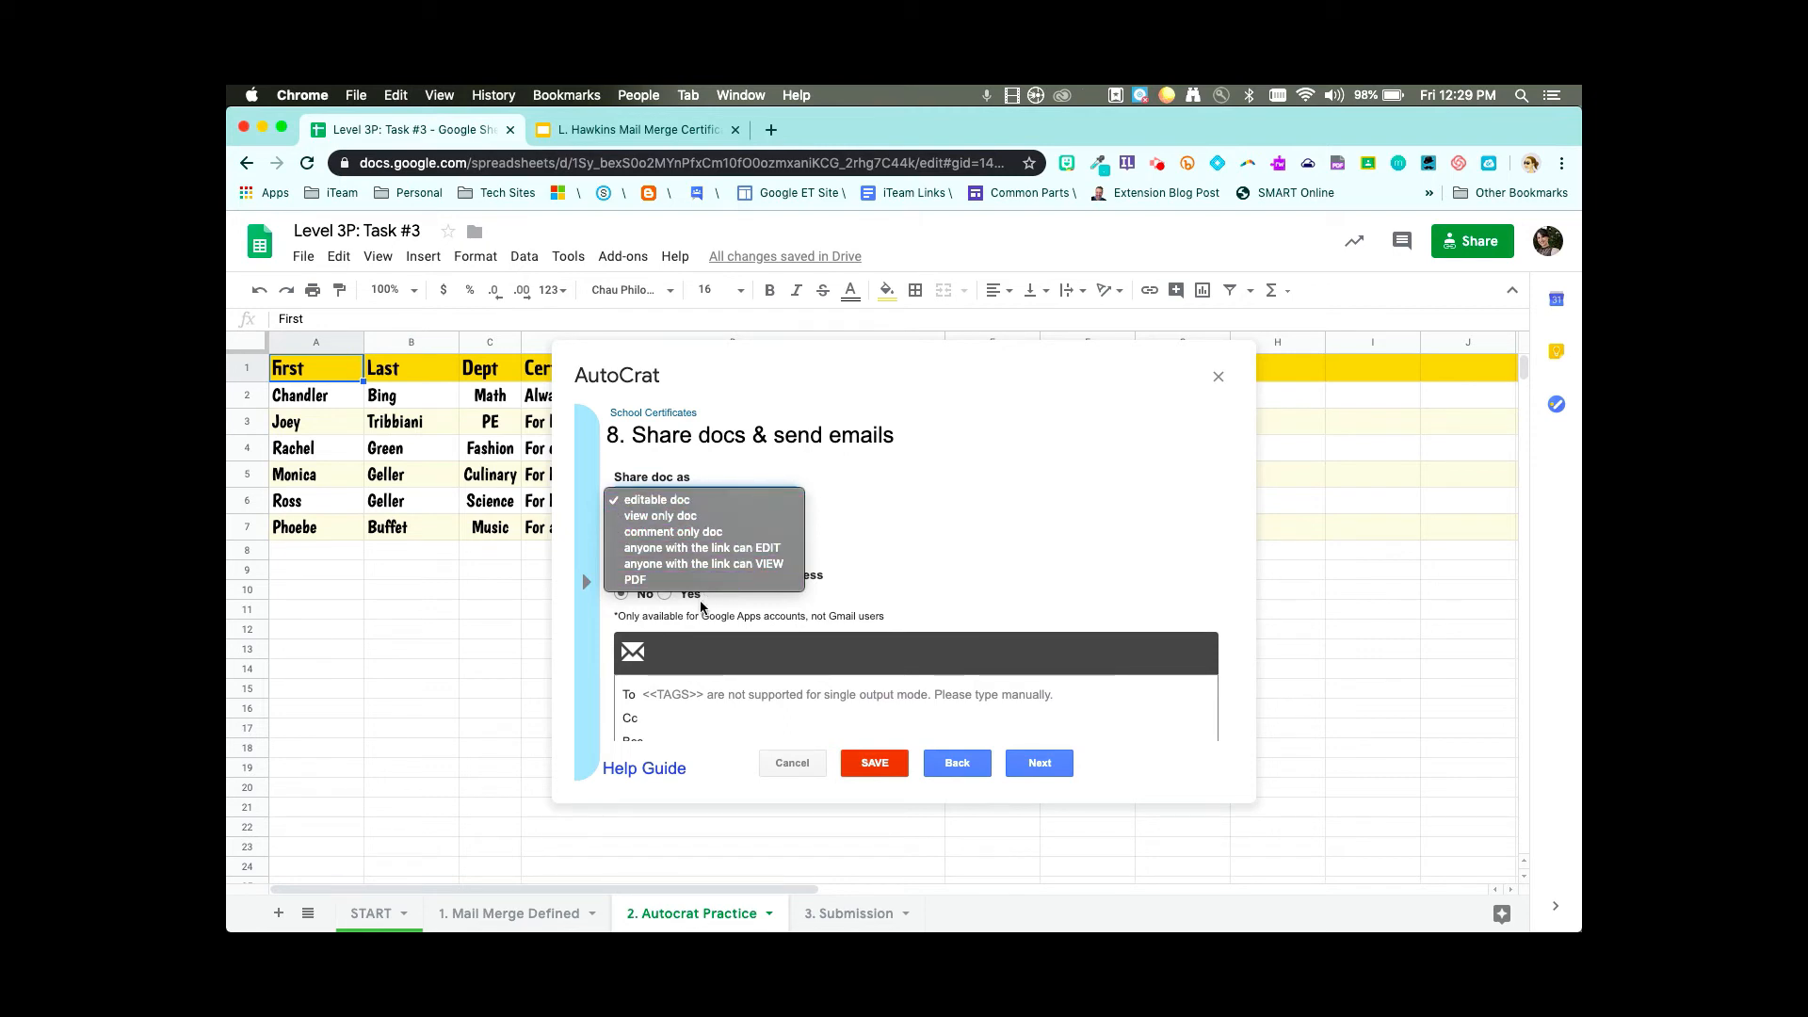
left_click(745, 502)
scroll(794, 537, "up", 2)
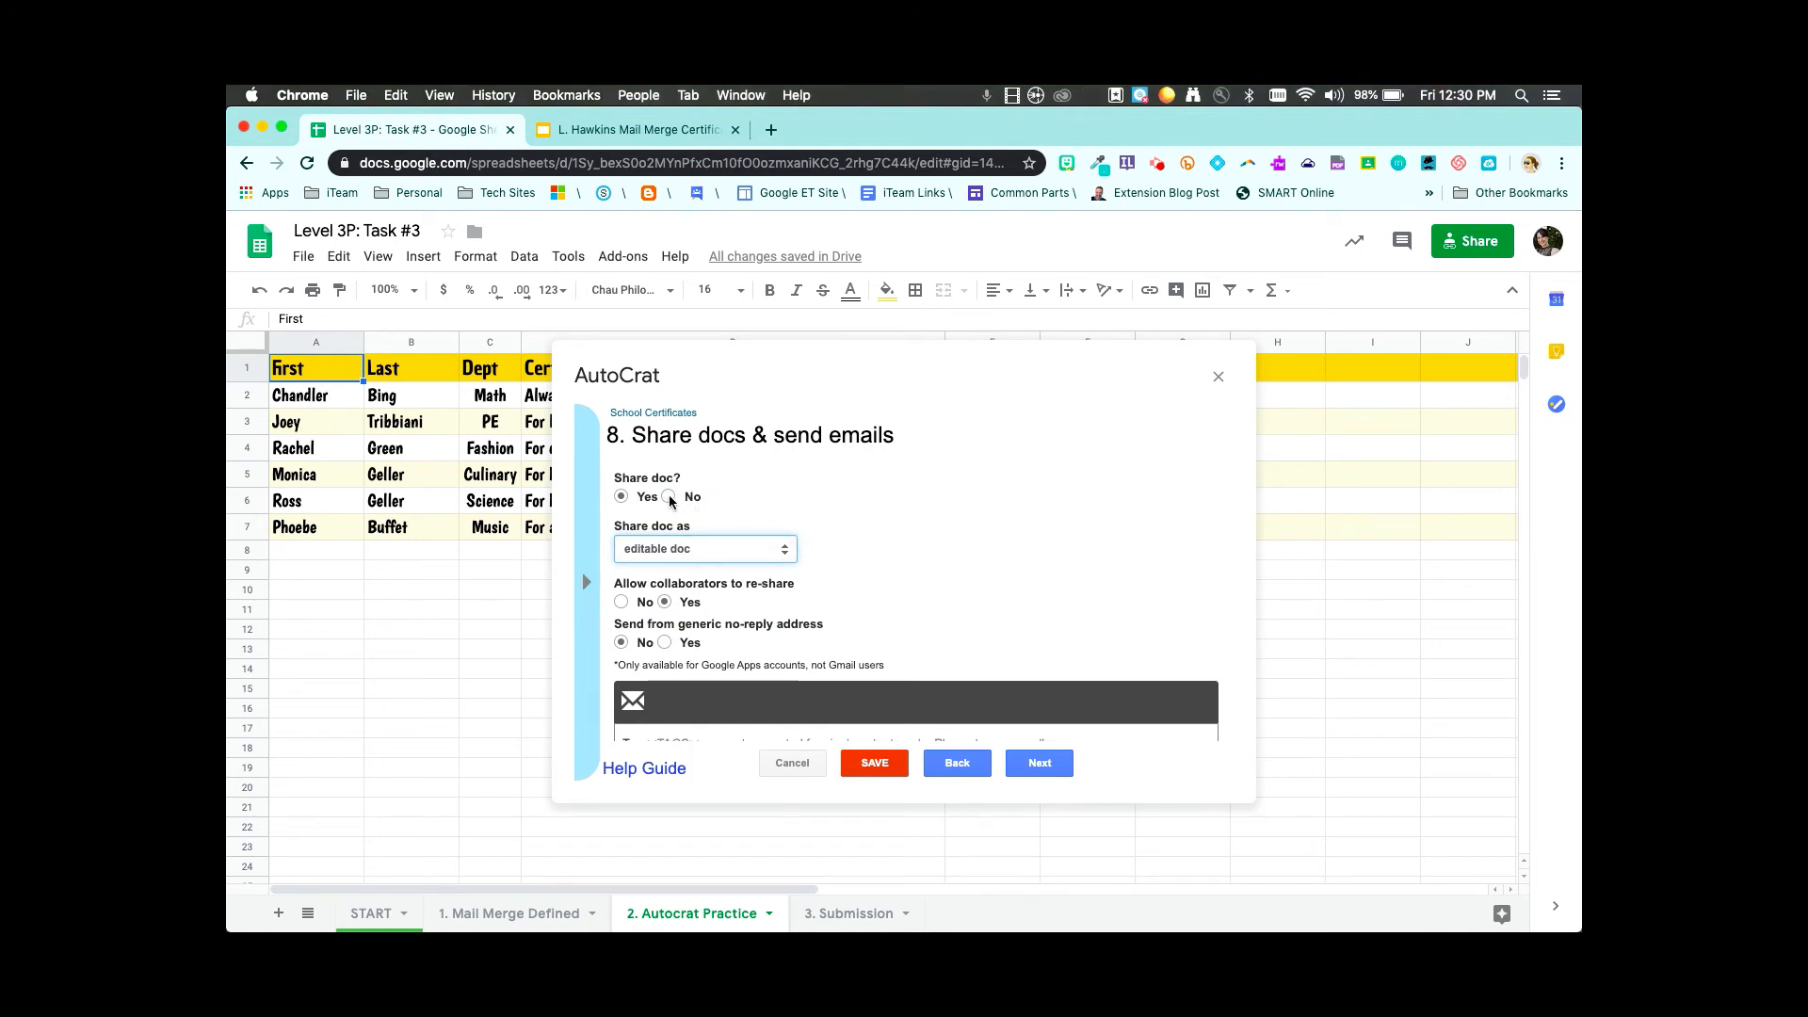
left_click(669, 496)
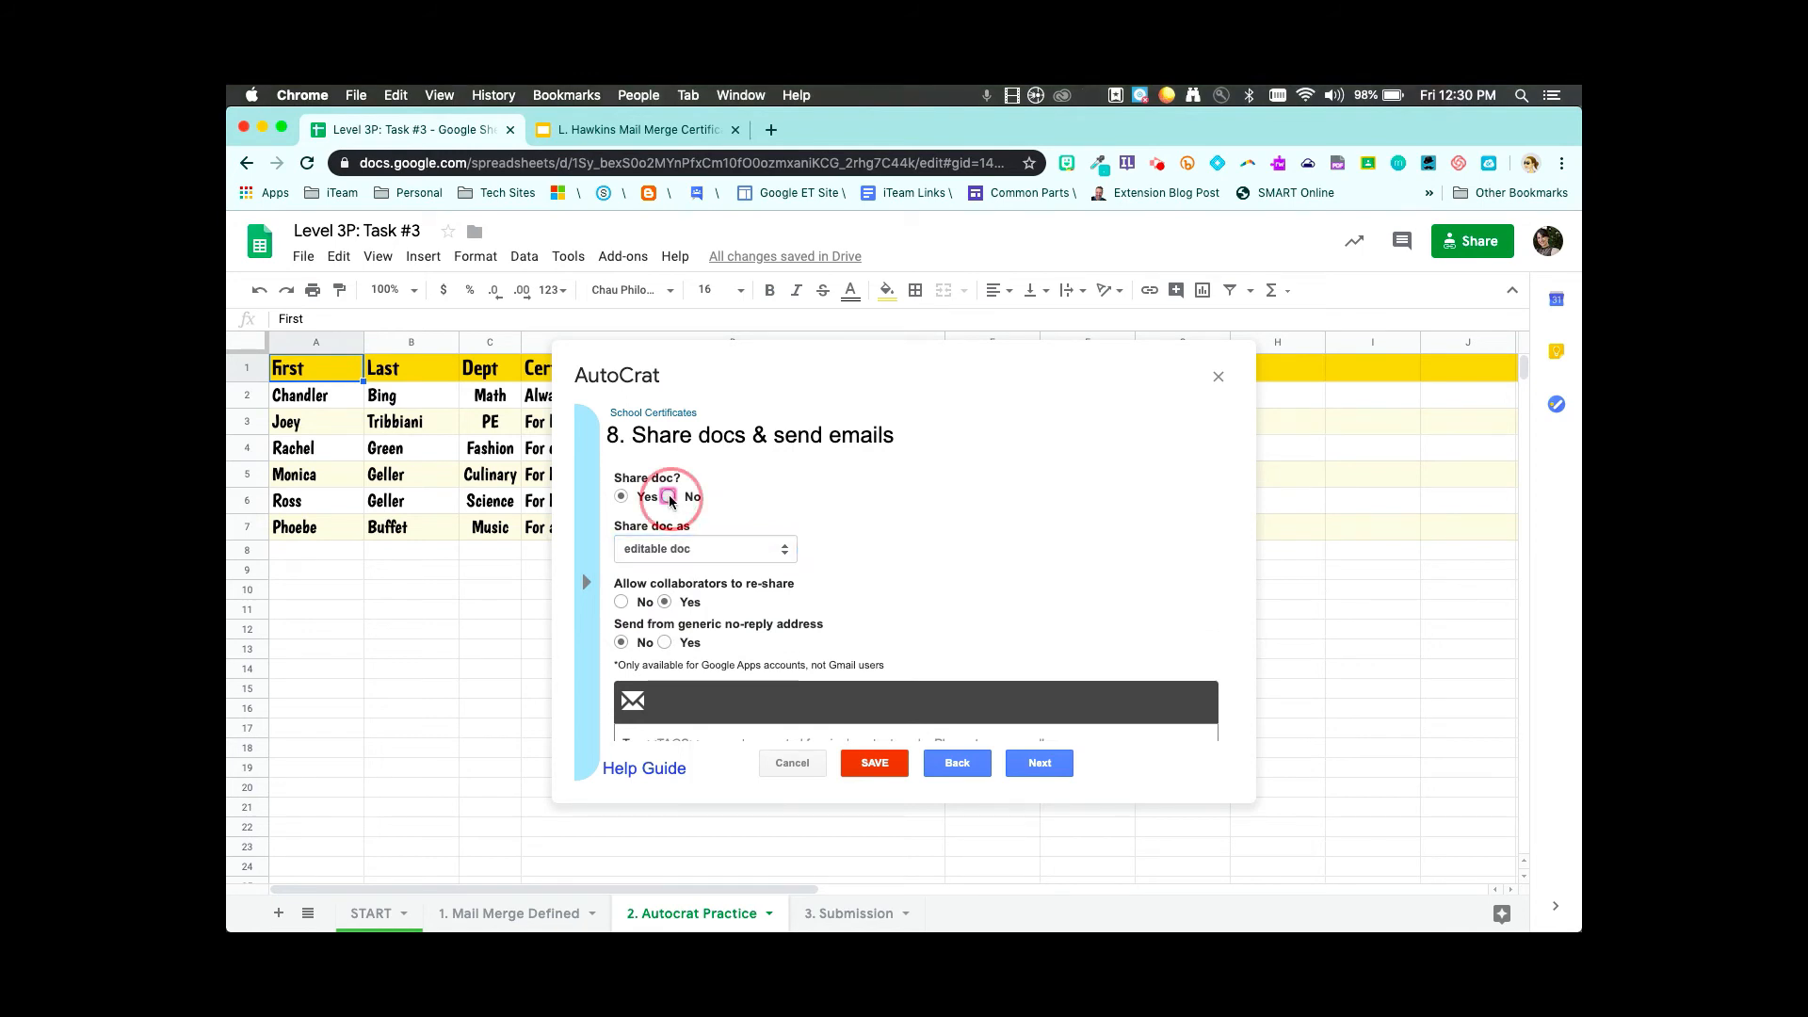
left_click(1040, 765)
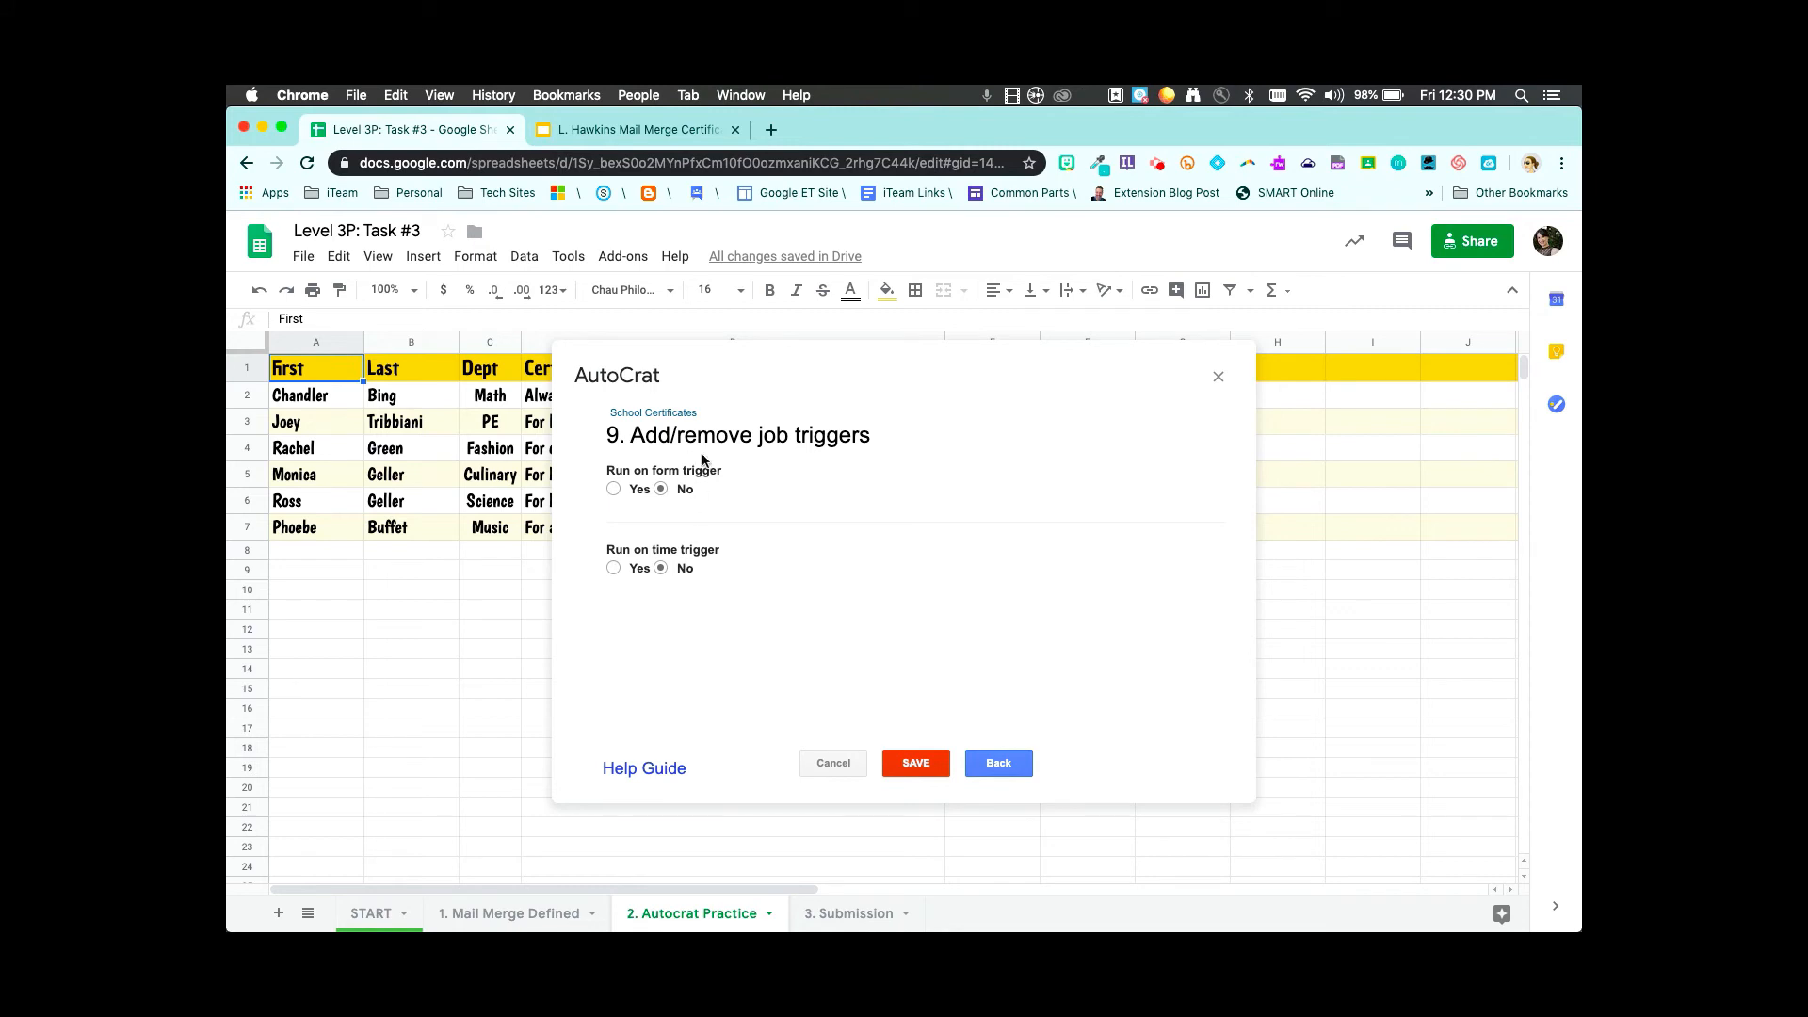
- Save the School Certificates job with form and time triggers both left on No
left_click(918, 764)
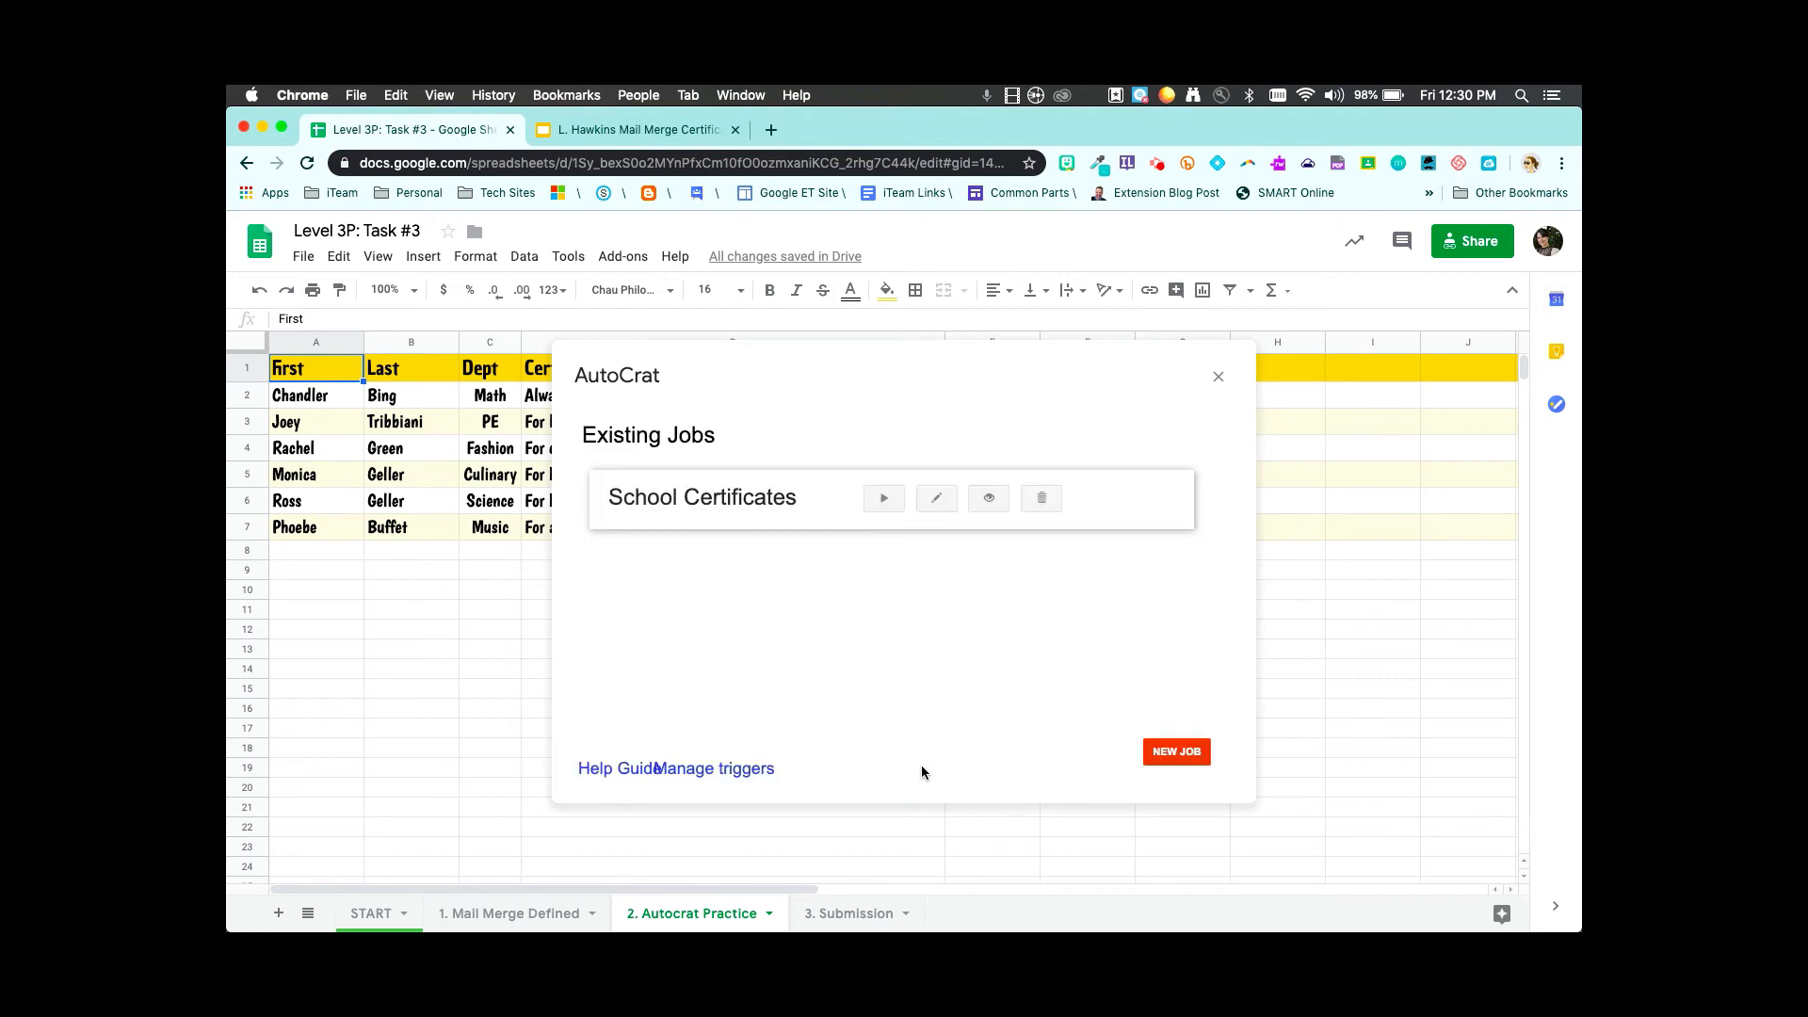
- Run the School Certificates job and open the School Schoology deck from cell G2's link
left_click(885, 507)
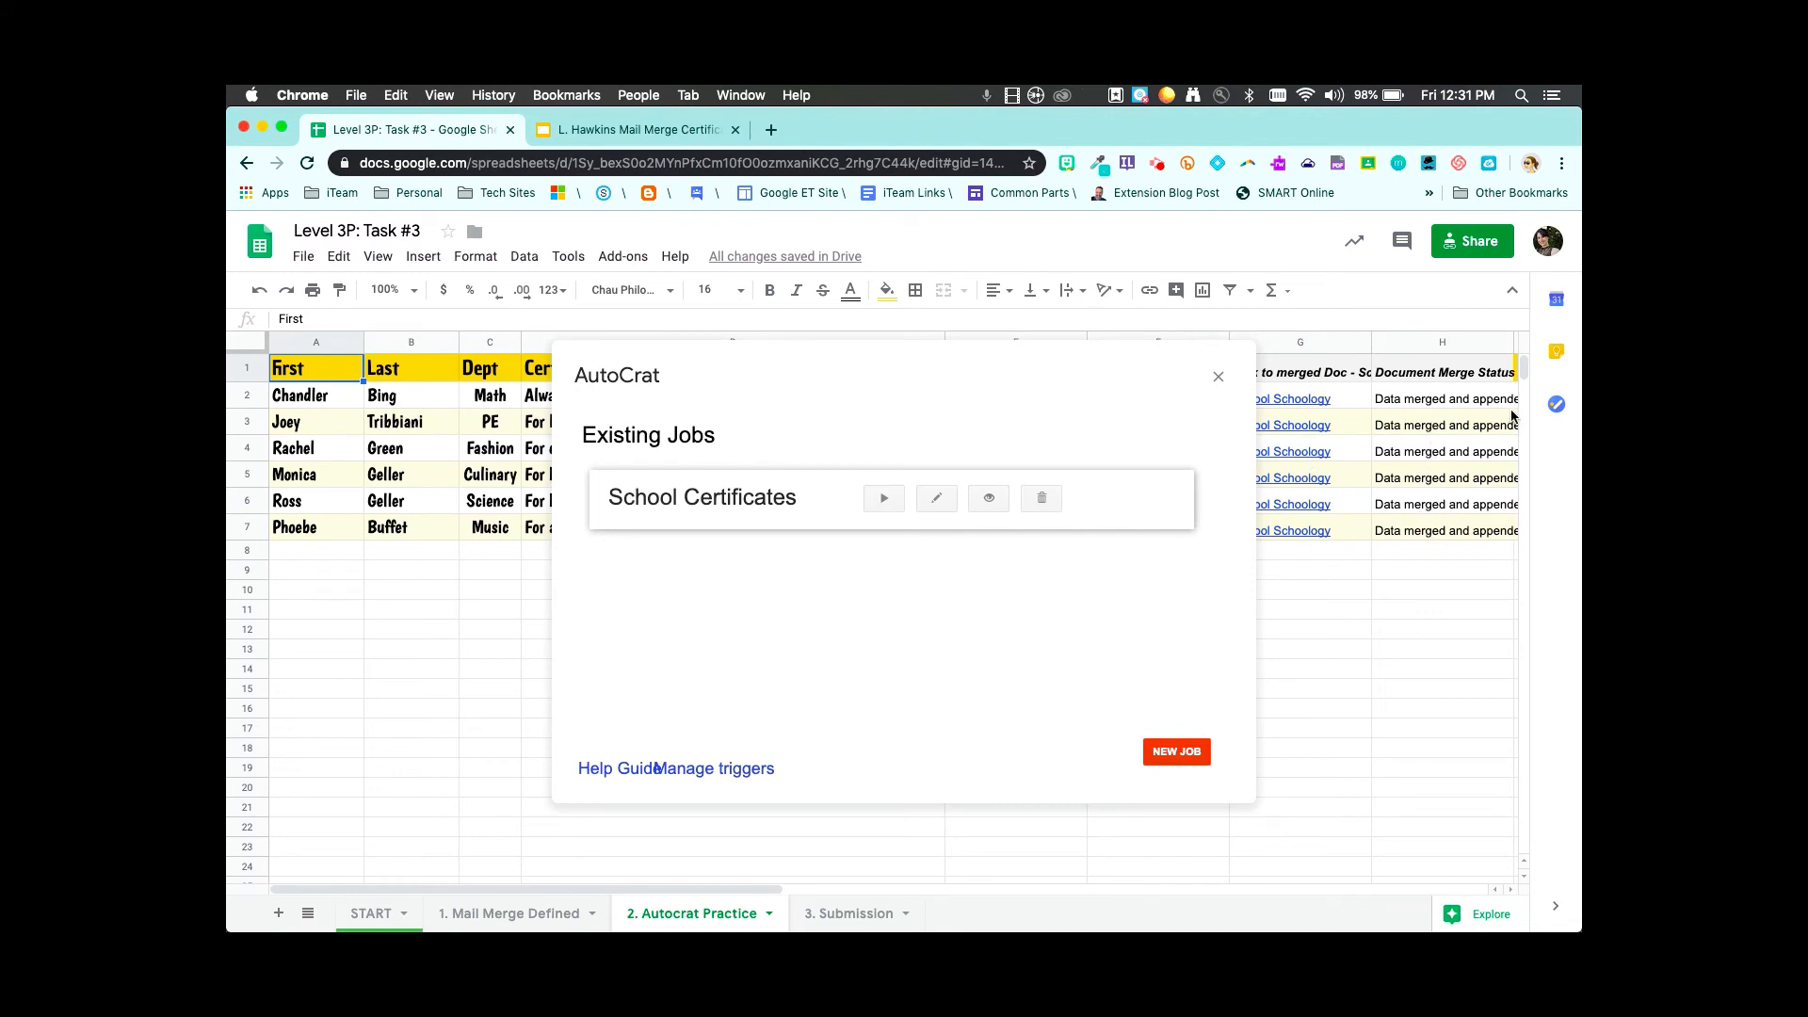
left_click(1221, 379)
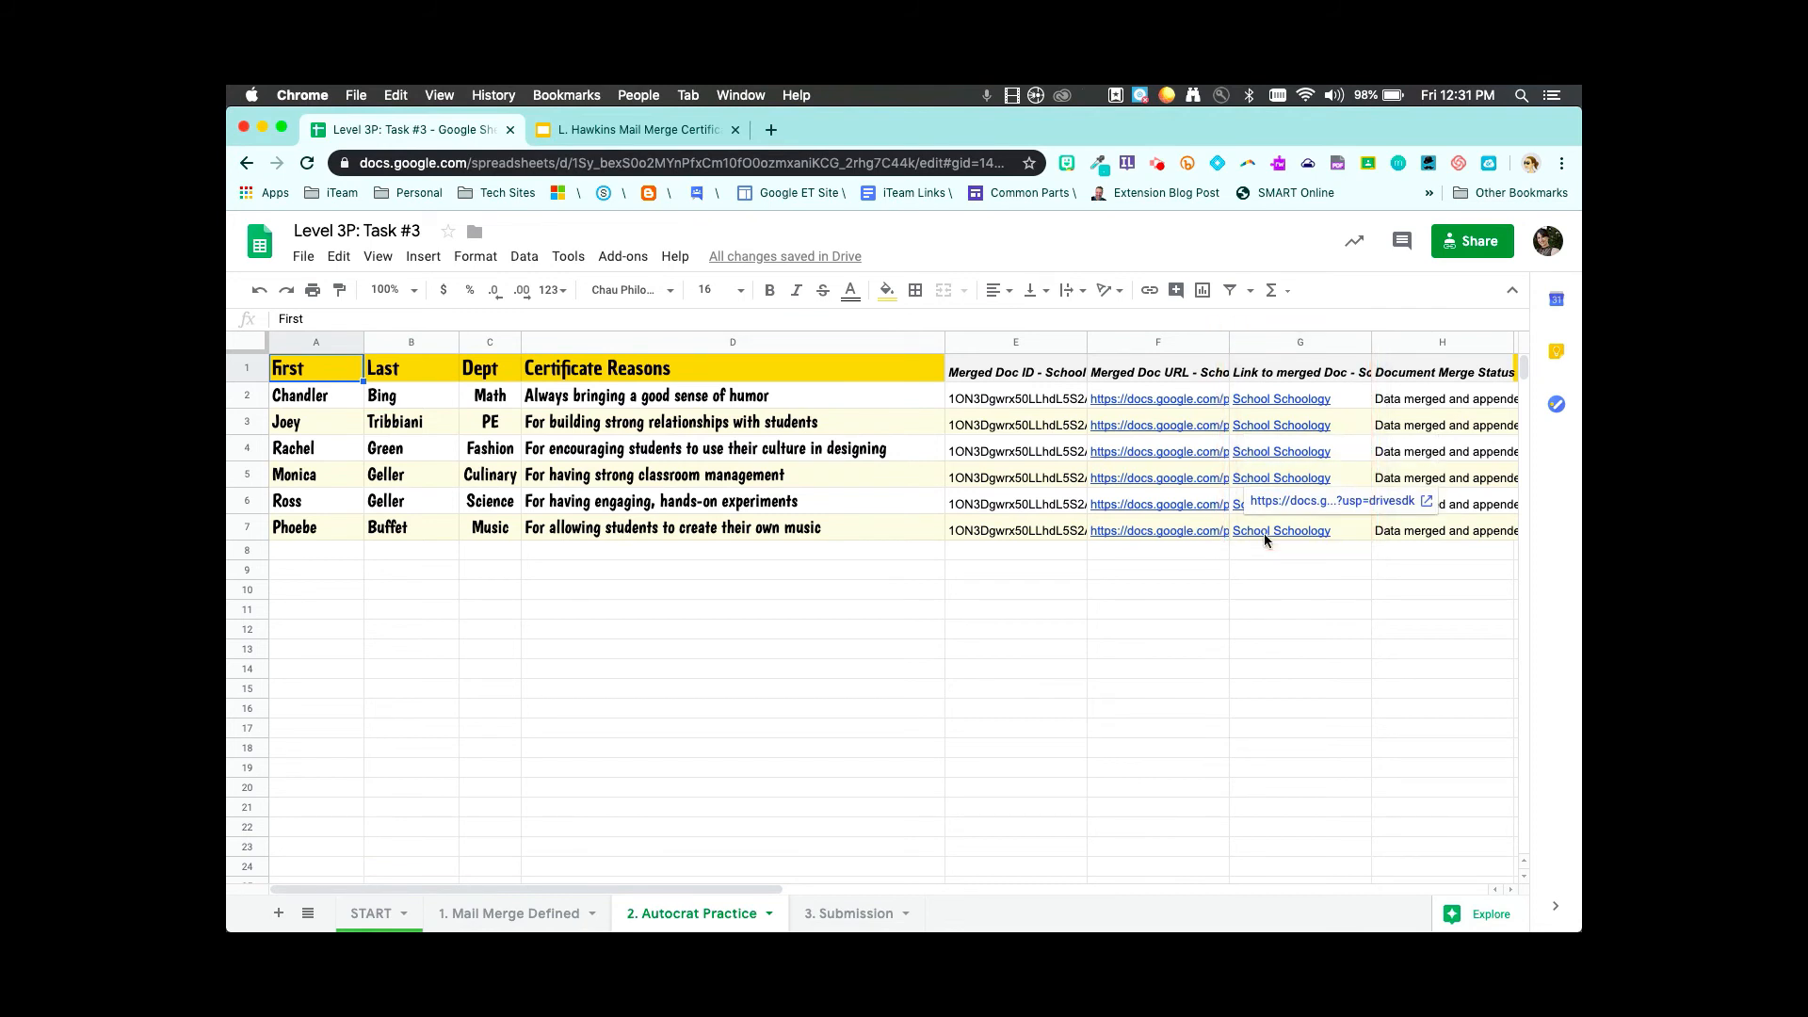
left_click(1286, 395)
left_click(1296, 371)
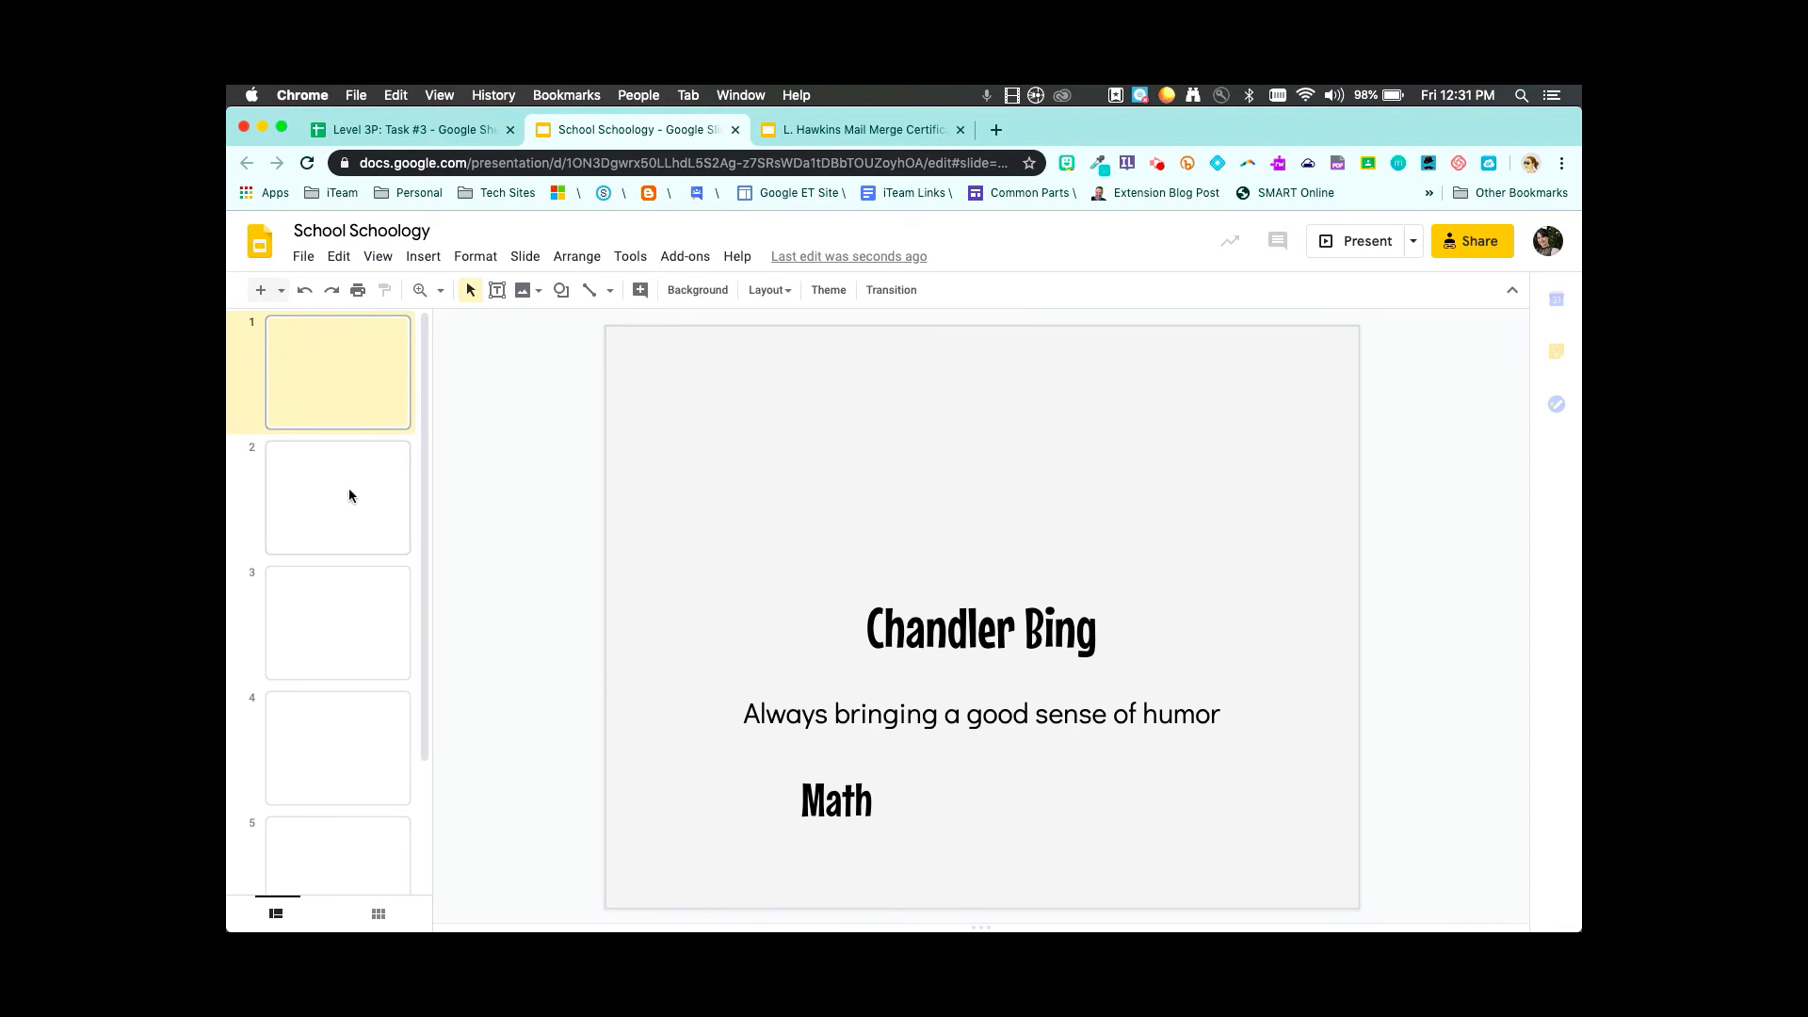
- Browse through the six merged certificate slides, each with its own name, reason and department
scroll(350, 488, "down", 3)
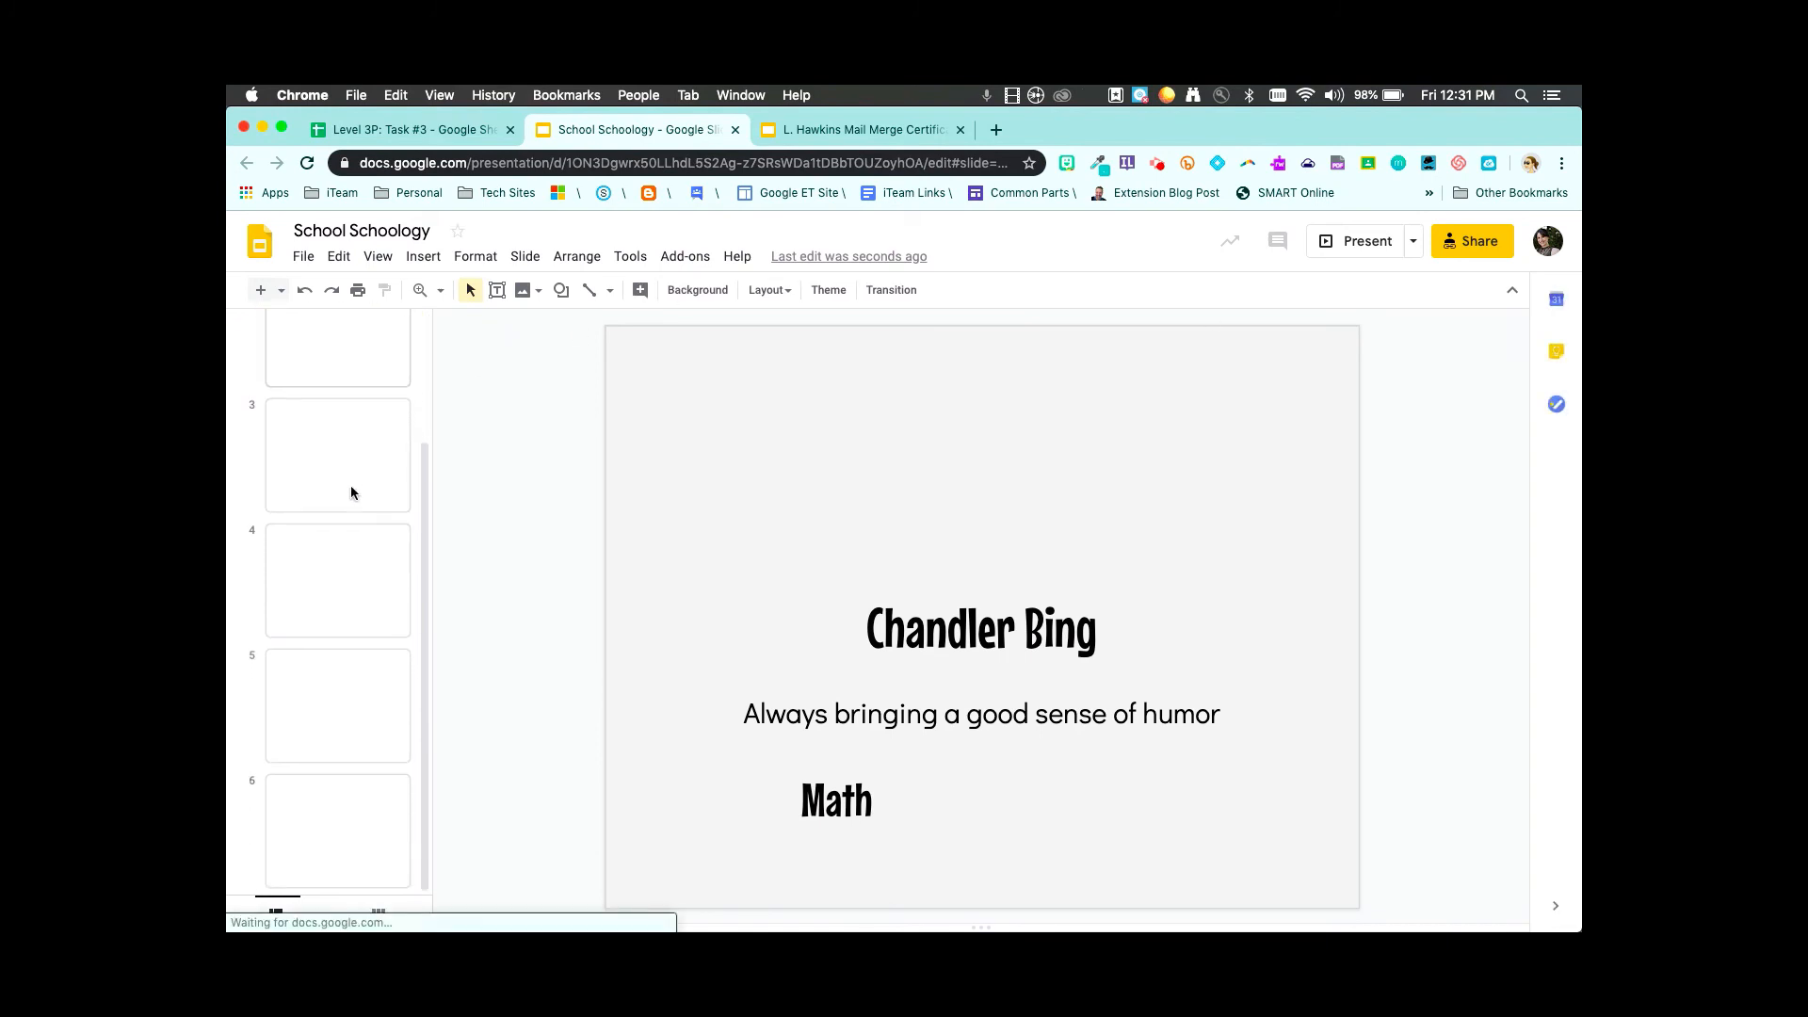
scroll(350, 490, "up", 3)
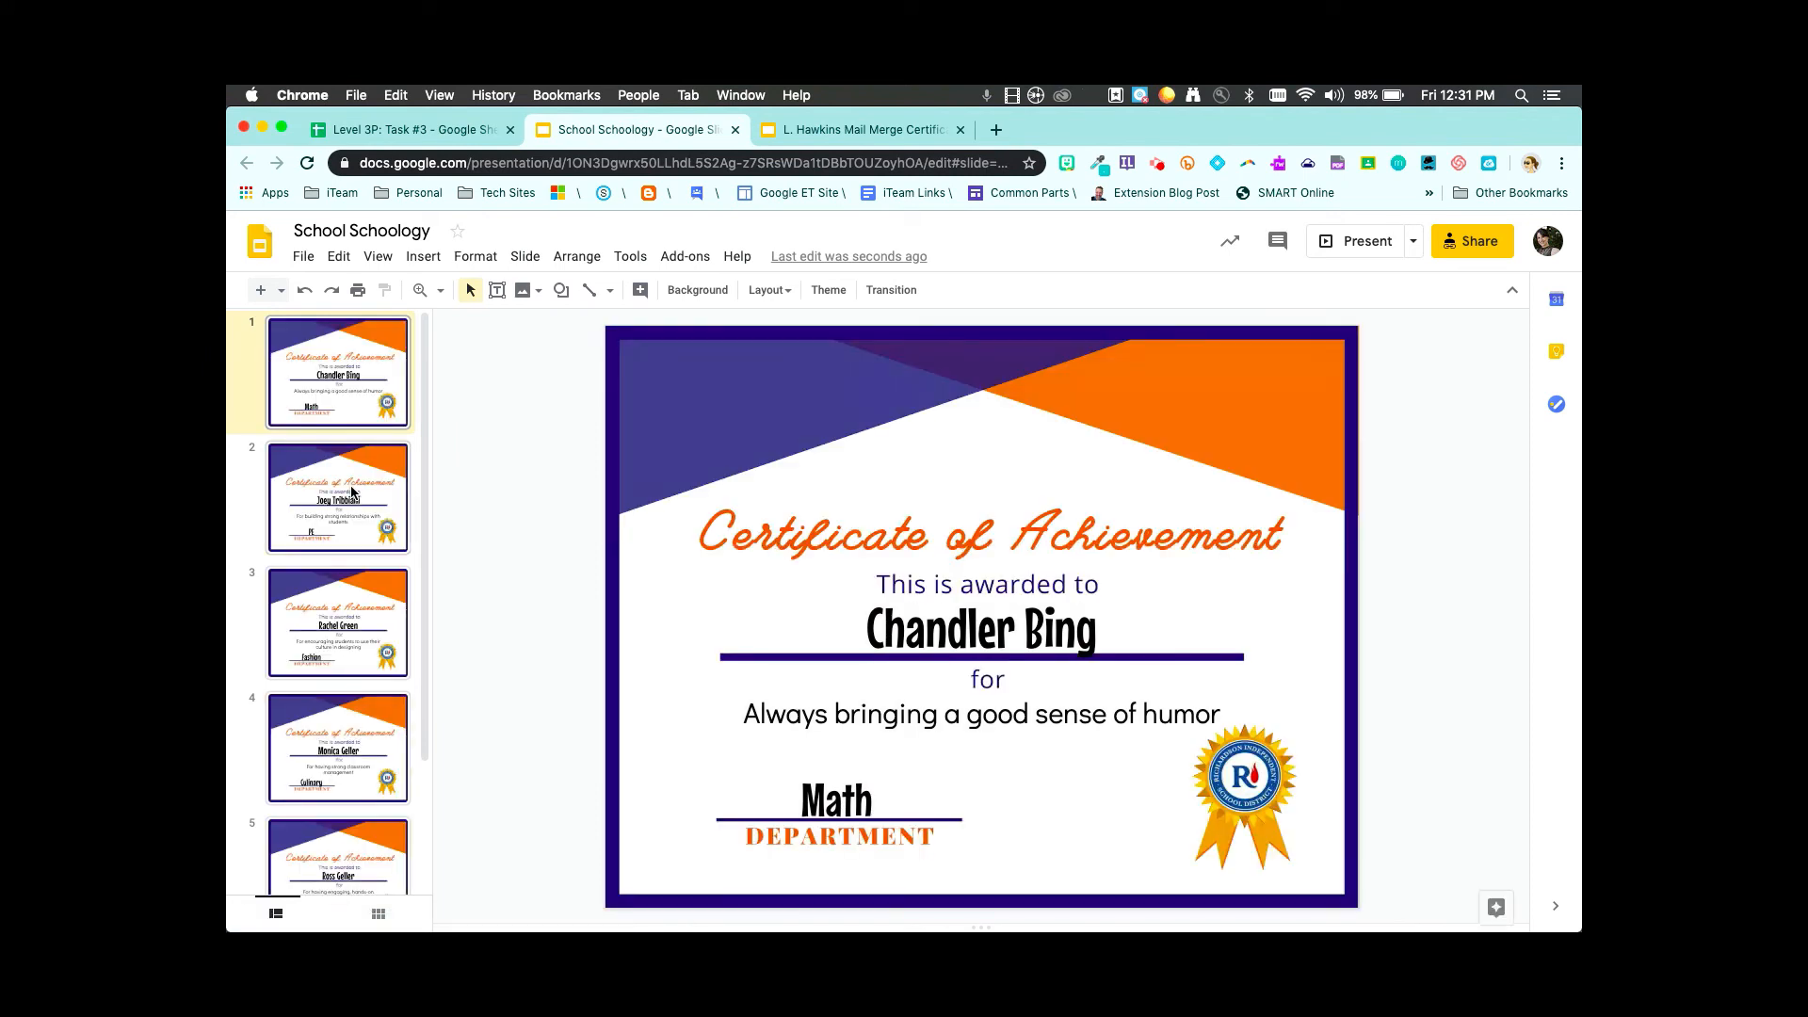
left_click(352, 491)
key("Down")
key("Down")
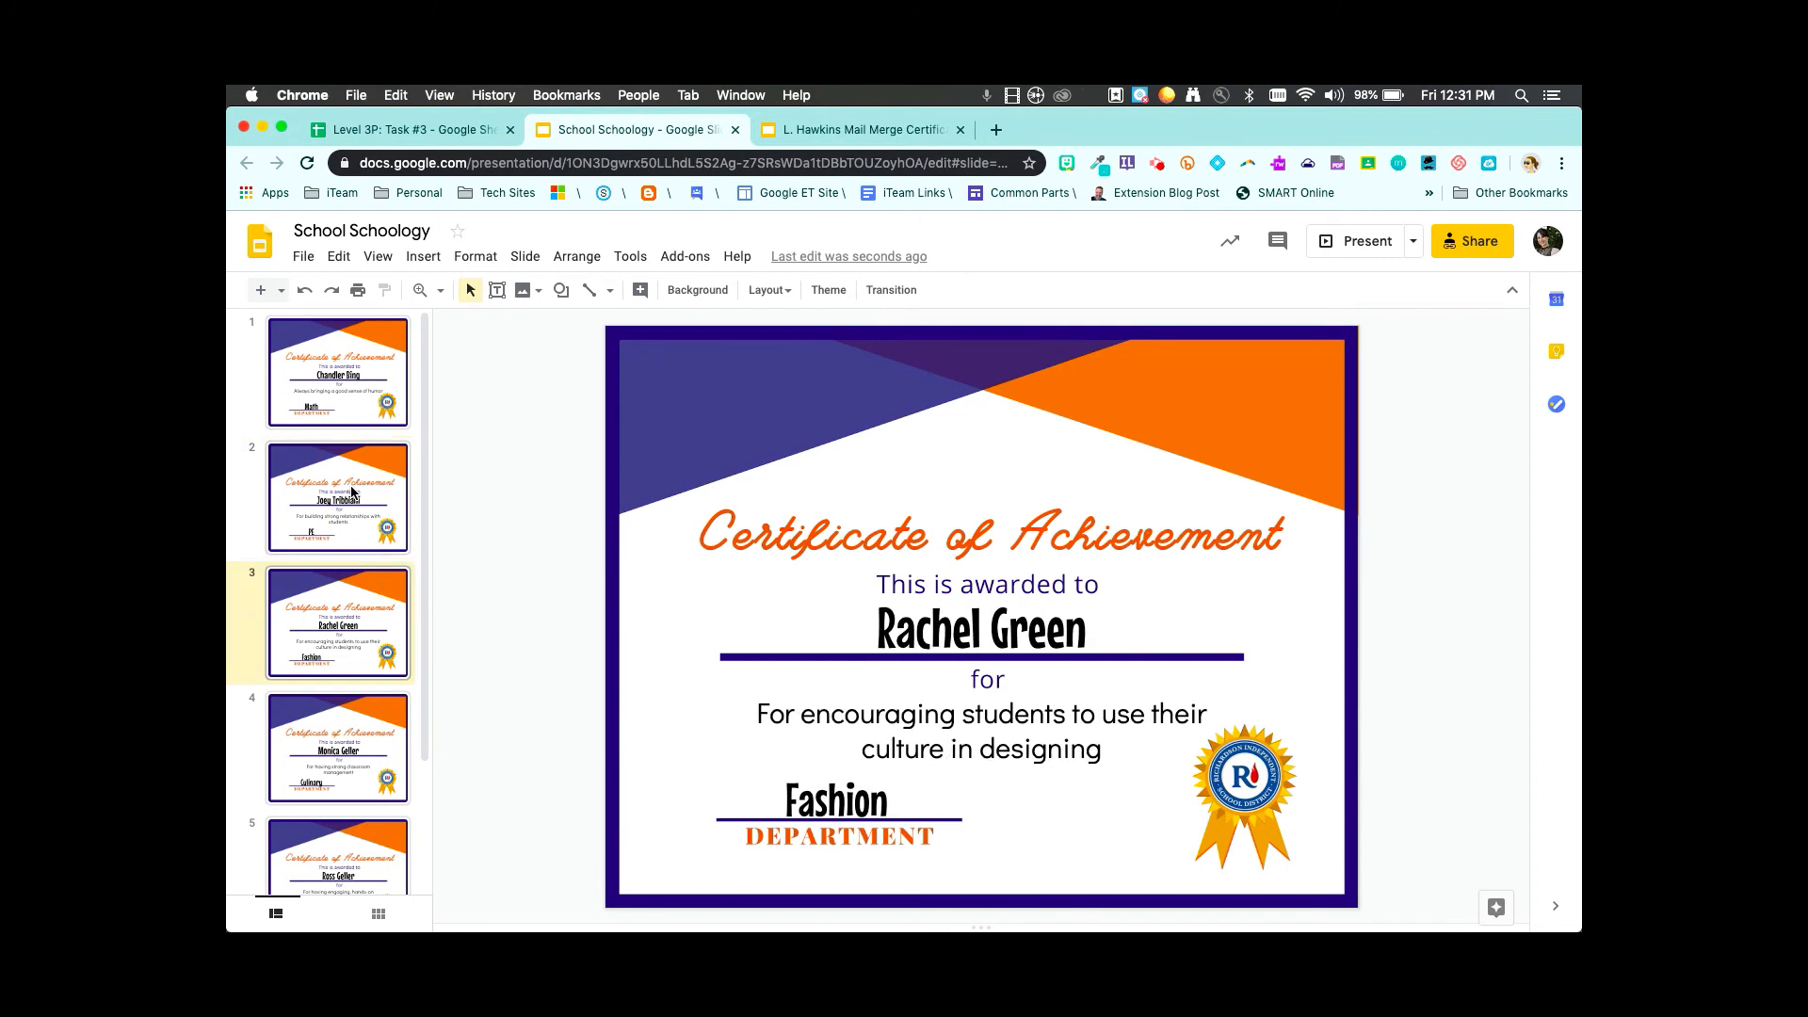
key("Down")
key("Down")
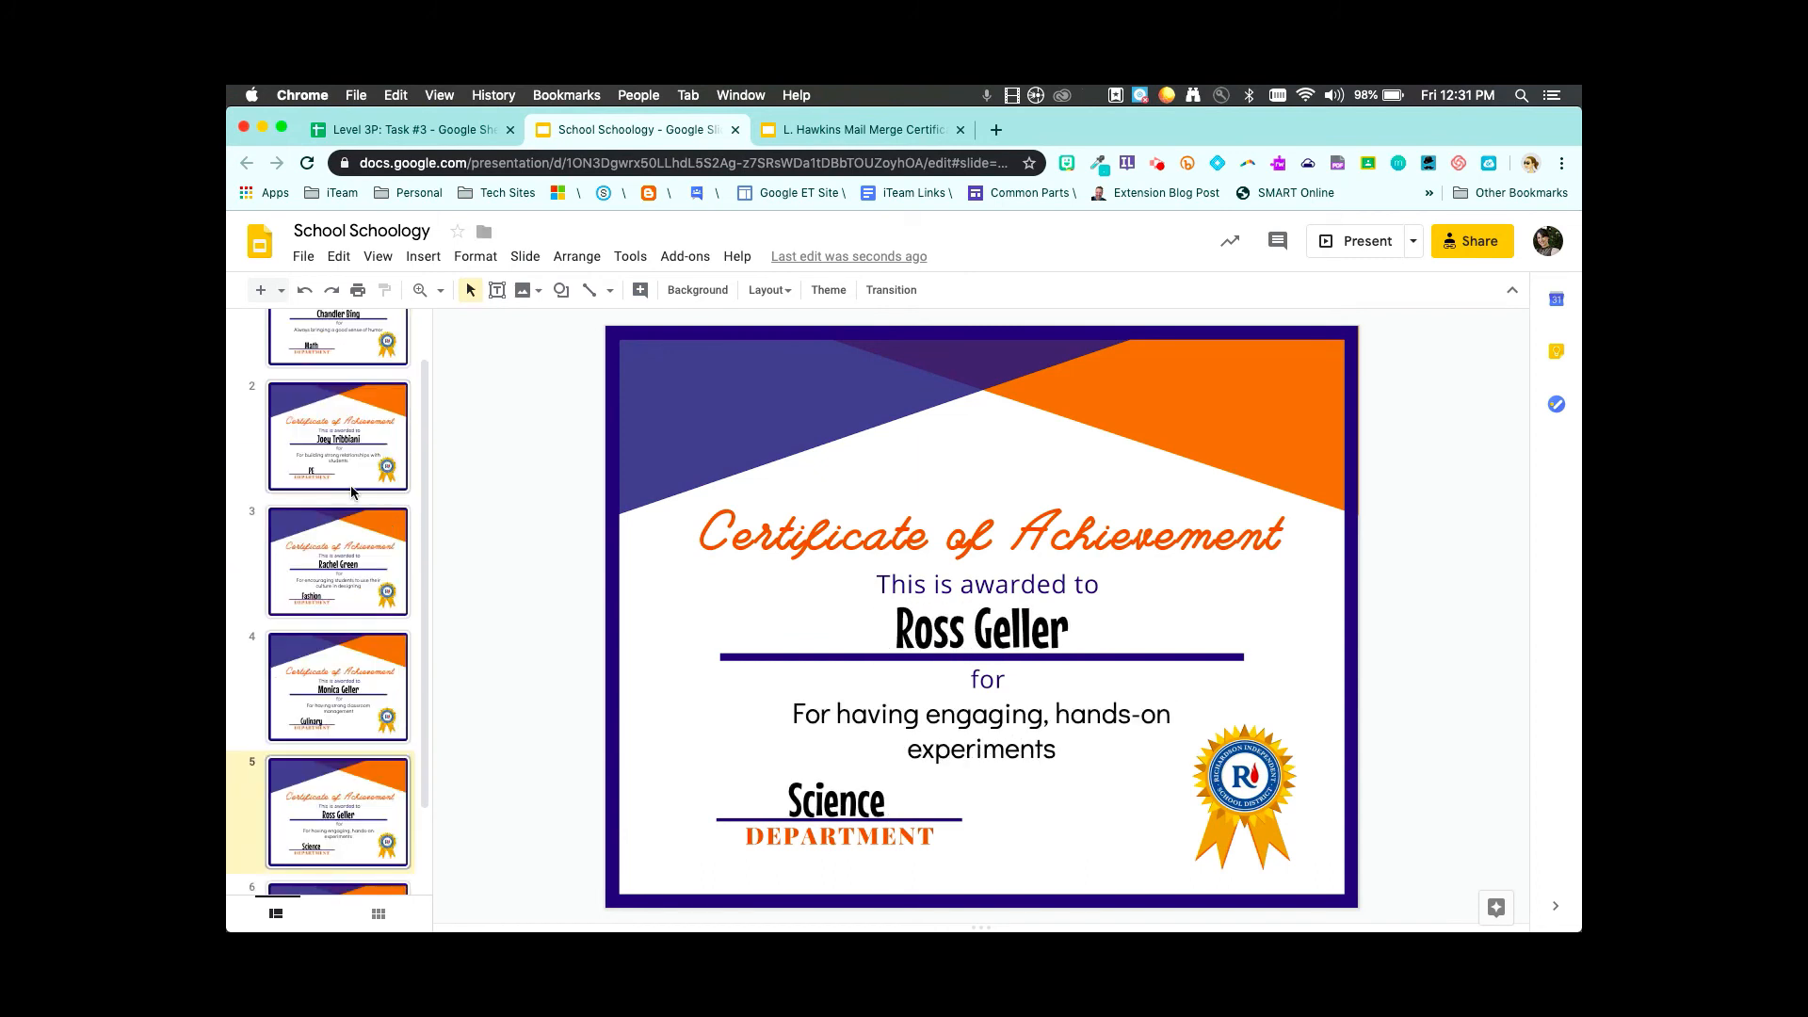
key("Up")
key("Up")
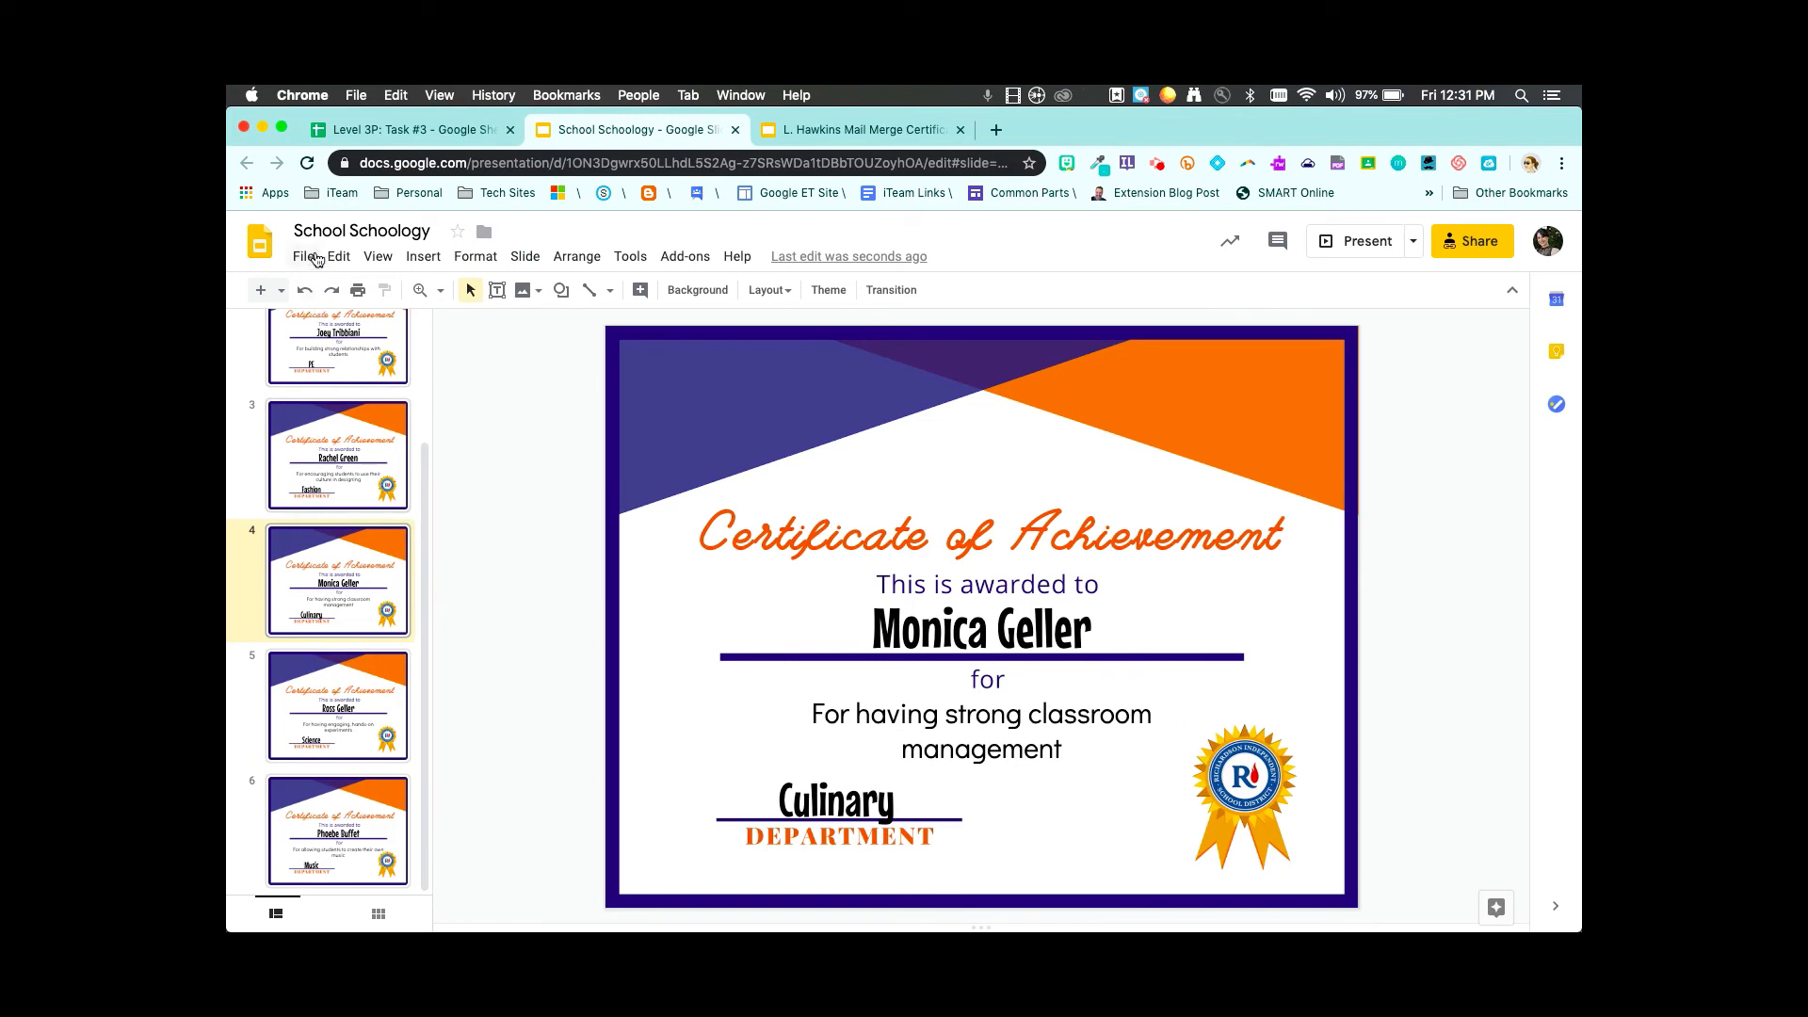
scroll(315, 263, "up", 5)
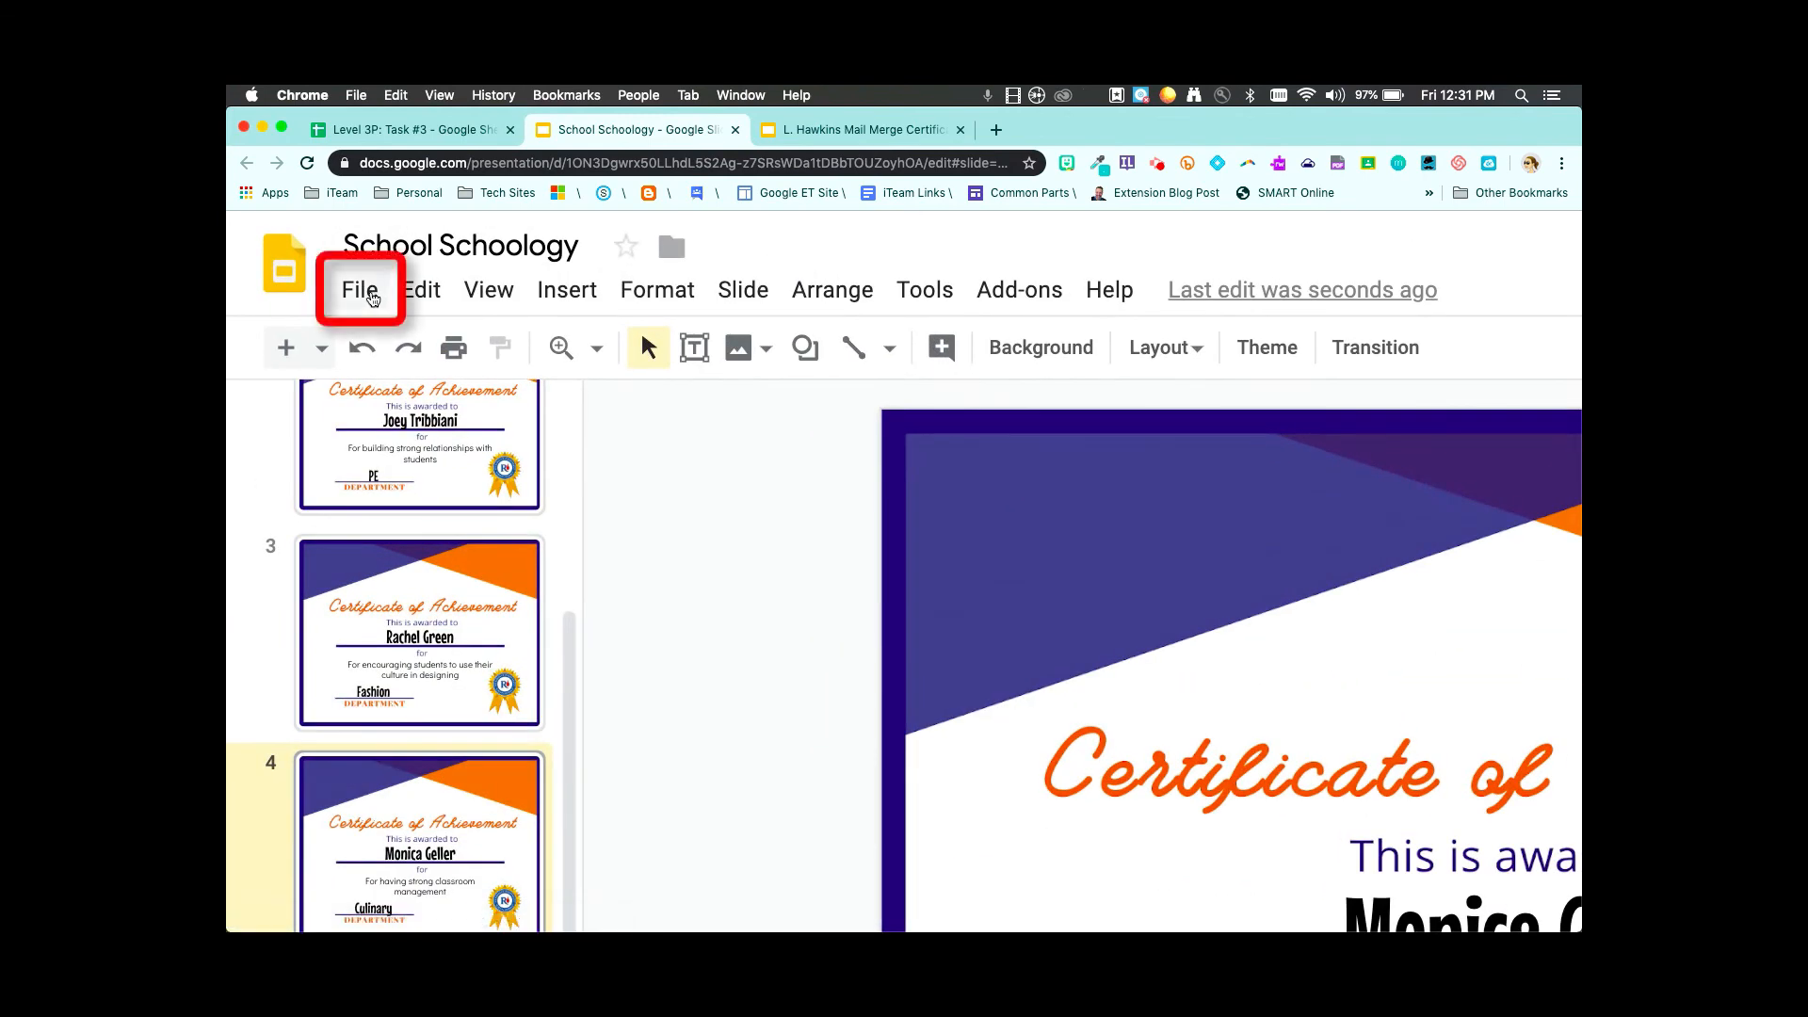
- Look over the deck's File menu Download and Print options, then return to the Level 3P: Task #3 spreadsheet
left_click(373, 297)
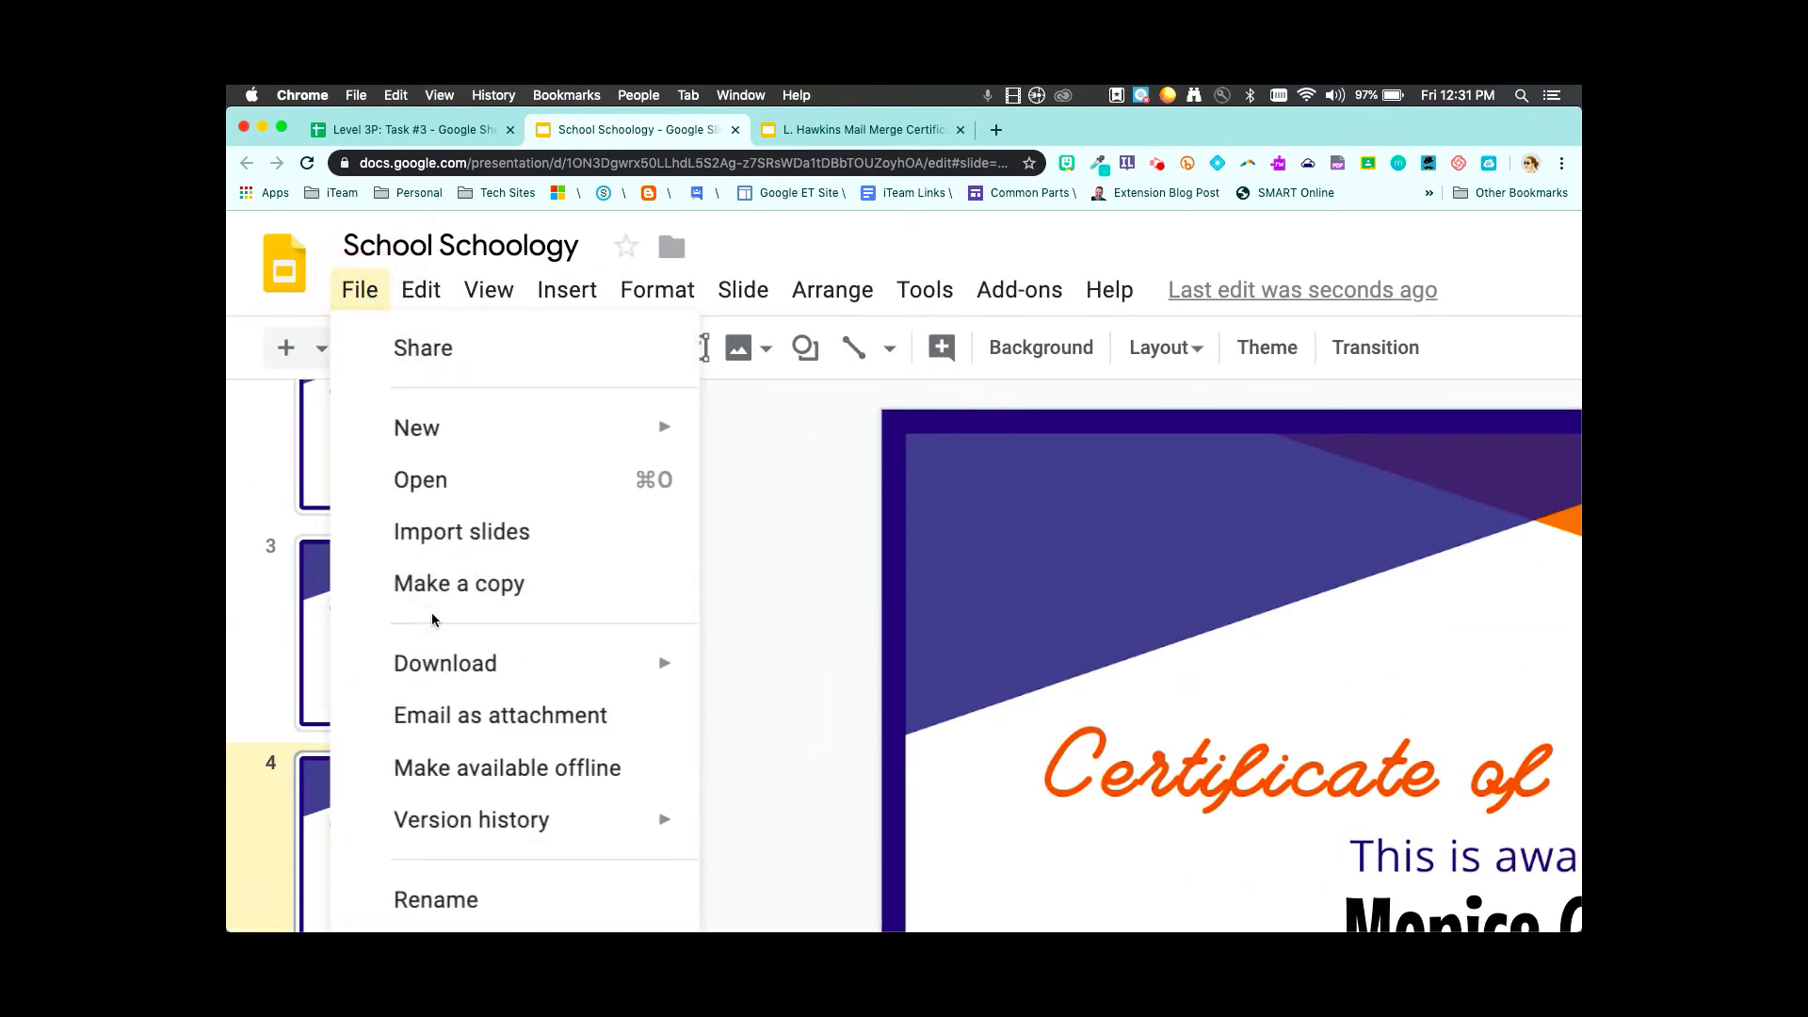
mouse_move(471, 675)
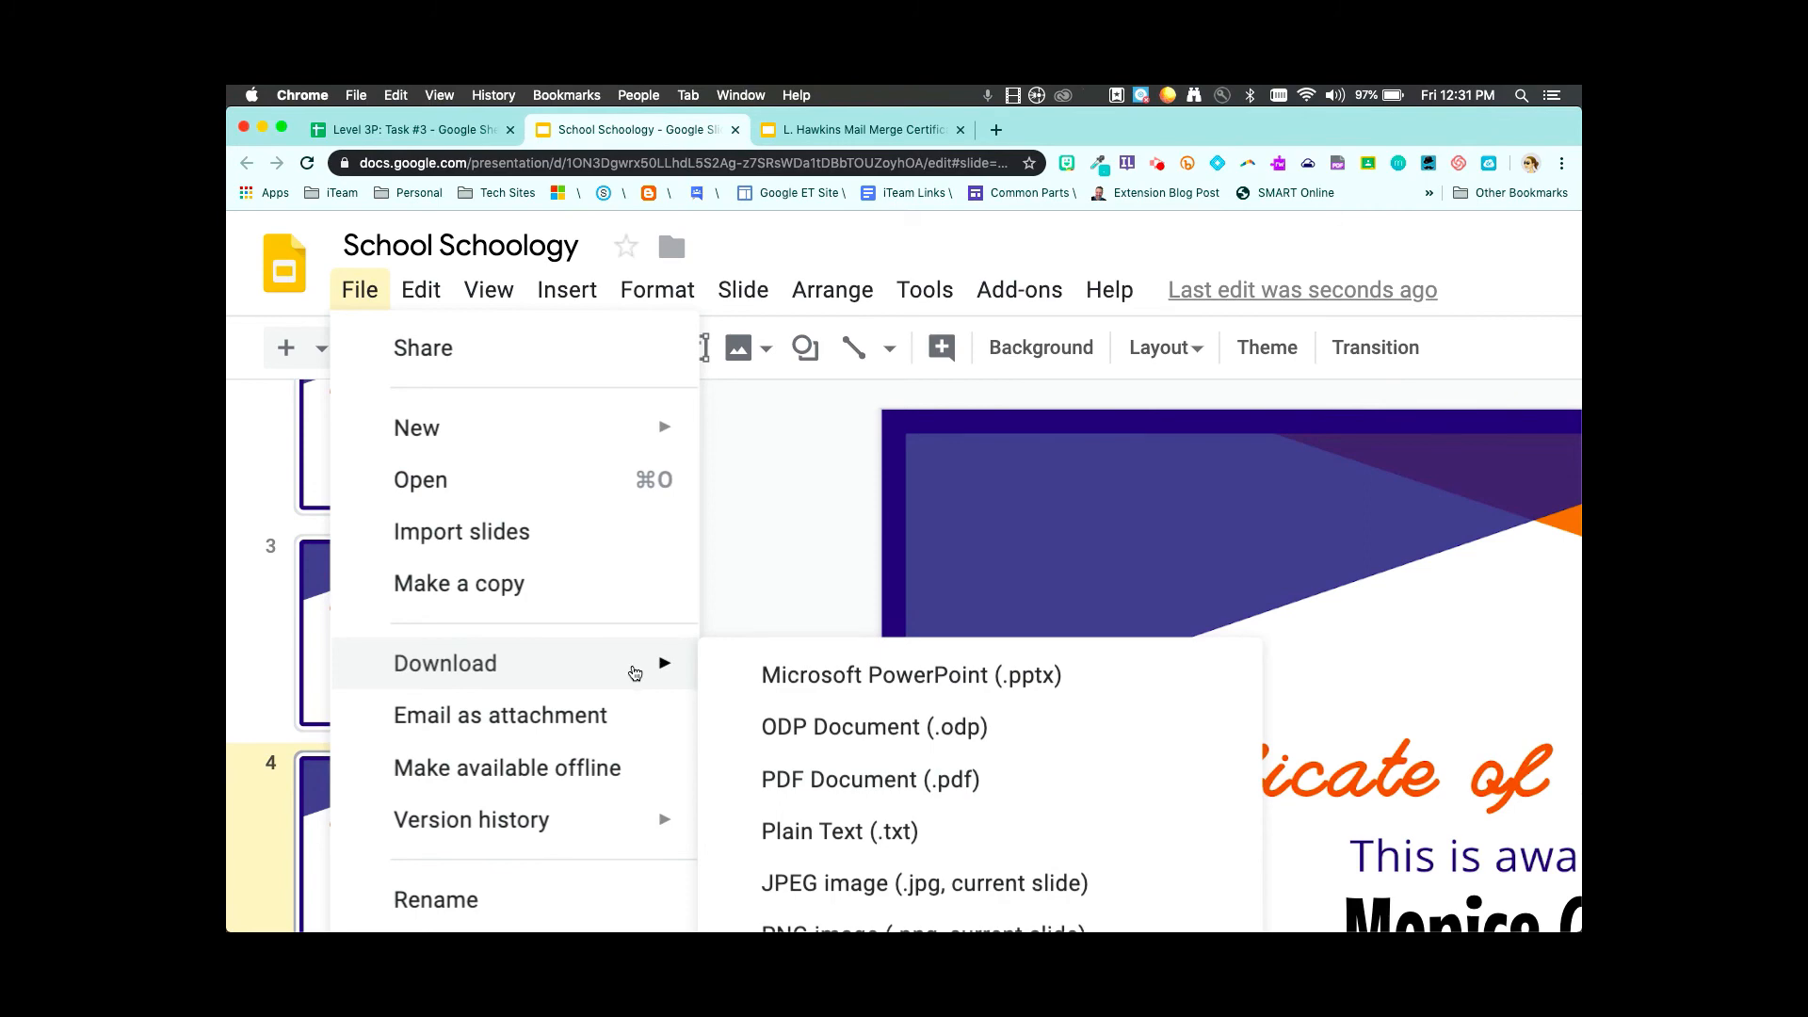
scroll(633, 675, "down", 4)
scroll(635, 672, "down", 3)
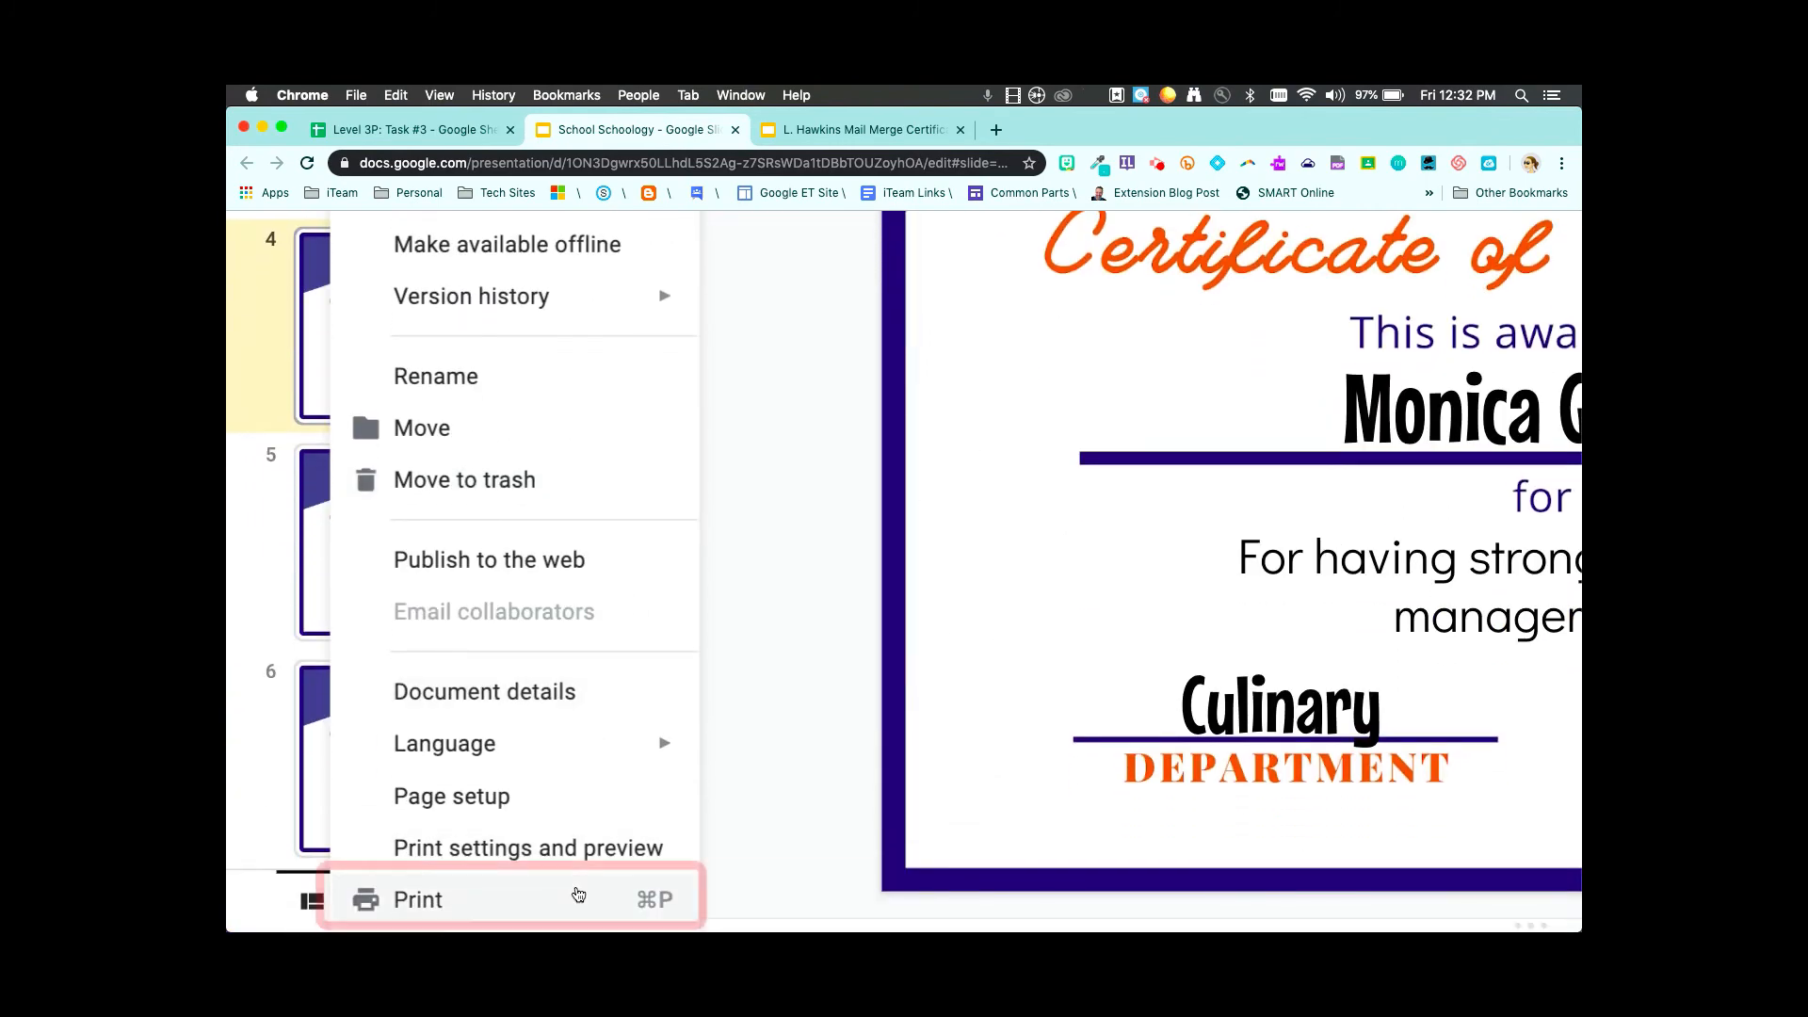
left_click(844, 501)
scroll(422, 462, "down", 3)
scroll(422, 463, "down", 3)
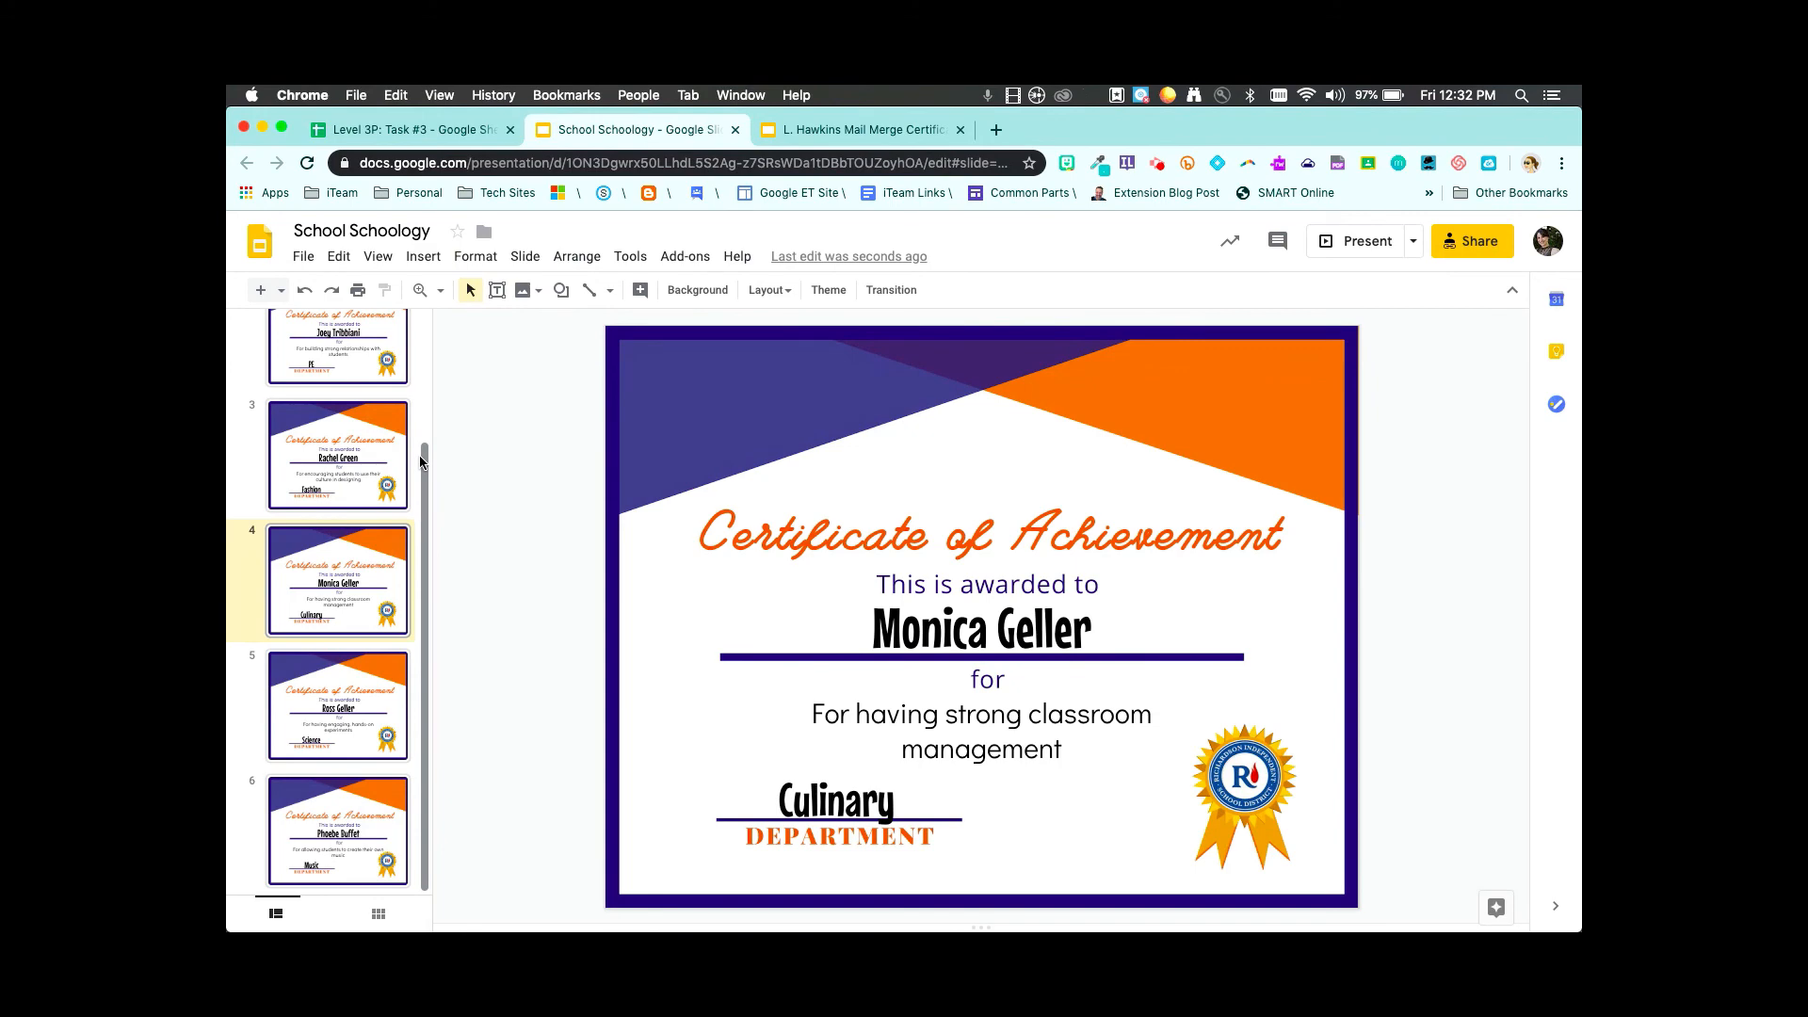
key("ctrl+shift+Tab")
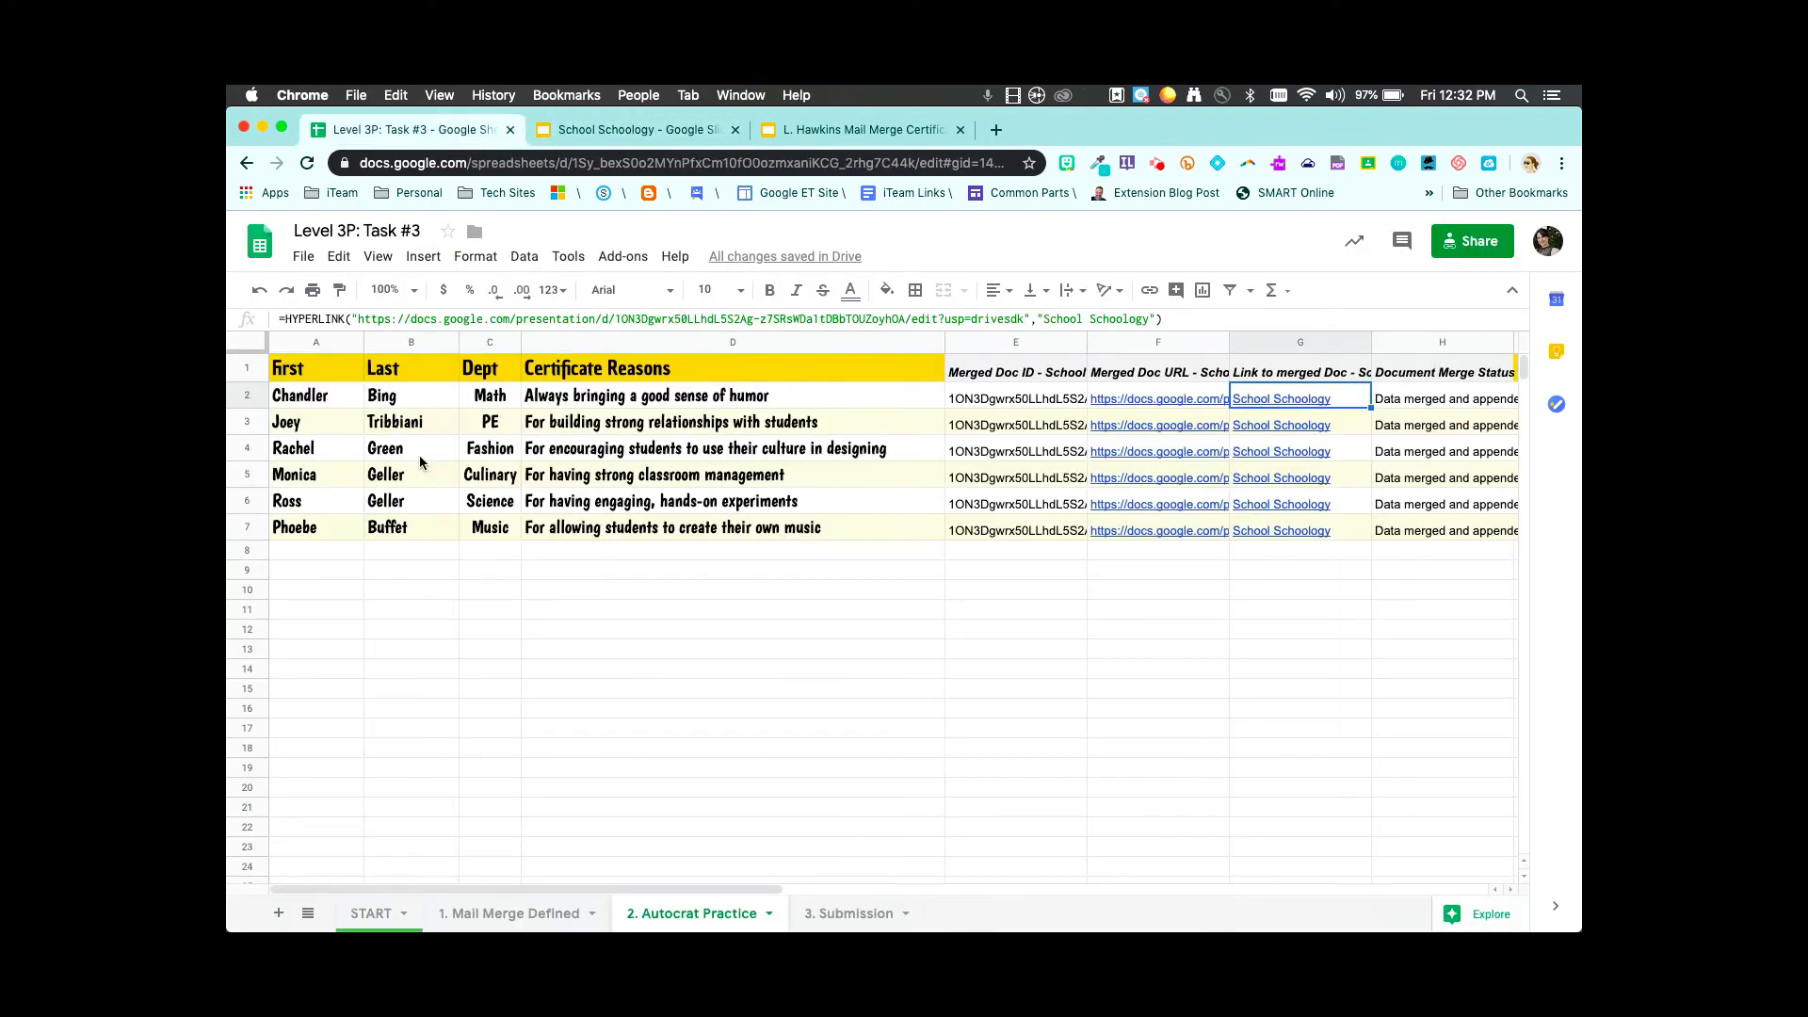
- Read the 3. Submission sheet's sharing instructions, then return to the School Schoology deck
left_click(850, 914)
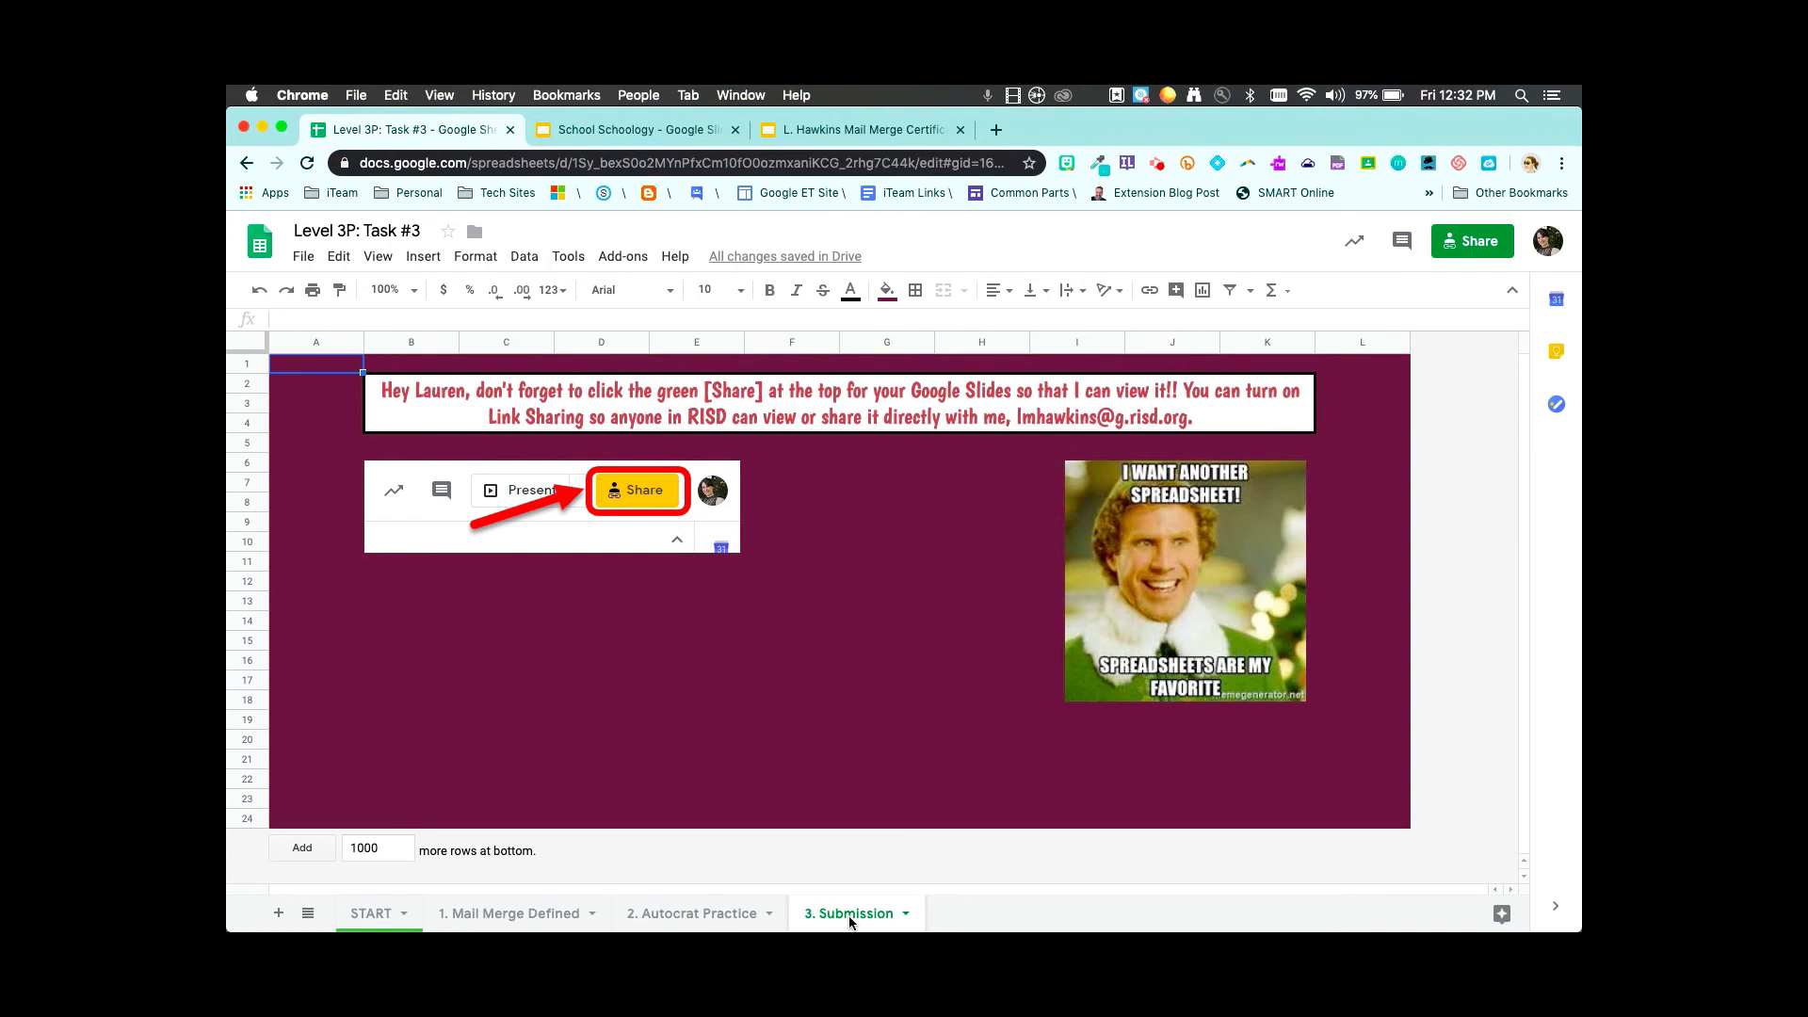
key("ctrl+Tab")
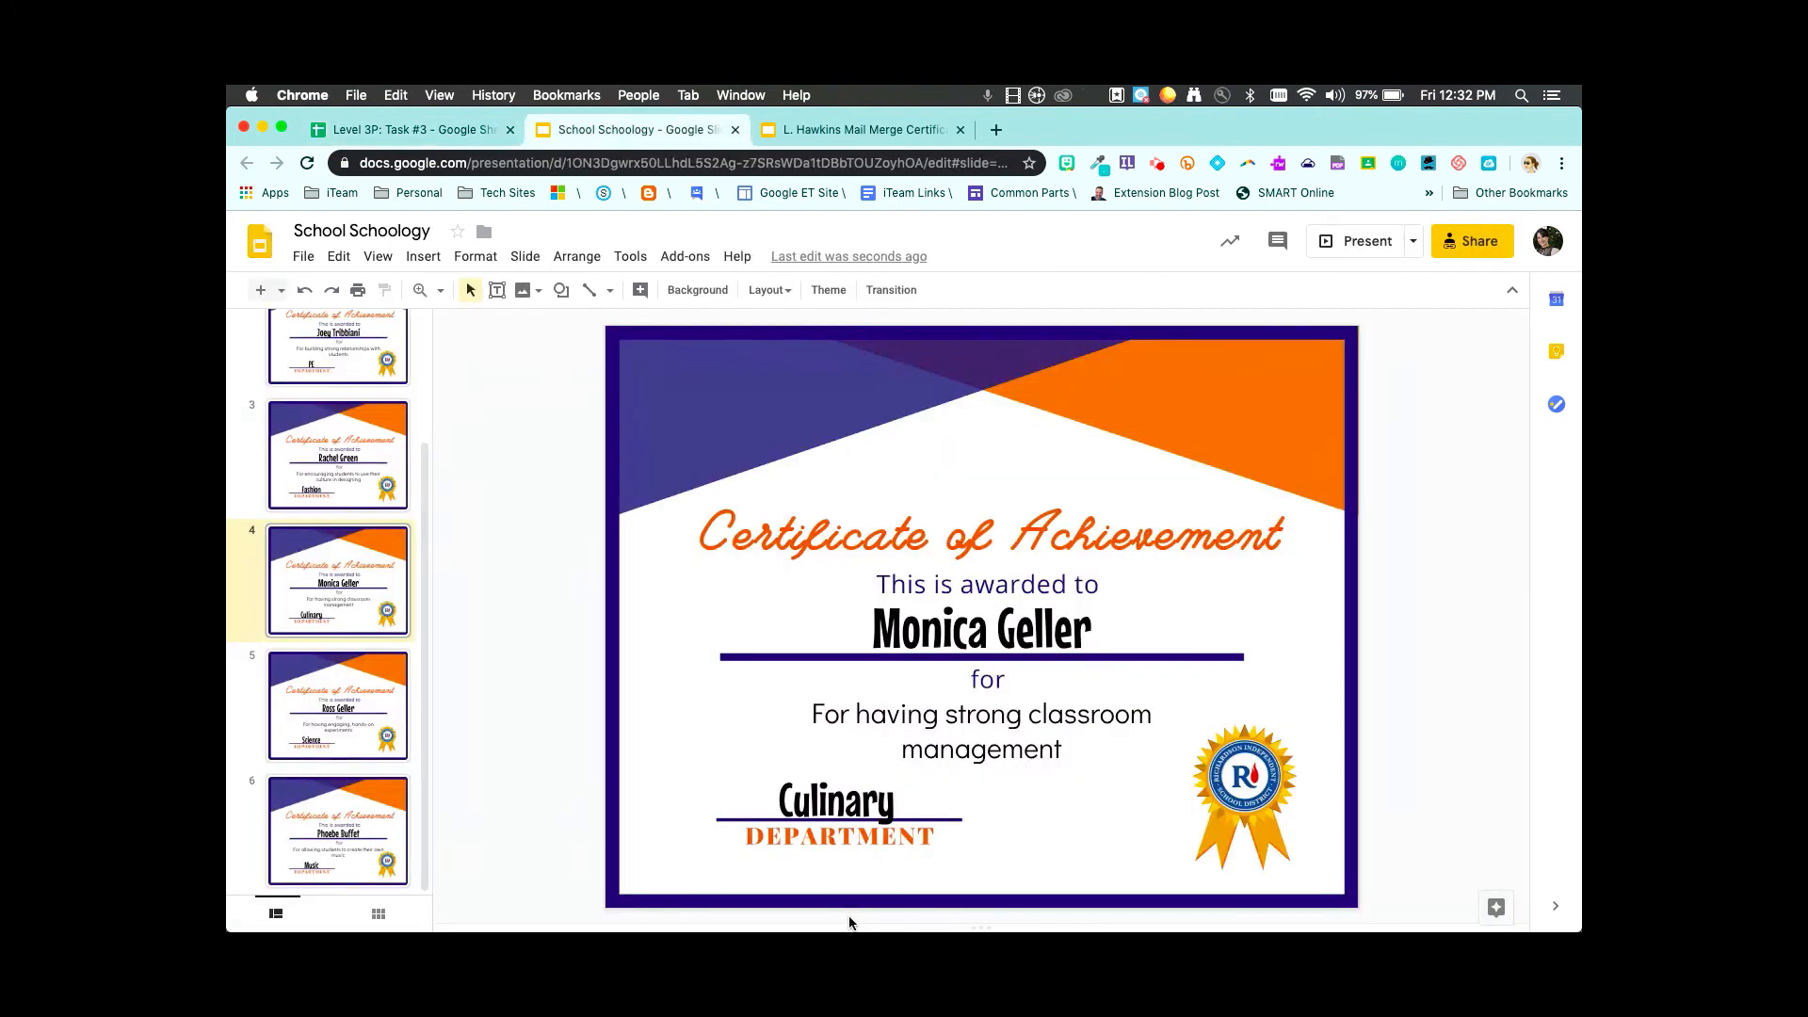
- Share the School Schoology deck as 'Anyone with the link can view', discarding the reviewer e-mail entry
left_click(1479, 242)
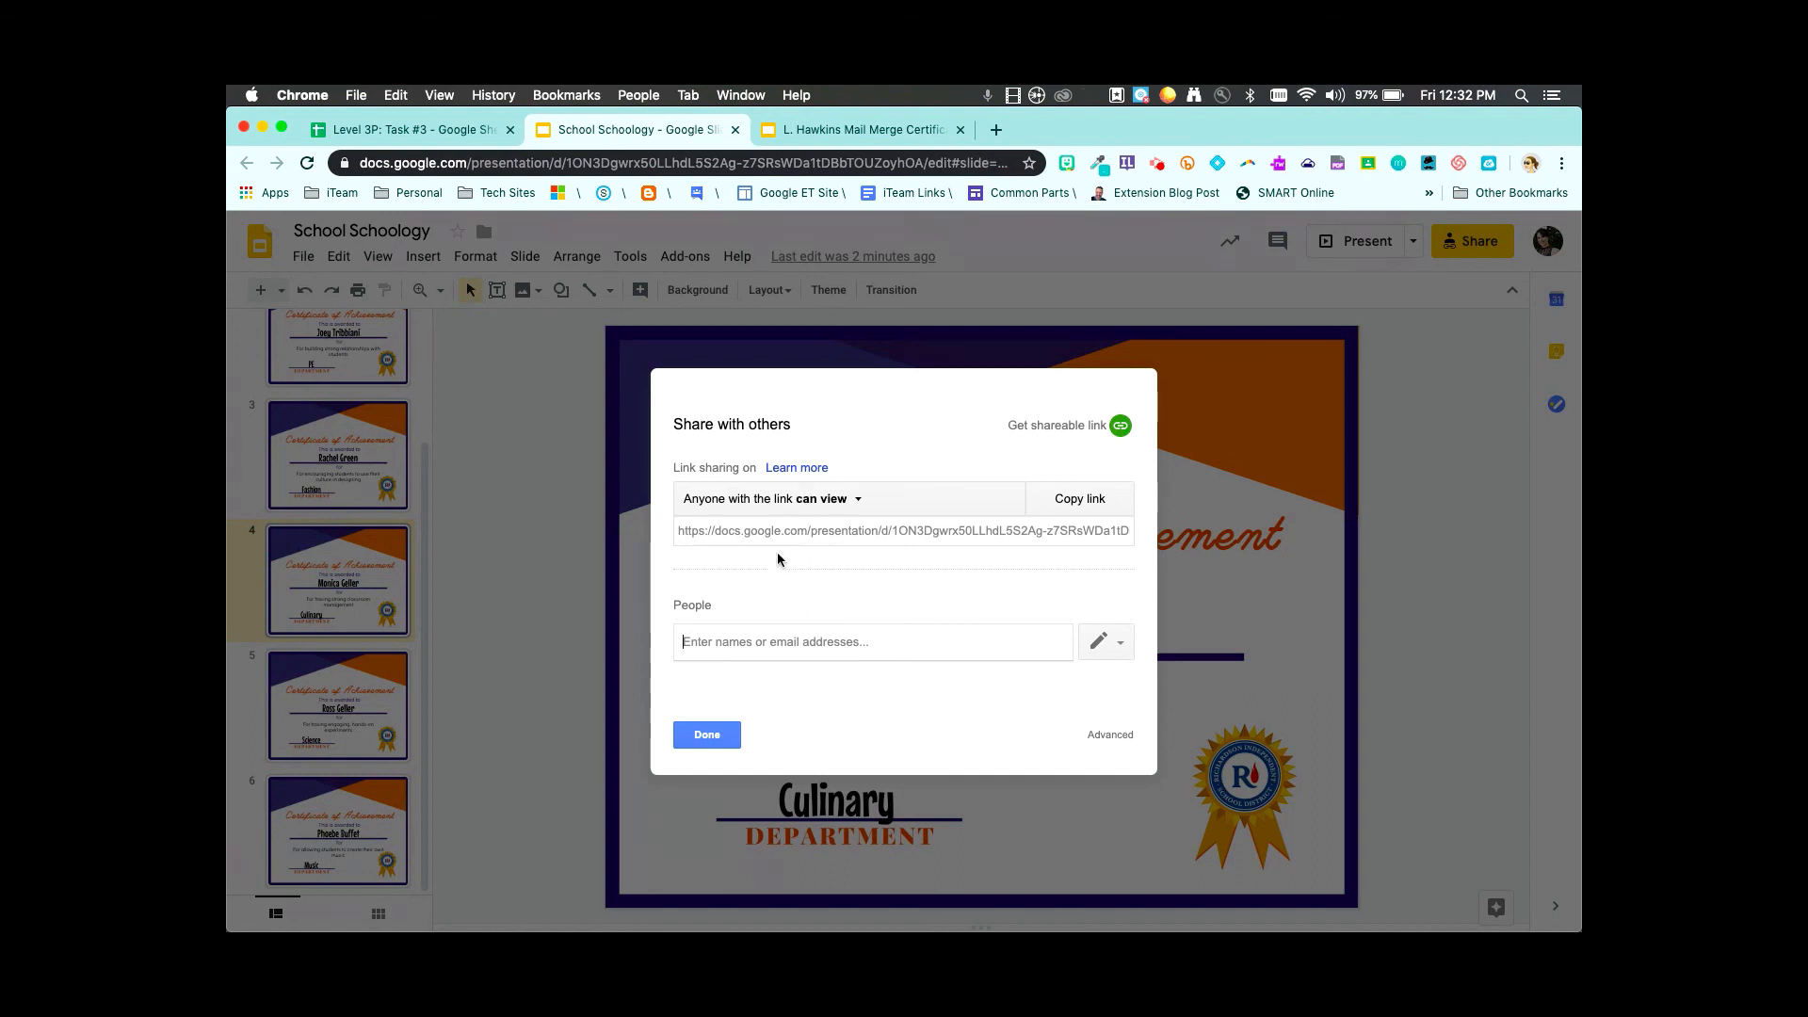
type("lm")
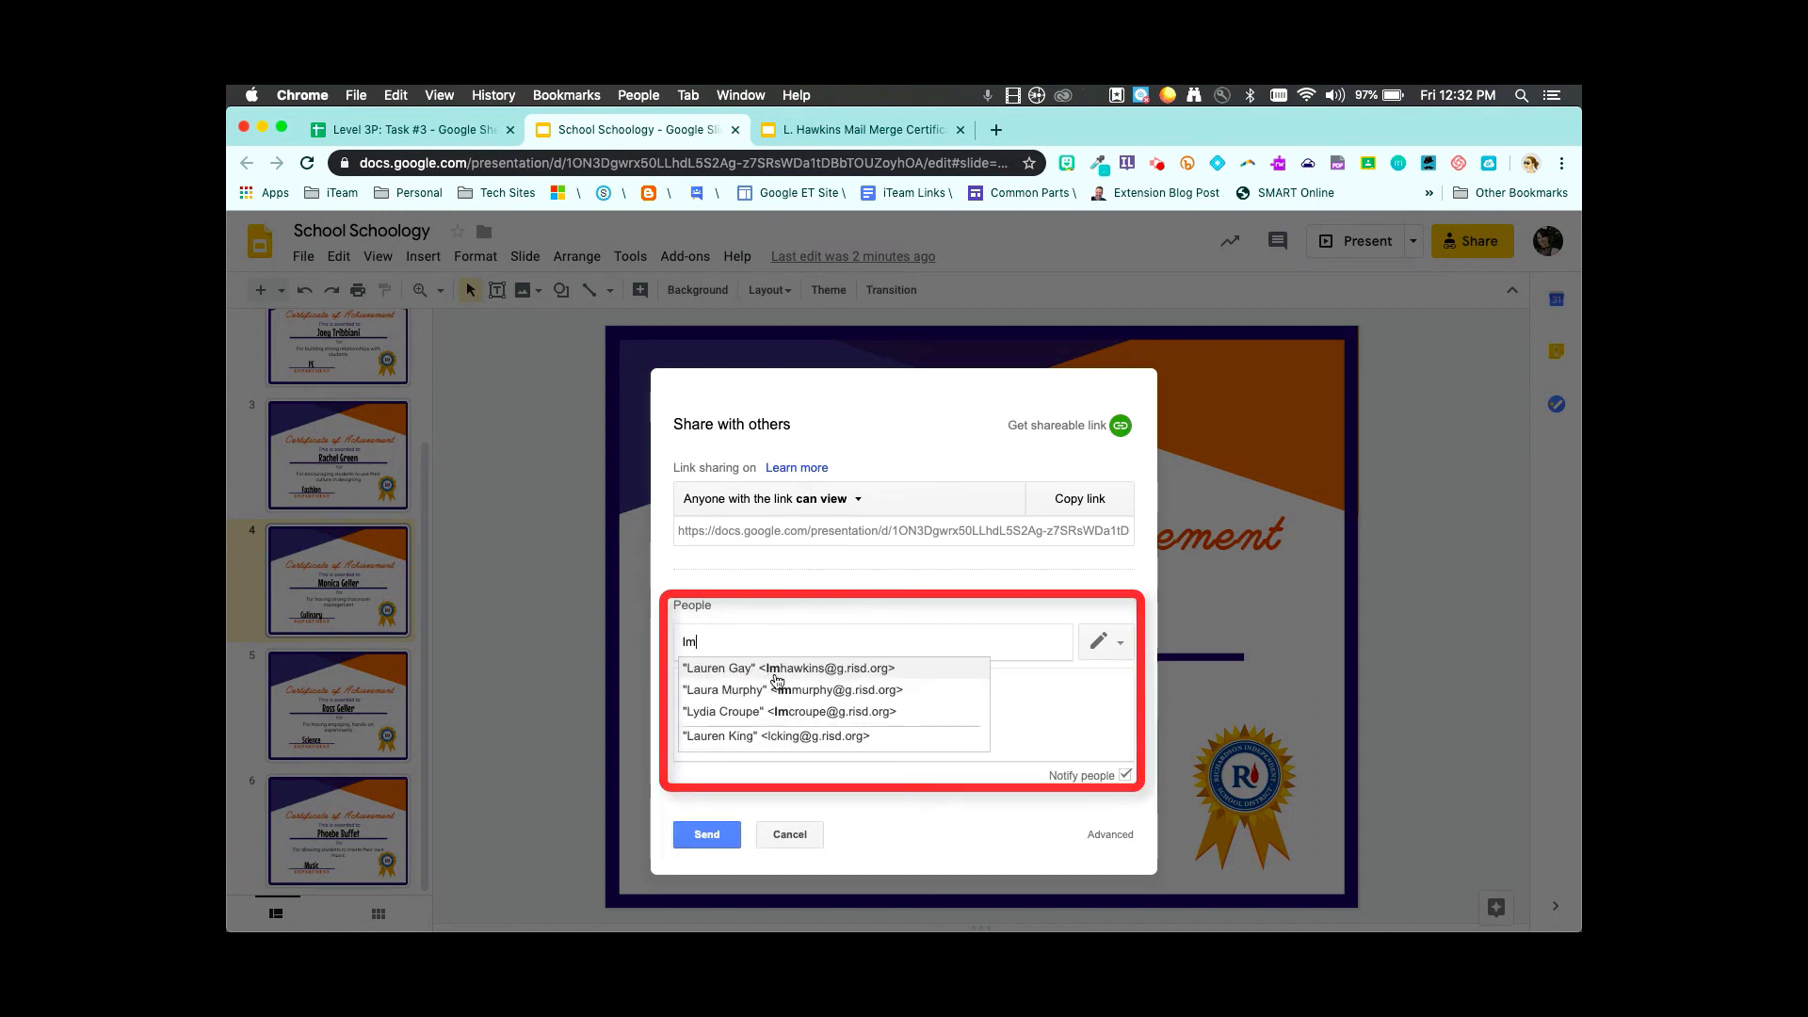
left_click(769, 668)
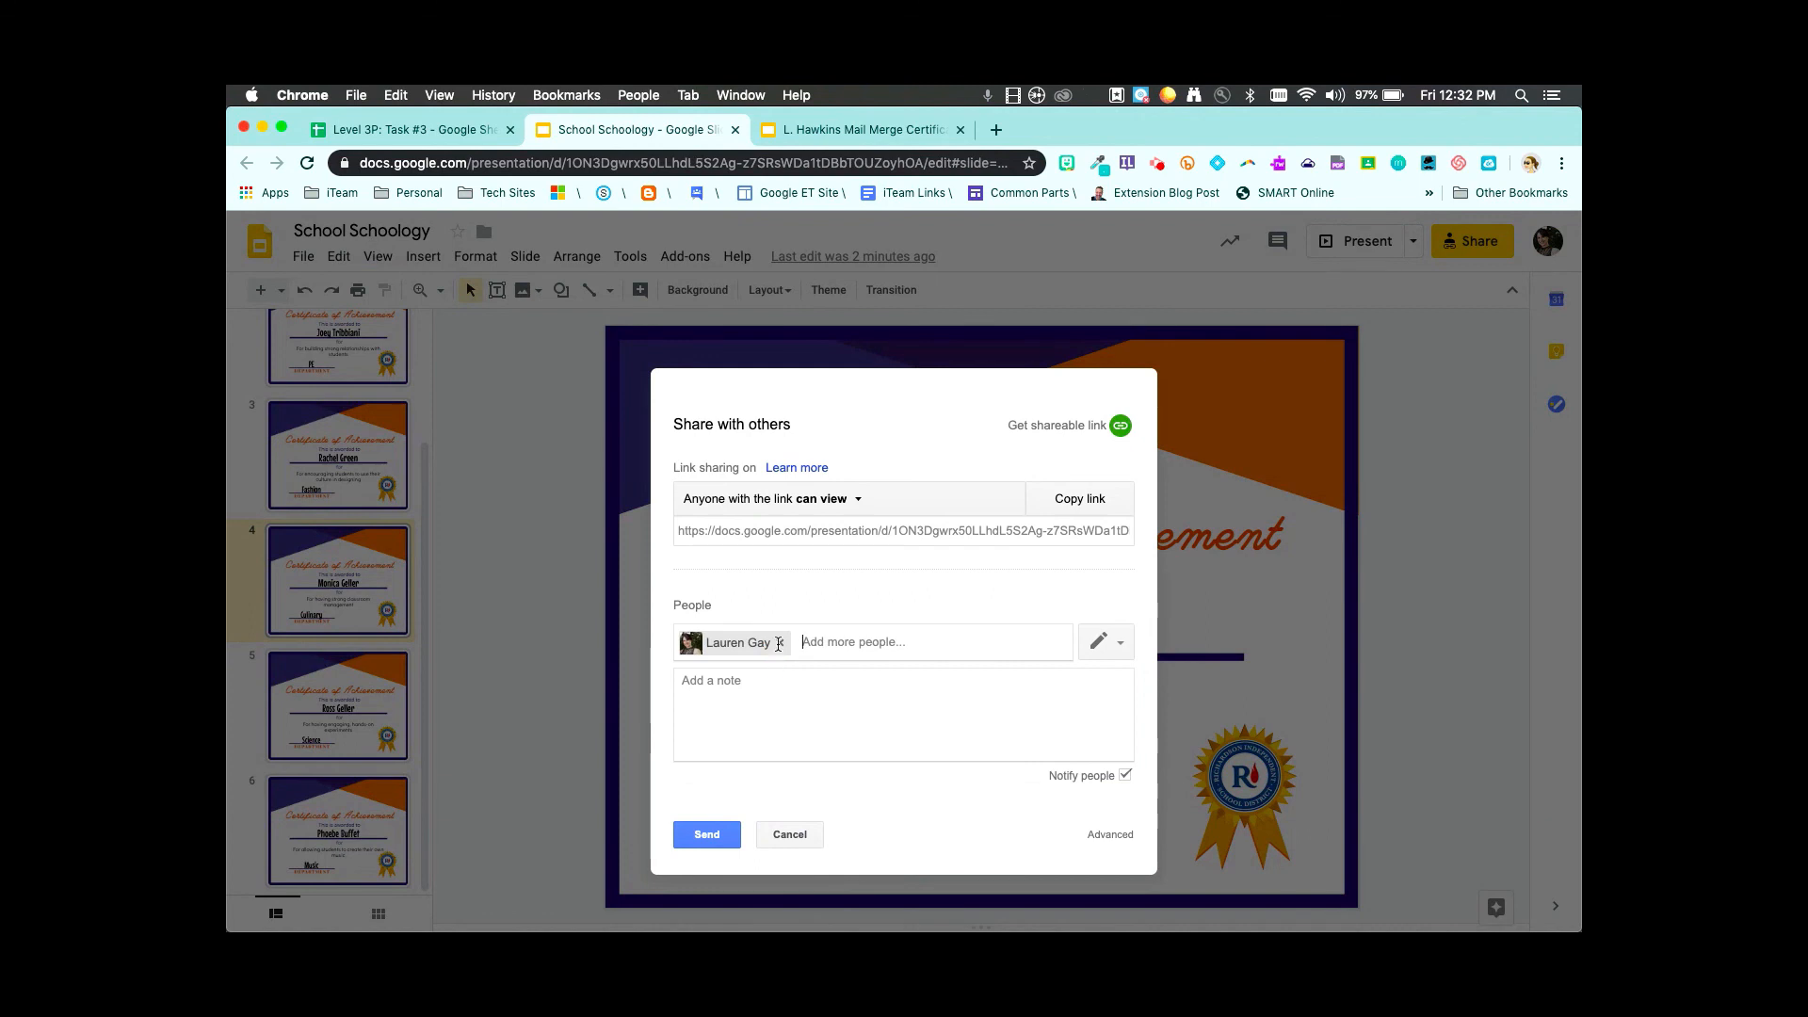
left_click(779, 644)
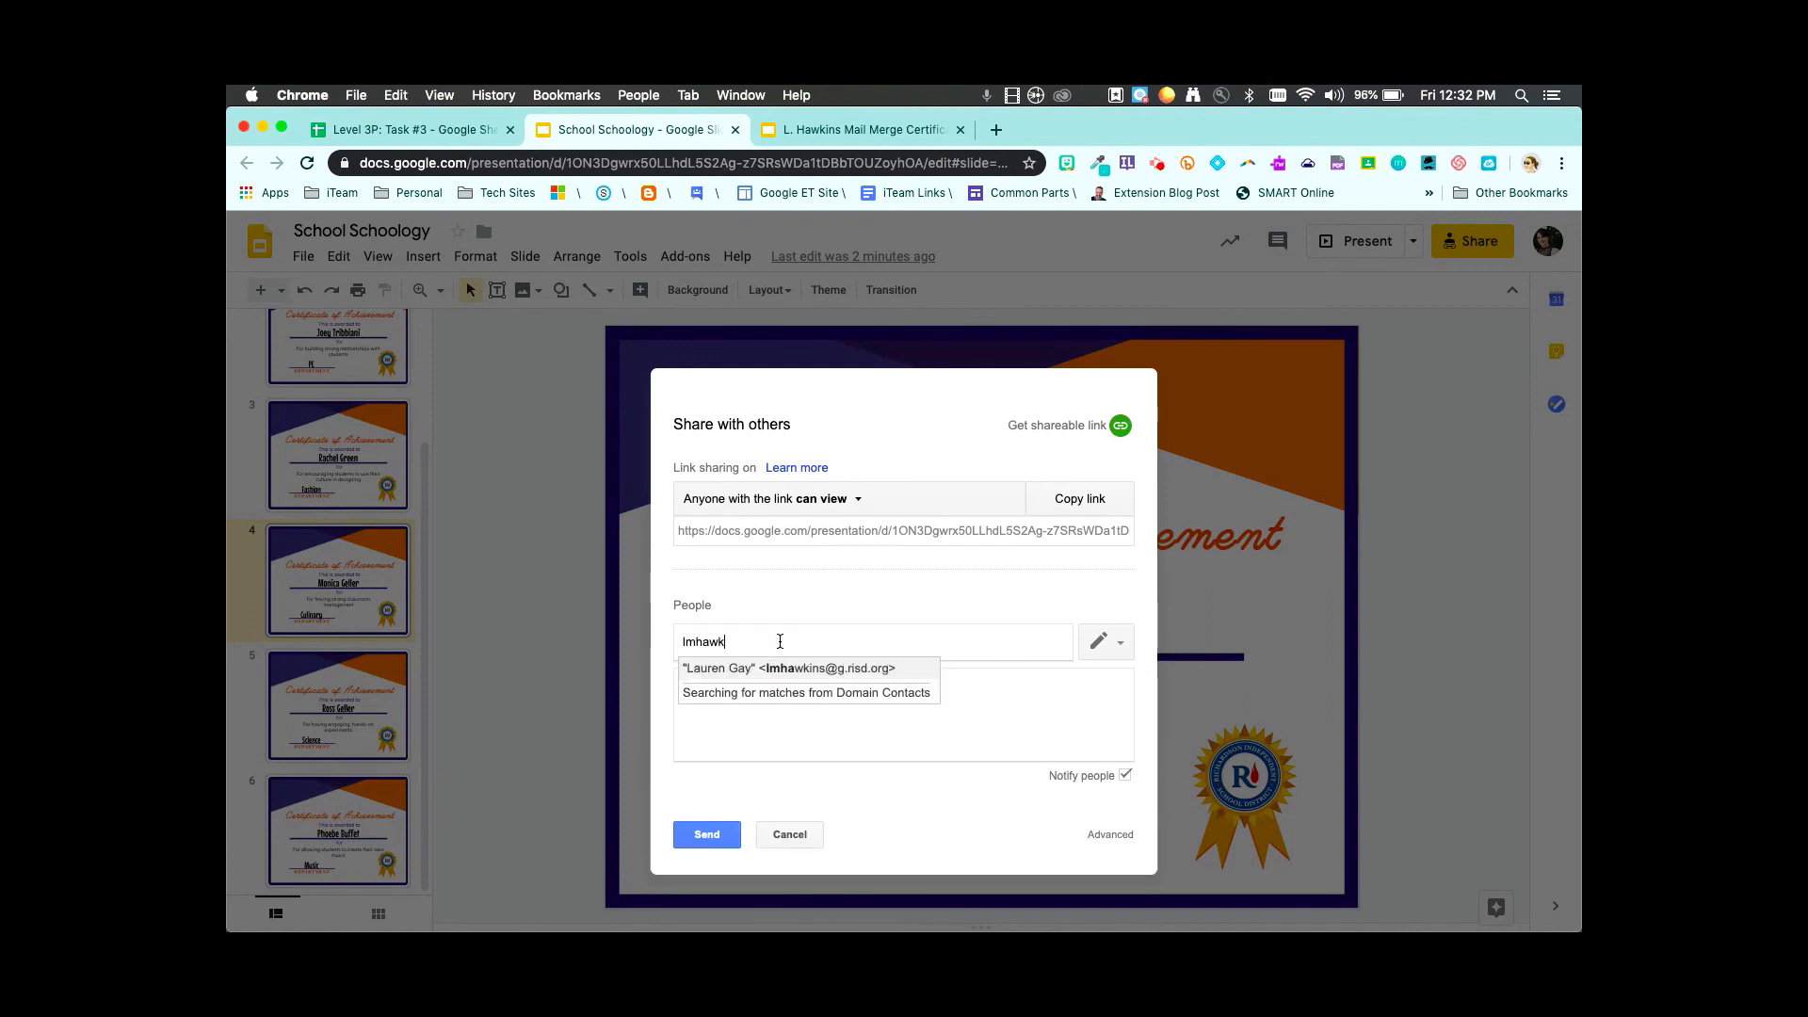
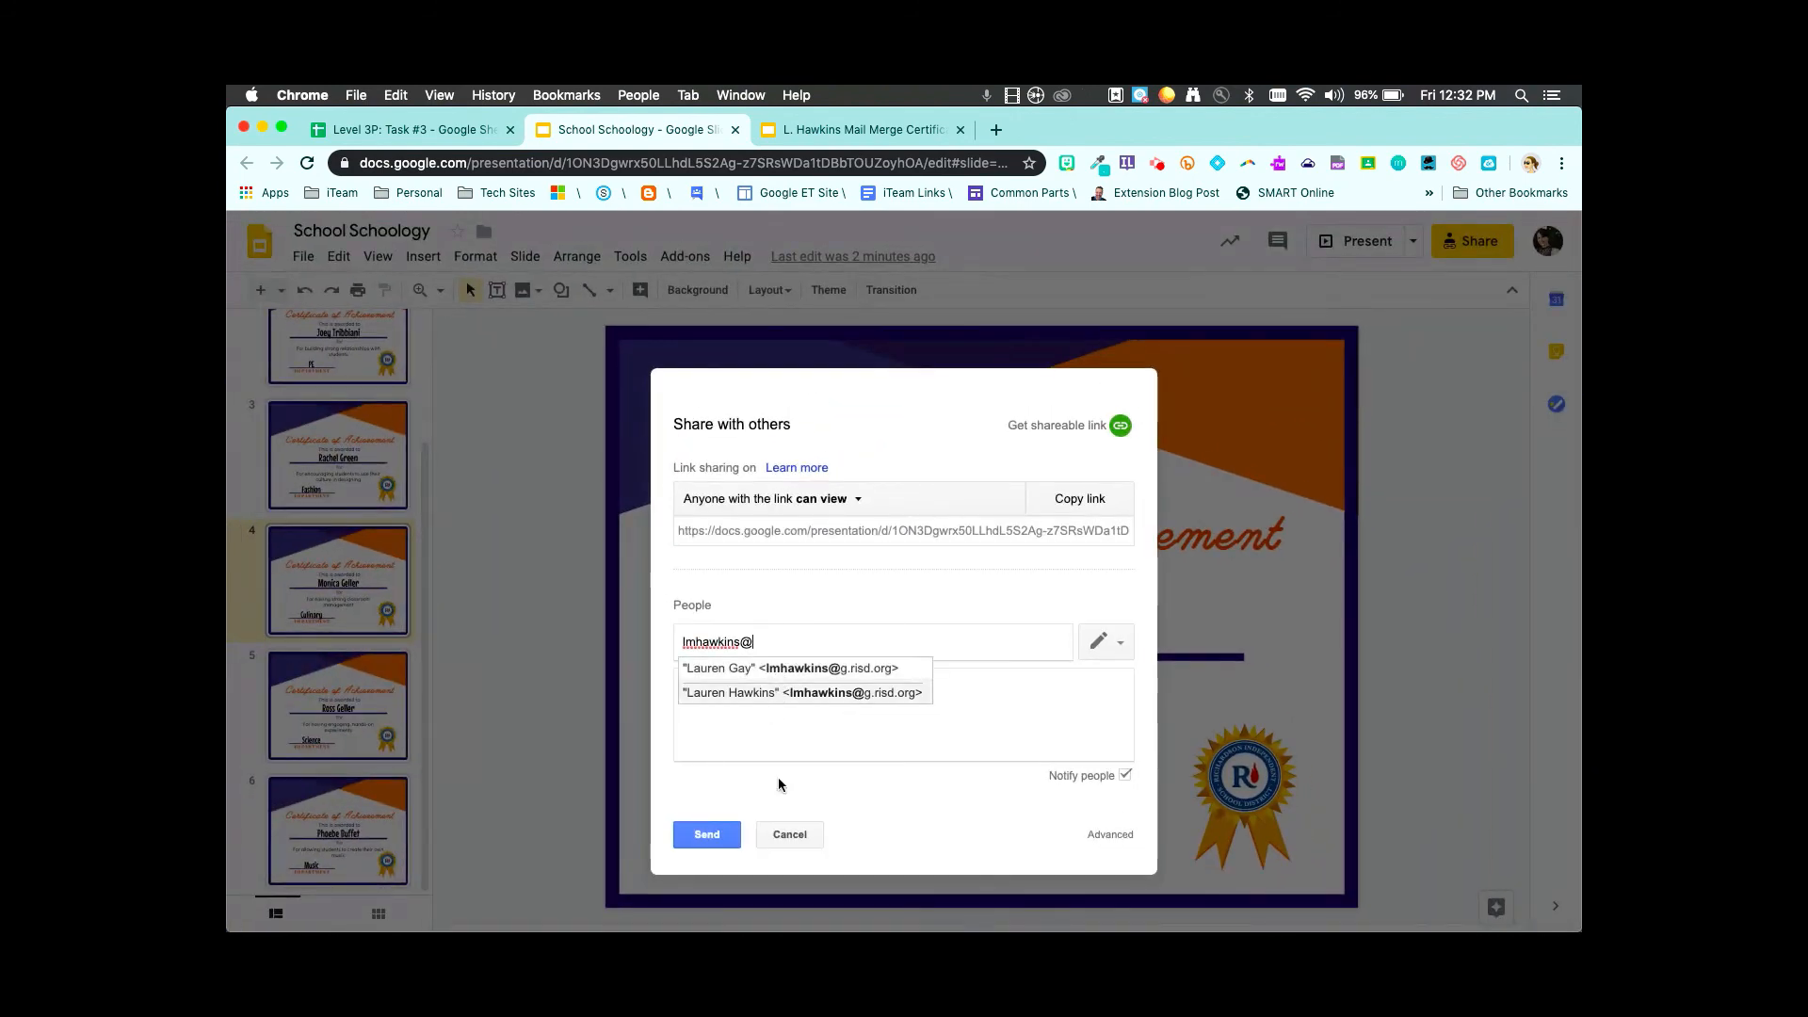
left_click(797, 834)
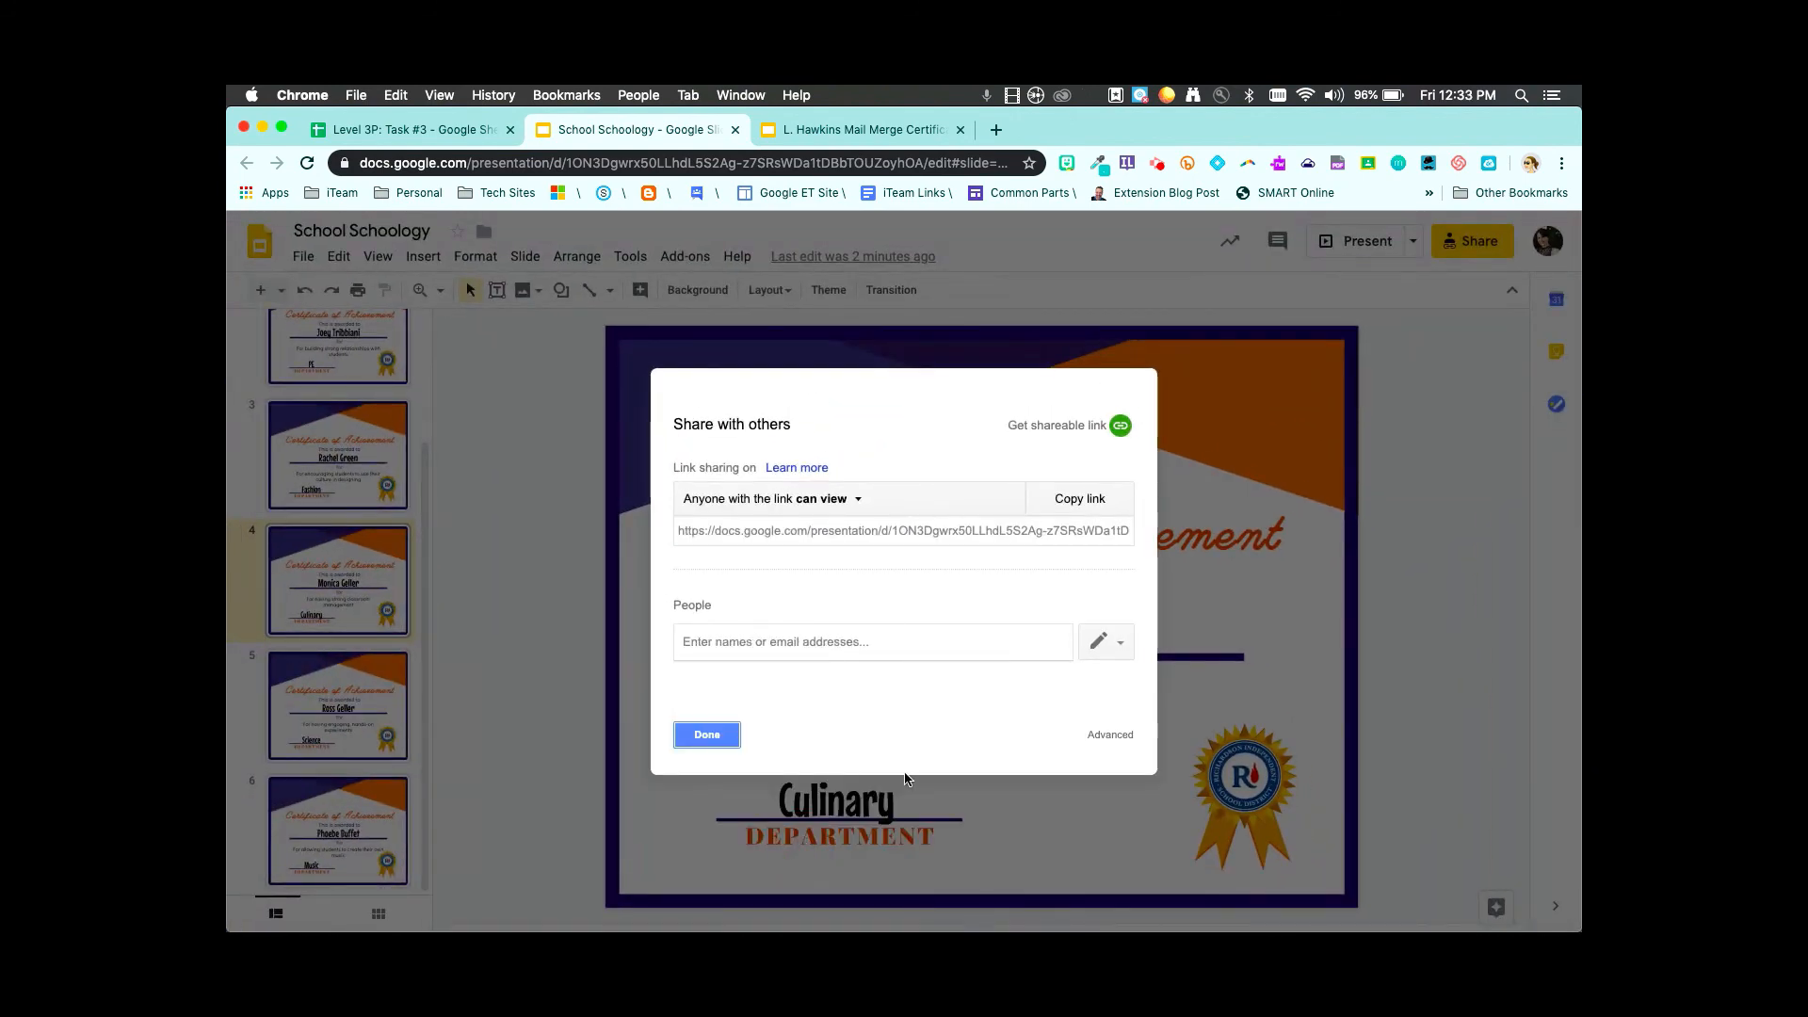
left_click(706, 735)
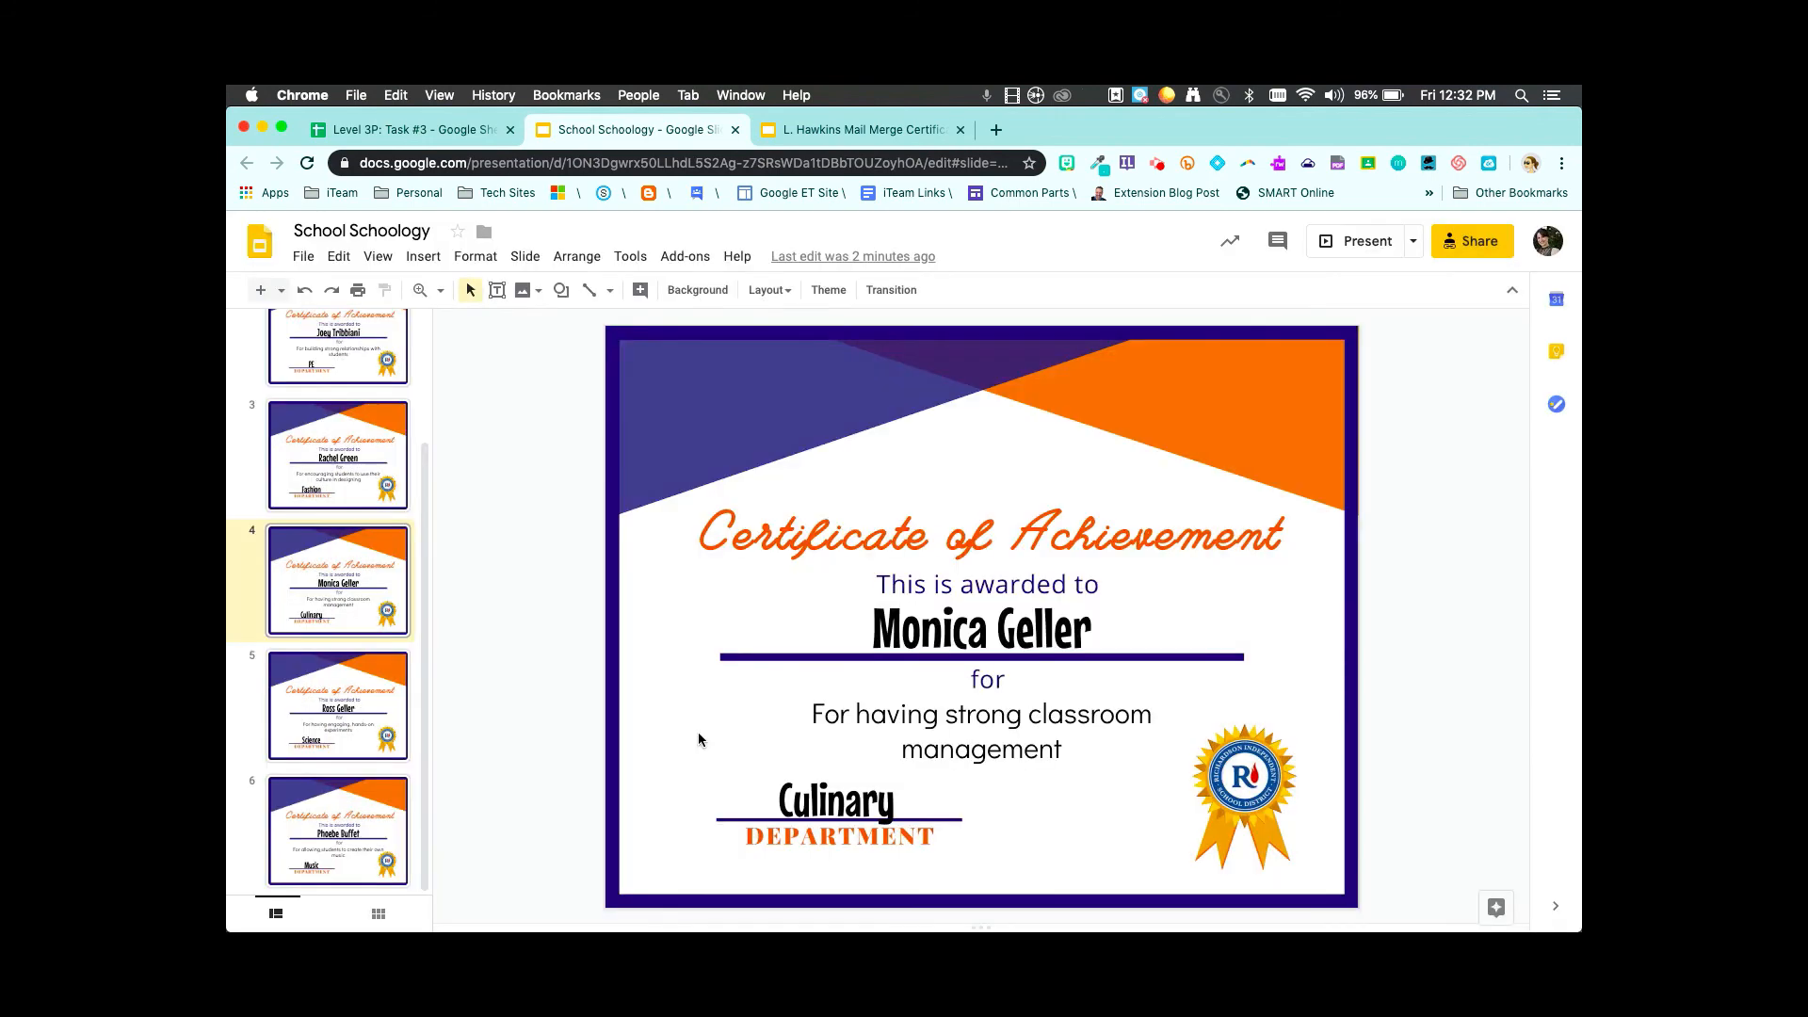
left_click(363, 125)
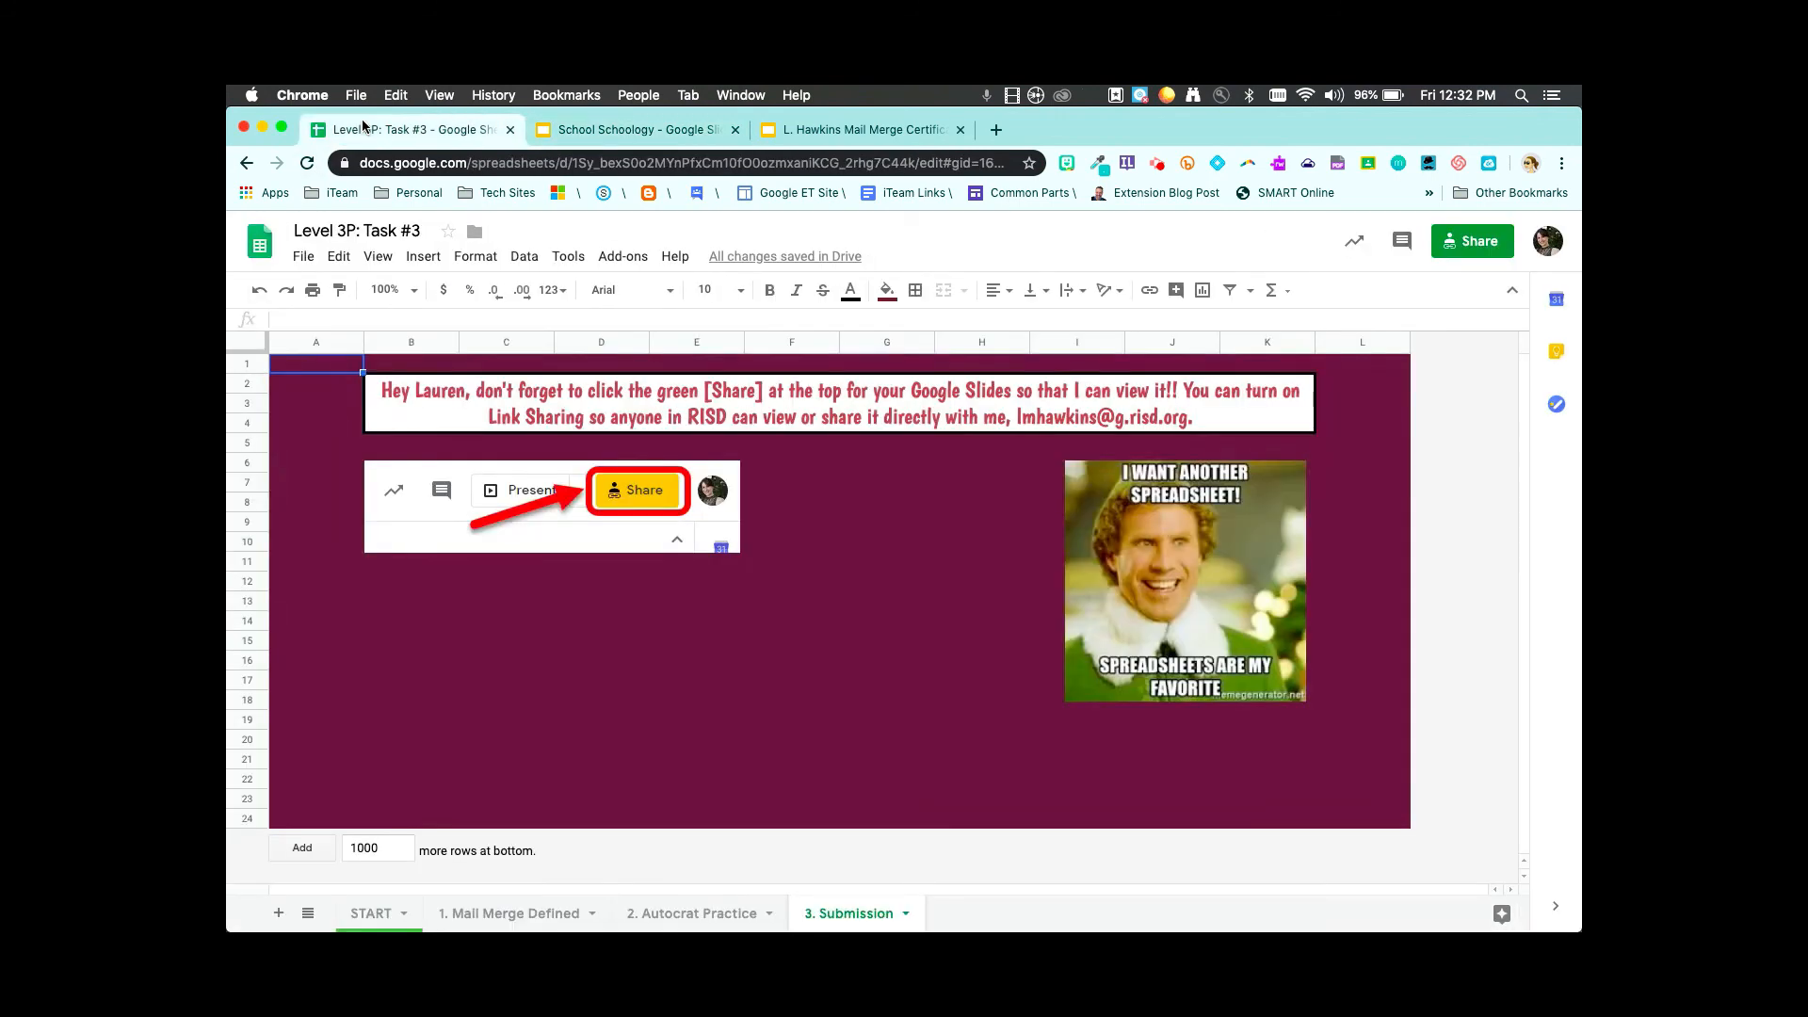
- Check the 2. Autocrat Practice sheet's columns E–H for each row's doc ID, URL, link and merge status
left_click(691, 913)
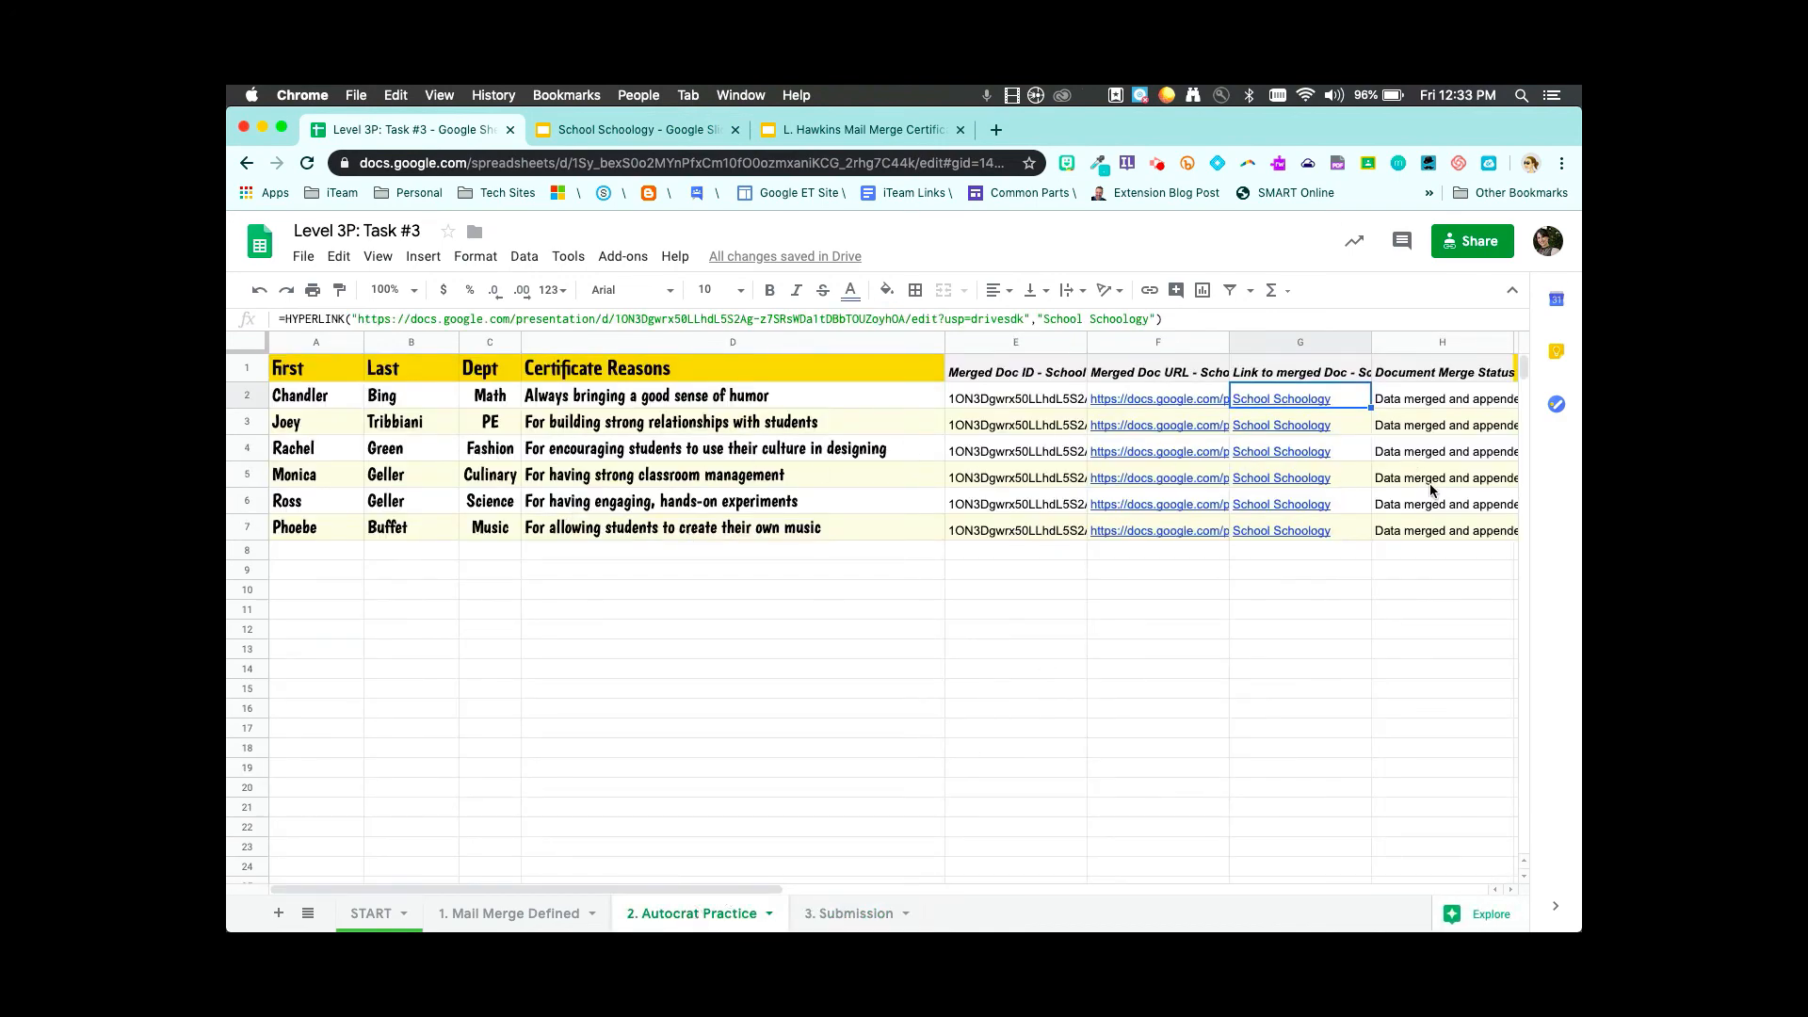
scroll(1430, 483, "right", 7)
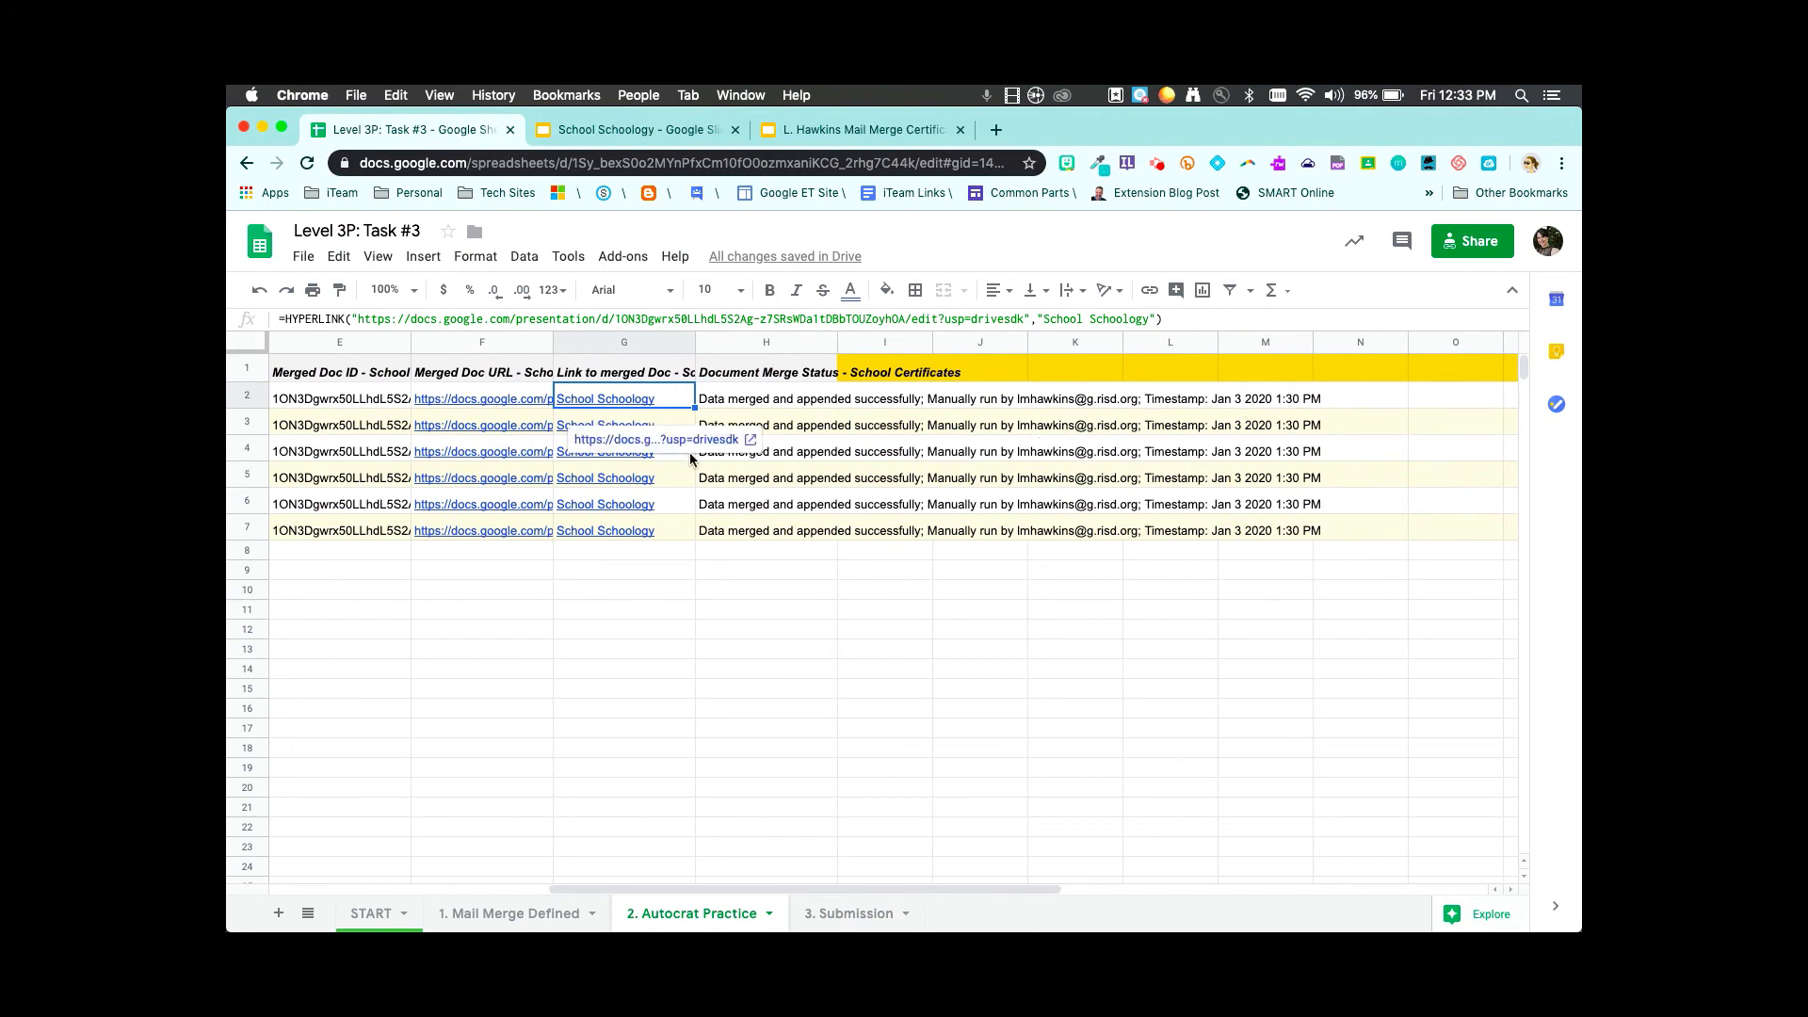
scroll(693, 459, "left", 7)
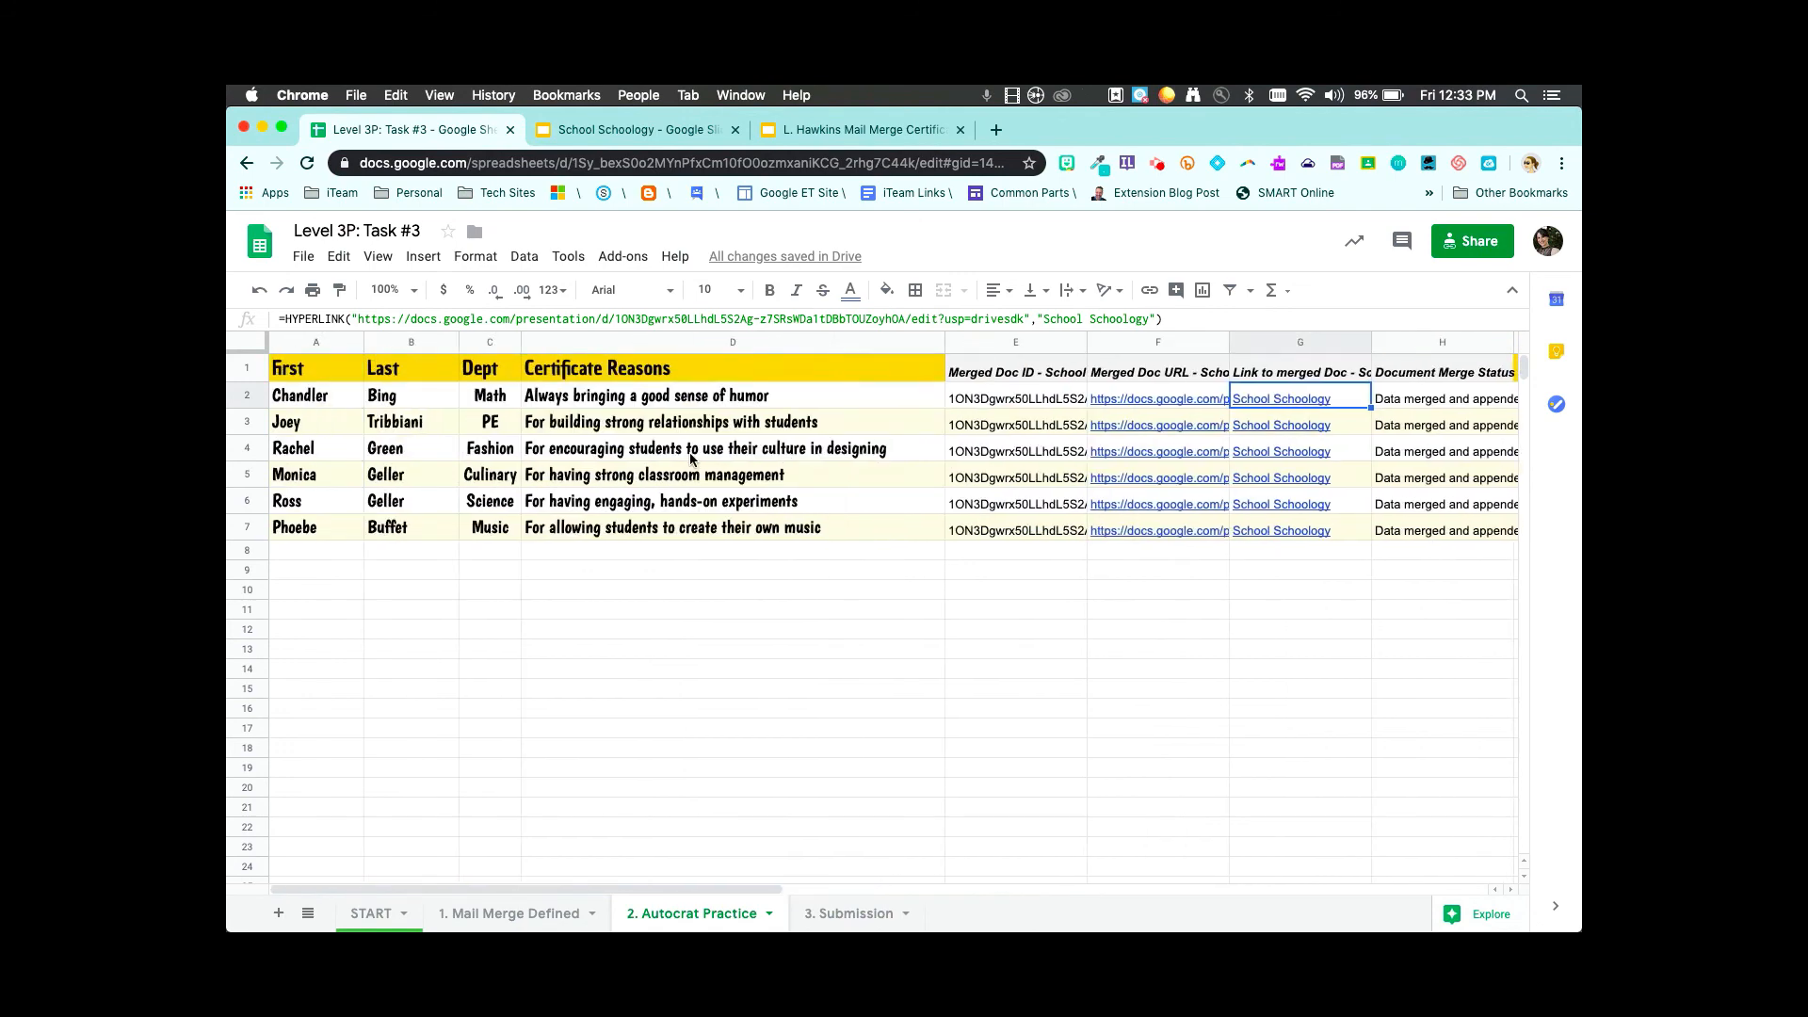